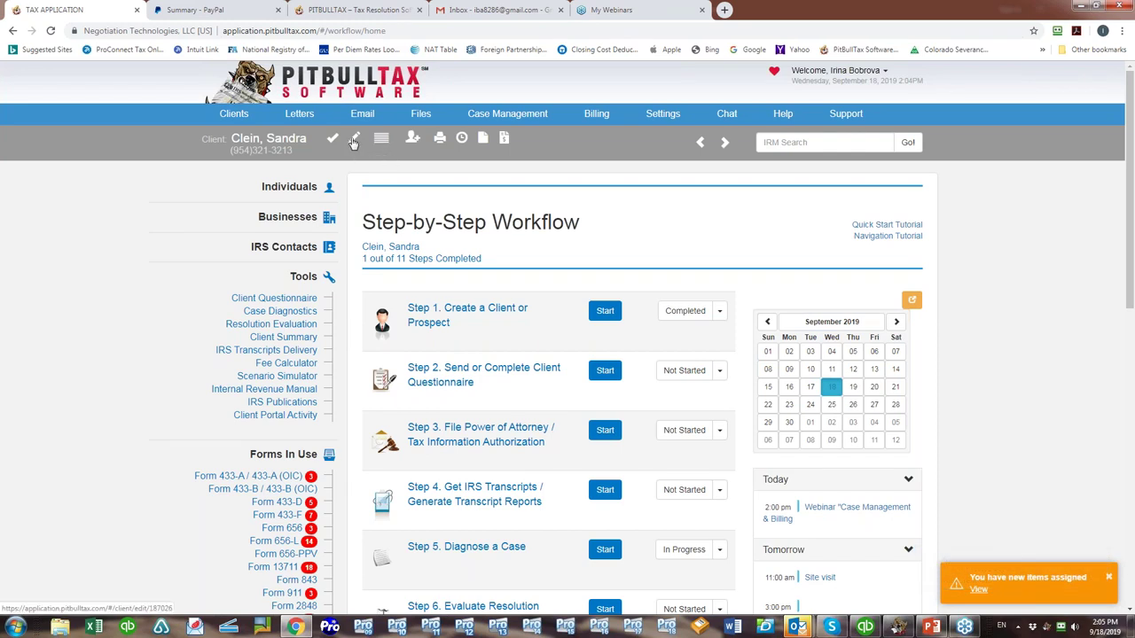
Open the current client's profile for editing and set the taxpayer's county to Fulton County.
left_click(353, 143)
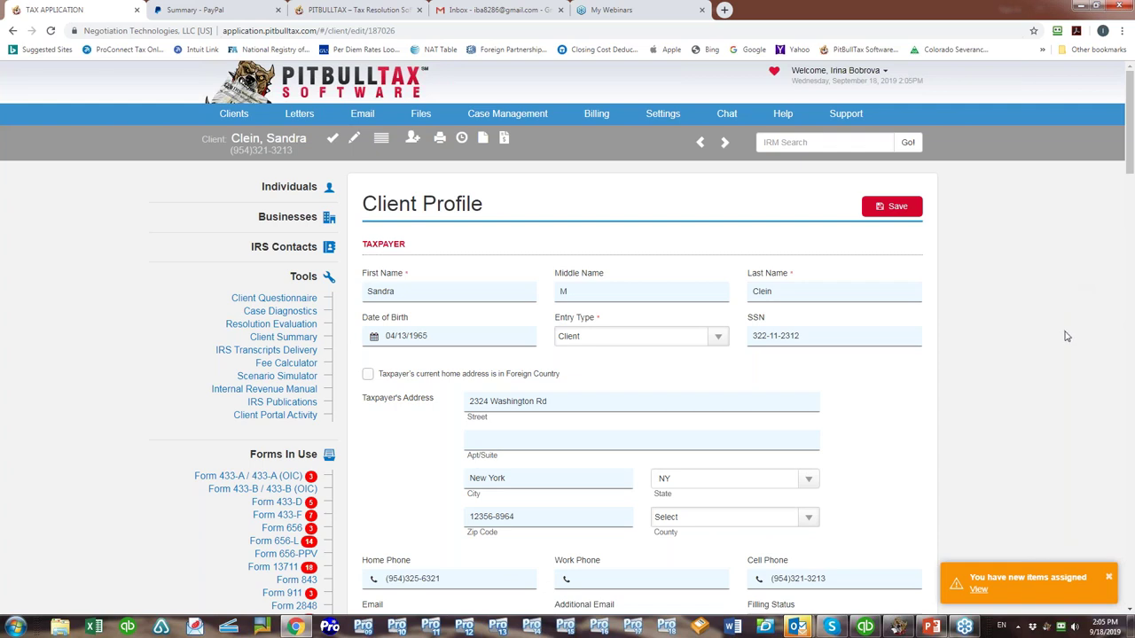
scroll(1066, 336, "down", 1)
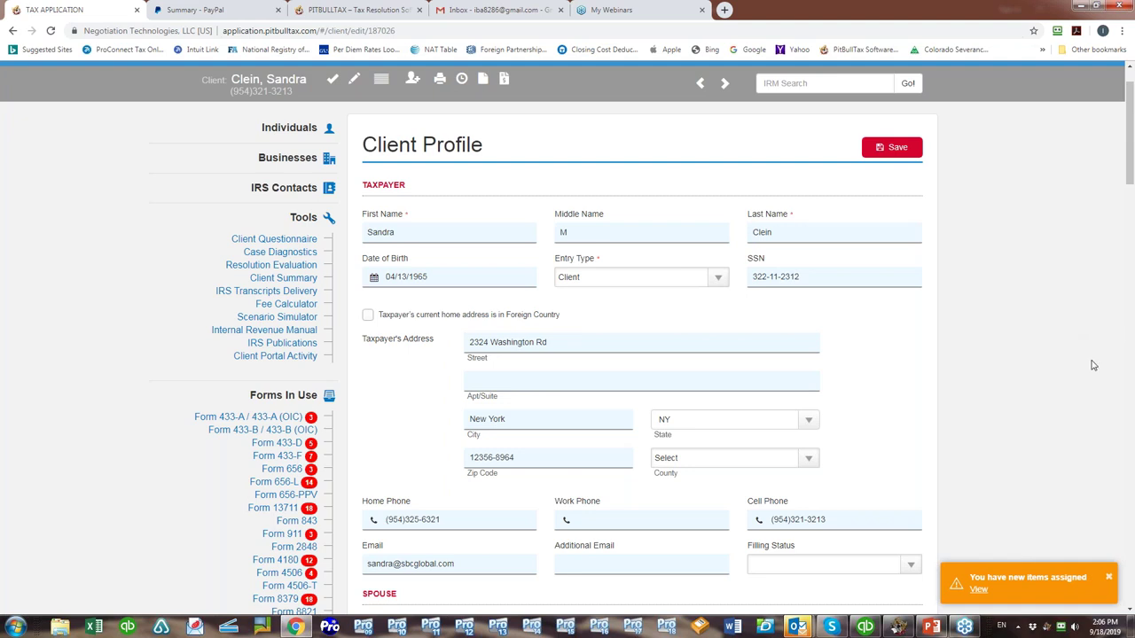
left_click(368, 316)
left_click(368, 317)
scroll(962, 418, "down", 1)
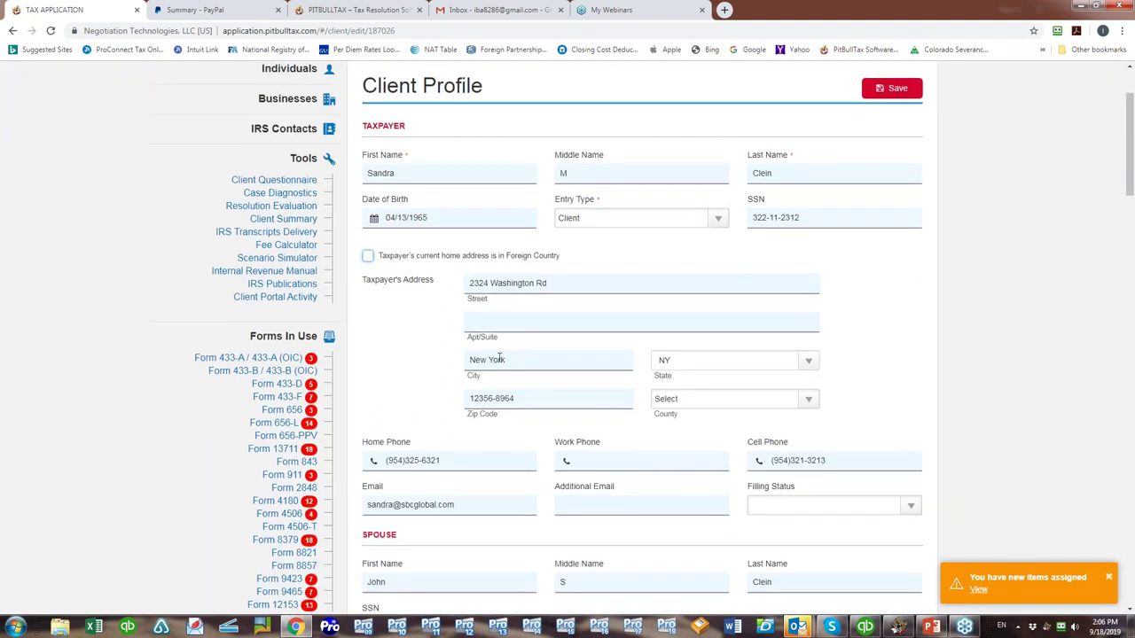
left_click(808, 403)
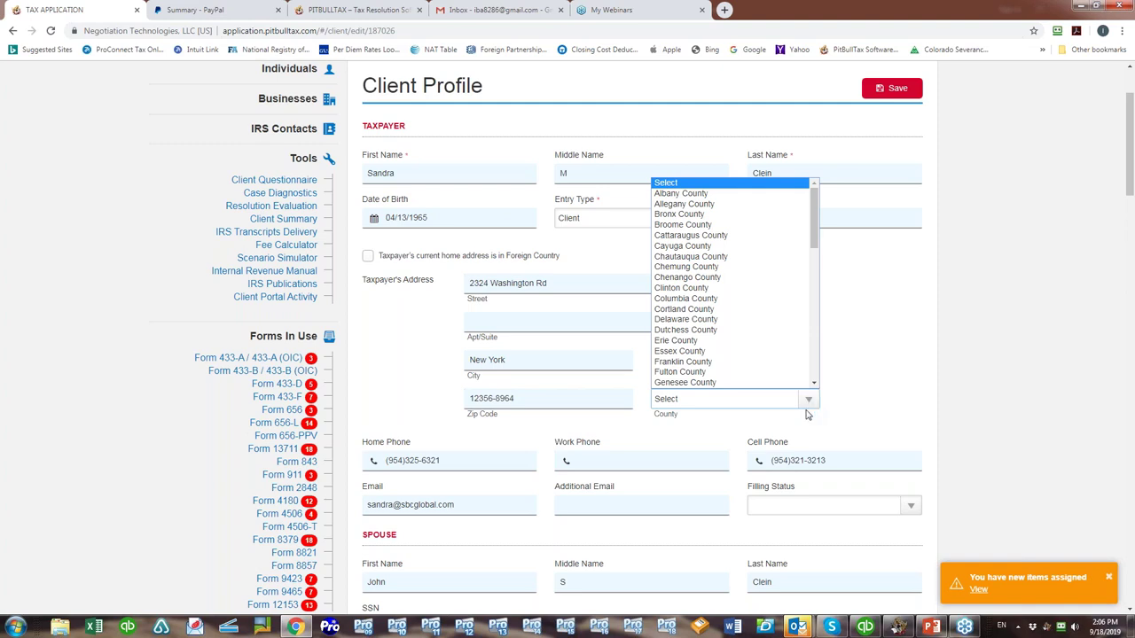
scroll(769, 368, "down", 1)
left_click(693, 351)
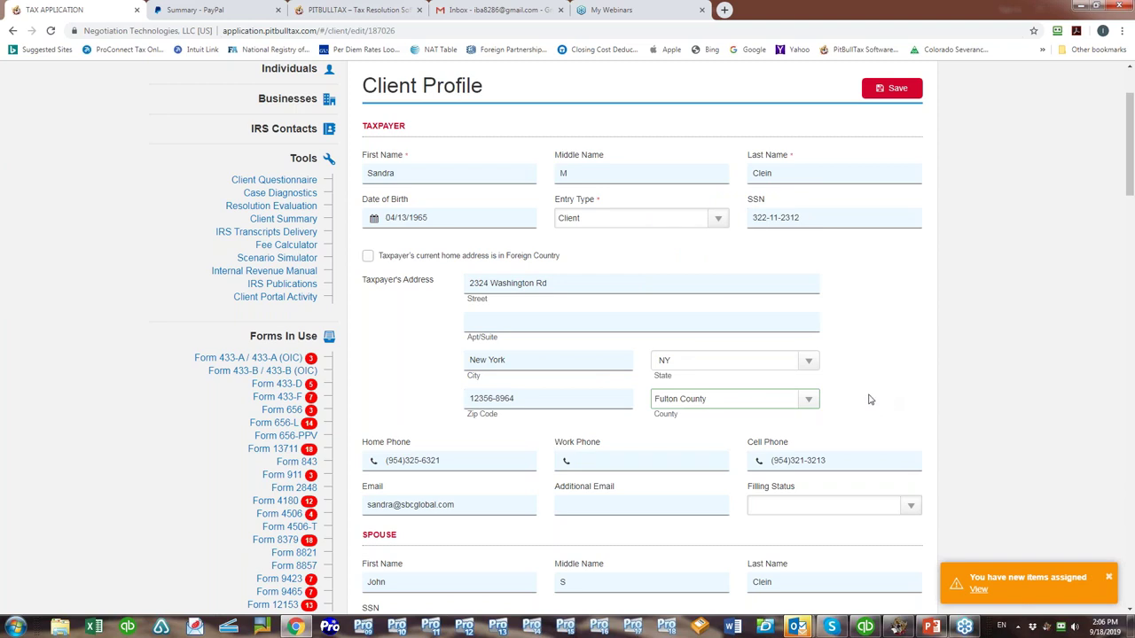
Check the available filing status options for the taxpayer without choosing one.
scroll(873, 394, "down", 2)
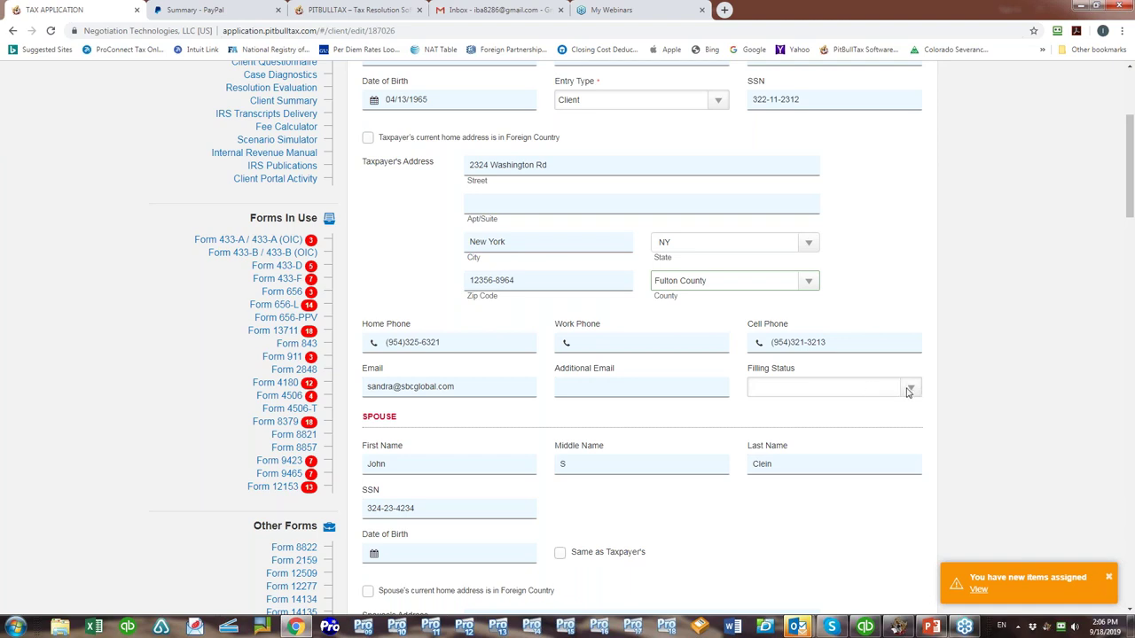
left_click(909, 391)
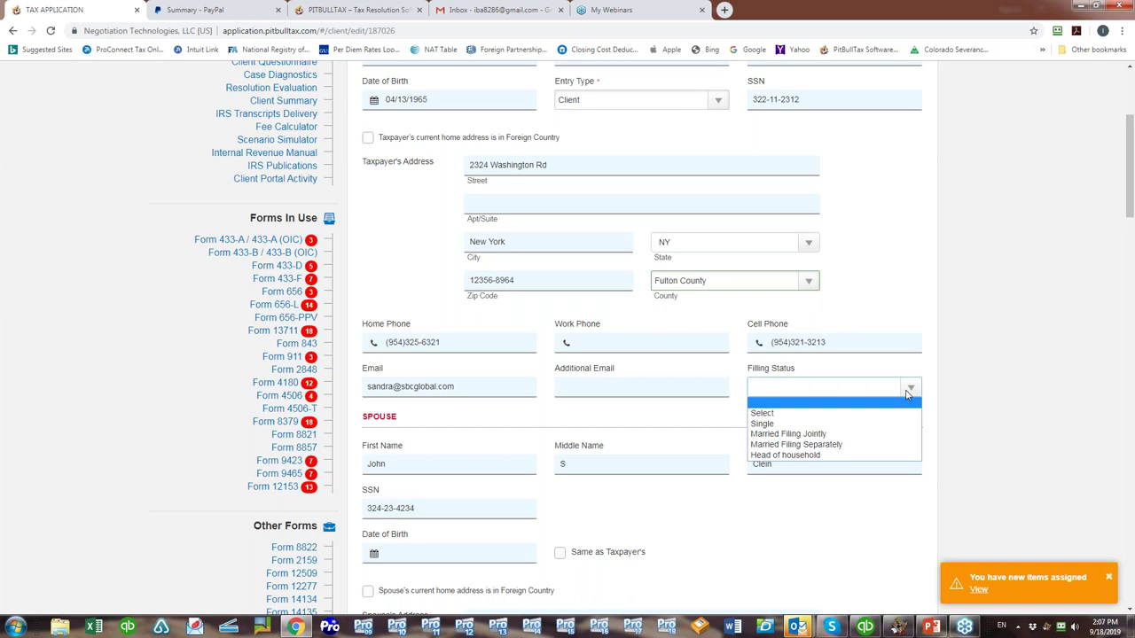
left_click(1027, 391)
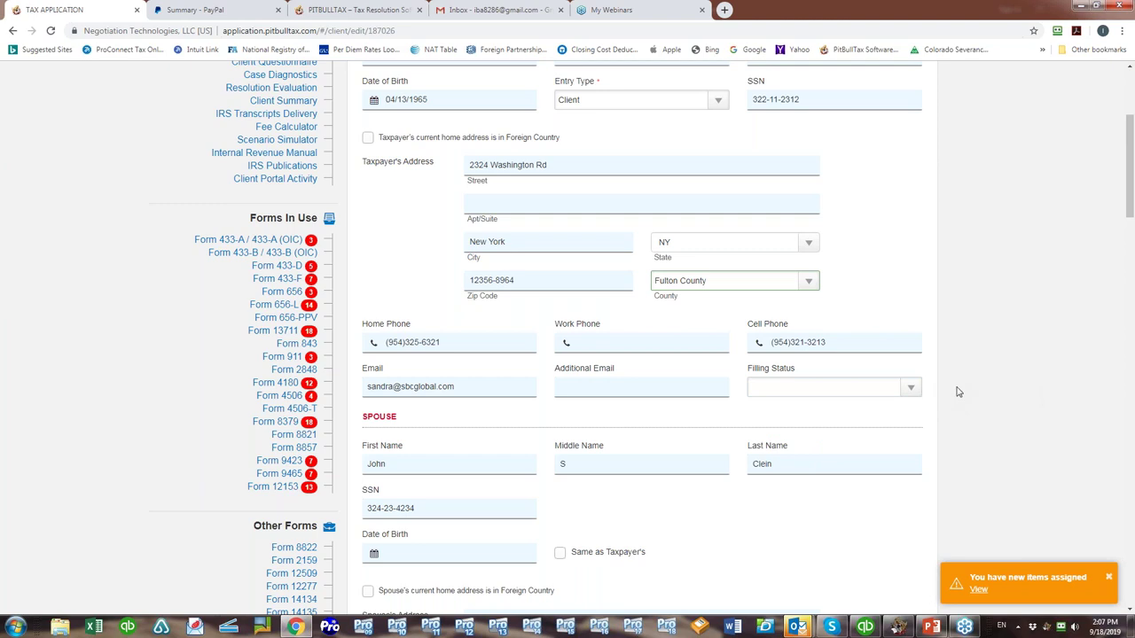
Copy the taxpayer's address to the spouse, leaving the Same as Taxpayer's and spouse's foreign country options unchecked.
scroll(967, 393, "down", 1)
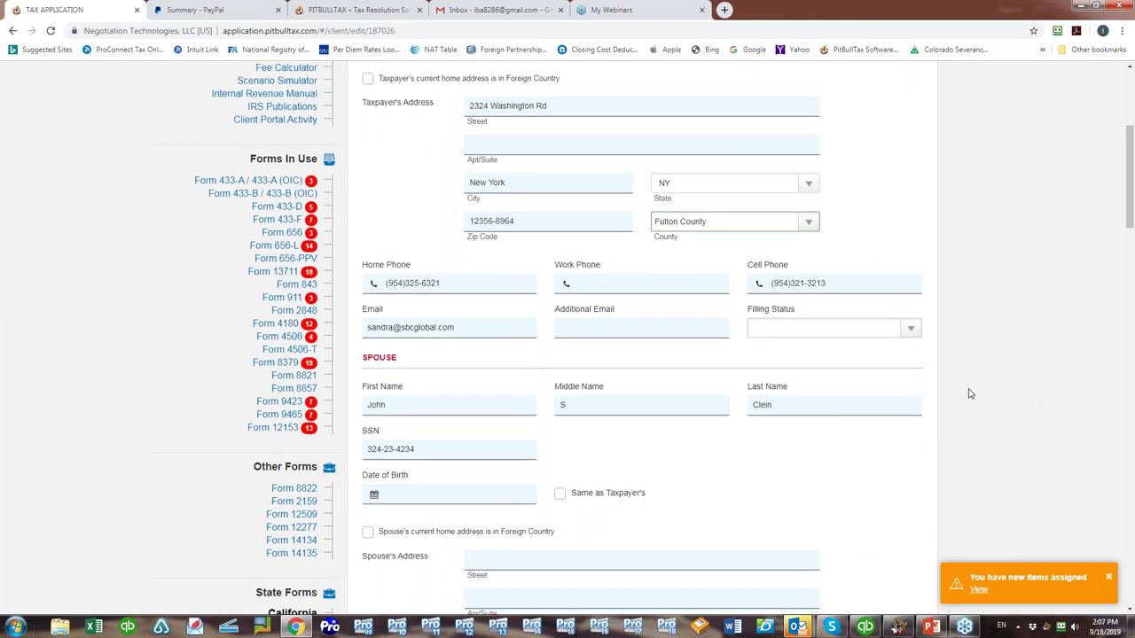
scroll(969, 394, "down", 2)
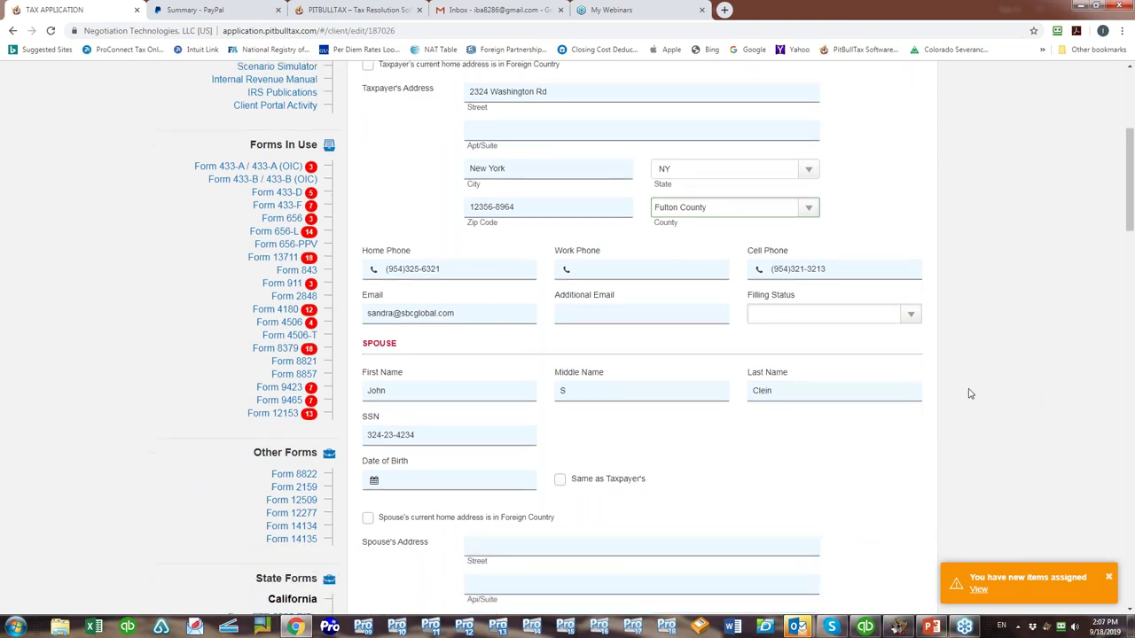
scroll(970, 393, "down", 1)
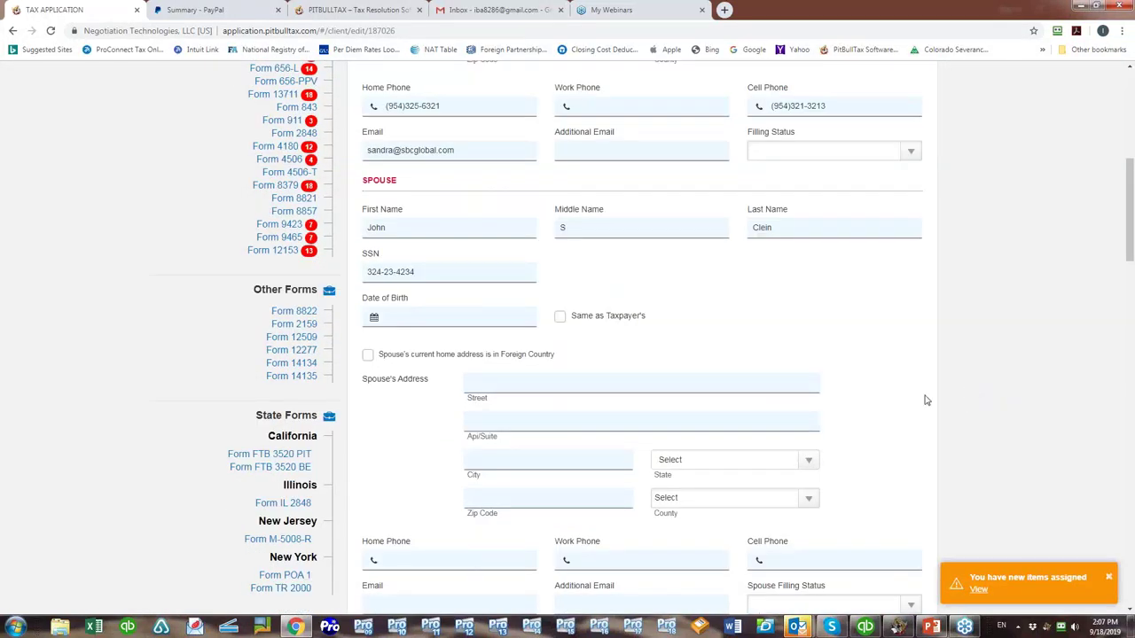
left_click(562, 317)
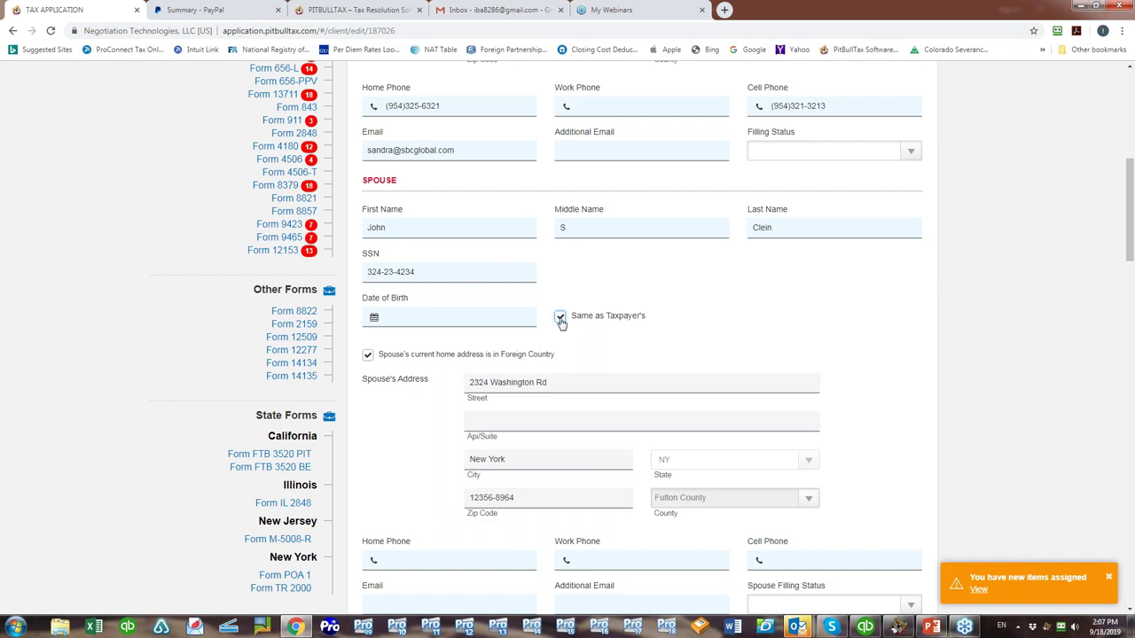
left_click(561, 317)
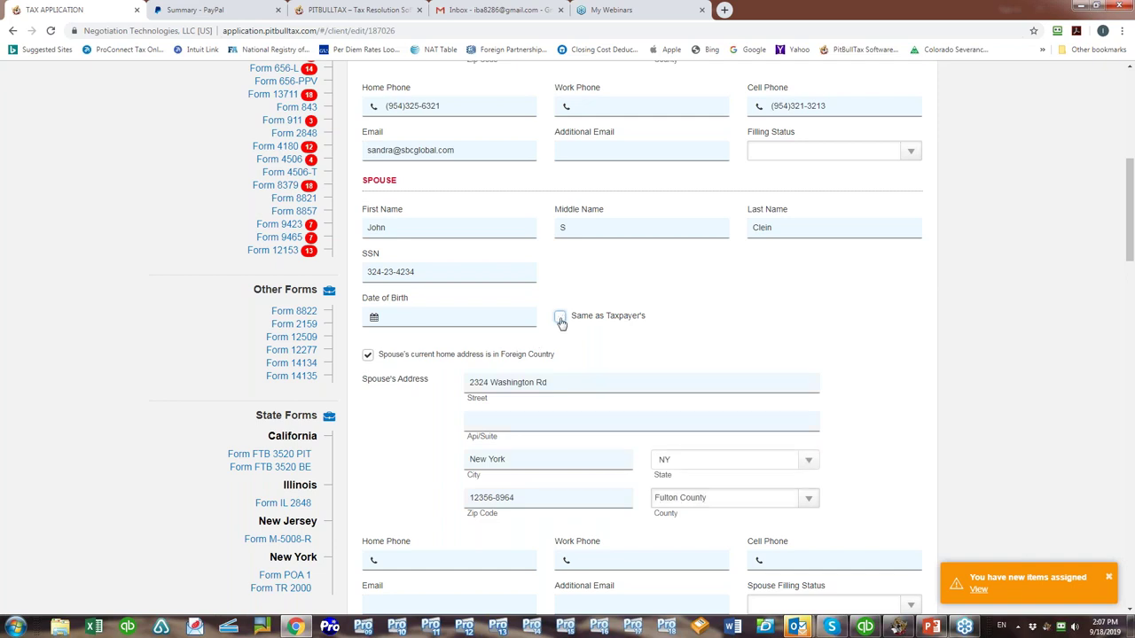
left_click(367, 356)
Examine the profile's IRS Liability, IRS Contacts, Notes and Other Info sections.
scroll(889, 401, "down", 3)
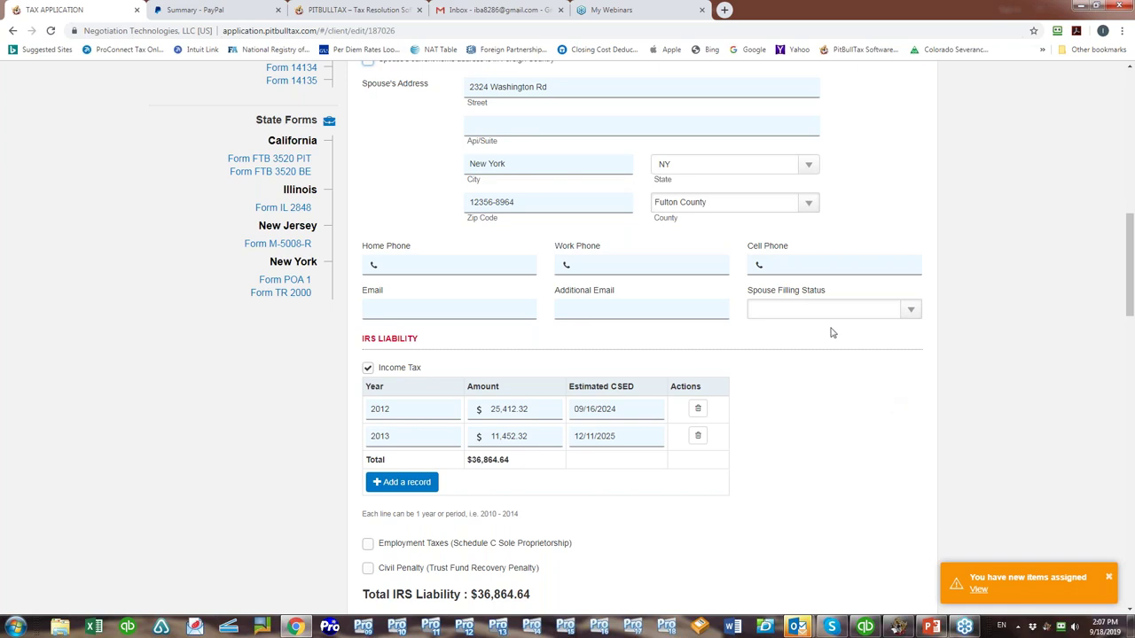
scroll(933, 437, "down", 2)
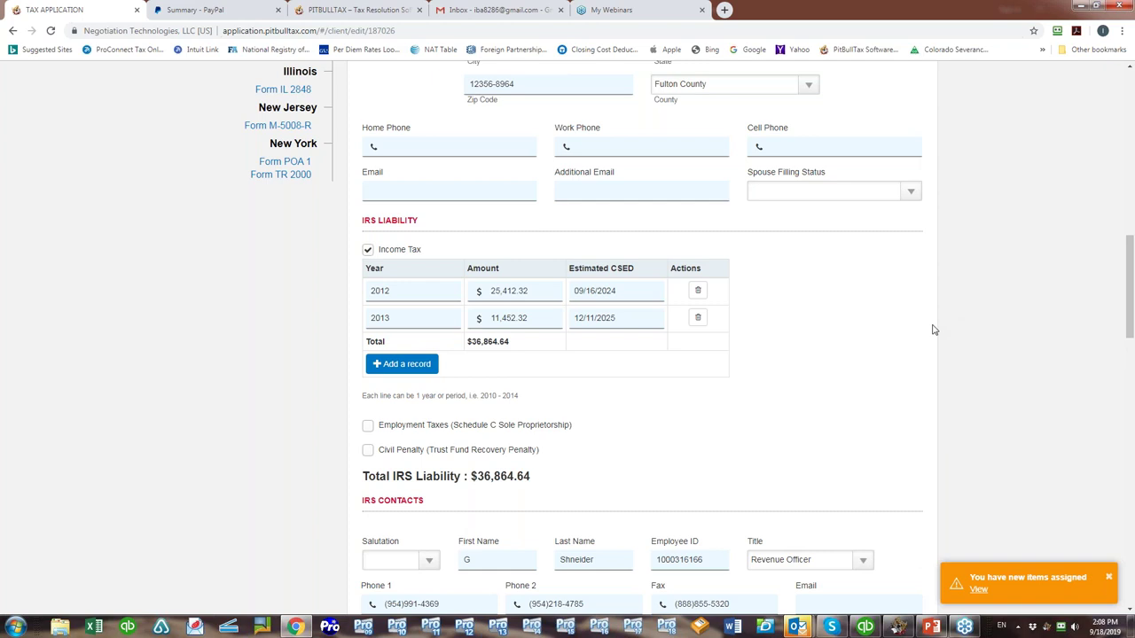
scroll(722, 389, "down", 3)
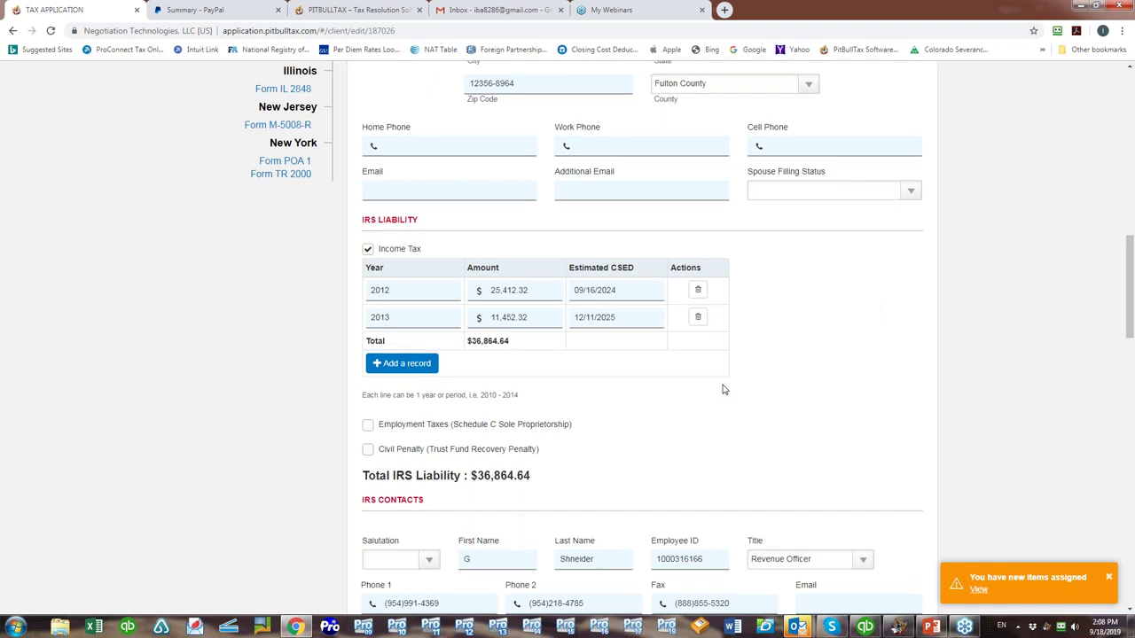
scroll(722, 389, "down", 3)
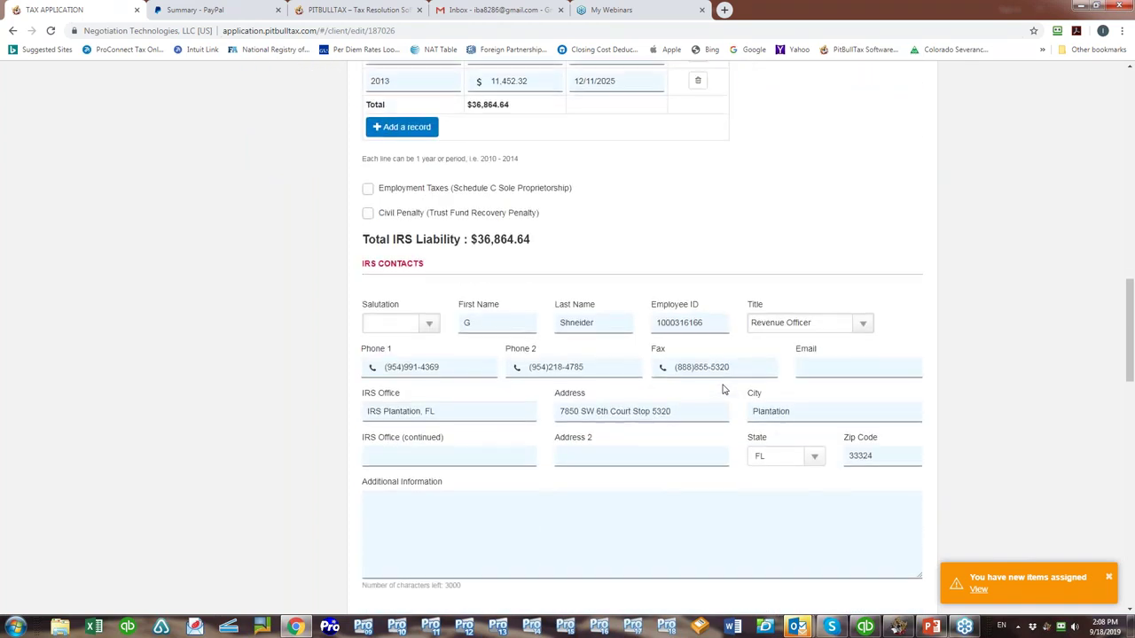
scroll(723, 390, "down", 1)
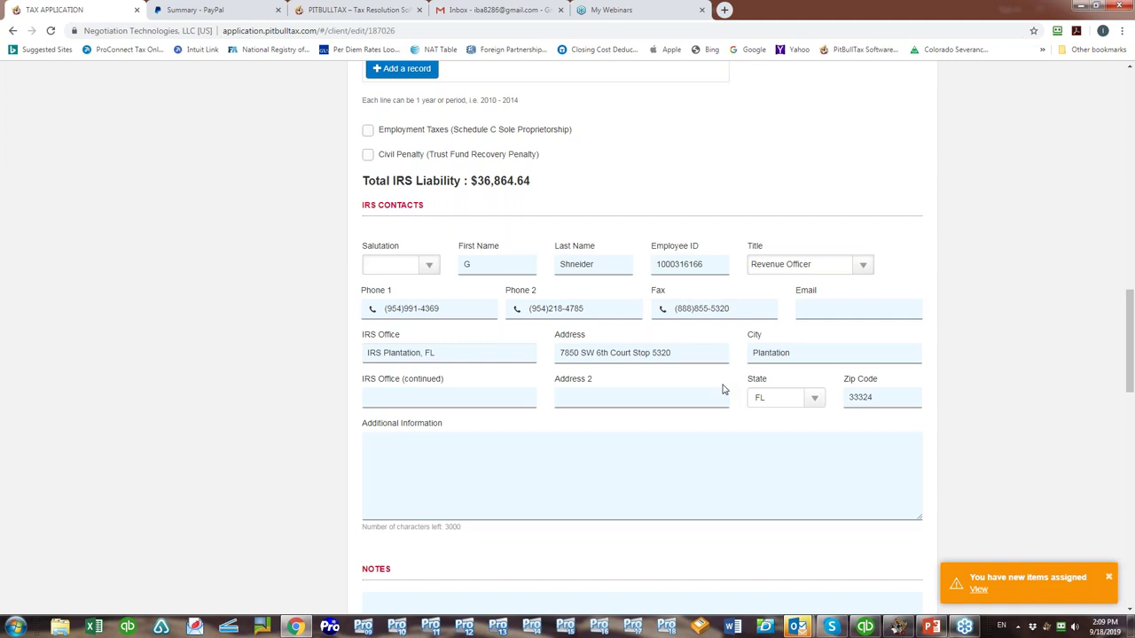
left_click(478, 467)
scroll(679, 444, "down", 2)
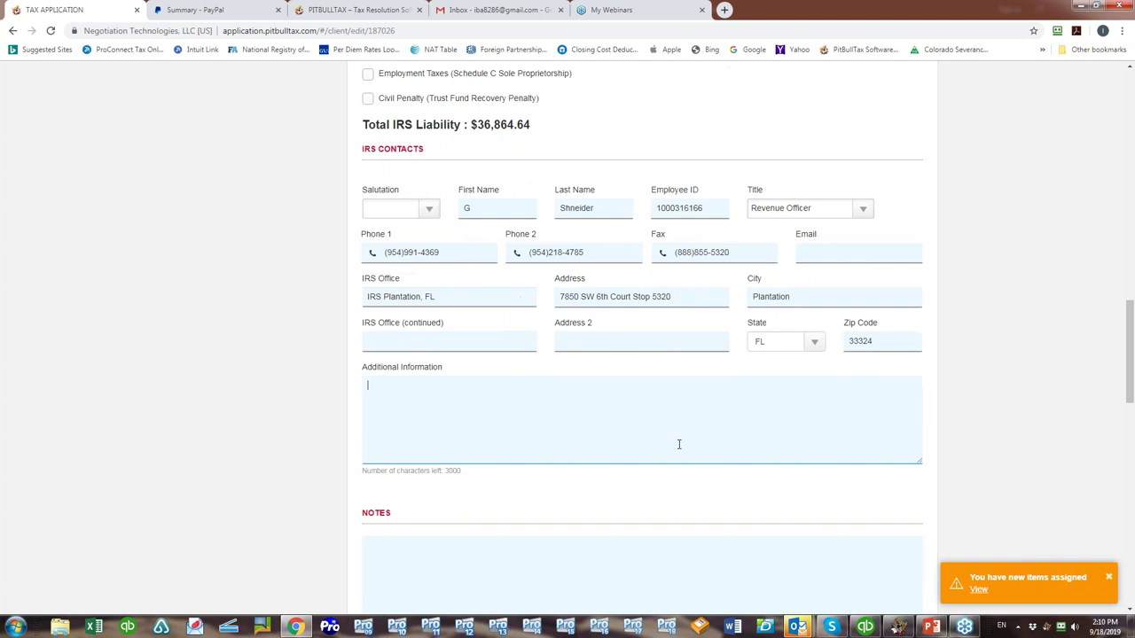
scroll(613, 450, "down", 2)
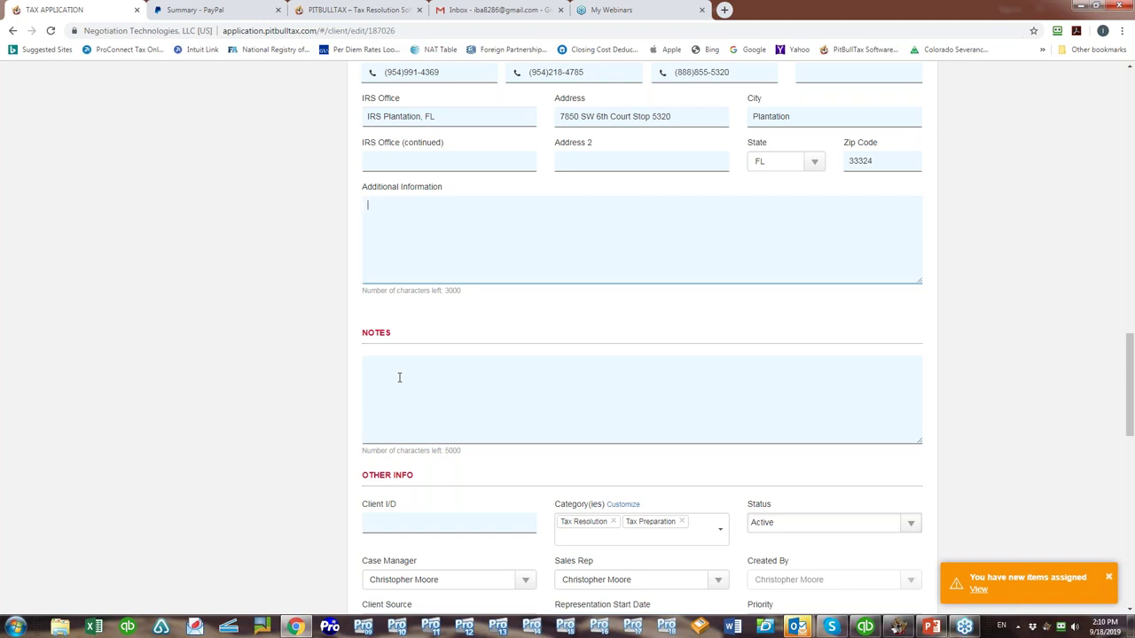
scroll(399, 378, "down", 2)
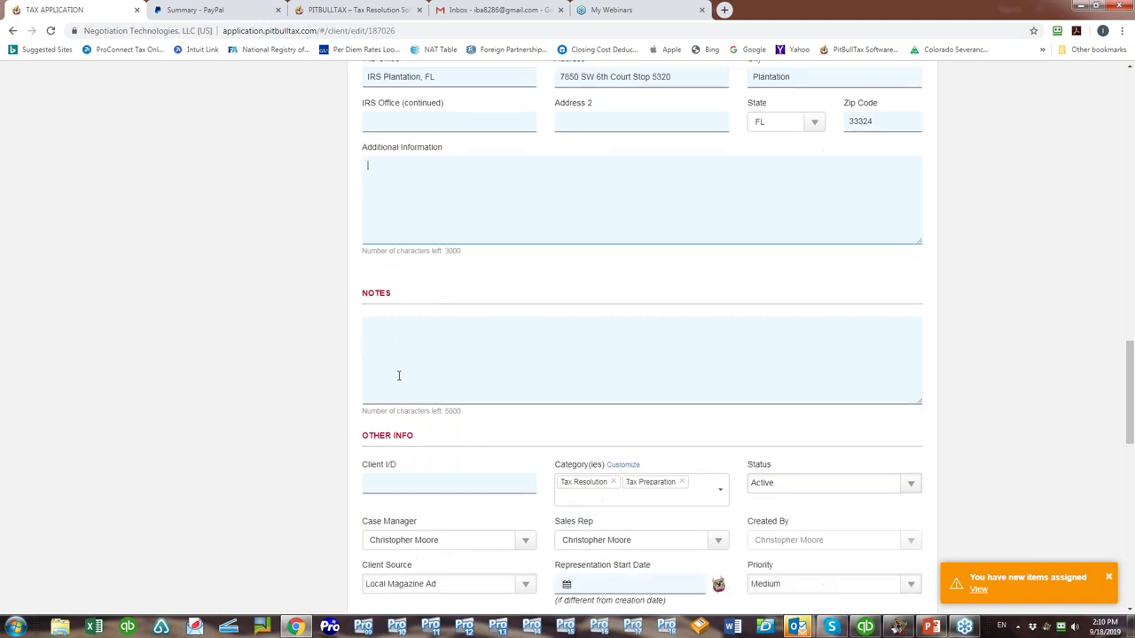
scroll(424, 379, "down", 2)
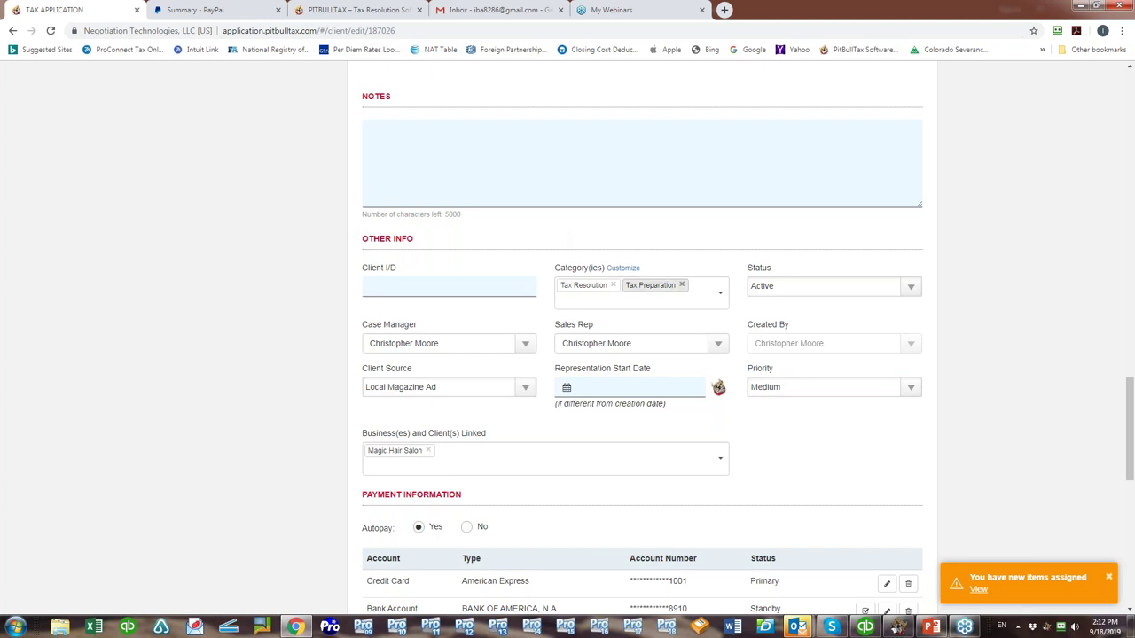
Check the available client categories and open the settings for customizing them.
left_click(676, 300)
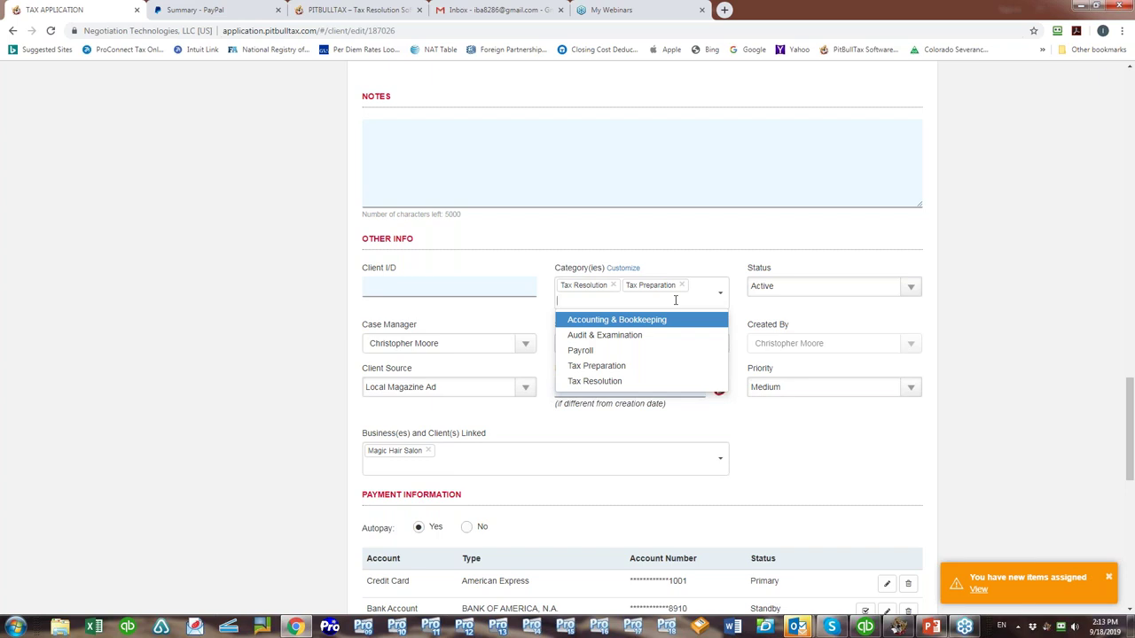
left_click(627, 273)
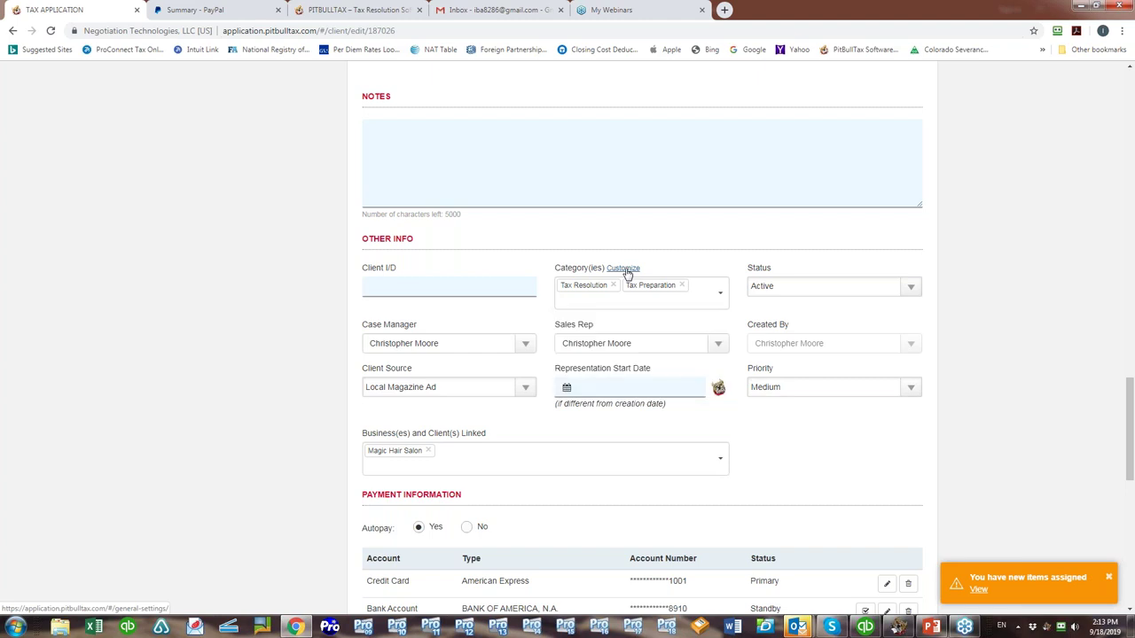
left_click(623, 268)
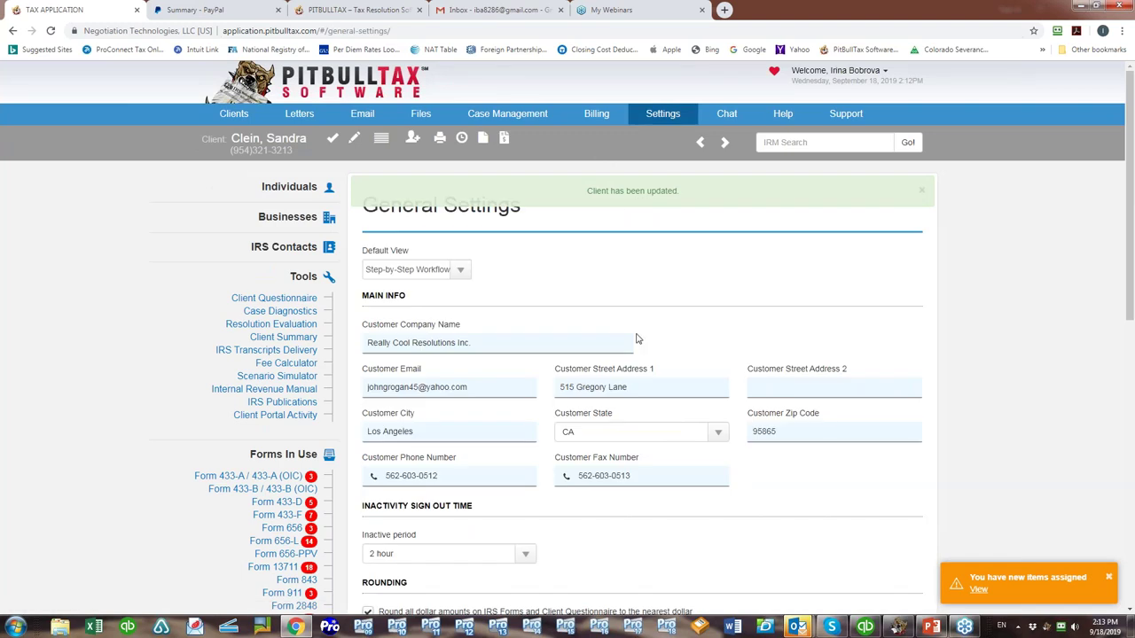
Examine the company information, client sources and client categories in the general settings.
scroll(640, 335, "down", 3)
scroll(640, 335, "down", 4)
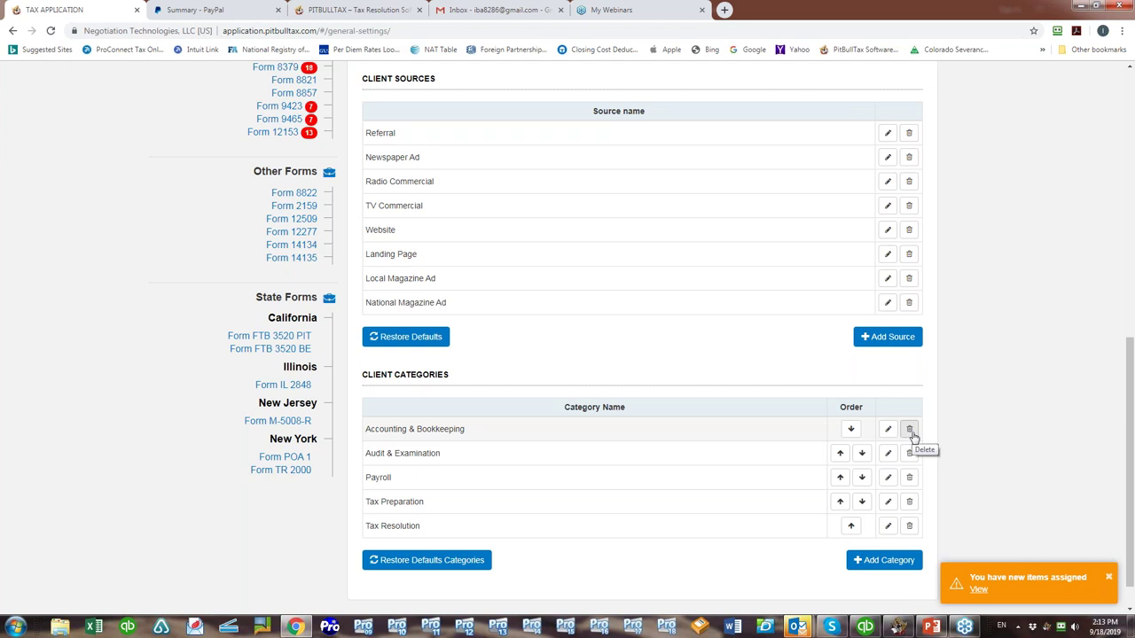
scroll(856, 170, "up", 6)
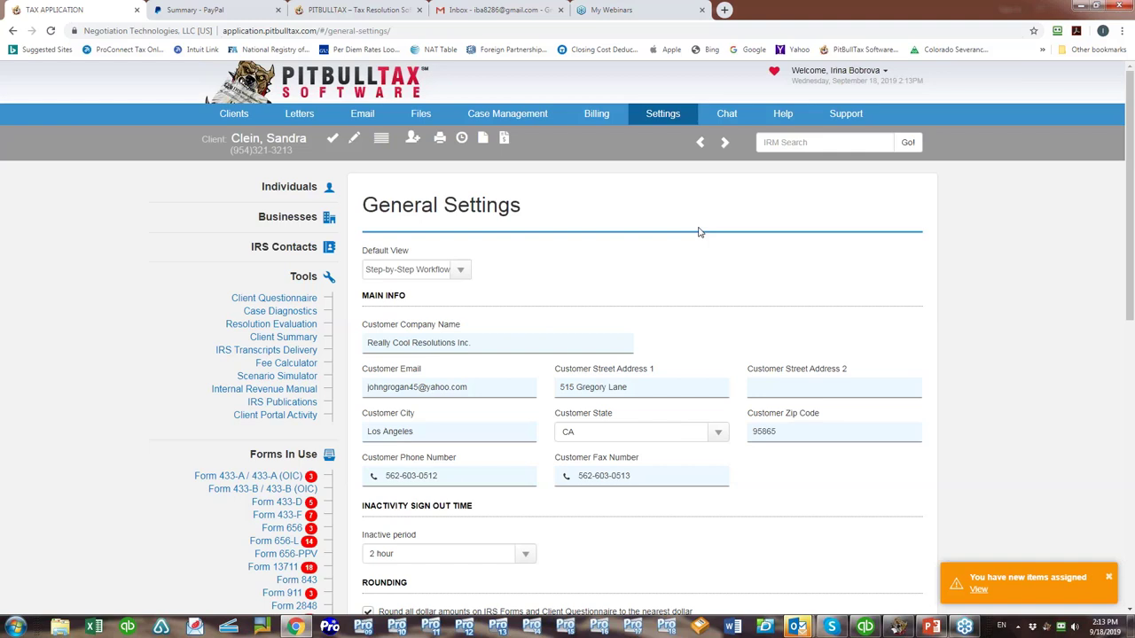
scroll(696, 233, "down", 3)
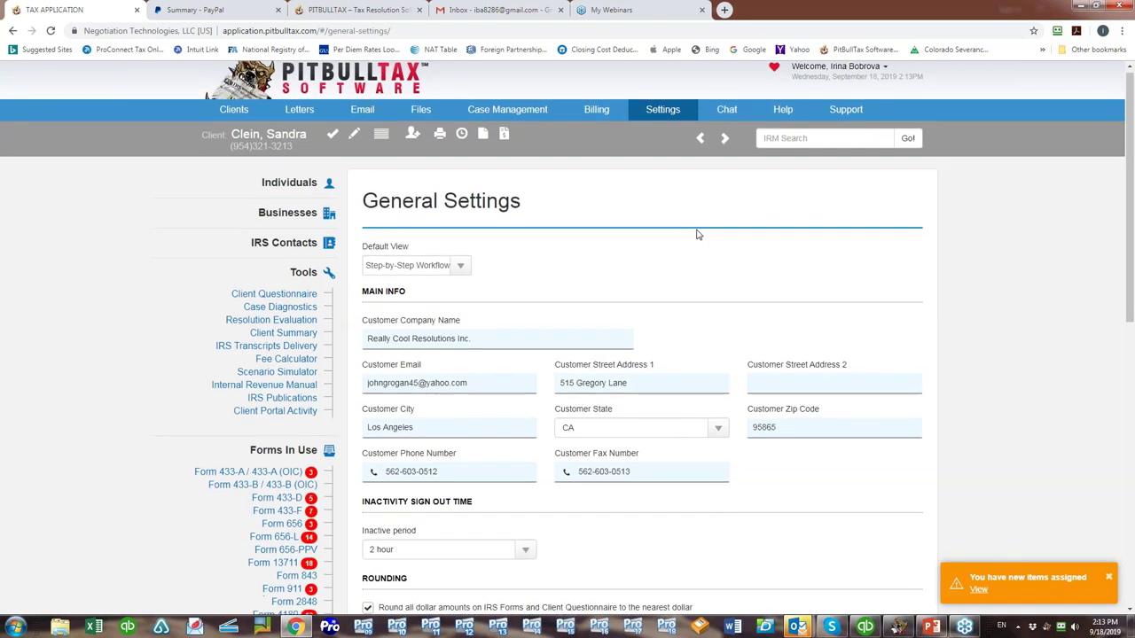
scroll(697, 233, "down", 2)
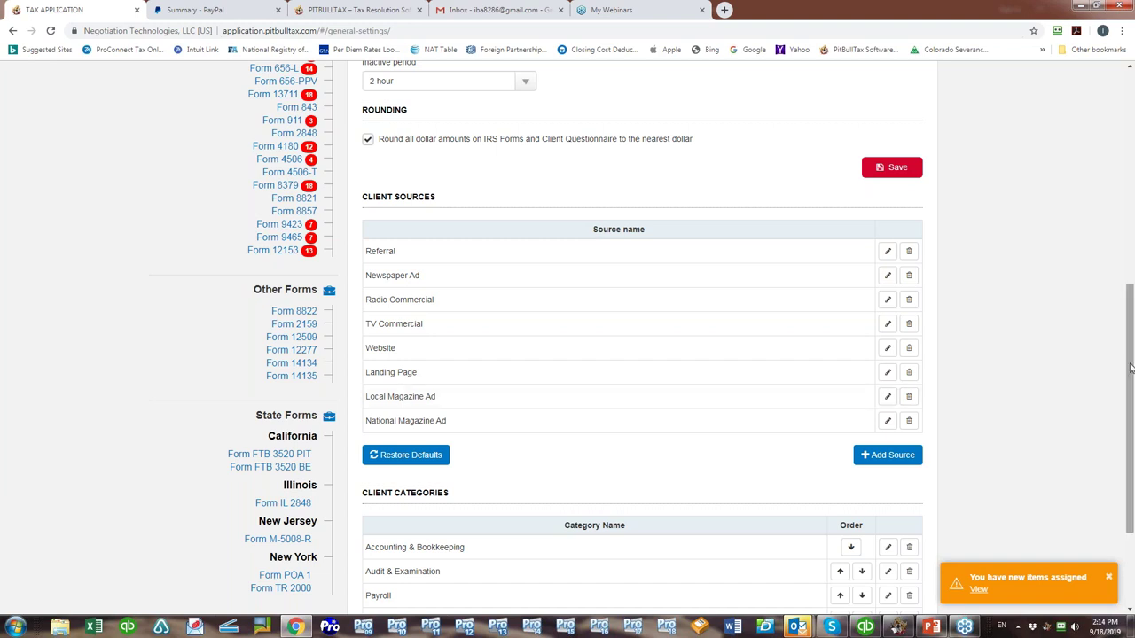
scroll(1131, 239, "up", 1)
scroll(1131, 239, "up", 4)
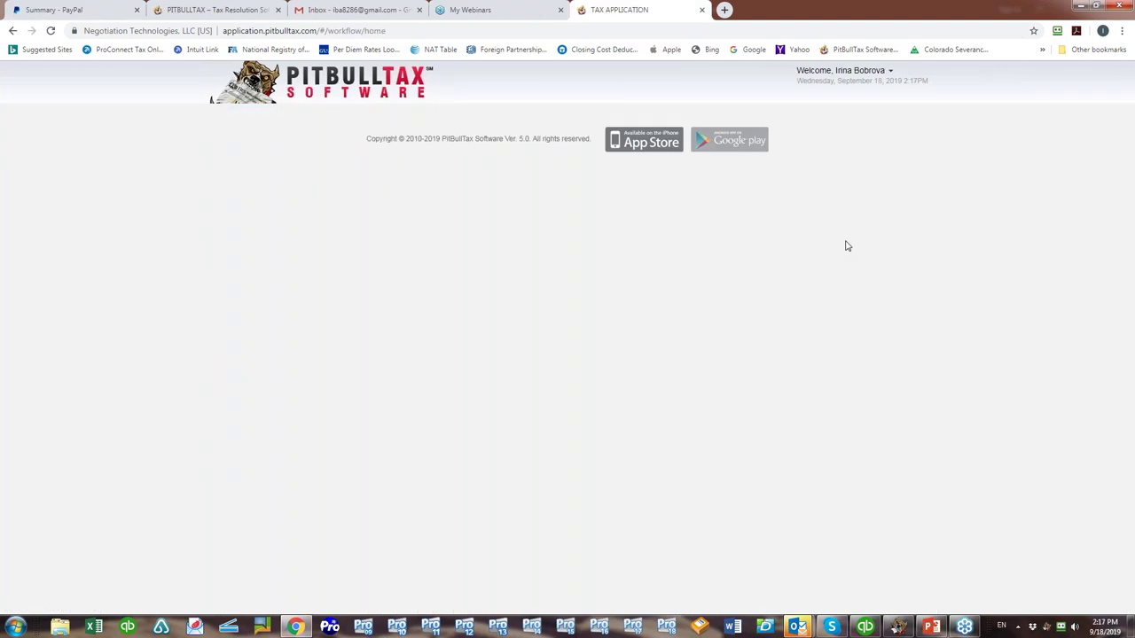
Reload the application, return to the client's profile and check the Status options under Other Info.
left_click(51, 31)
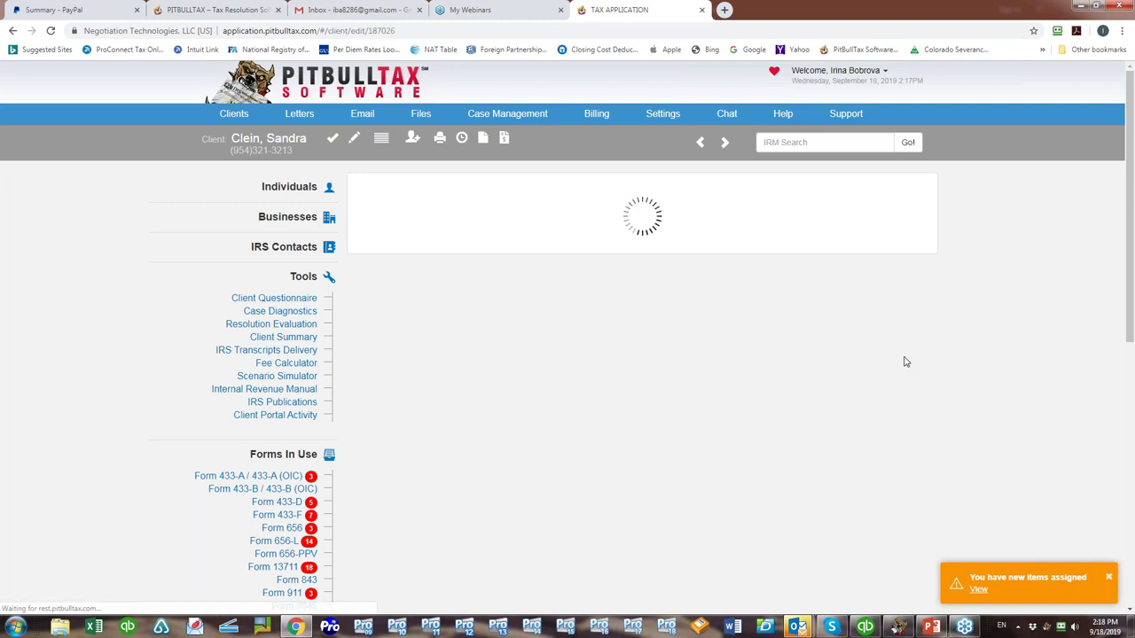
scroll(904, 362, "down", 15)
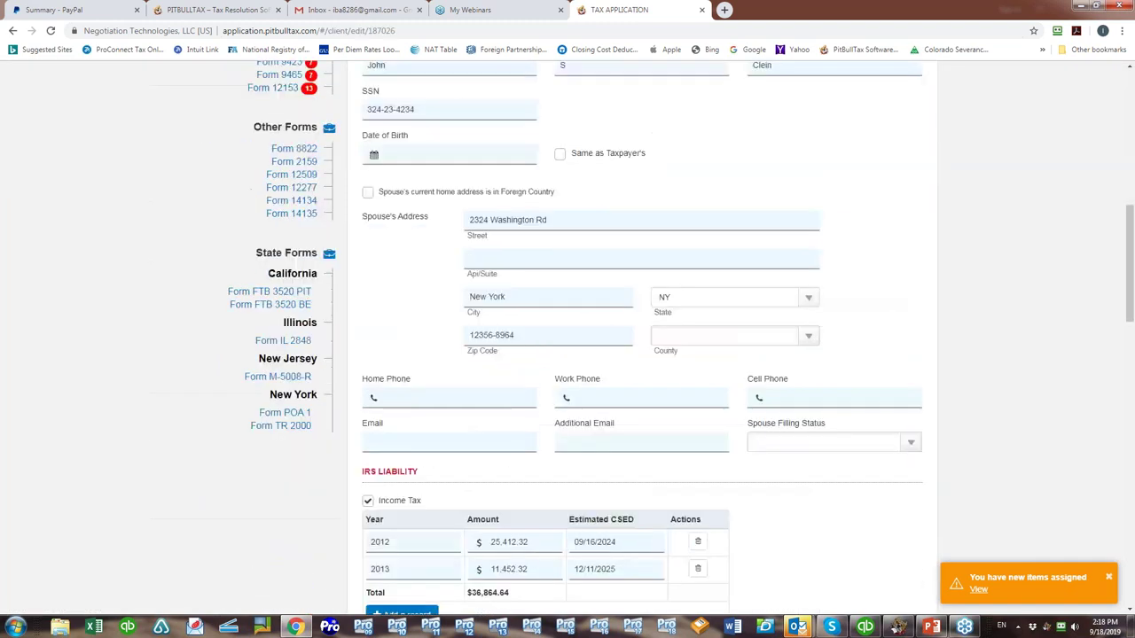
scroll(904, 354, "down", 3)
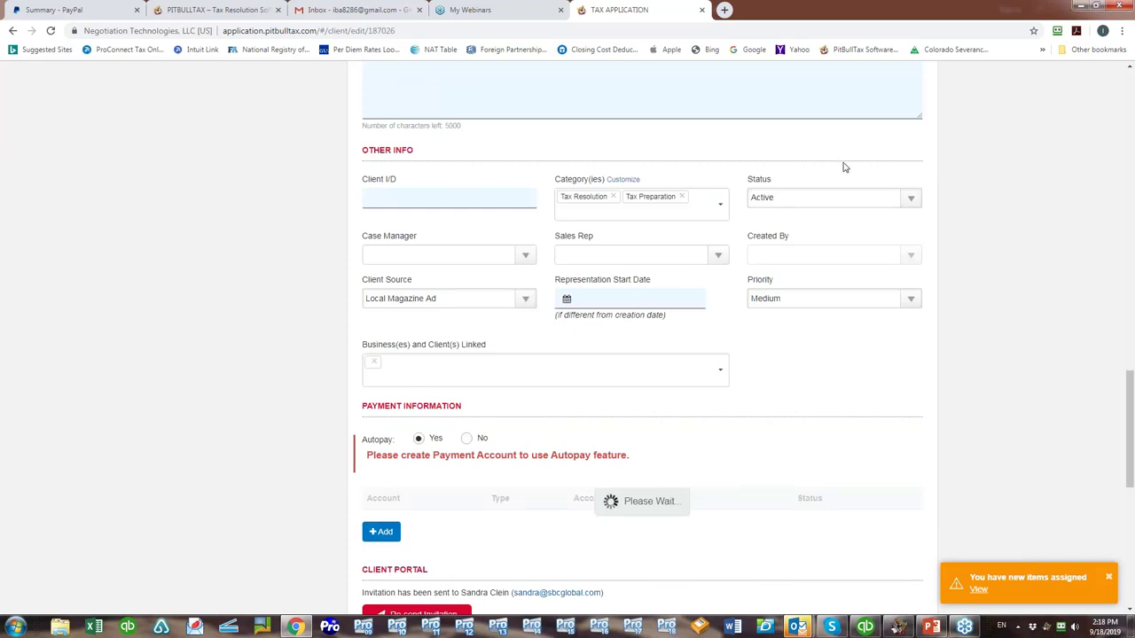
left_click(910, 199)
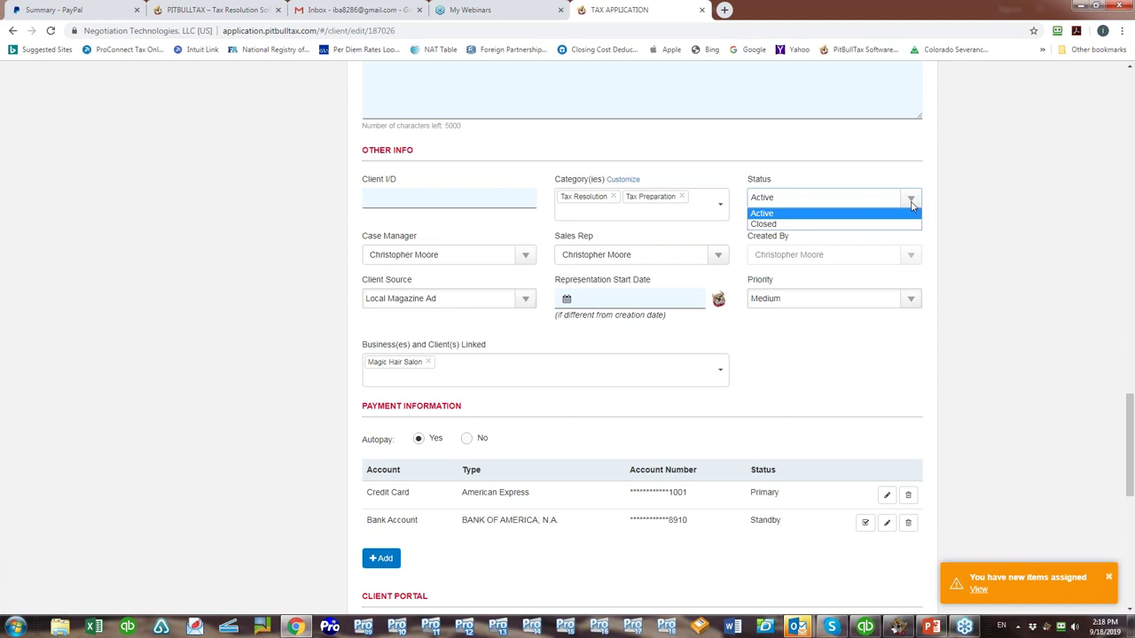
left_click(993, 218)
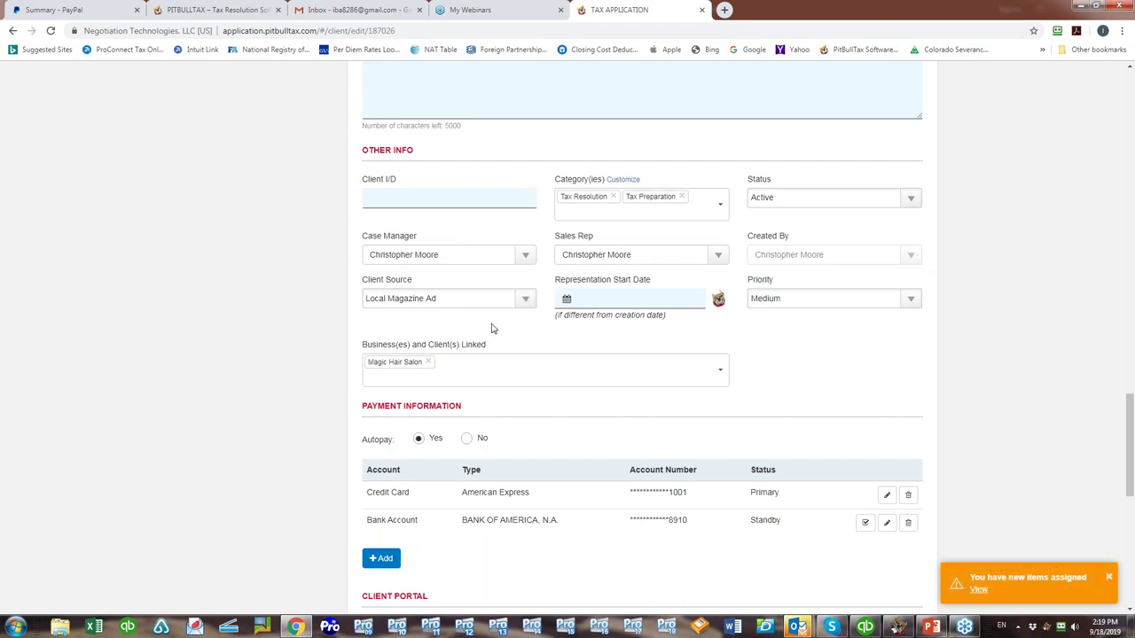
Check the Client Source, Representation Start Date and Priority options in the profile's Other Info section.
left_click(525, 301)
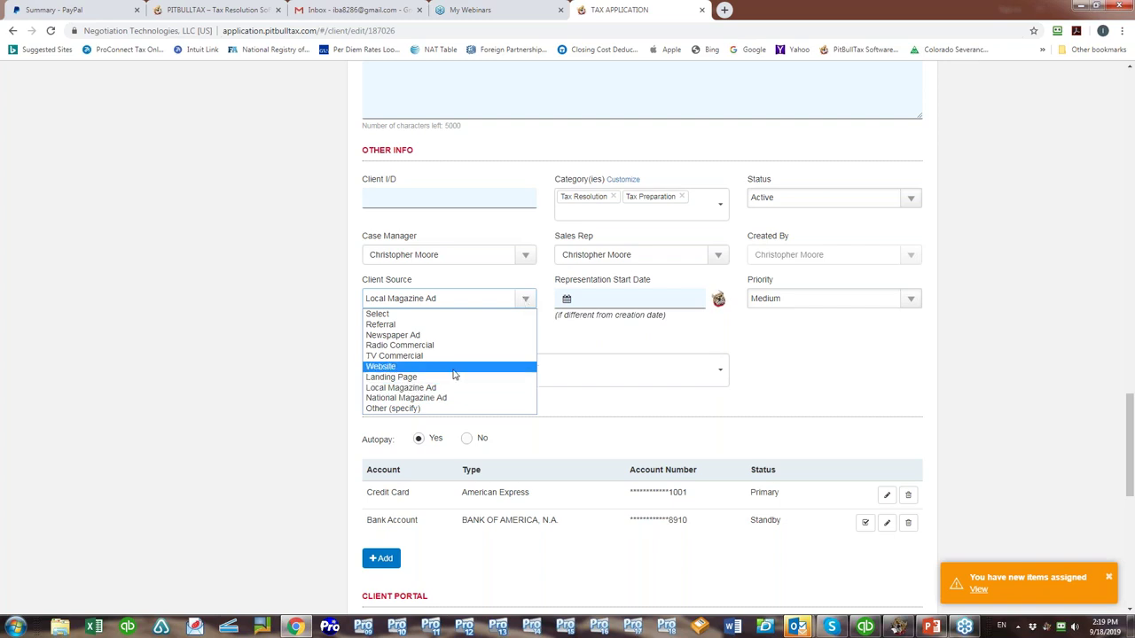
left_click(436, 390)
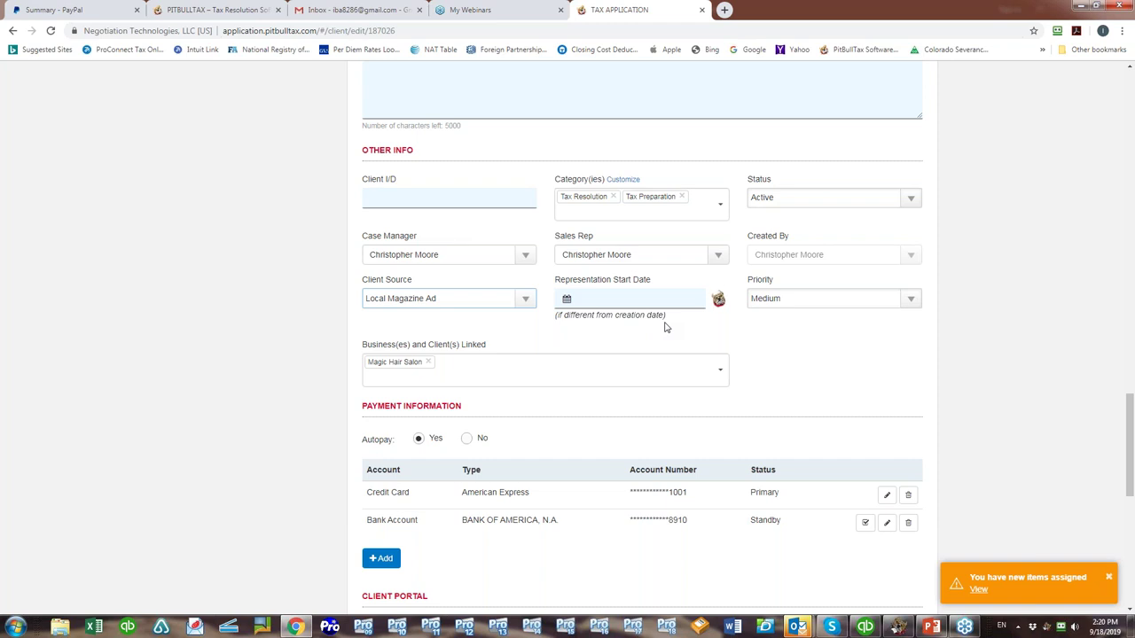
mouse_move(719, 301)
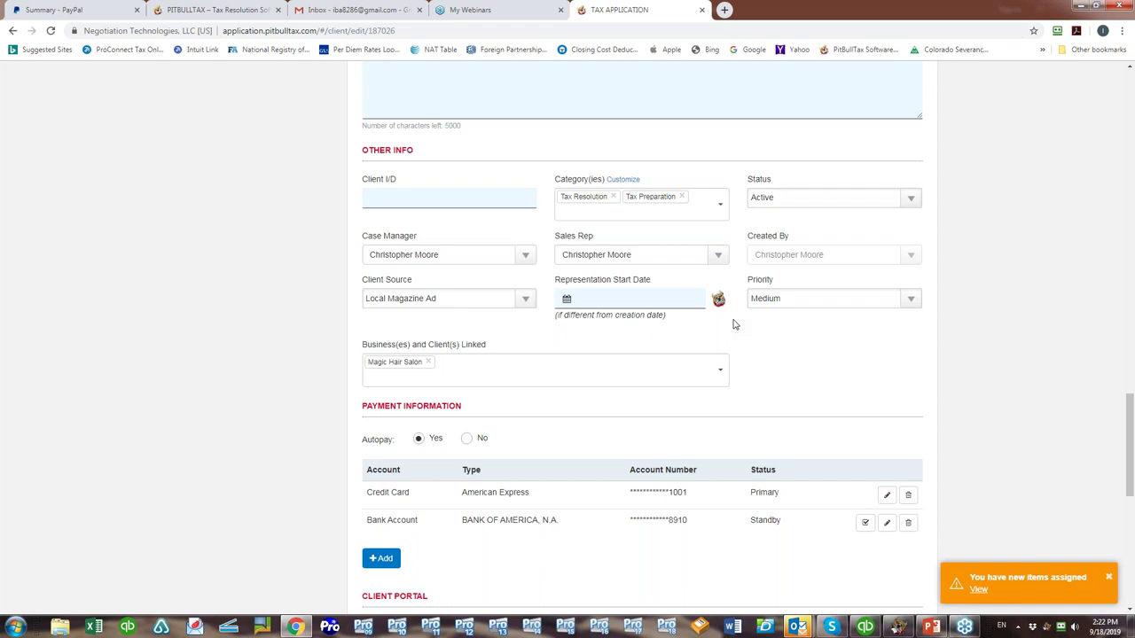
left_click(910, 301)
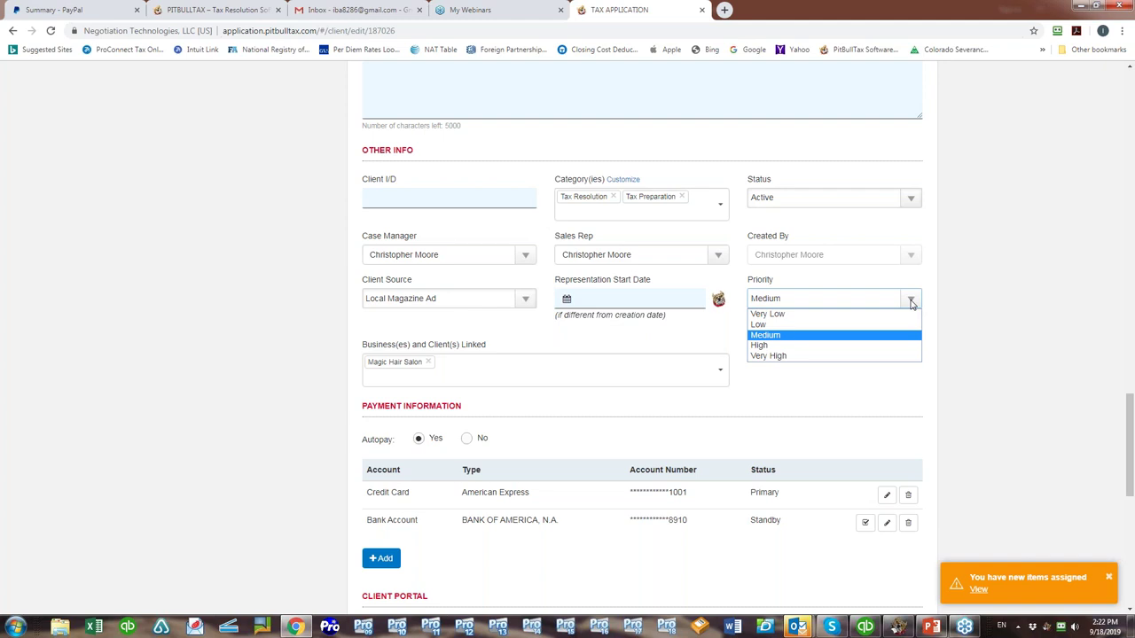
left_click(911, 301)
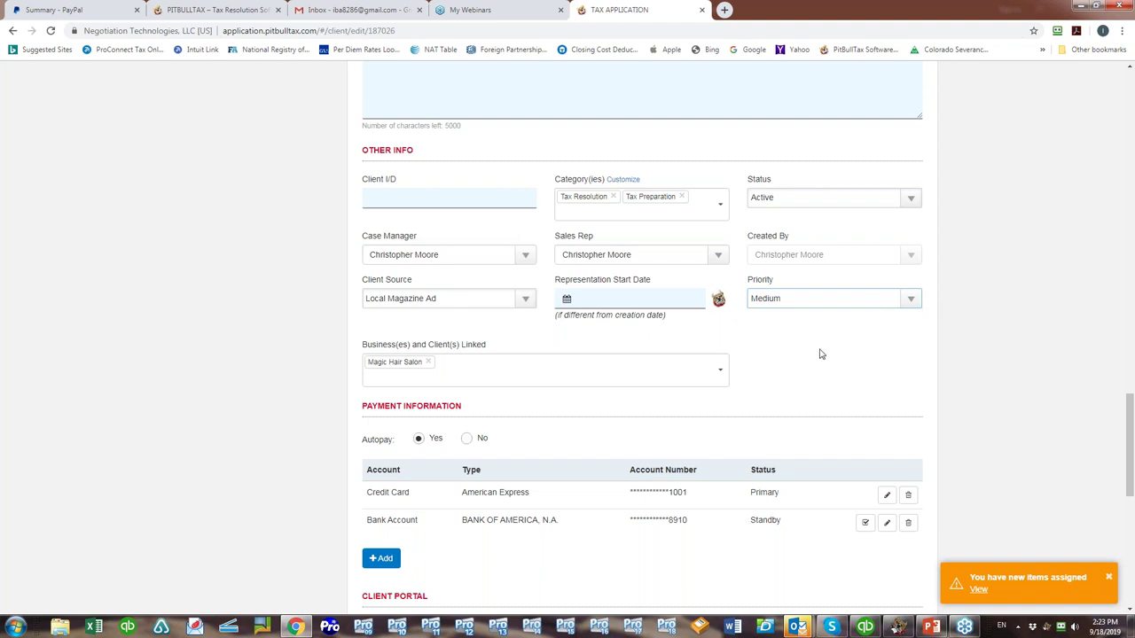
Link the business Grocery Store LLC to the client's profile.
left_click(569, 376)
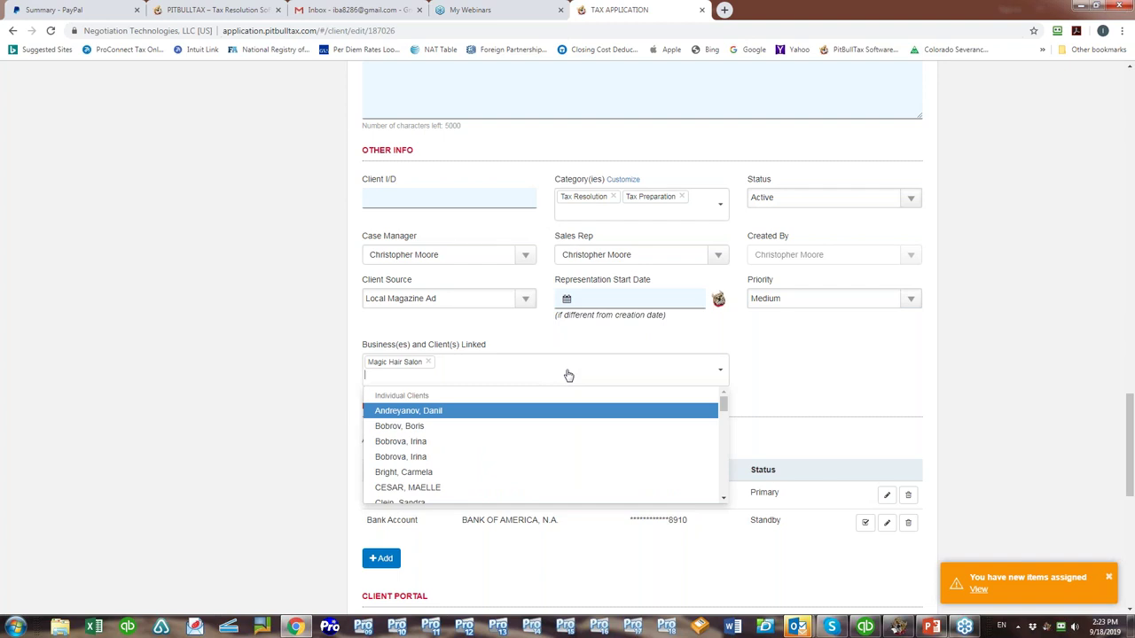
type("gro")
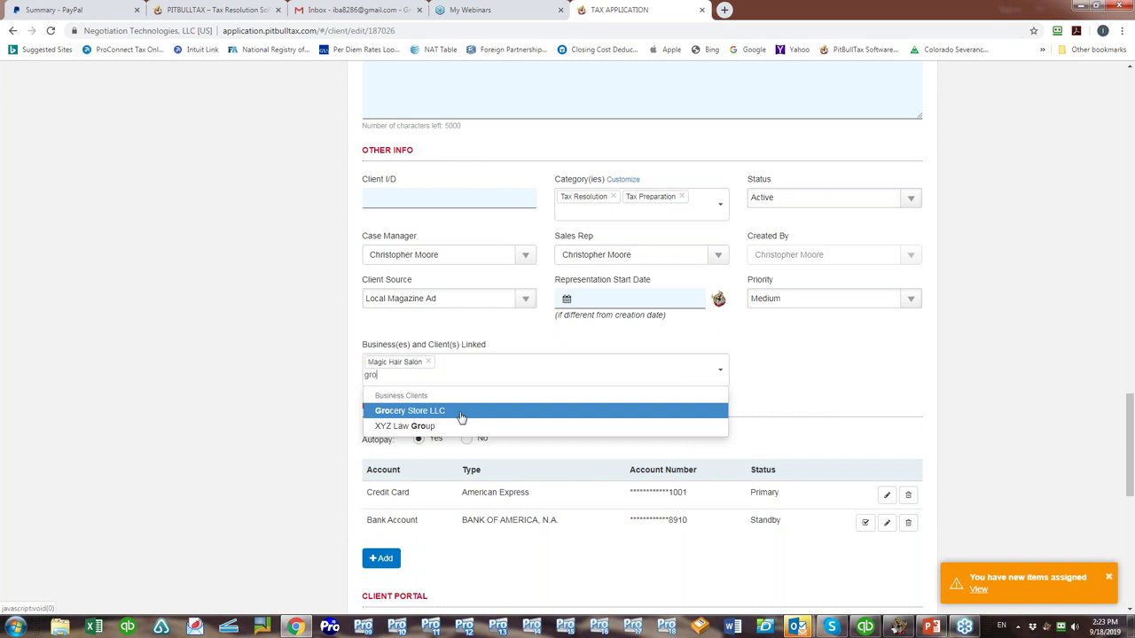
left_click(461, 413)
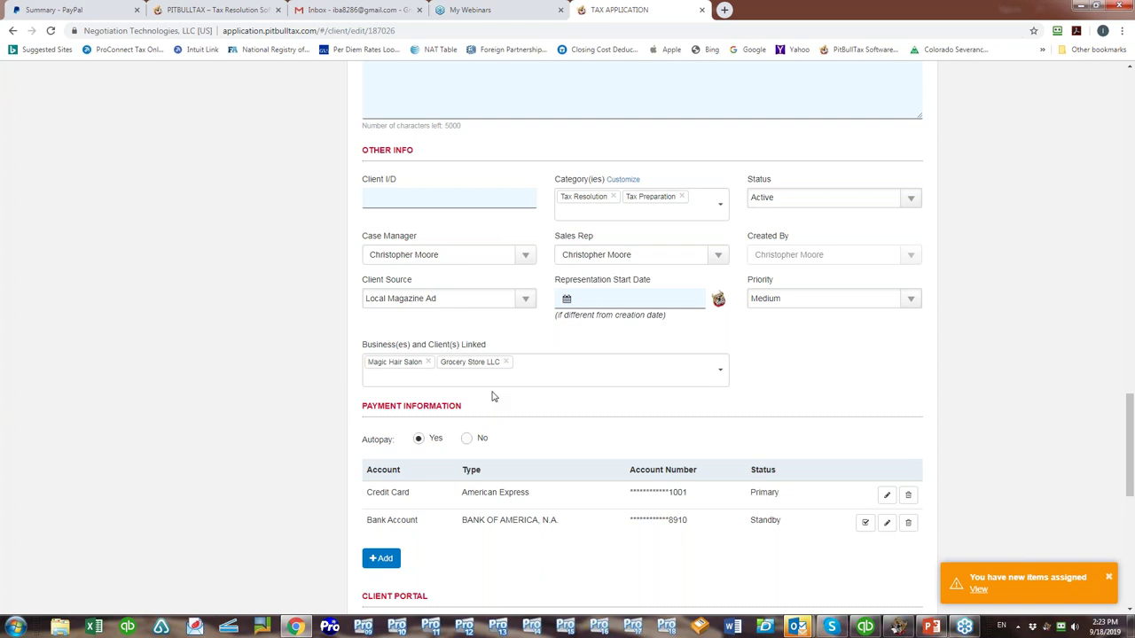
Examine the profile's Payment Information, Client Portal and Bulk Request Settings sections.
scroll(494, 396, "down", 1)
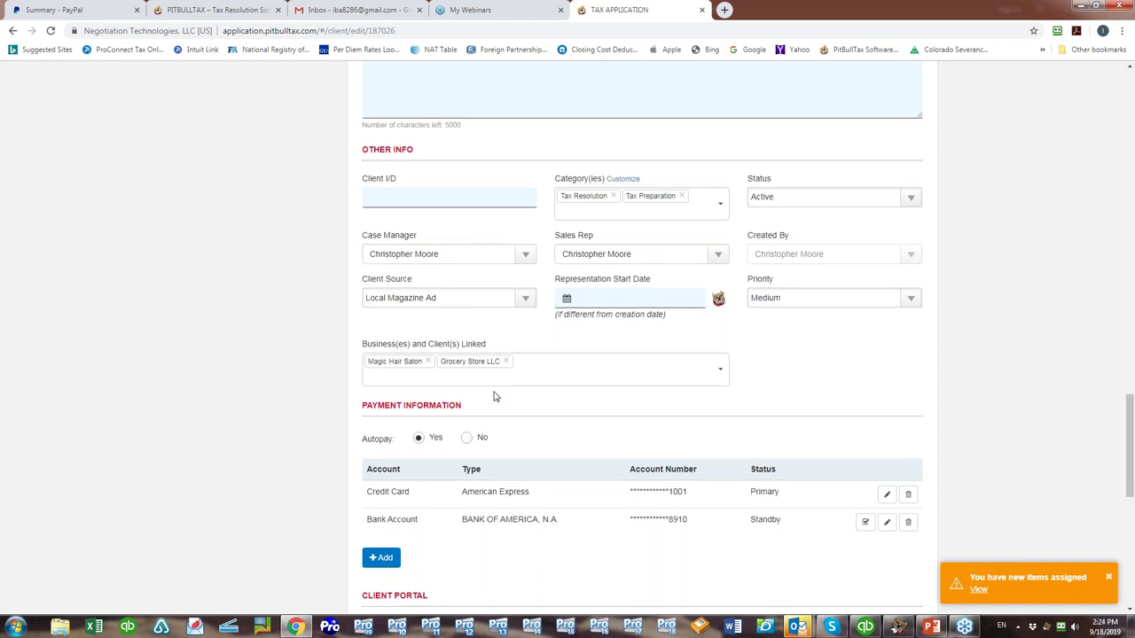
scroll(493, 396, "down", 1)
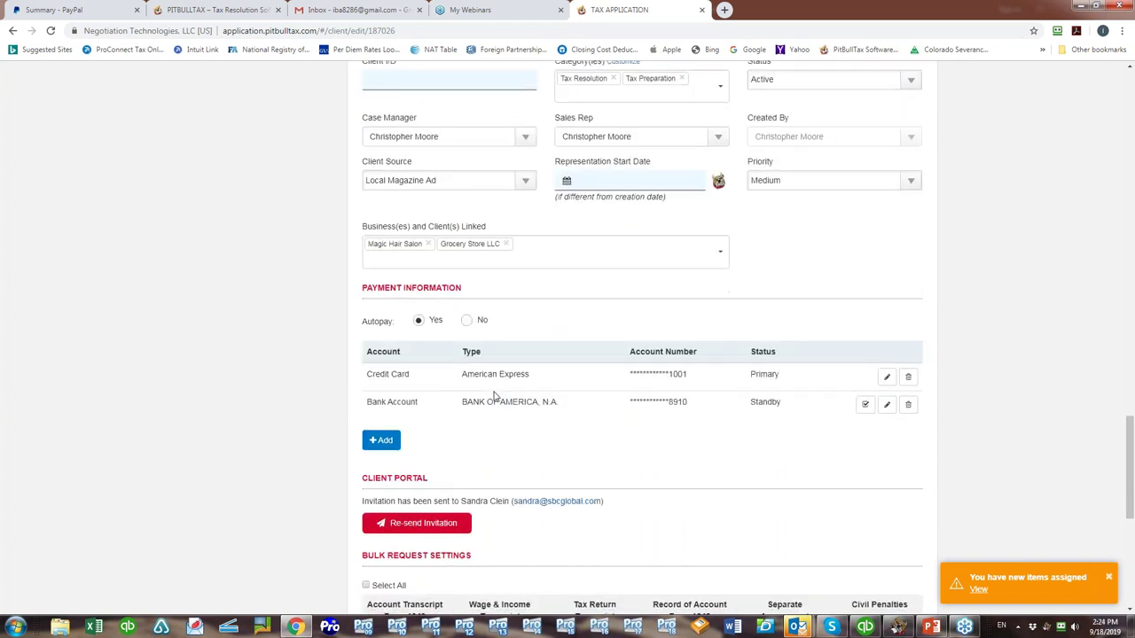
scroll(494, 396, "down", 1)
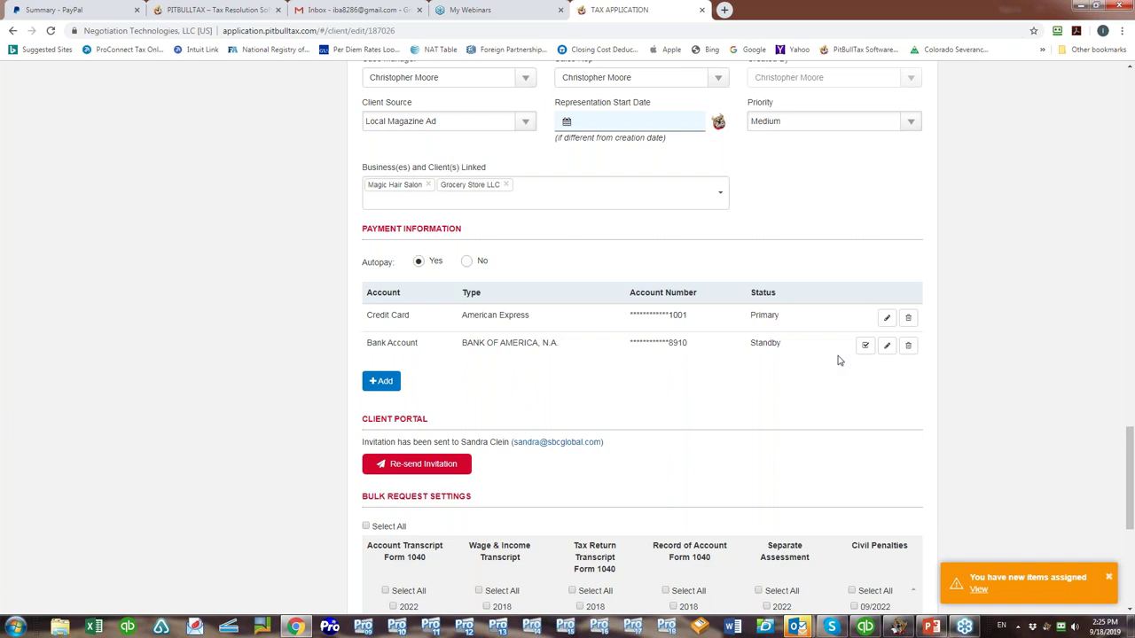
scroll(825, 423, "down", 1)
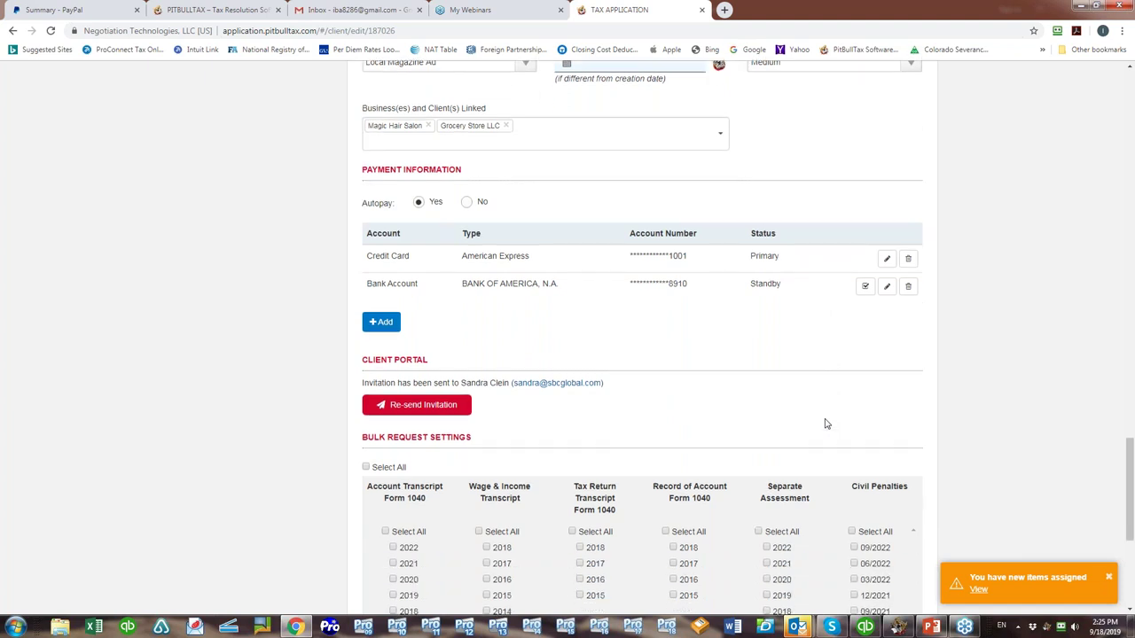
scroll(825, 424, "down", 1)
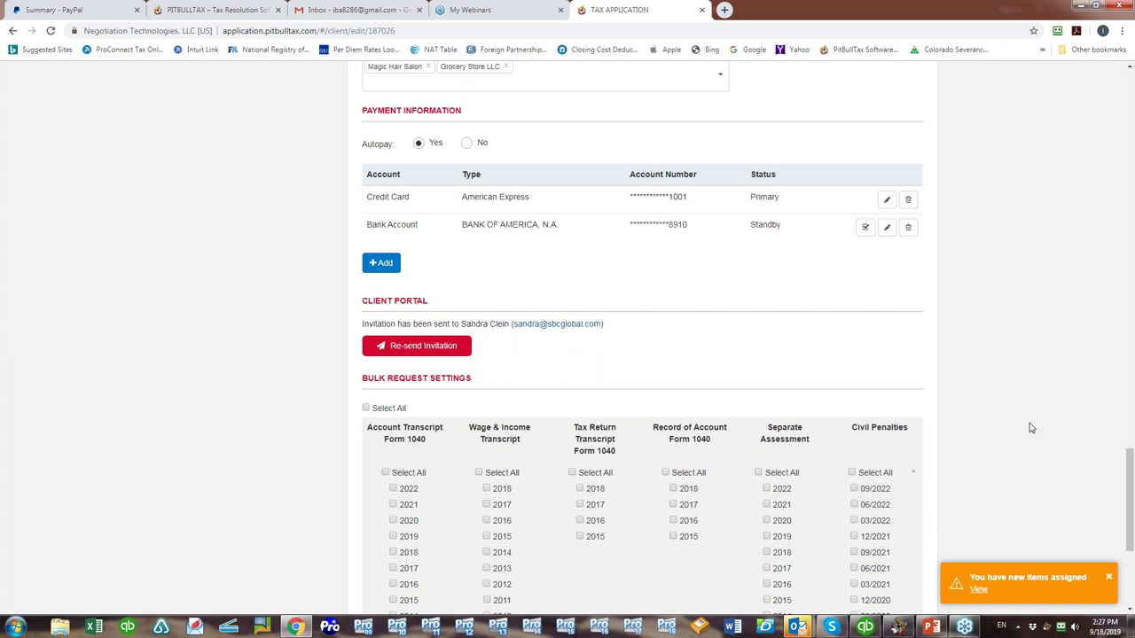
scroll(1030, 428, "down", 2)
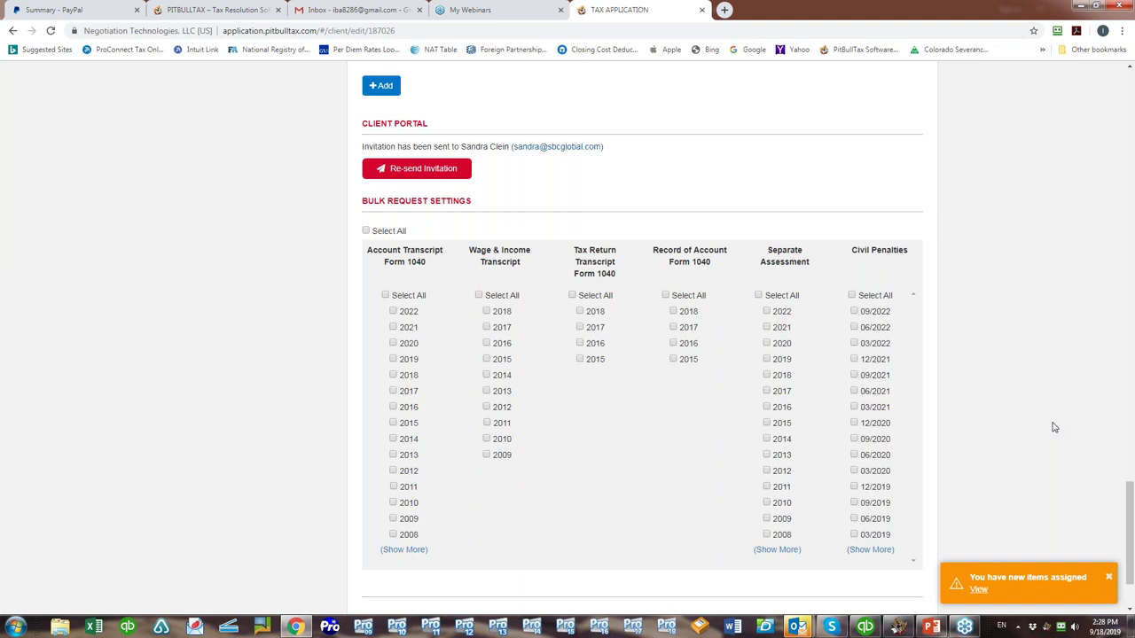
scroll(1068, 427, "down", 3)
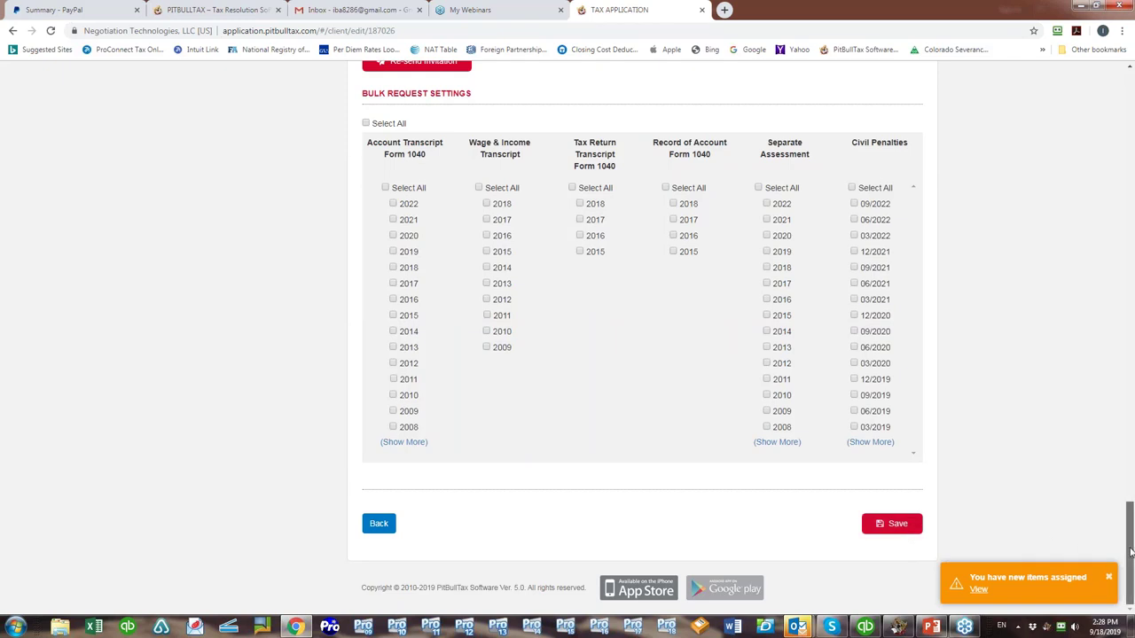
Return to the start of the client profile and save the updated profile.
left_click_drag(1131, 552, 1126, 279)
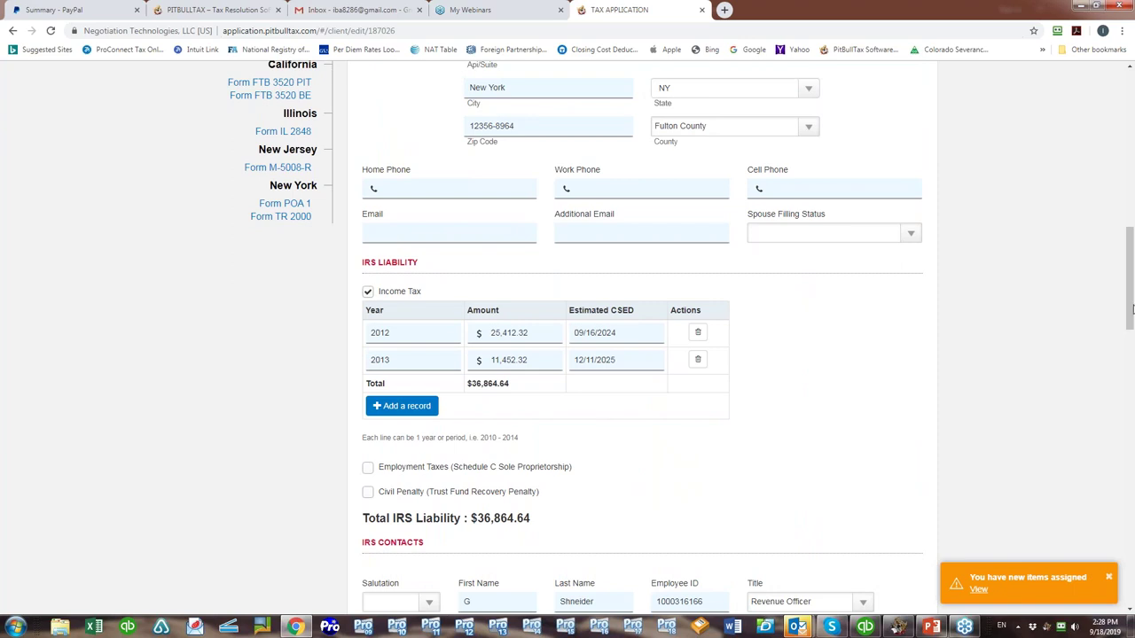
left_click_drag(1129, 312, 1115, 151)
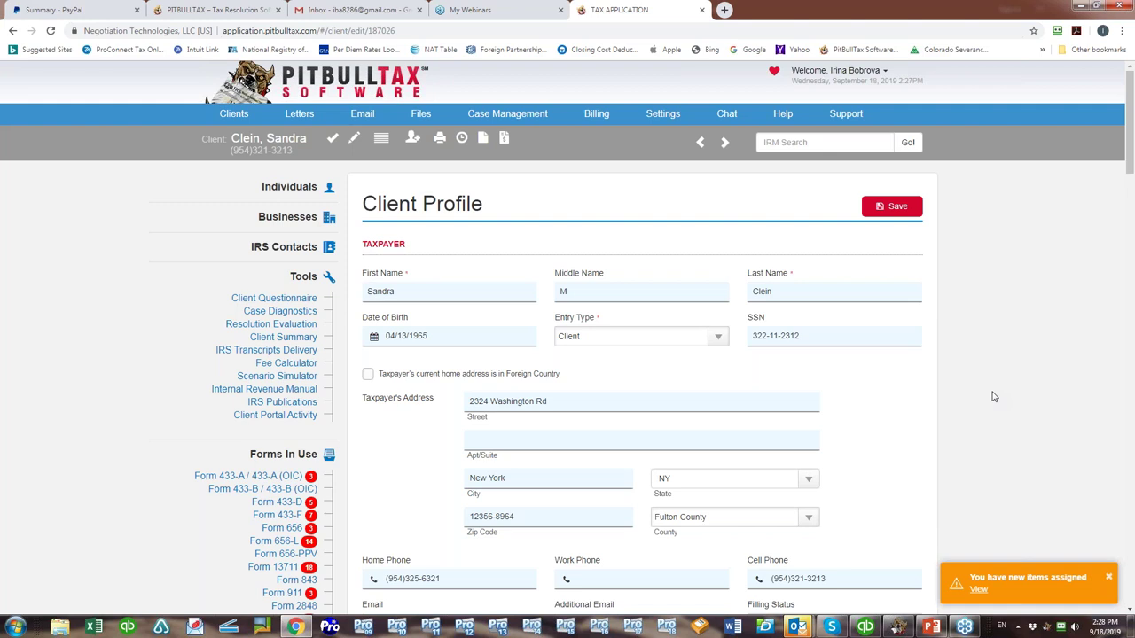
scroll(993, 396, "down", 1)
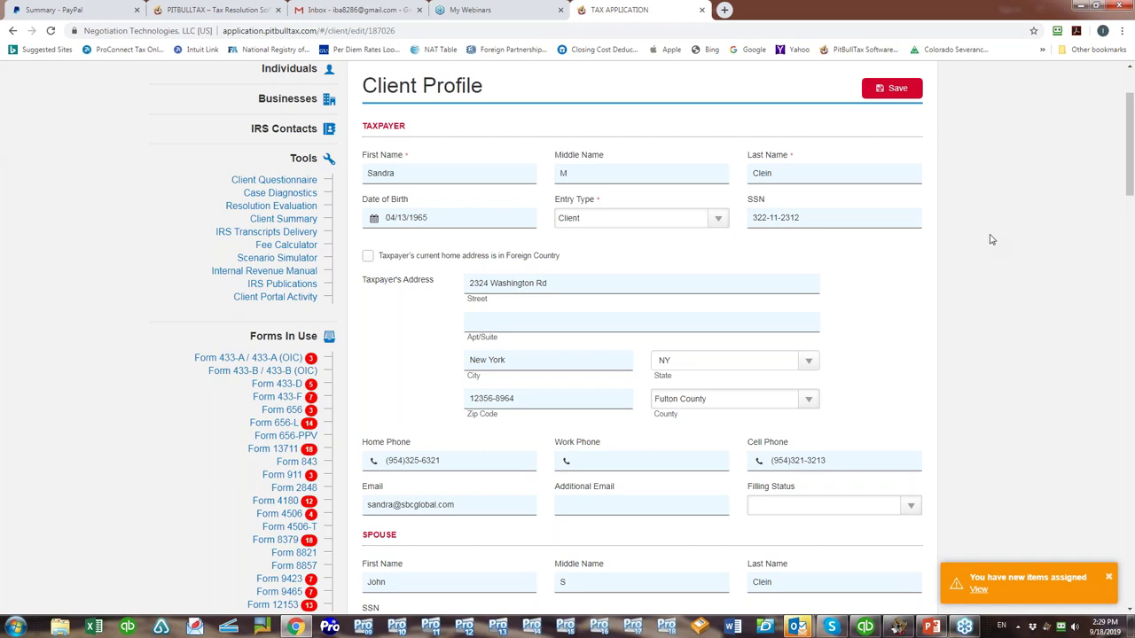
scroll(992, 241, "up", 2)
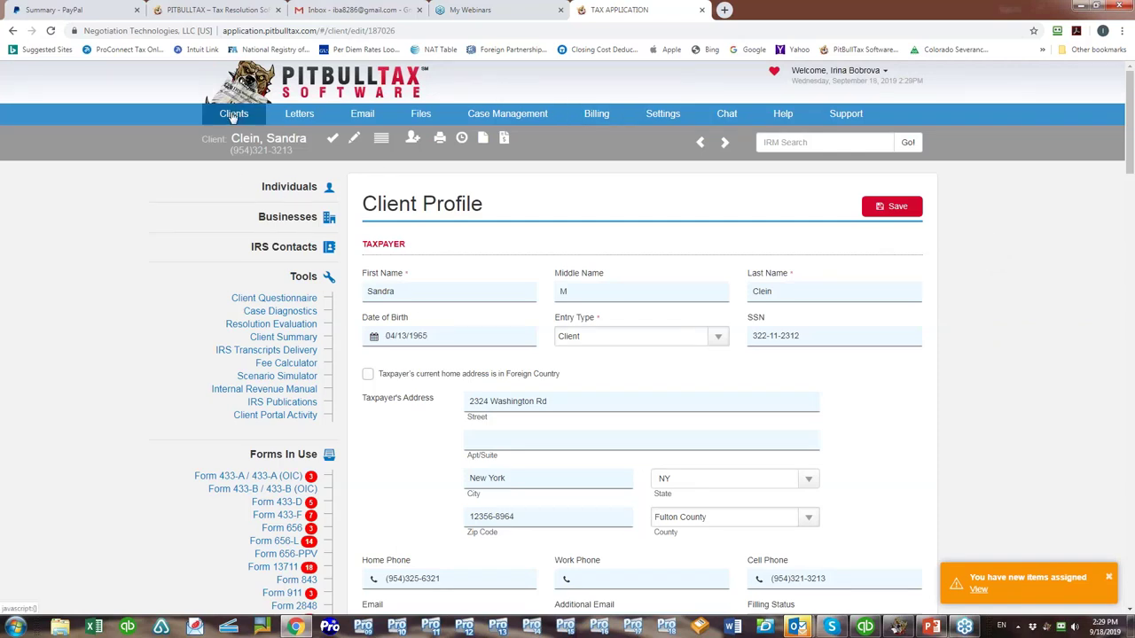
left_click(892, 206)
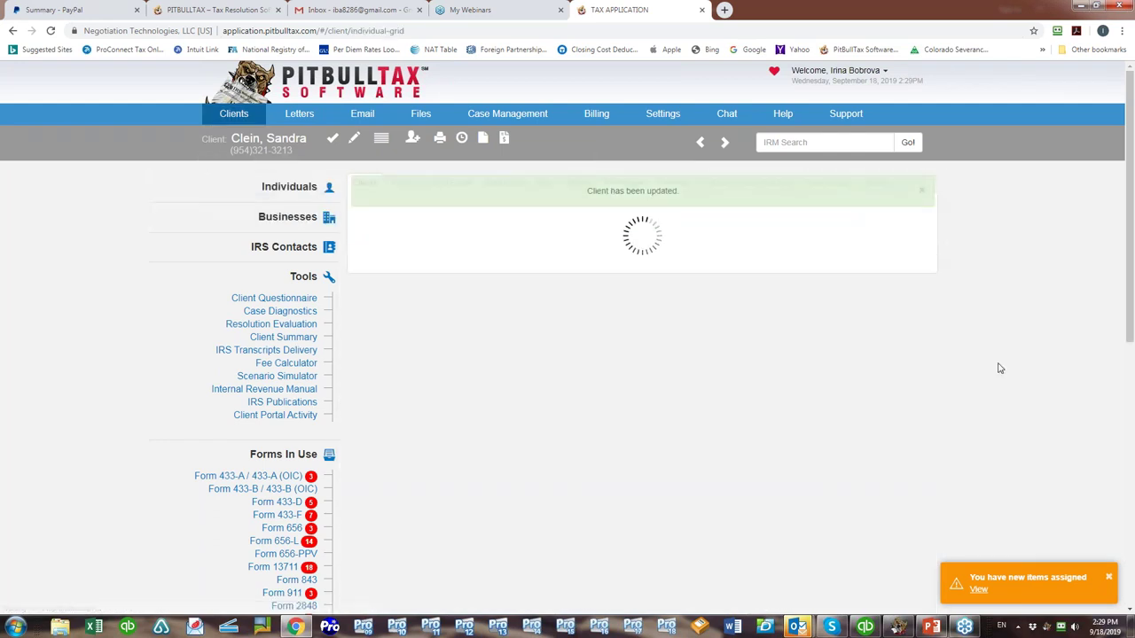
Add the Category column to the individual clients list and remove the Case Manager column.
mouse_move(226, 116)
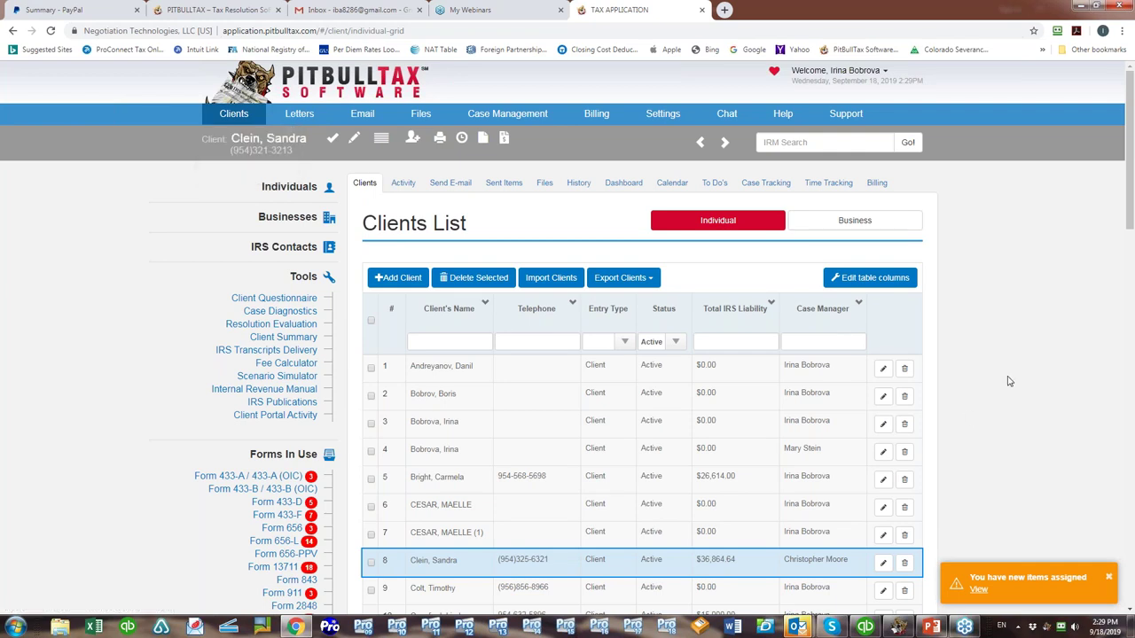
scroll(1007, 381, "down", 2)
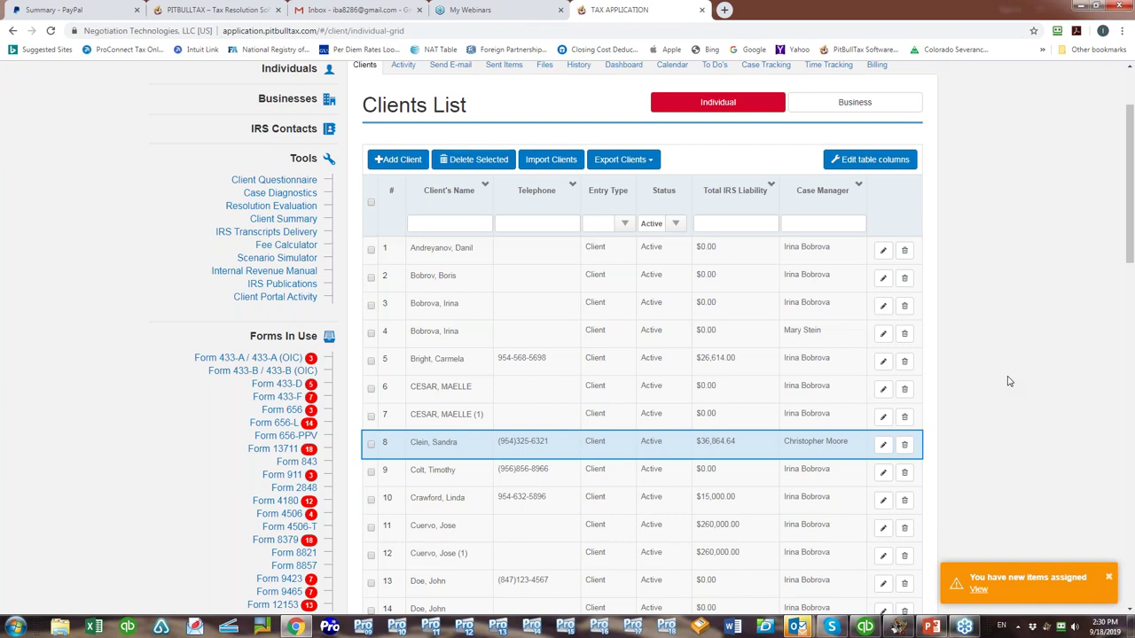
left_click(870, 165)
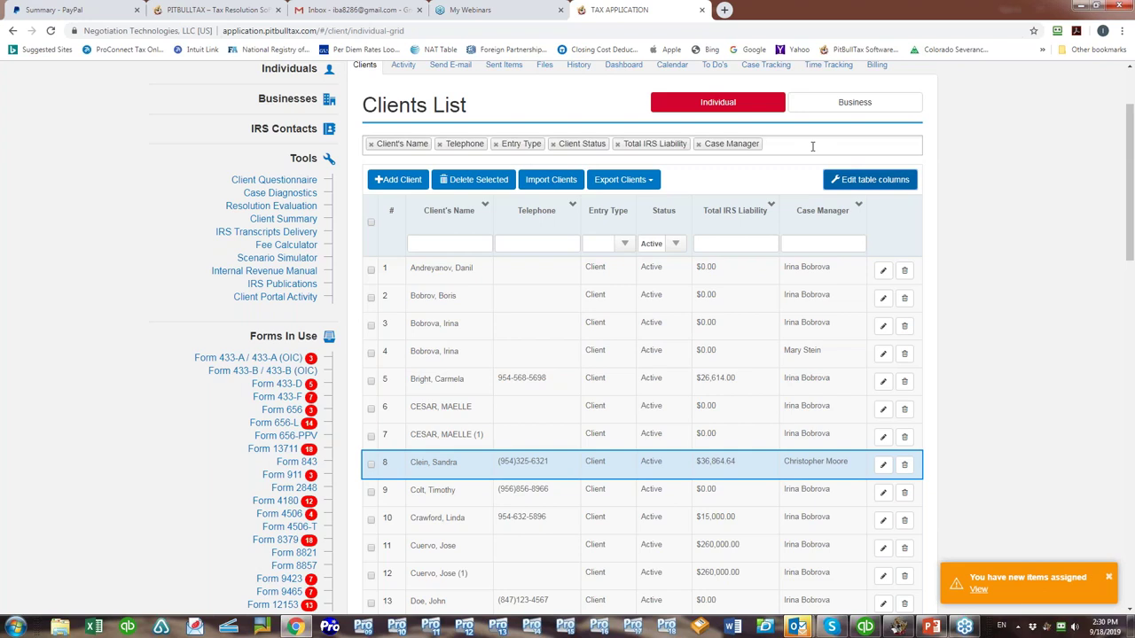
left_click(827, 146)
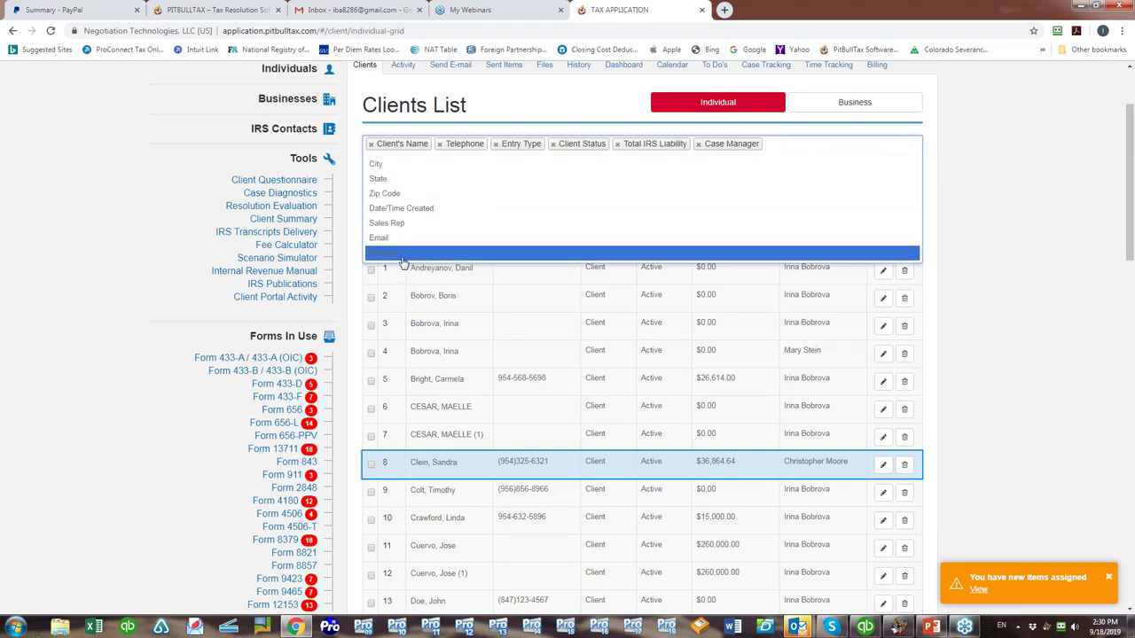
left_click(400, 255)
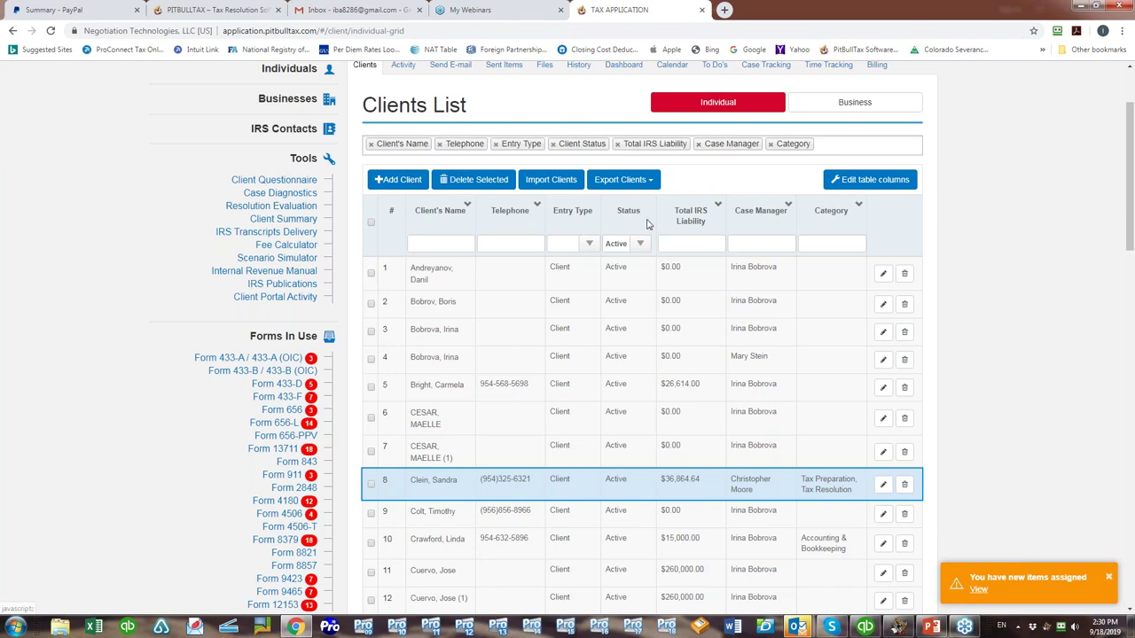
left_click(699, 144)
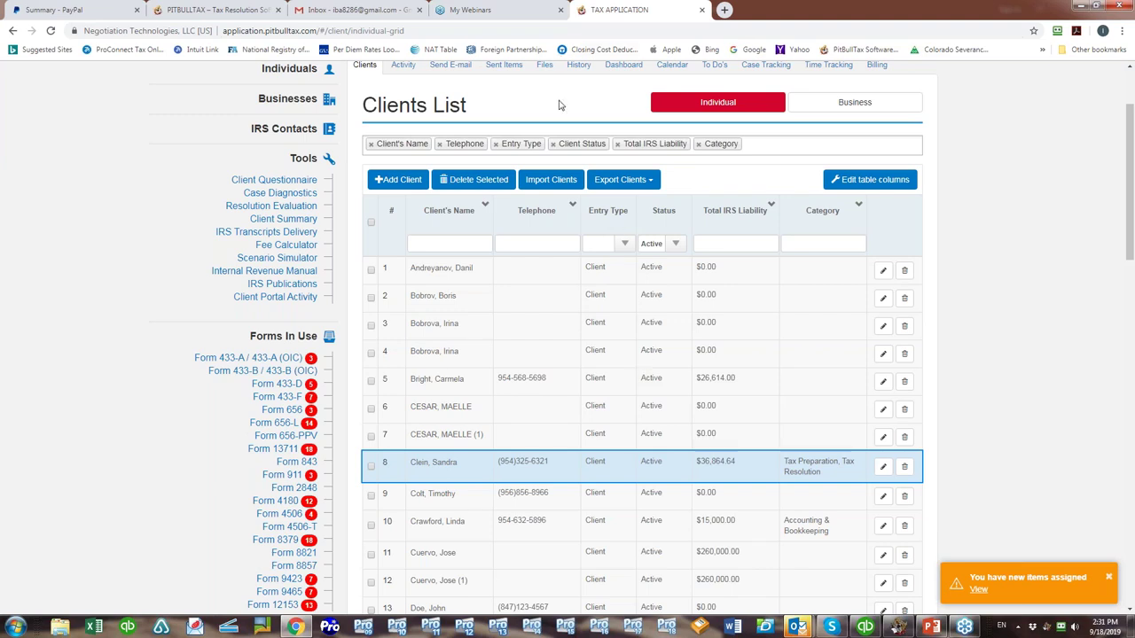
Download the sample template for importing individual clients, examine its columns in Excel, and return to the clients list.
left_click(561, 181)
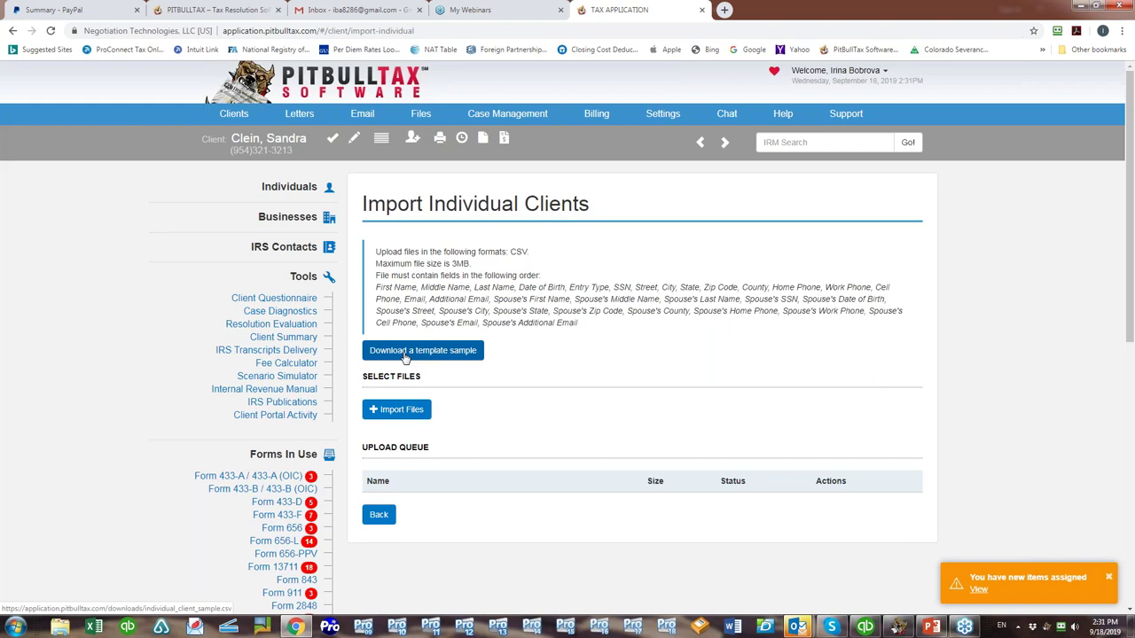
left_click(405, 355)
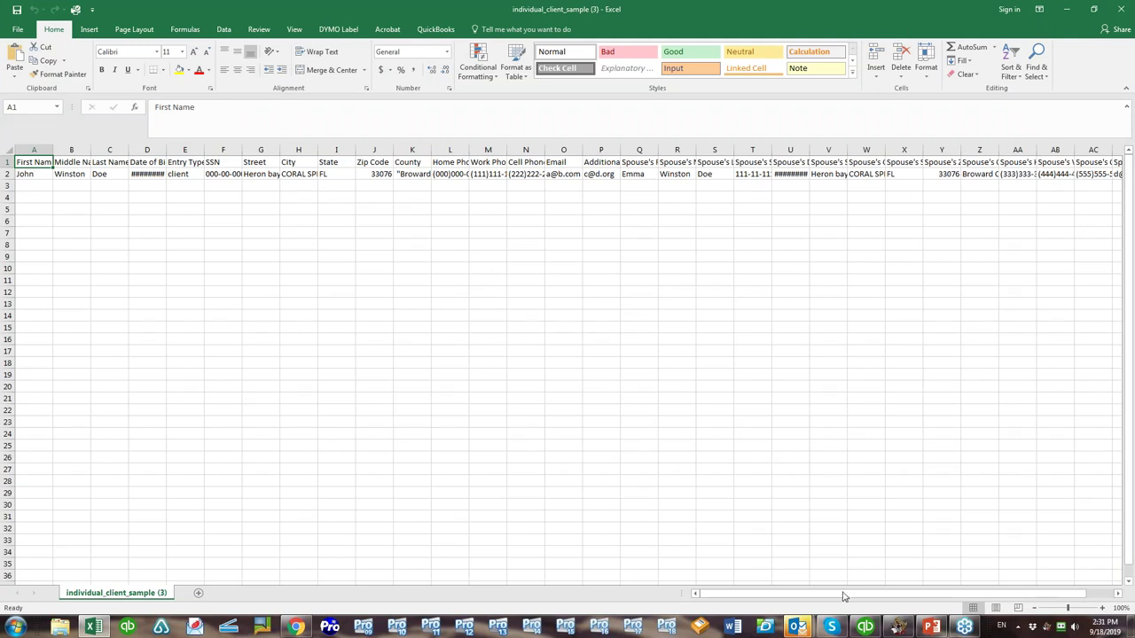
mouse_move(844, 598)
left_mouse_down()
mouse_move(893, 602)
mouse_move(842, 603)
left_mouse_up()
left_click(1121, 10)
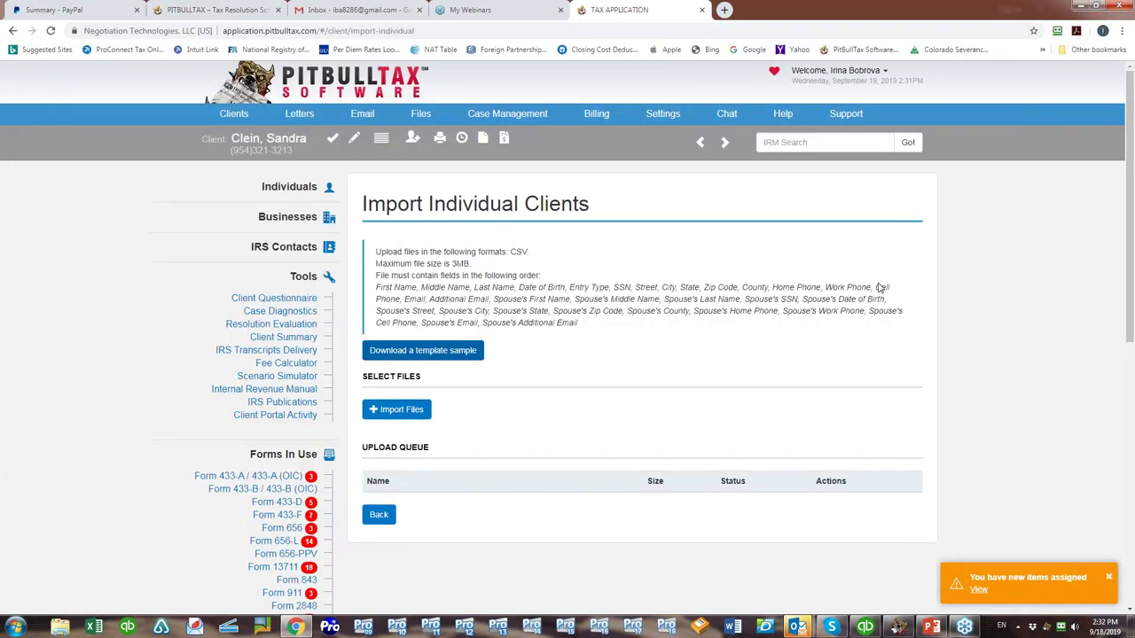
left_click(378, 515)
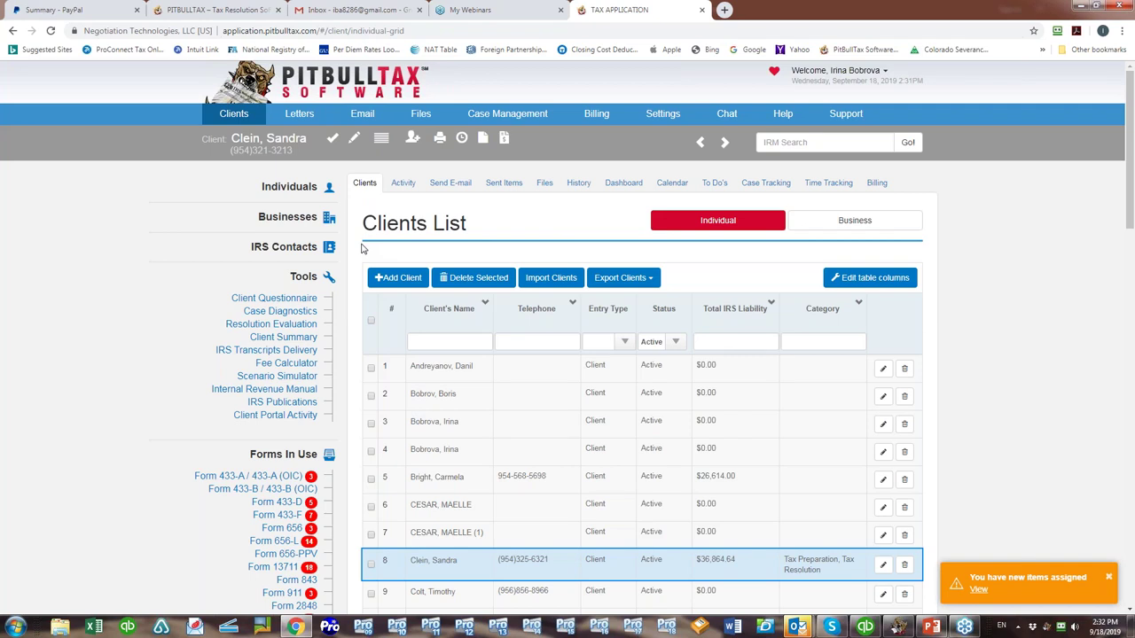
Switch the clients list to business clients and export all of them.
left_click(845, 222)
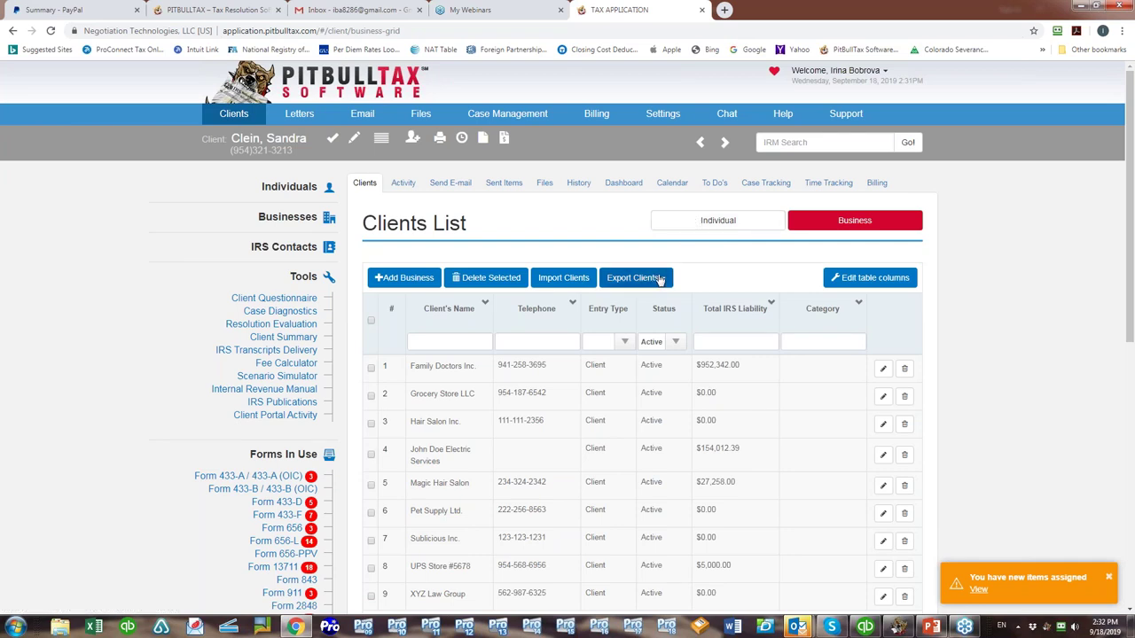
left_click(659, 279)
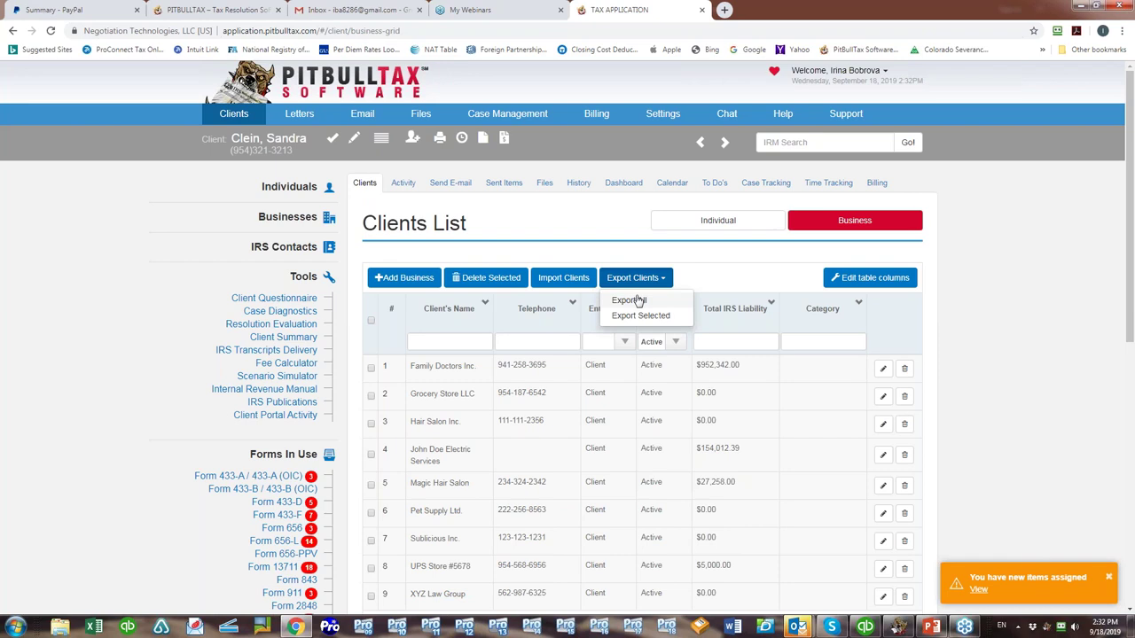
left_click(640, 301)
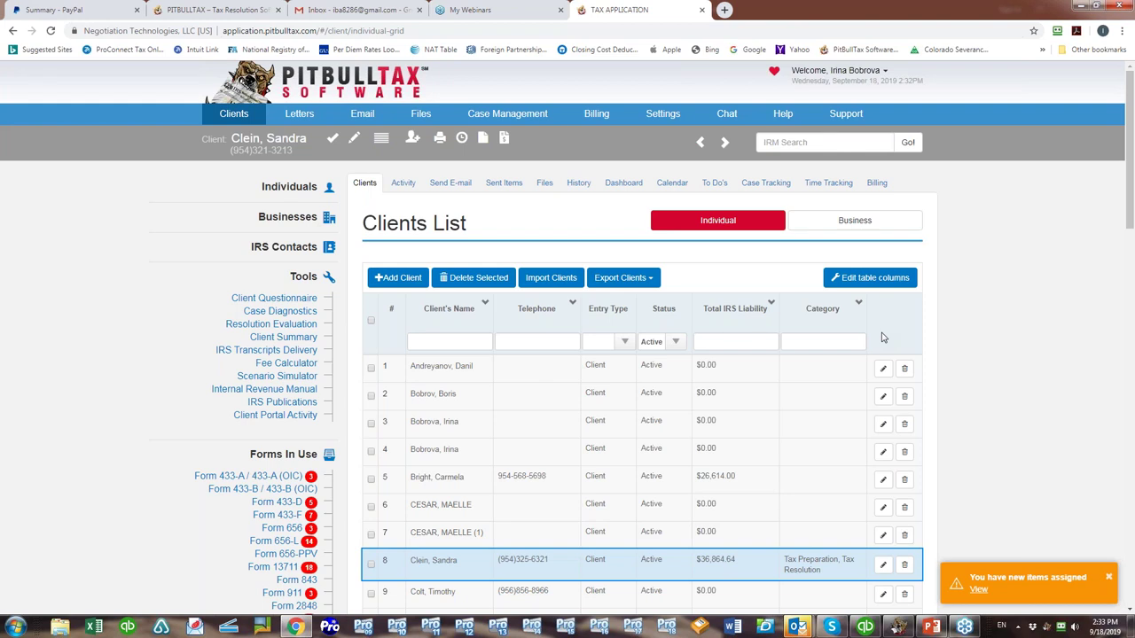
Check the export options for individual clients and look over the individual clients list.
left_click(653, 279)
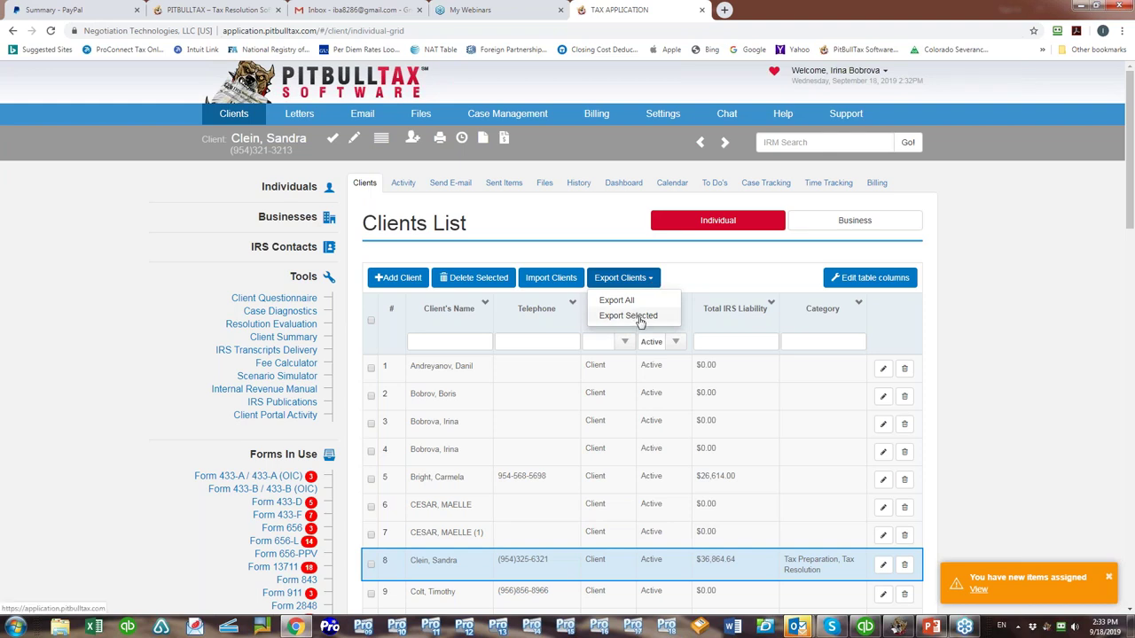
left_click(1032, 388)
scroll(1030, 397, "down", 1)
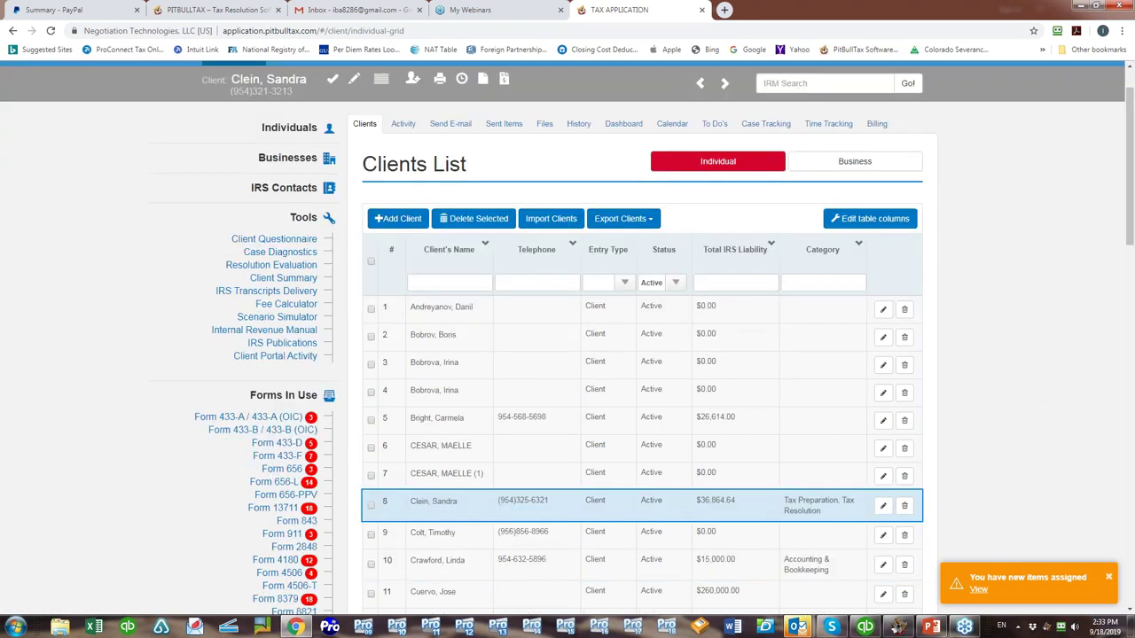
Select all individual clients and check the re-assignment and Client Portal invitation options at the end of the list.
left_click_drag(1130, 208, 1114, 495)
scroll(369, 194, "up", 11)
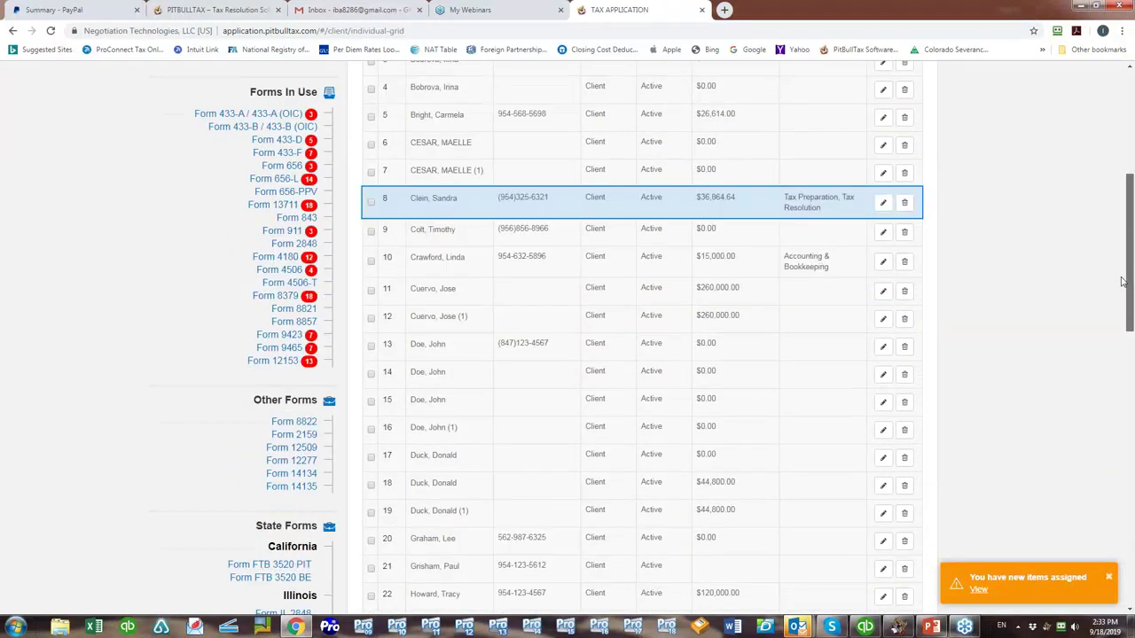
left_click(369, 194)
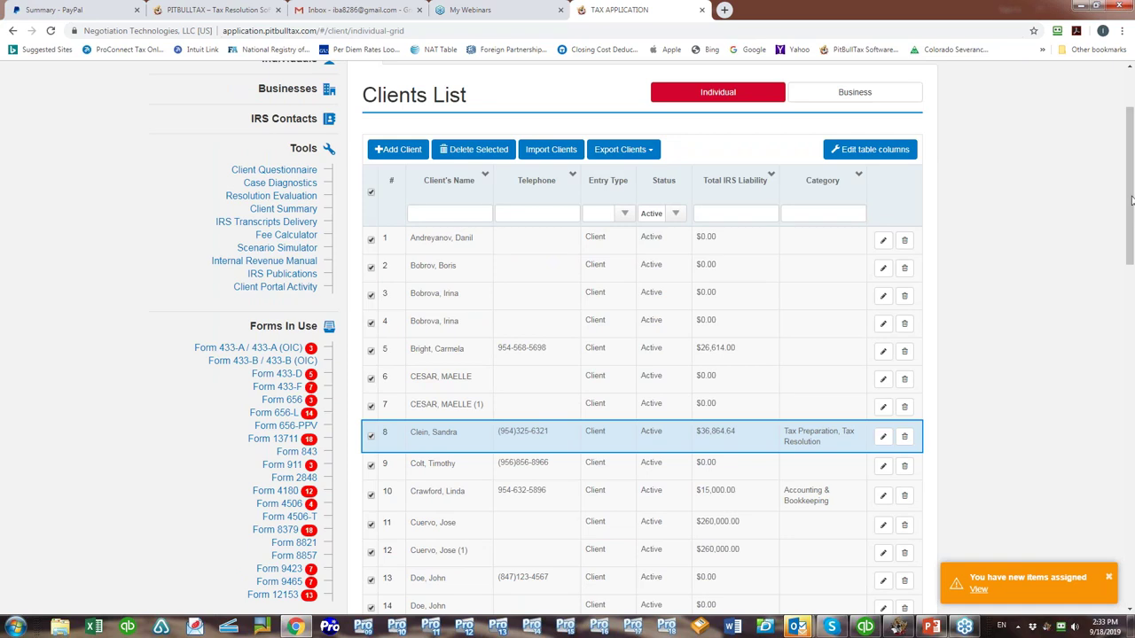
left_click_drag(1131, 223, 1107, 592)
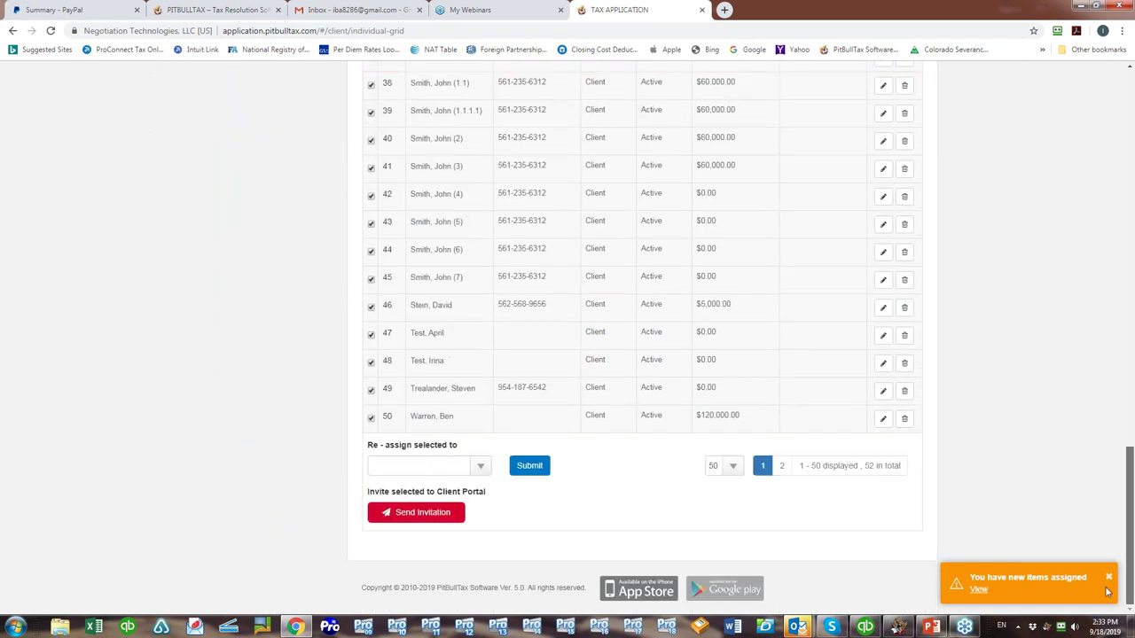
left_click(429, 513)
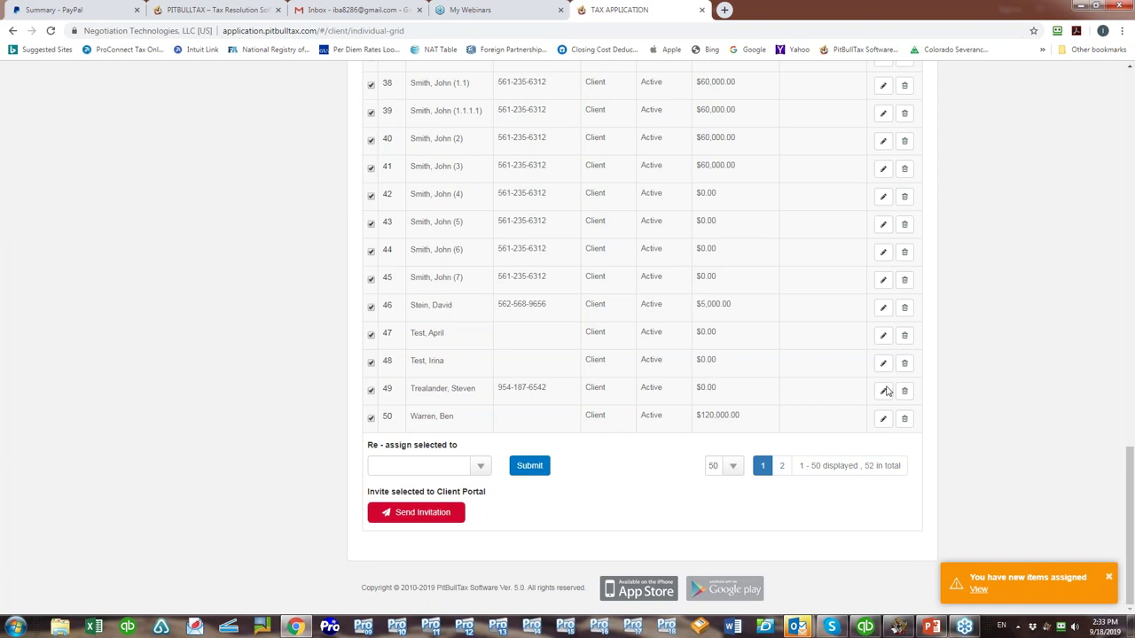
Look over the Case Management and Billing options and open the case management Calendar.
left_click_drag(1130, 512, 906, 53)
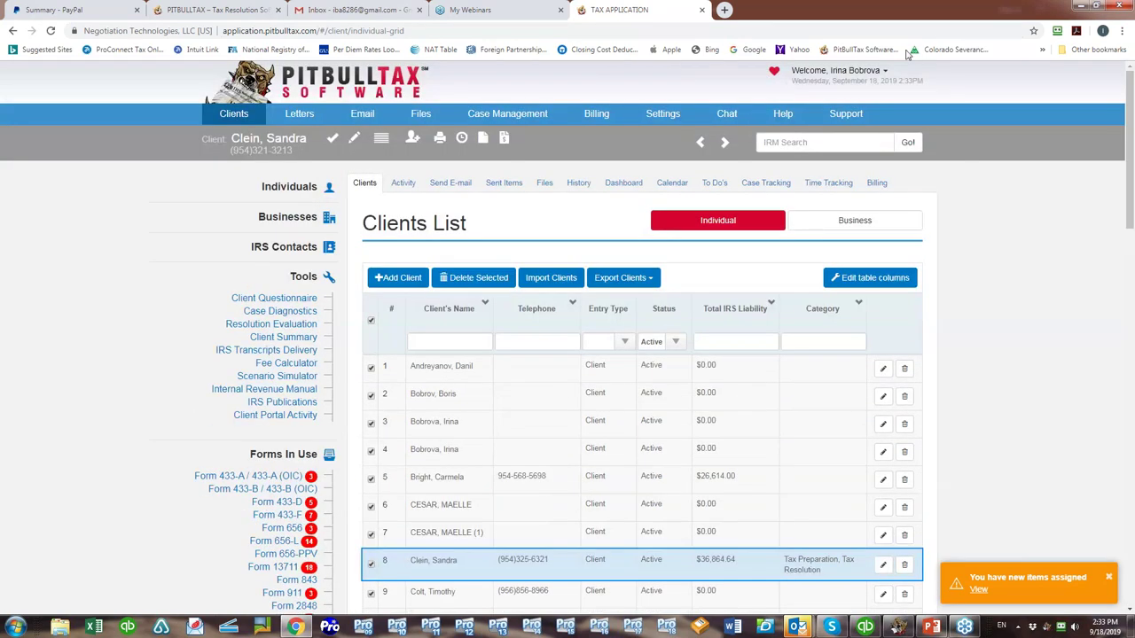
left_click(549, 114)
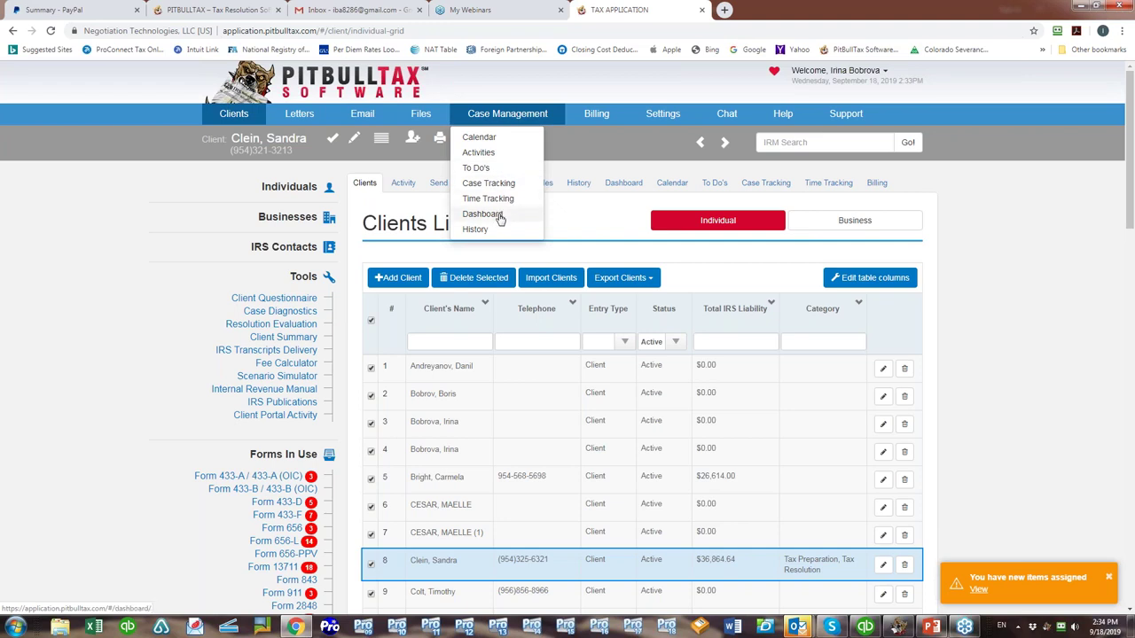
left_click(605, 121)
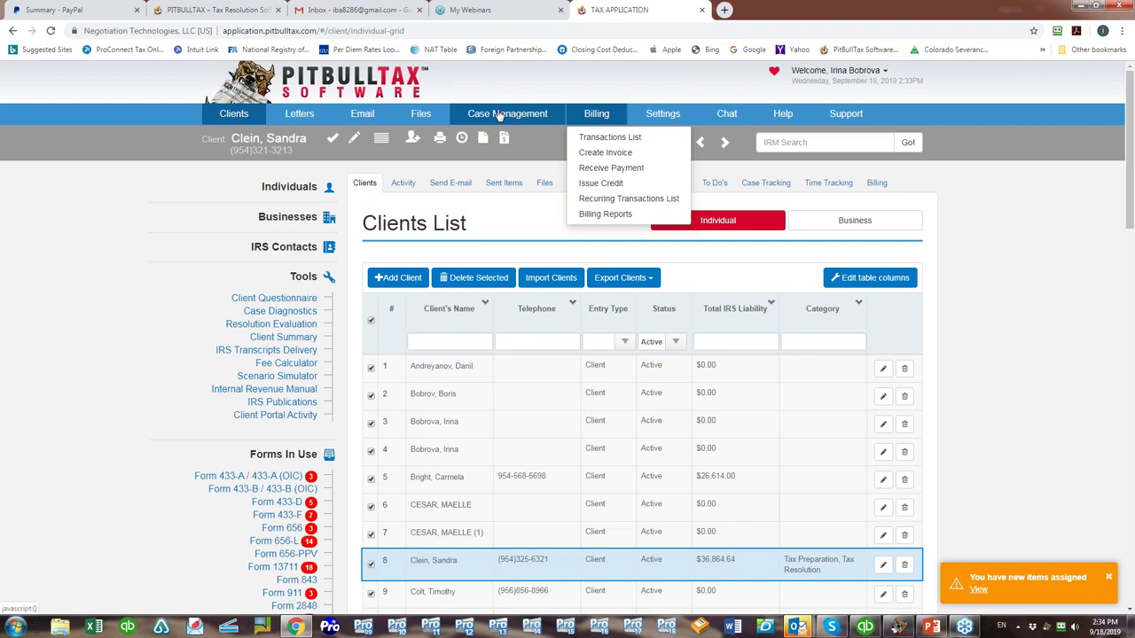
mouse_move(499, 116)
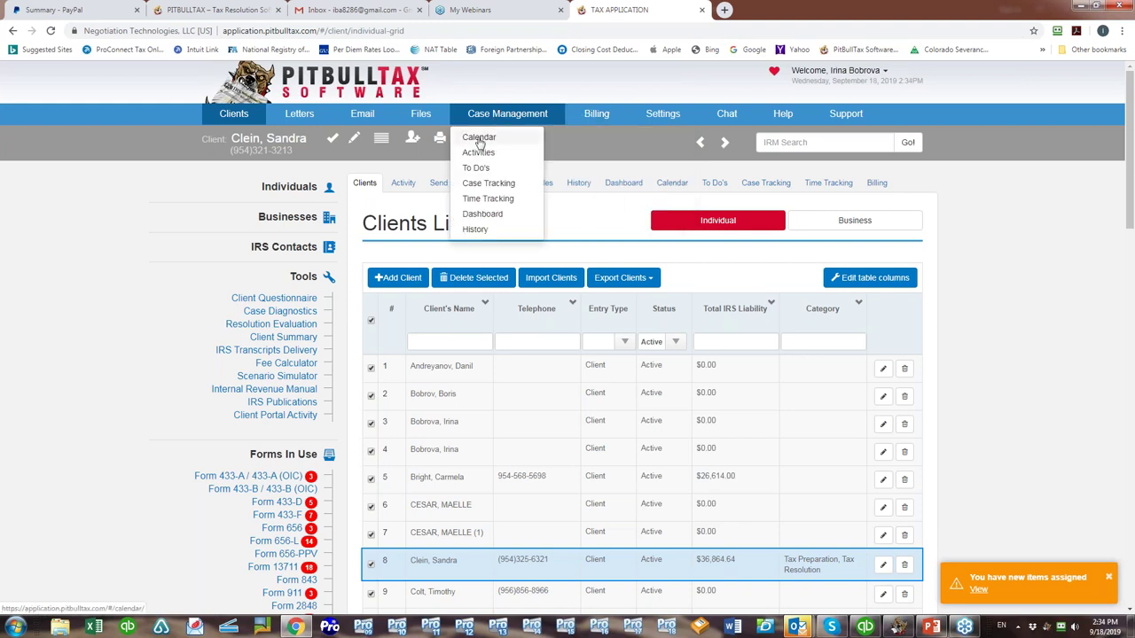
left_click(478, 139)
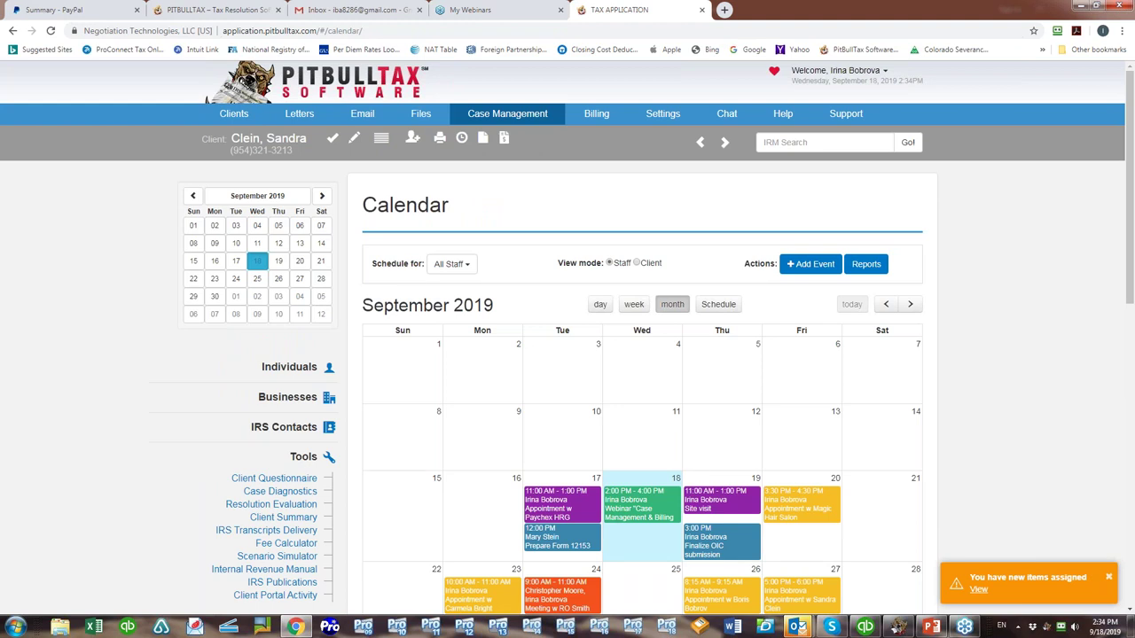
Start a new event on September 25, 2019, check the available event colors, and close the form without saving.
scroll(848, 390, "down", 1)
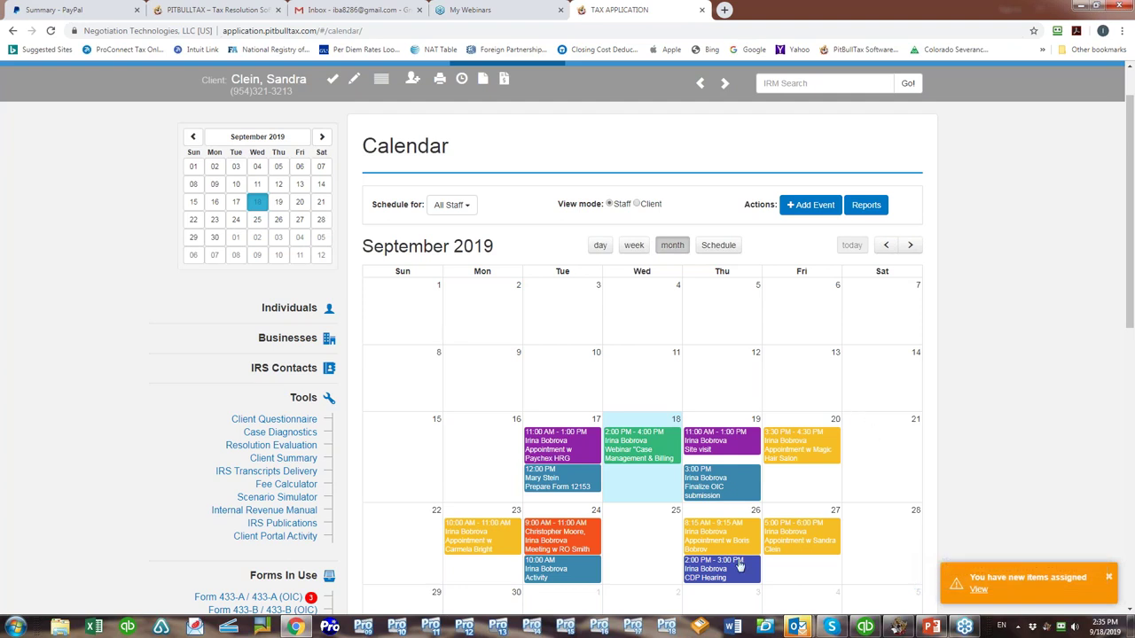
left_click(658, 562)
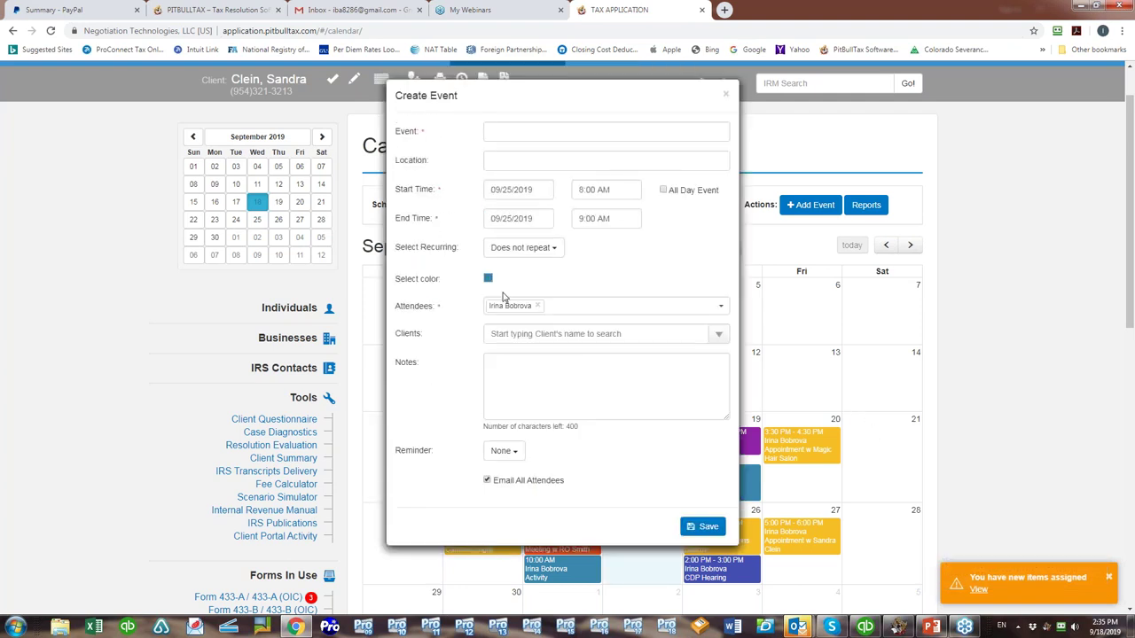
left_click(487, 281)
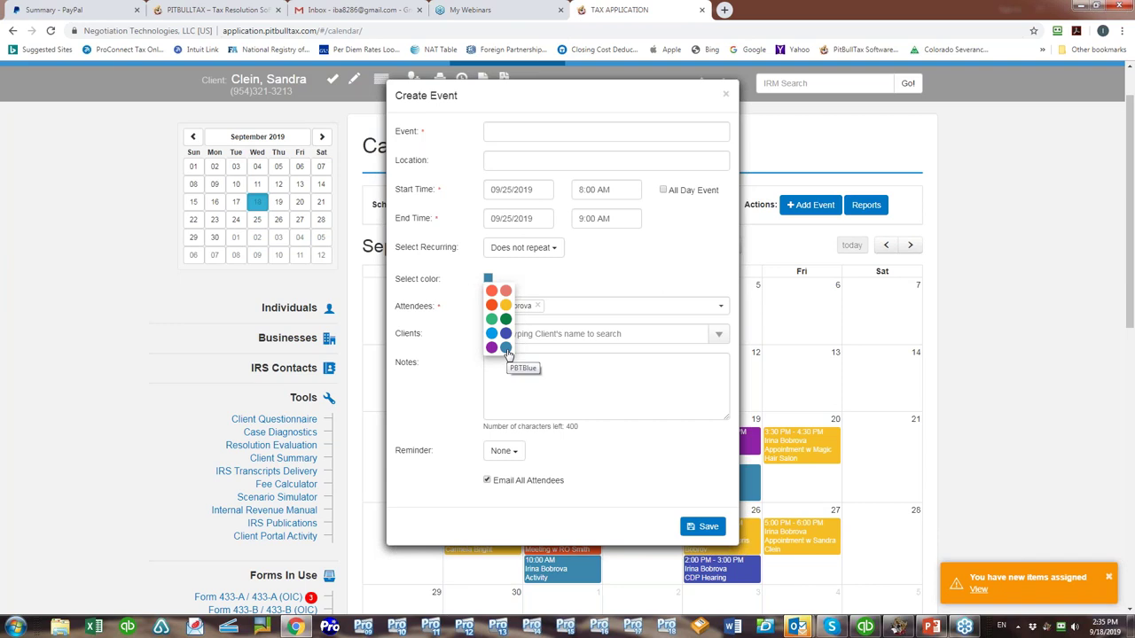
left_click(551, 281)
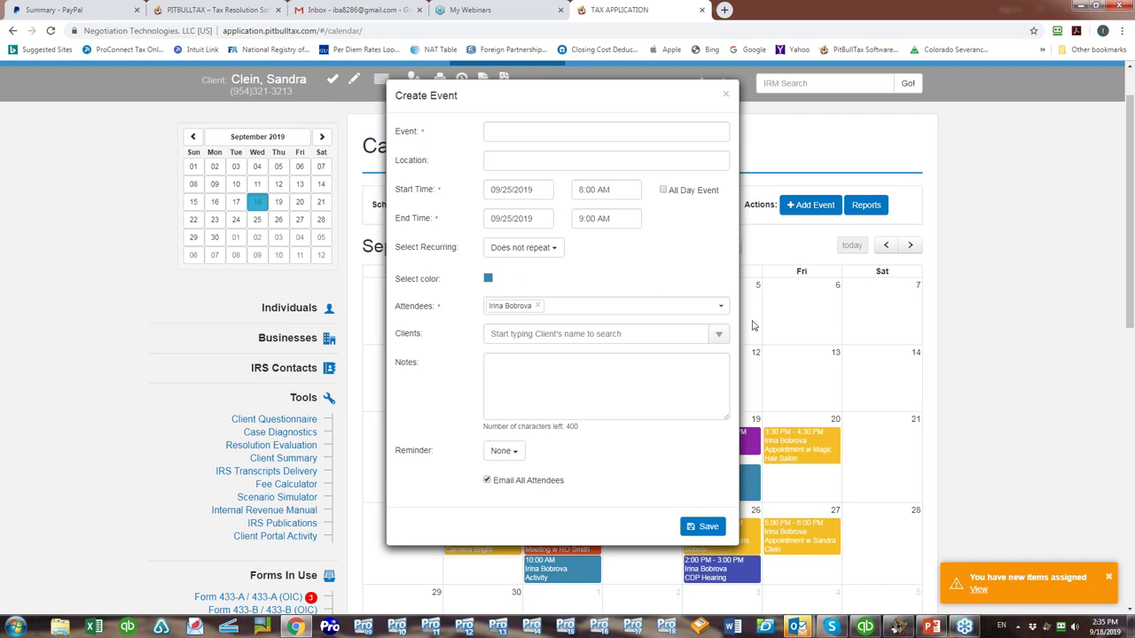
left_click(727, 96)
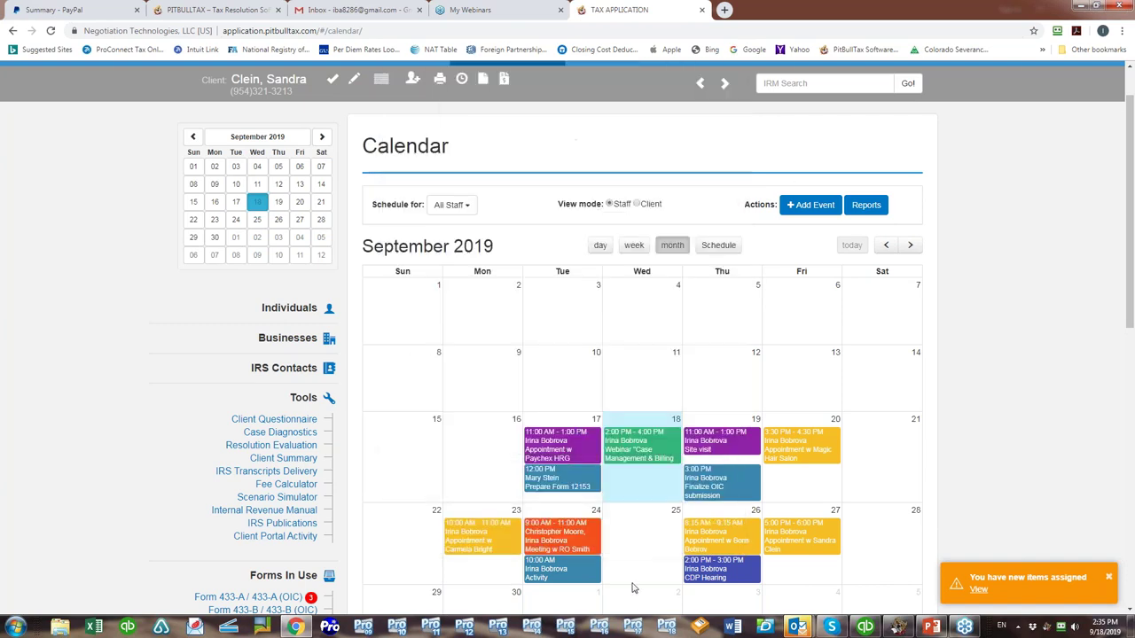
Start another event on September 25, 2019, and view the recurrence settings for the Custom option.
left_click(655, 543)
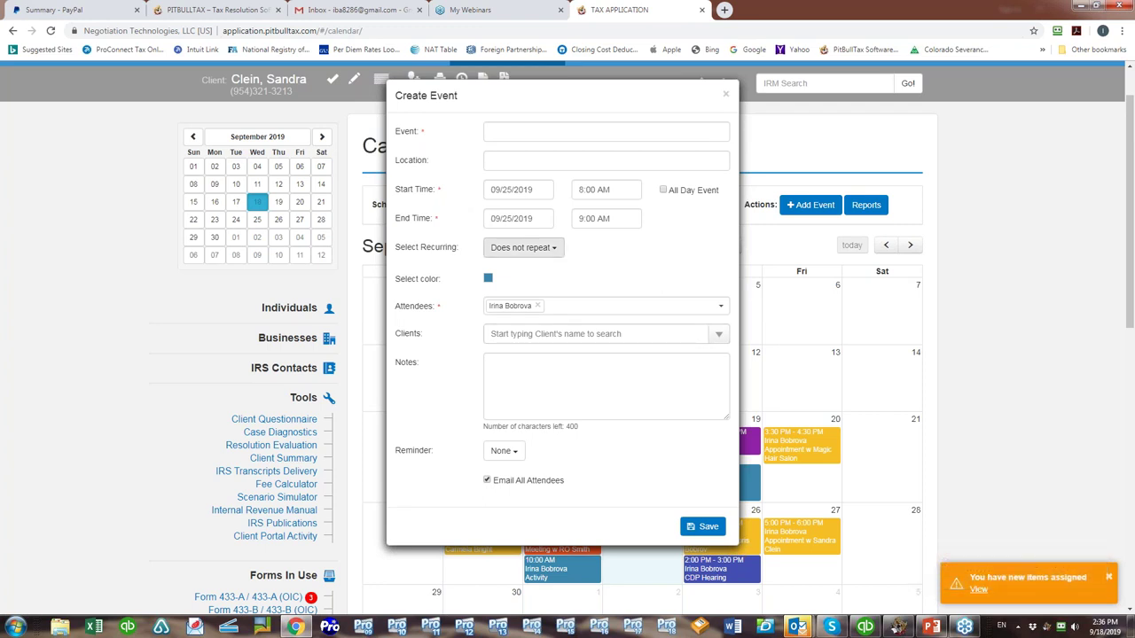
left_click(557, 256)
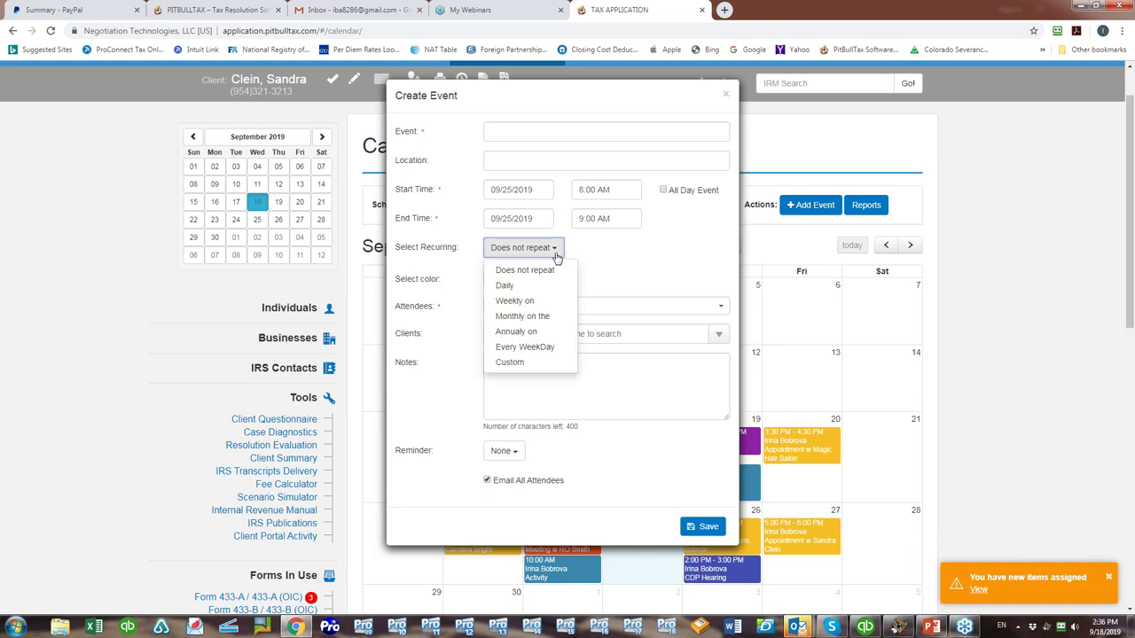
left_click(510, 362)
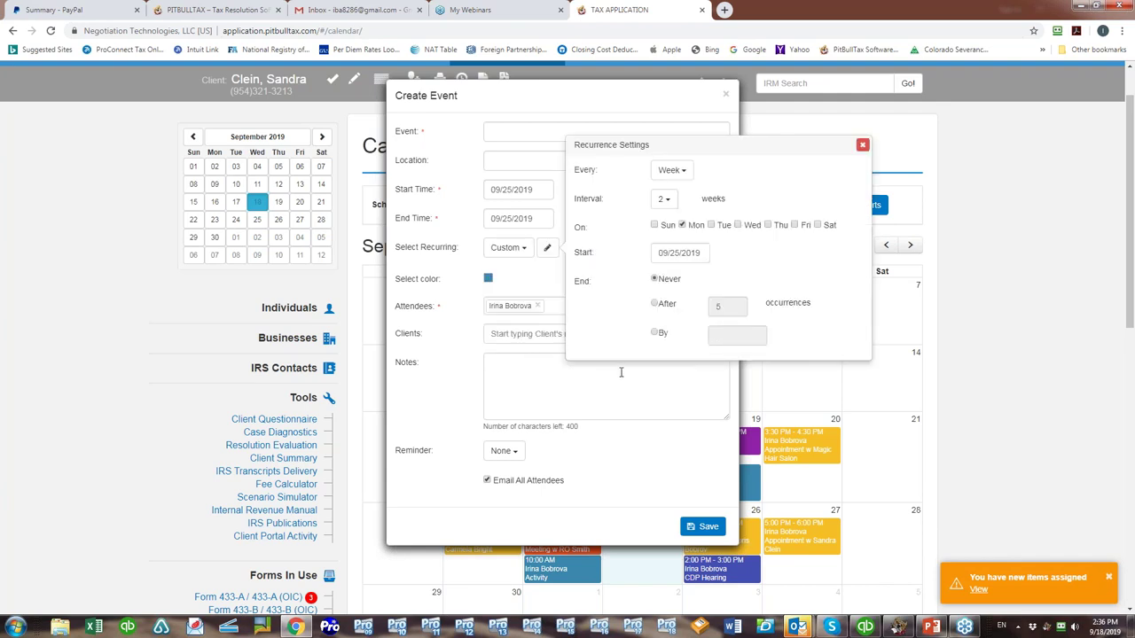
left_click(862, 145)
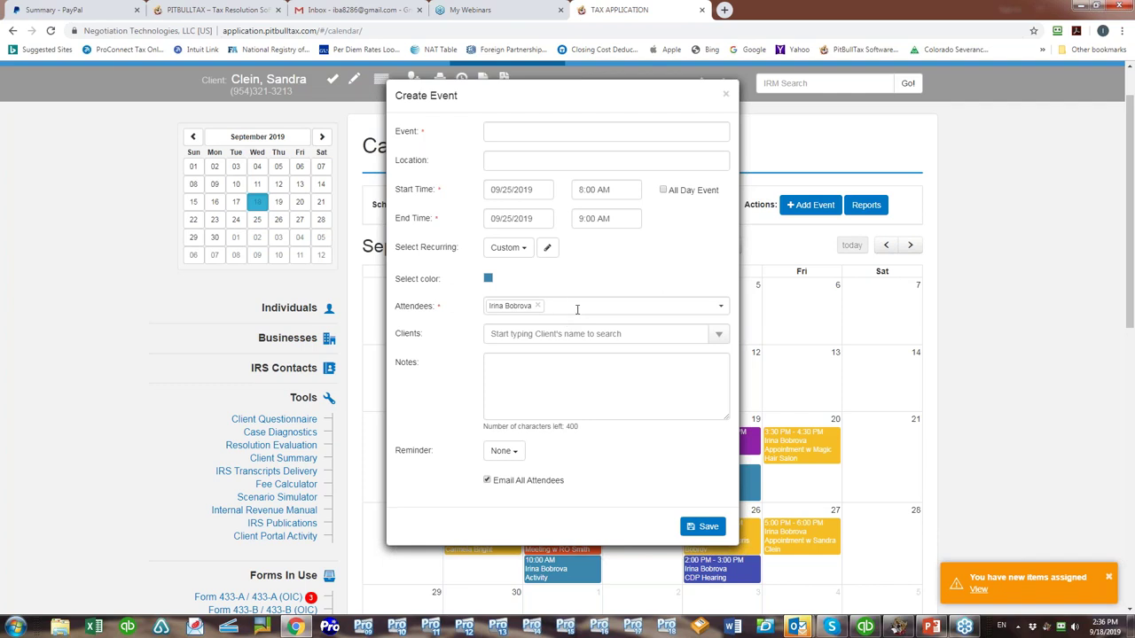
Check the new event's attendee choices and reminder times, and leave the form without creating the event.
left_click(583, 307)
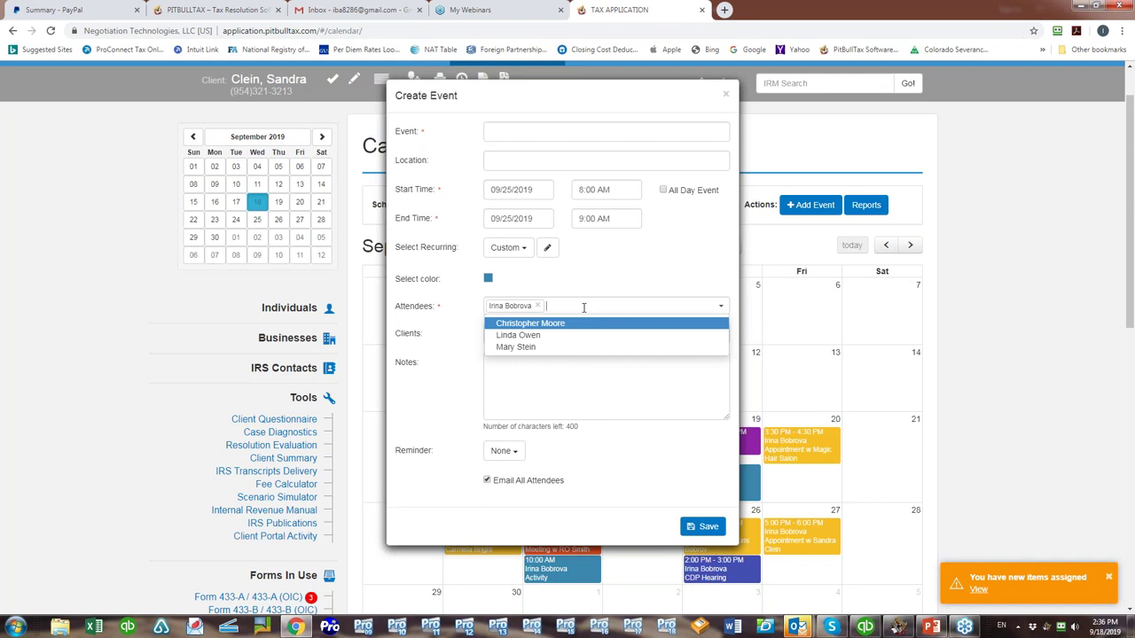
left_click(602, 288)
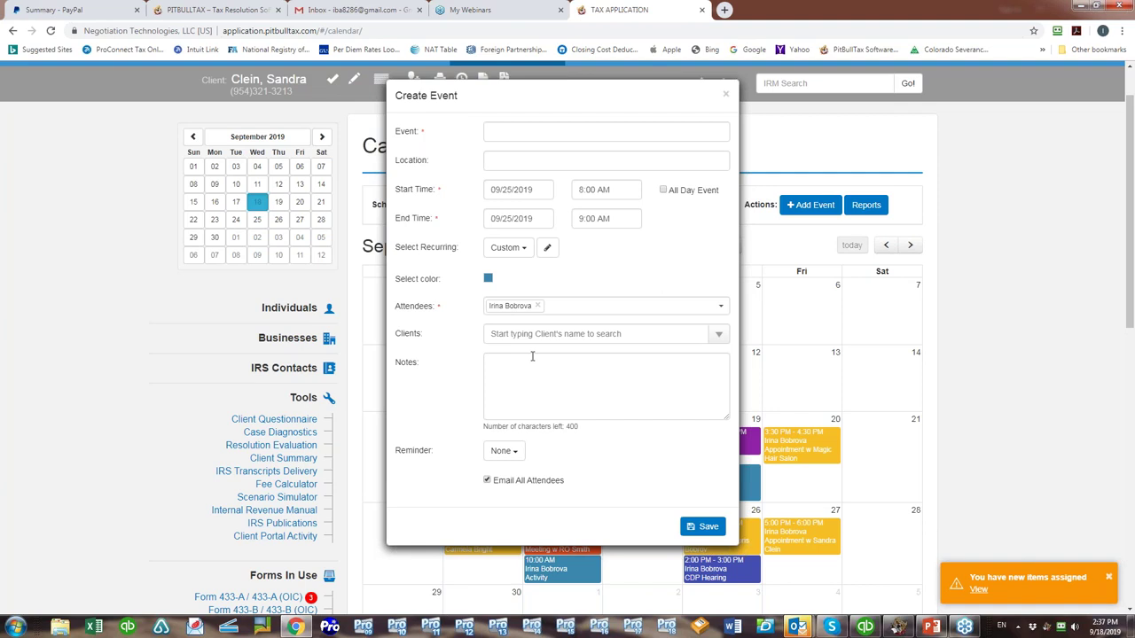
left_click(517, 454)
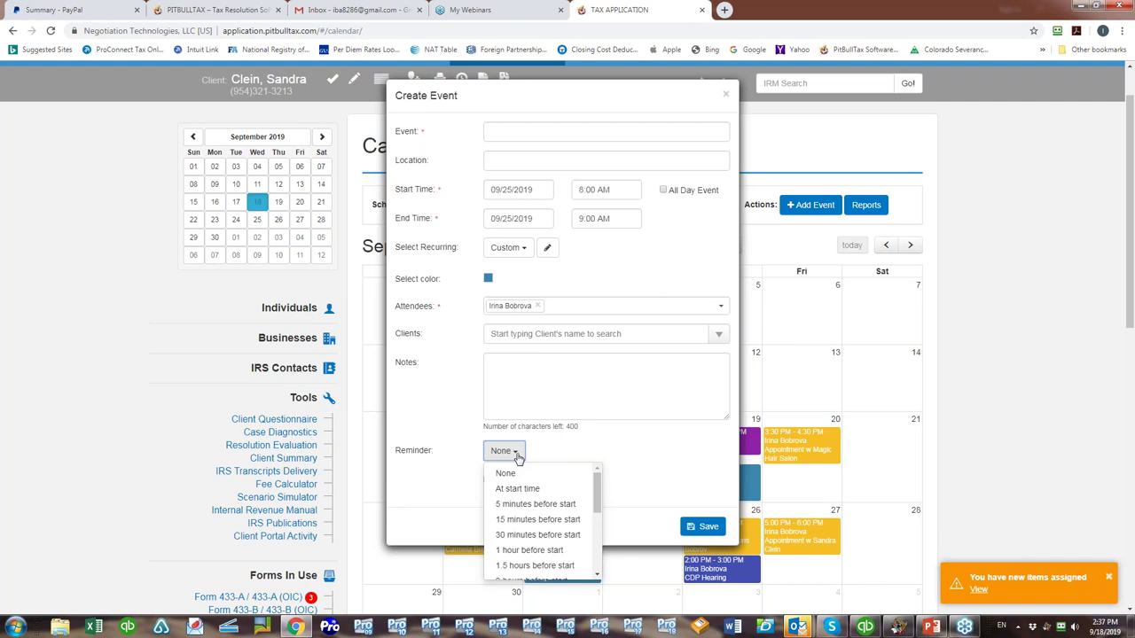
left_click(523, 519)
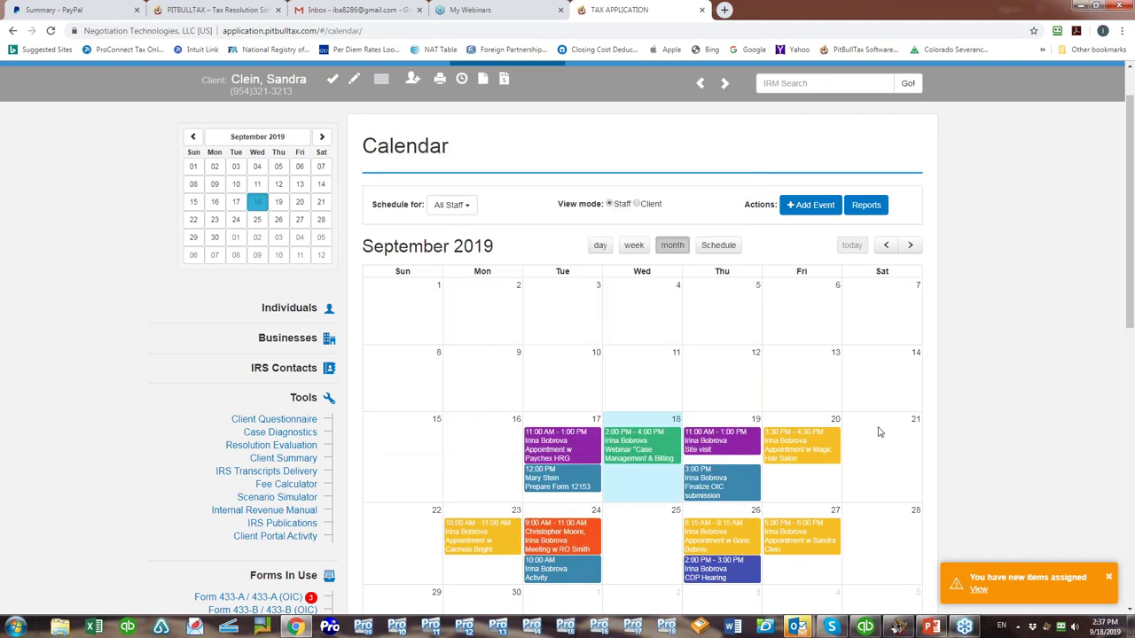
Show the calendar in Schedule view and look over the events listed for September 2019.
scroll(879, 431, "down", 1)
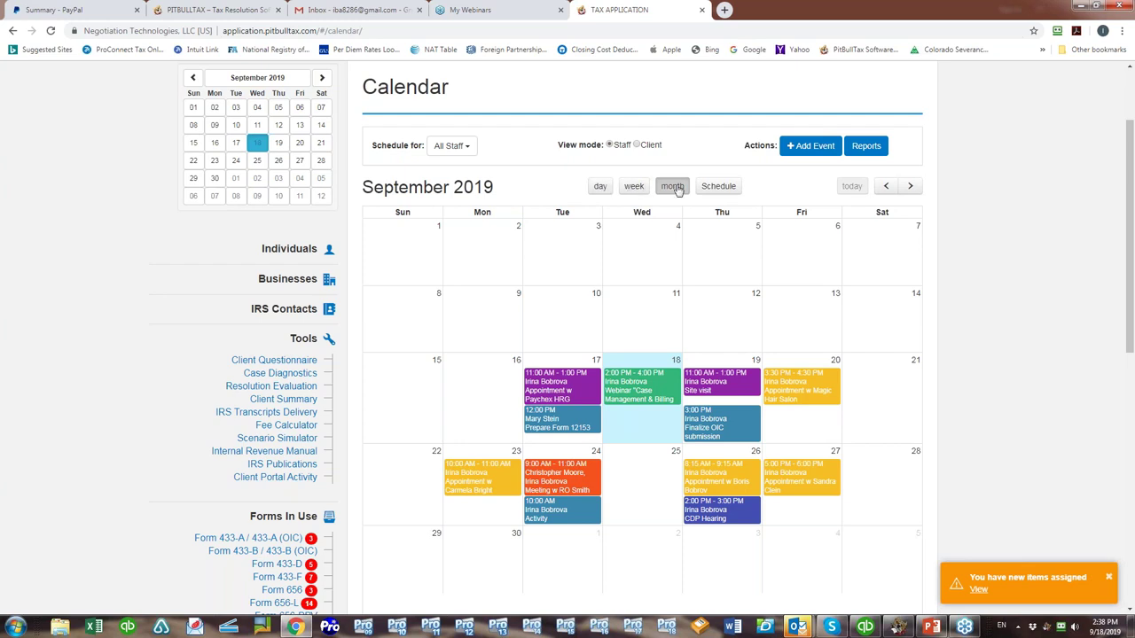
left_click(717, 187)
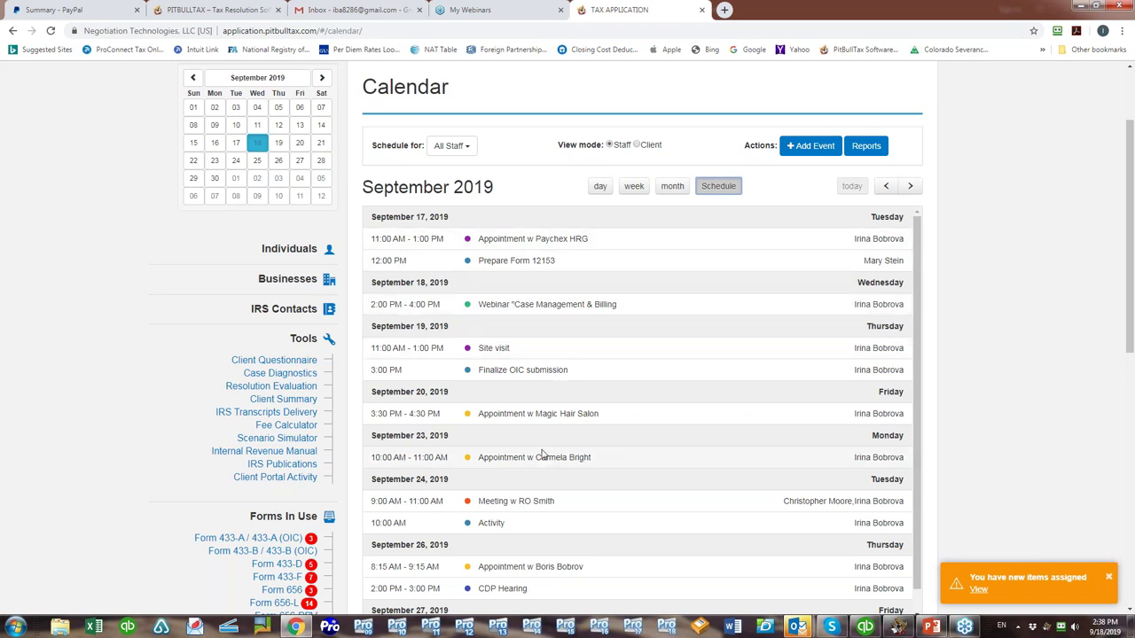
scroll(543, 454, "down", 1)
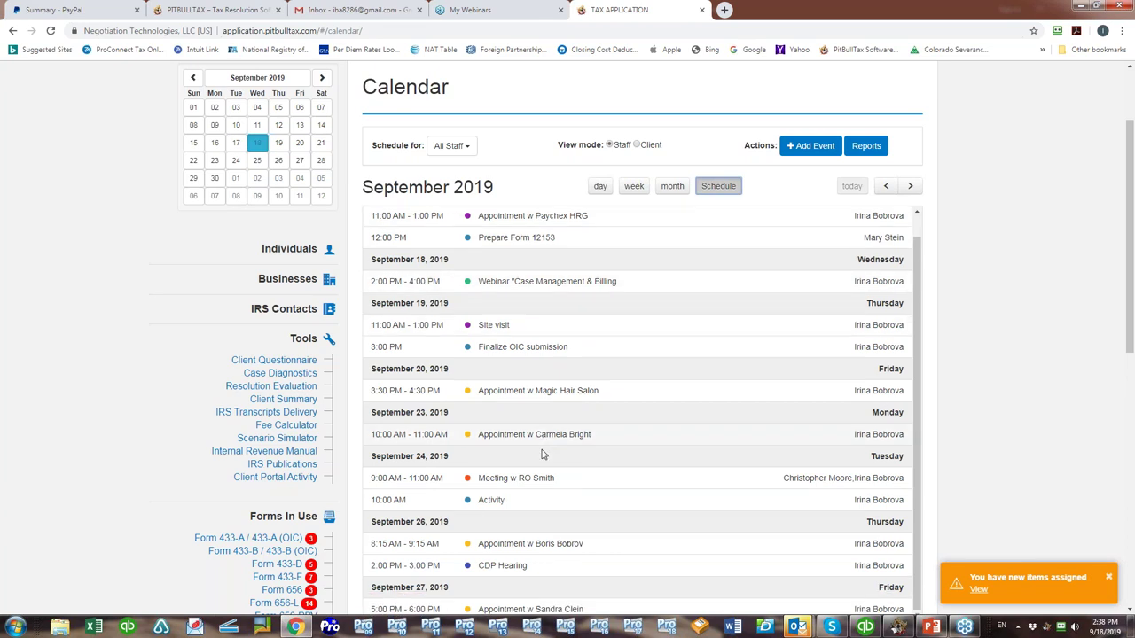
scroll(576, 521, "down", 2)
scroll(576, 519, "up", 2)
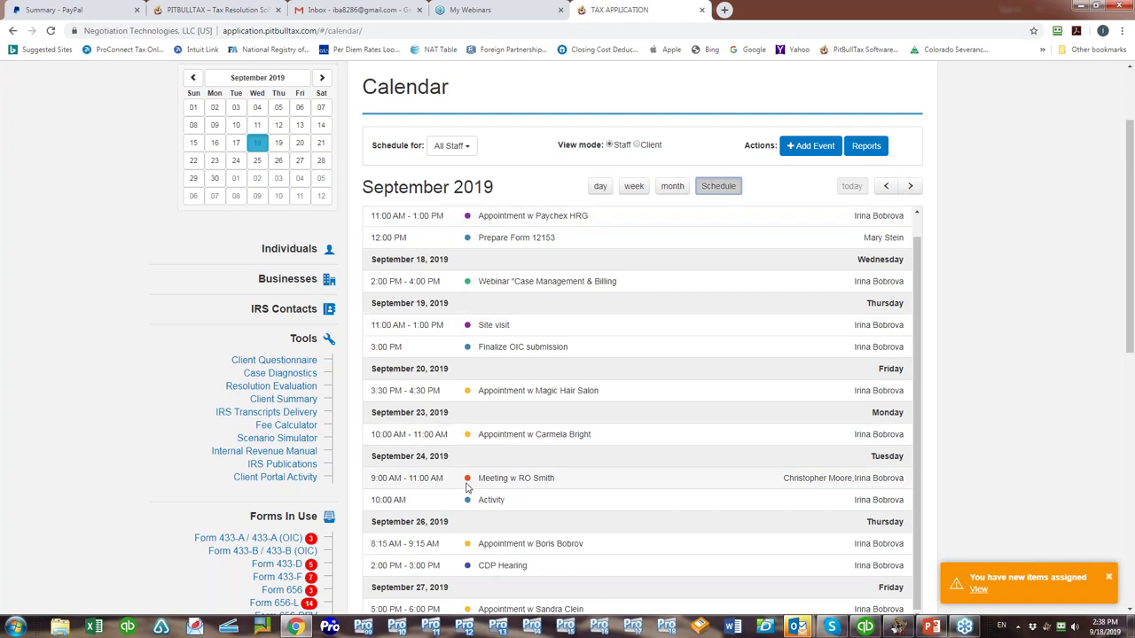
scroll(490, 532, "down", 1)
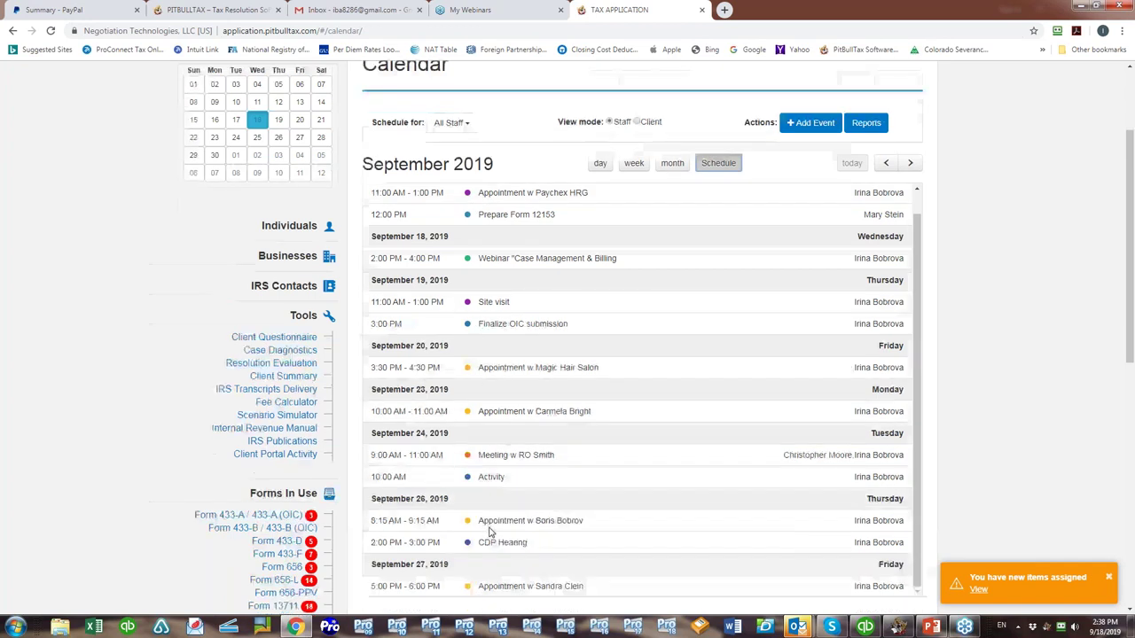
scroll(490, 532, "down", 1)
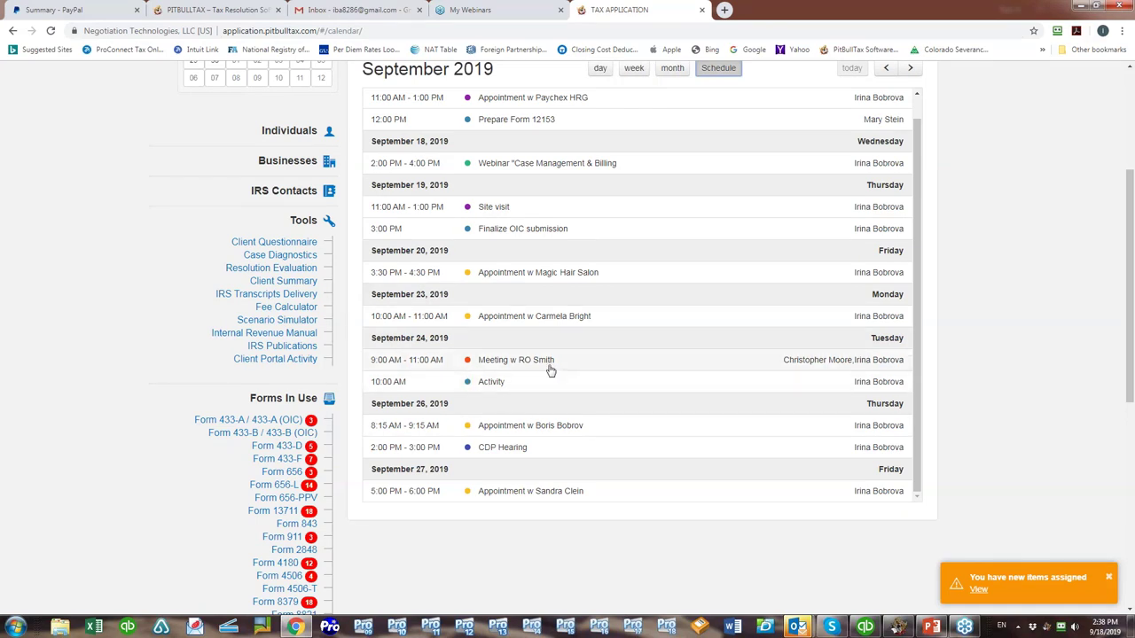
scroll(550, 372, "up", 1)
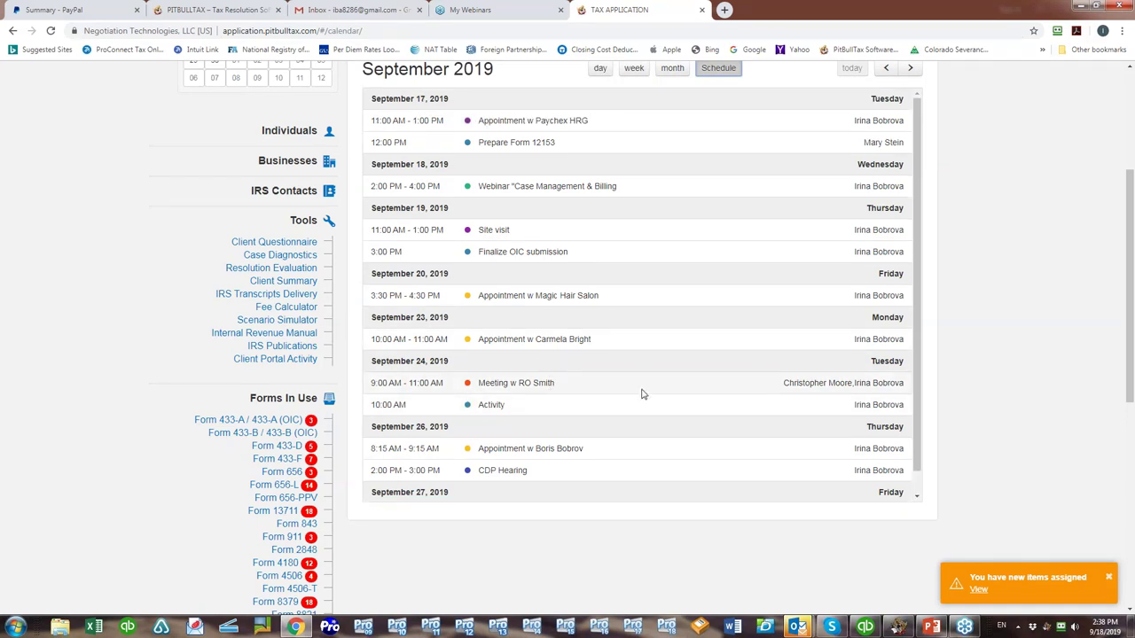
scroll(643, 392, "up", 2)
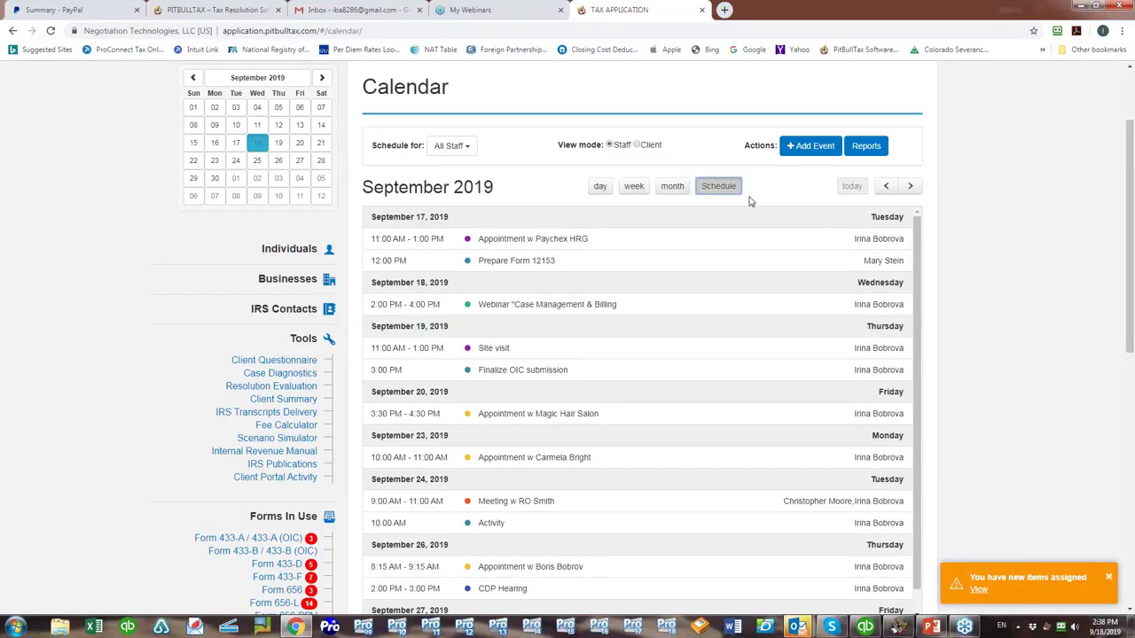
Return the calendar to month view and compare the Staff and Client view modes, ending on Client.
left_click(672, 186)
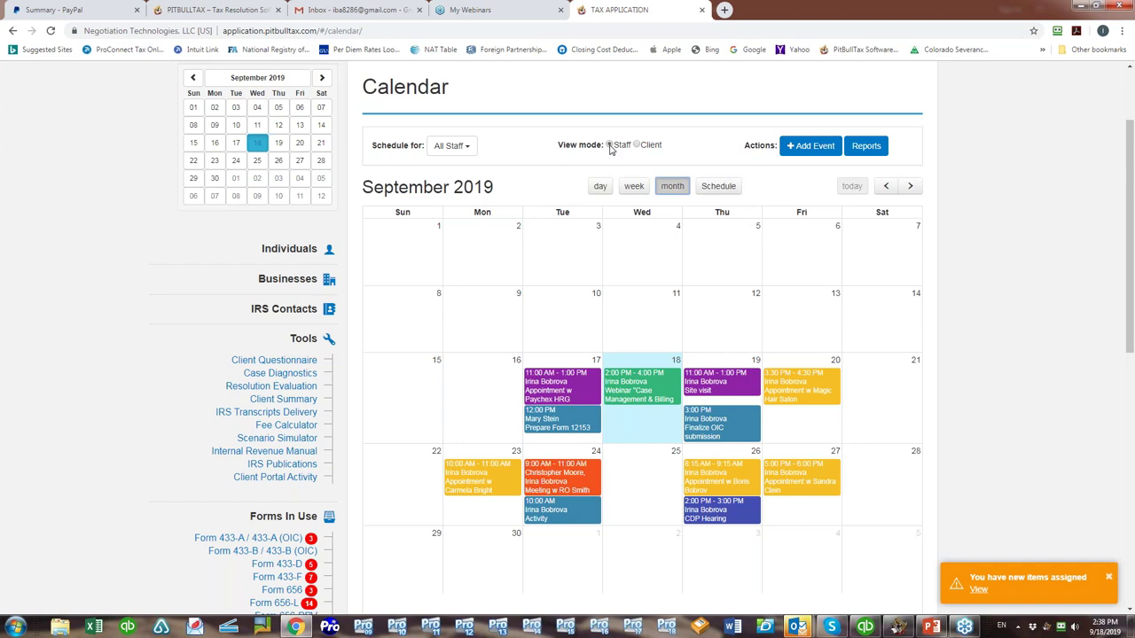
left_click(636, 144)
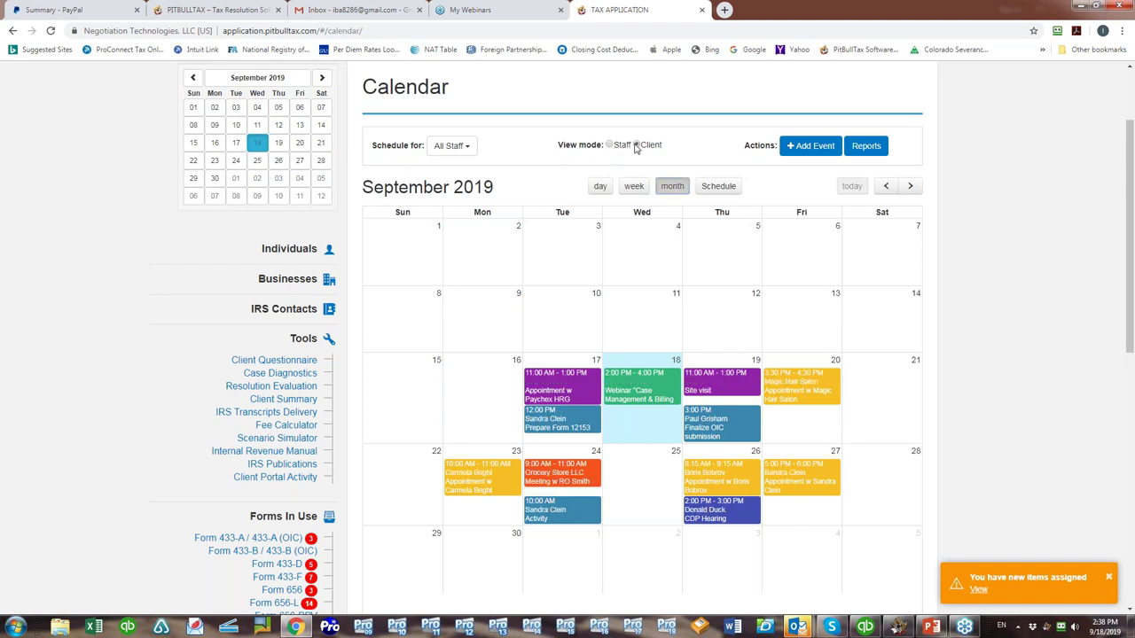
left_click(610, 145)
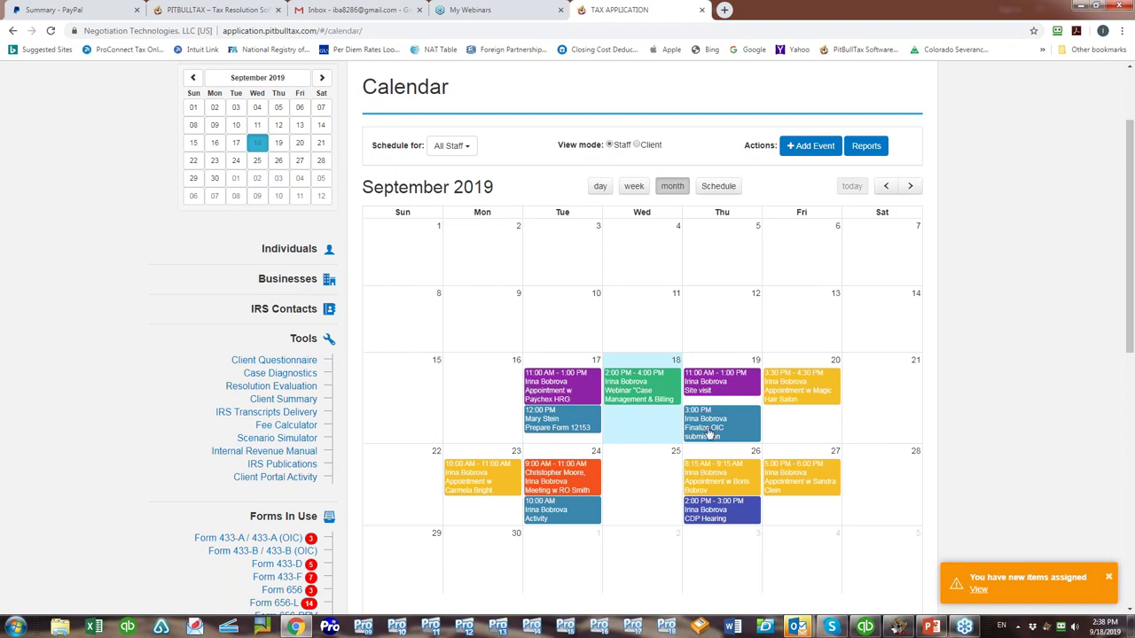
left_click(636, 144)
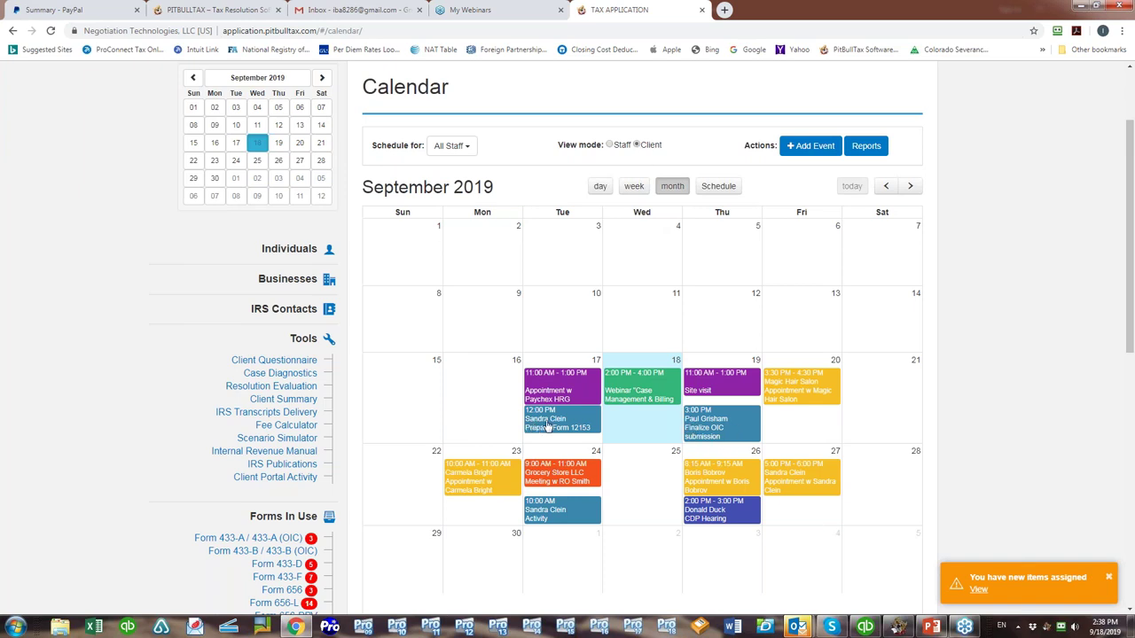
Check the calendar's week view and its day view for September 18, 2019.
left_click(638, 188)
left_click(607, 188)
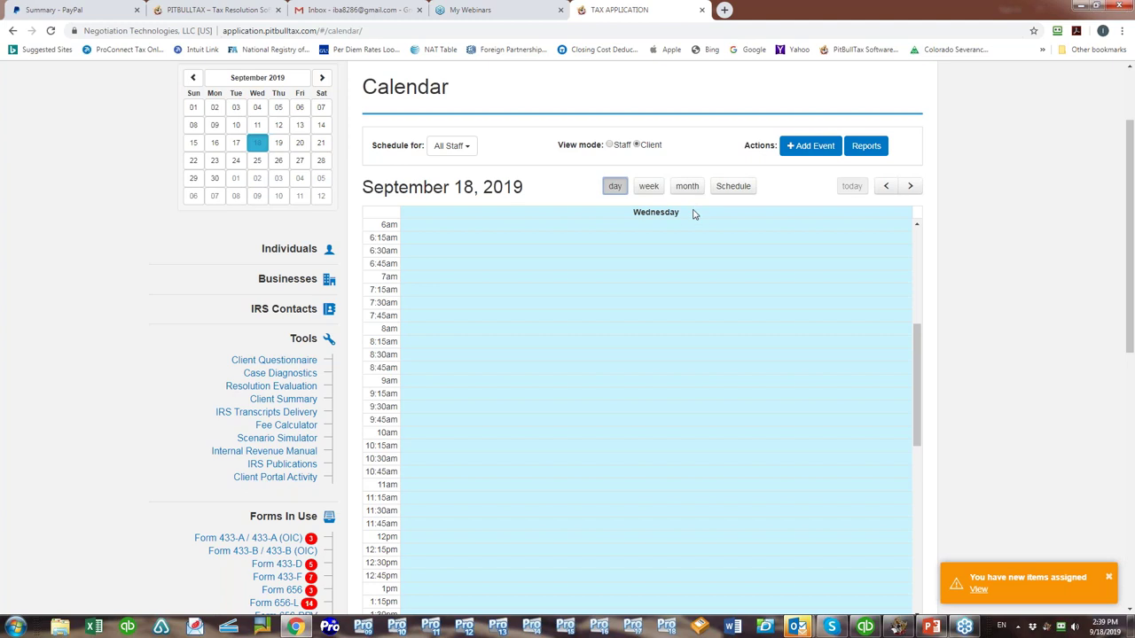
Look through the hours of the September 18, 2019 day view and return the calendar to month view.
scroll(694, 214, "down", 1)
scroll(693, 213, "down", 2)
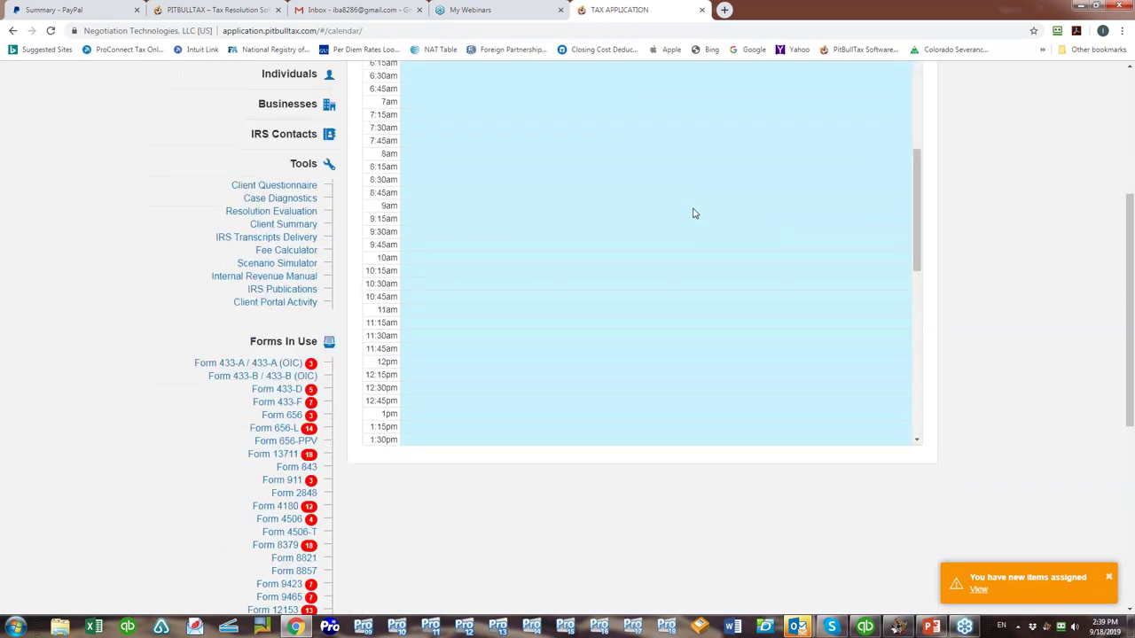
scroll(692, 213, "up", 6)
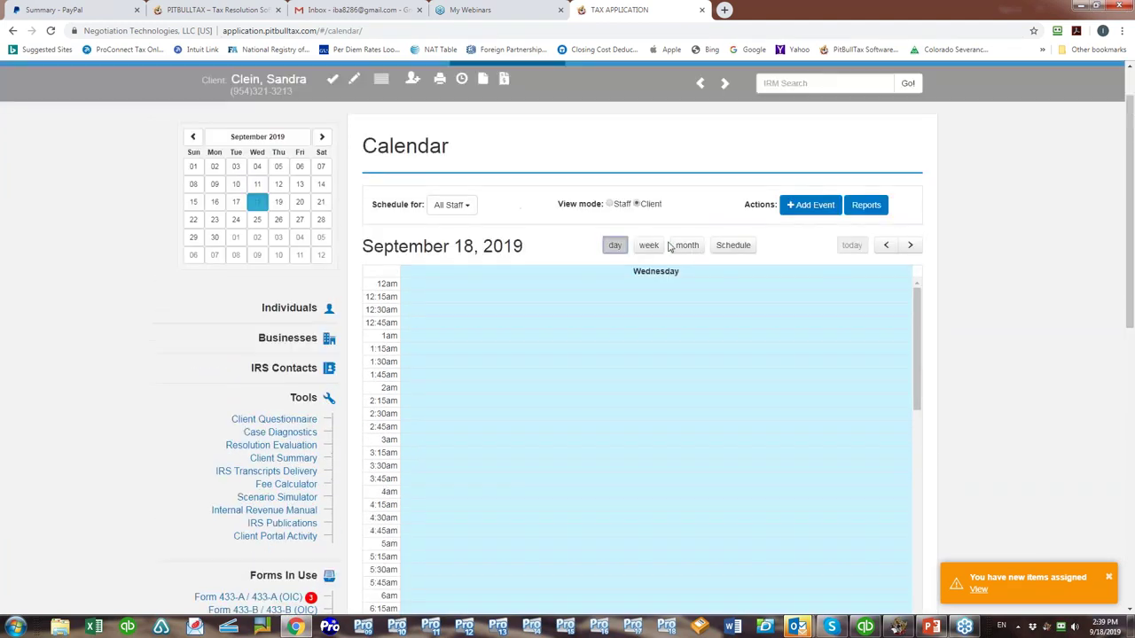
left_click(684, 245)
Check the category filter choices in the calendar reports and run the staff member's report from 09/01/2019 to 09/30/2019 without a category.
left_click(866, 205)
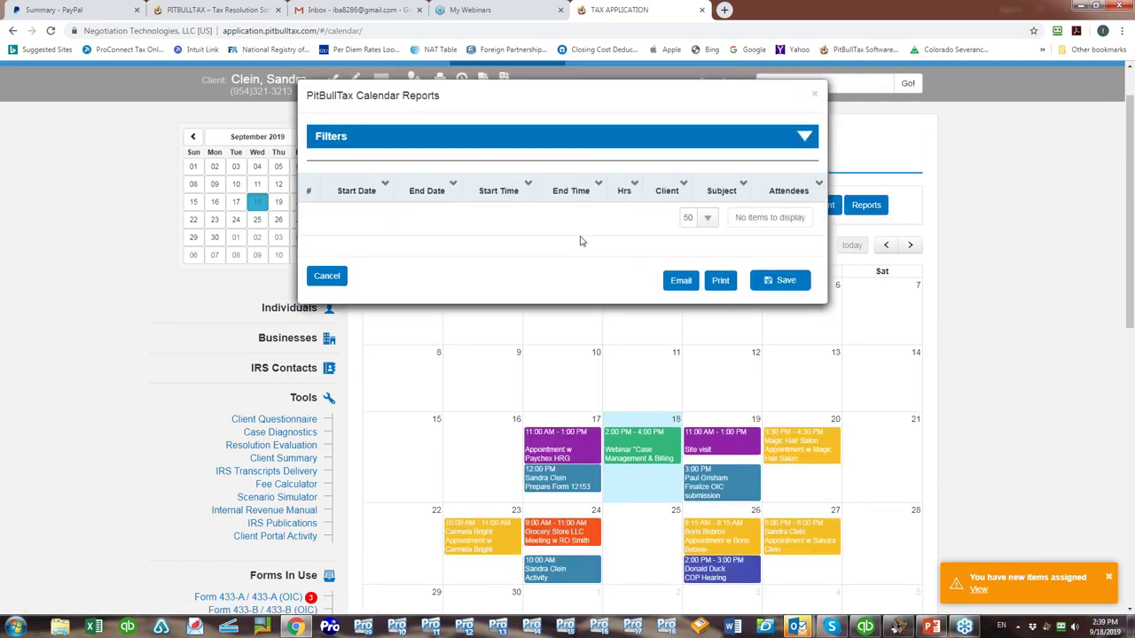
left_click(789, 142)
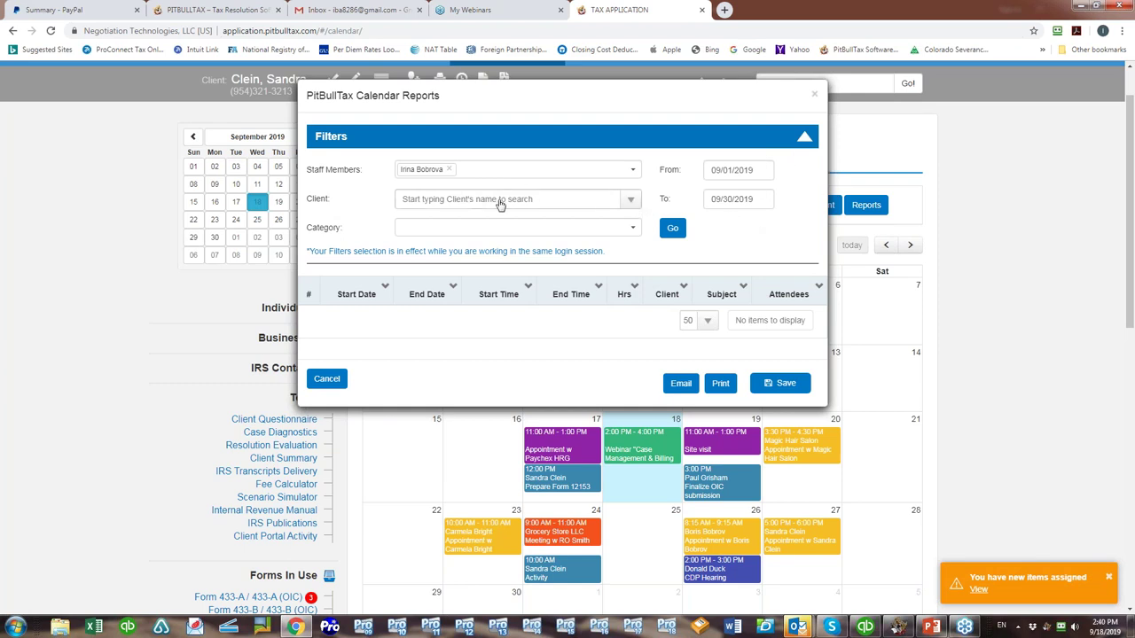
left_click(630, 228)
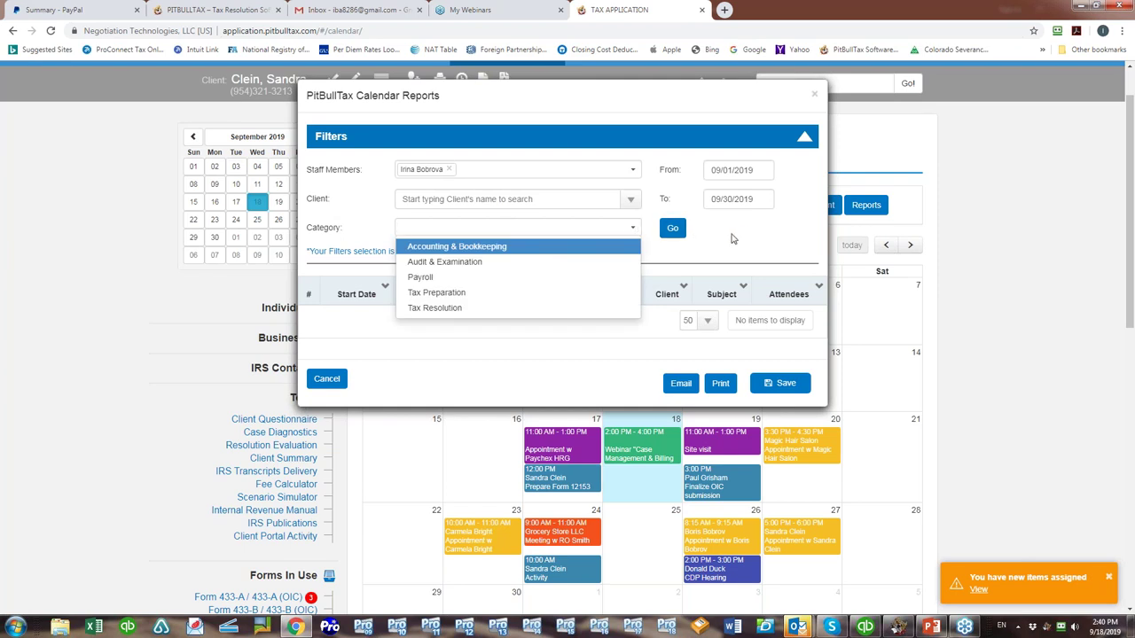
left_click(671, 227)
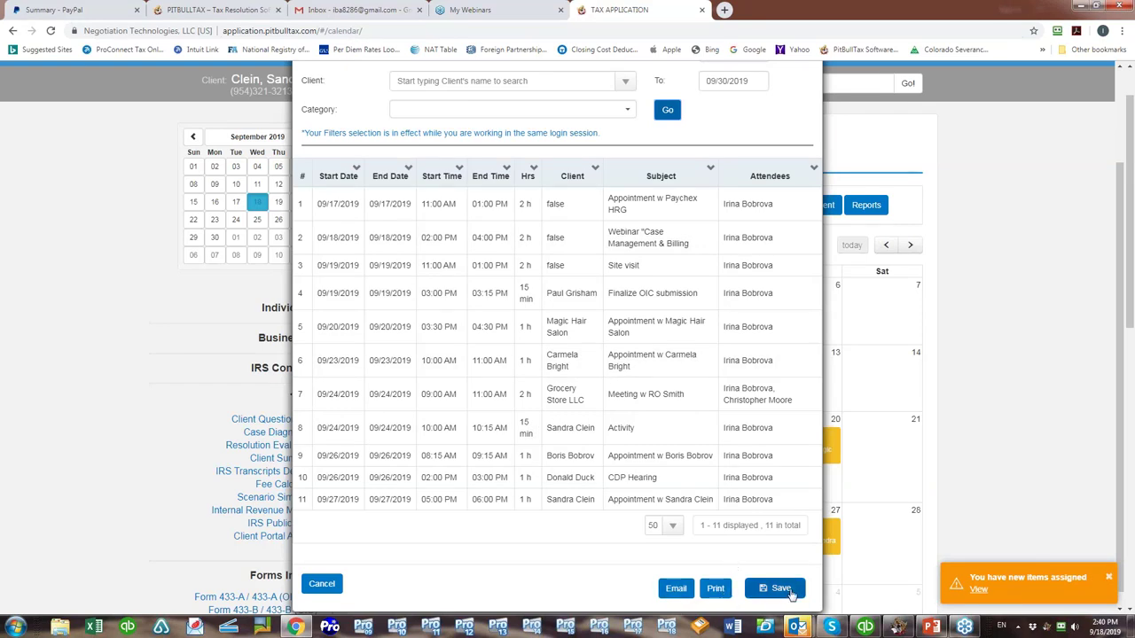
Review the events listed in the September 2019 calendar report and close it to get back to the calendar.
scroll(842, 443, "up", 3)
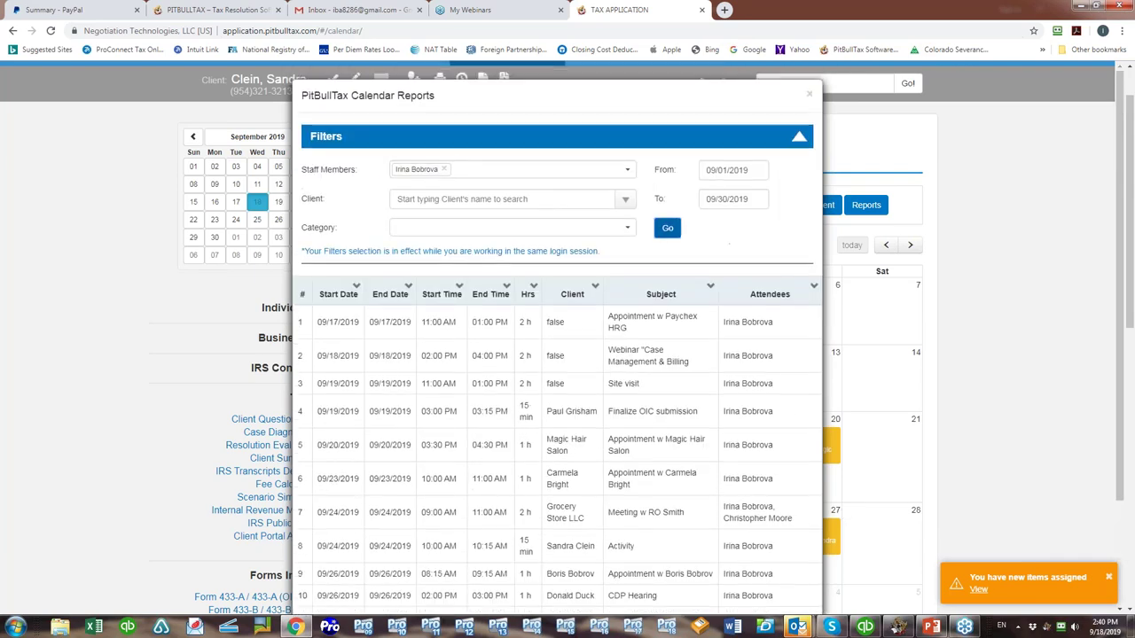
scroll(930, 174, "down", 2)
scroll(1001, 246, "down", 3)
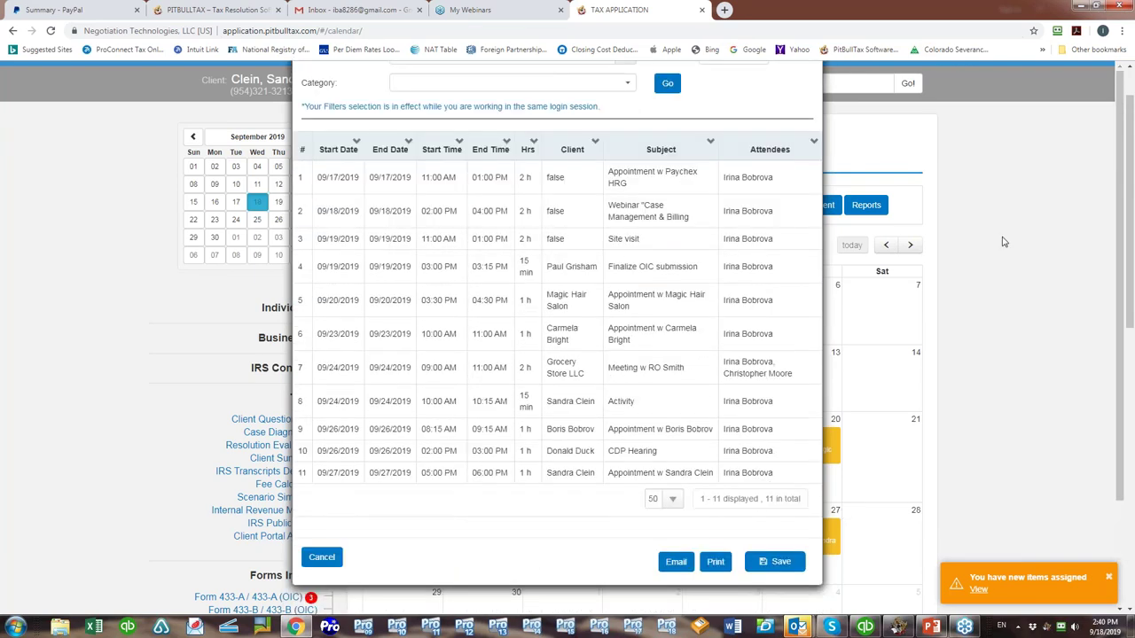
left_click(996, 252)
scroll(997, 253, "down", 1)
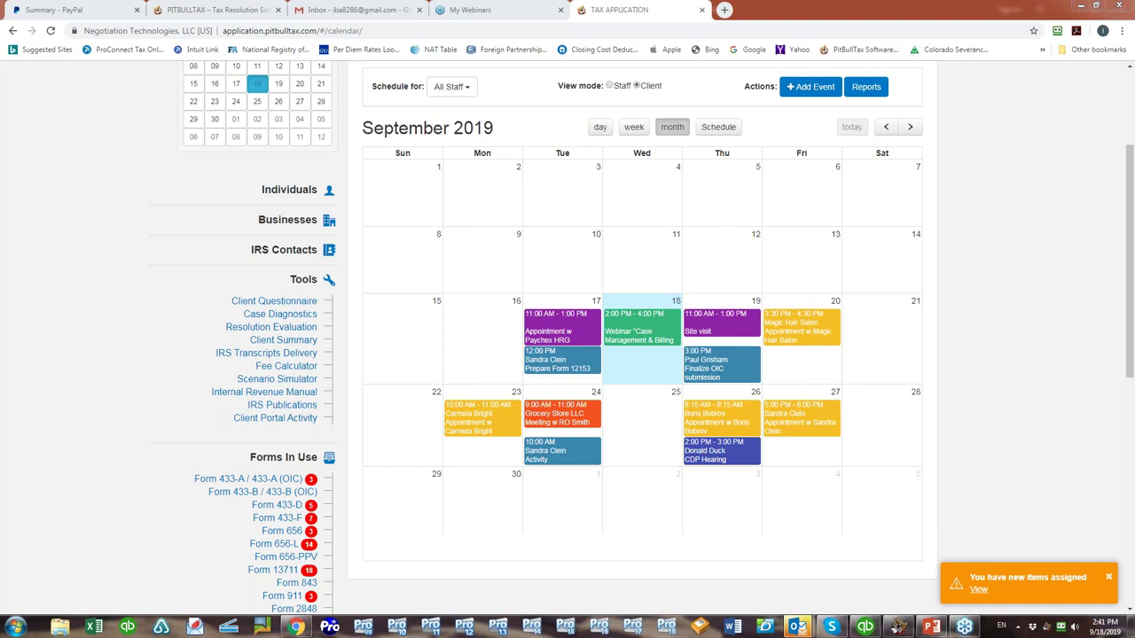
Switch to the PitBullTax website, open the PitBullTax Institute conference page and read through its Program Agenda.
left_click(226, 15)
left_click(742, 499)
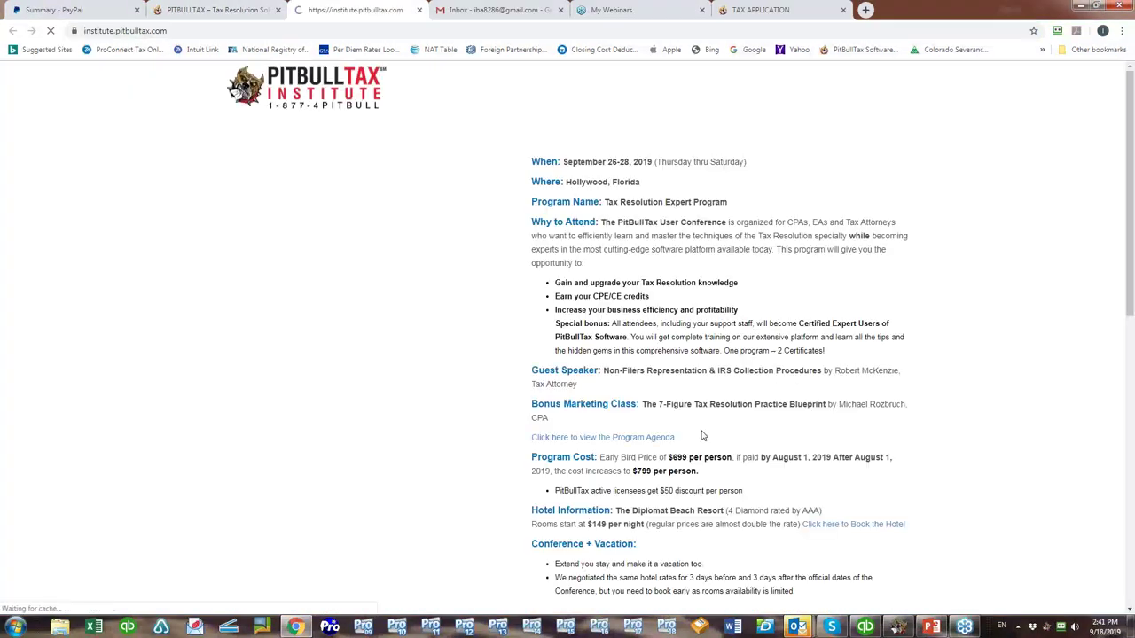
scroll(703, 436, "down", 3)
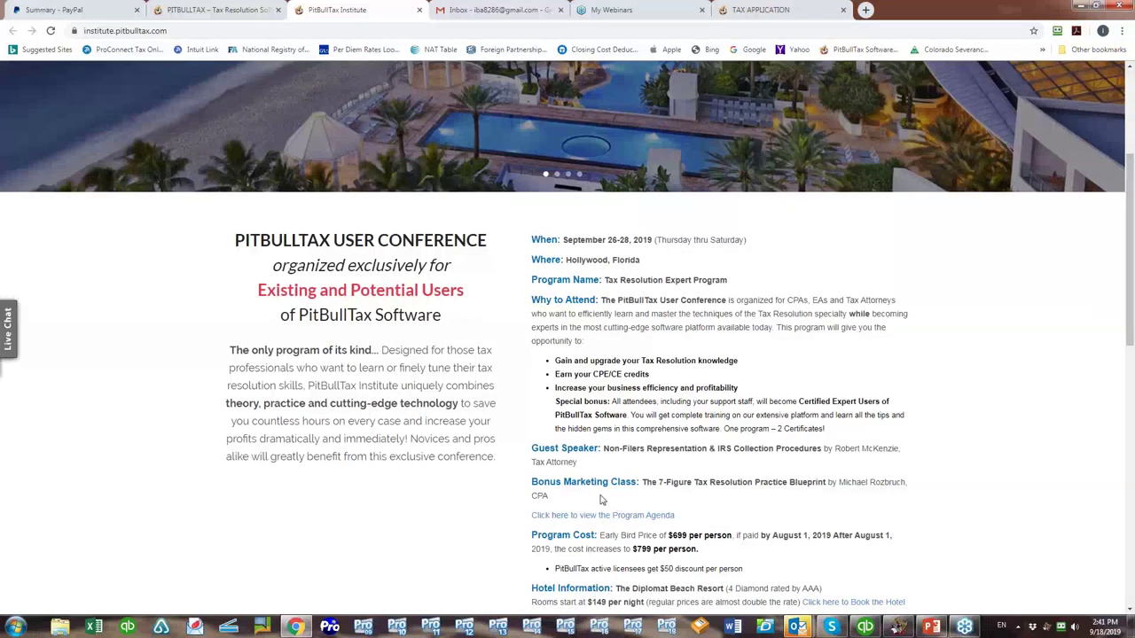
left_click(603, 516)
scroll(822, 467, "down", 3)
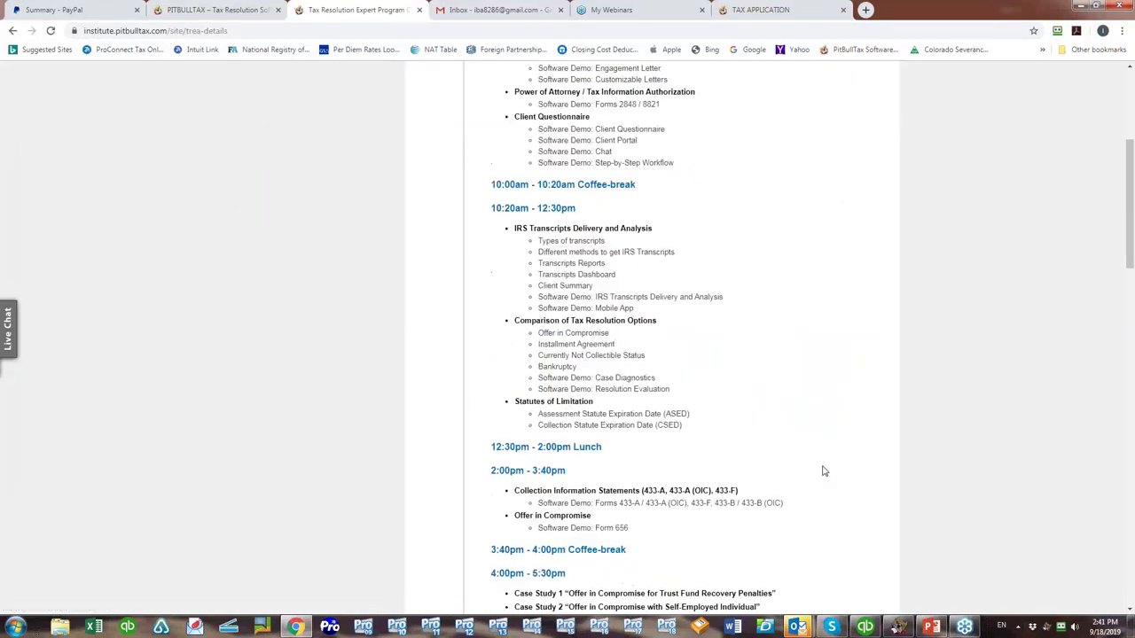
scroll(822, 467, "down", 6)
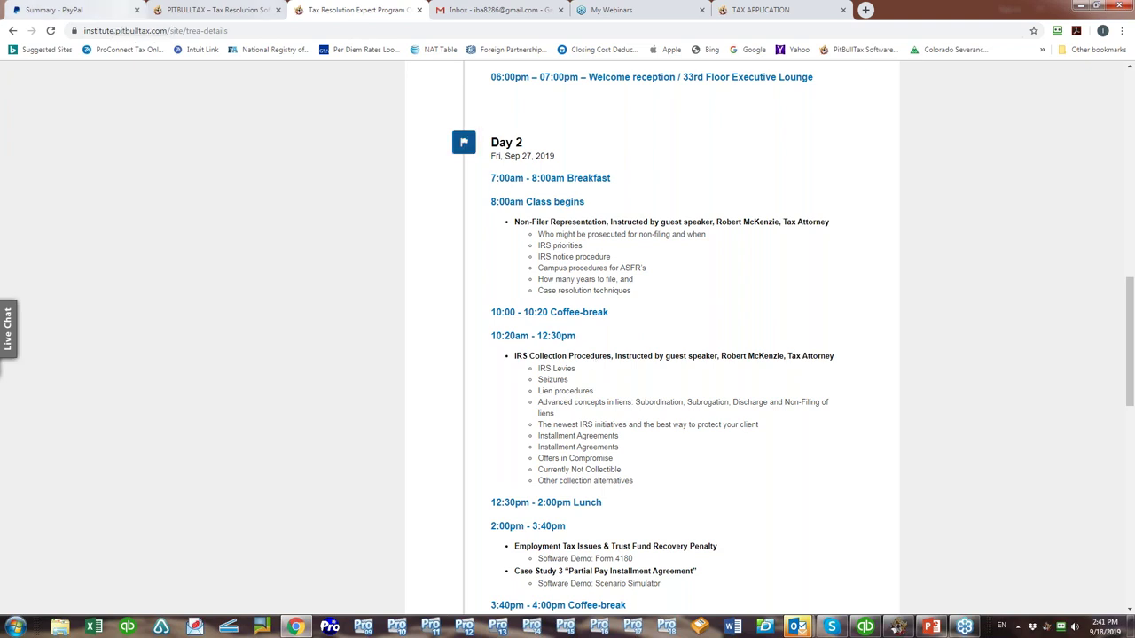
Back in the tax application, filter the individual Clients List to Closed status and open the first listed client's profile.
left_click(751, 11)
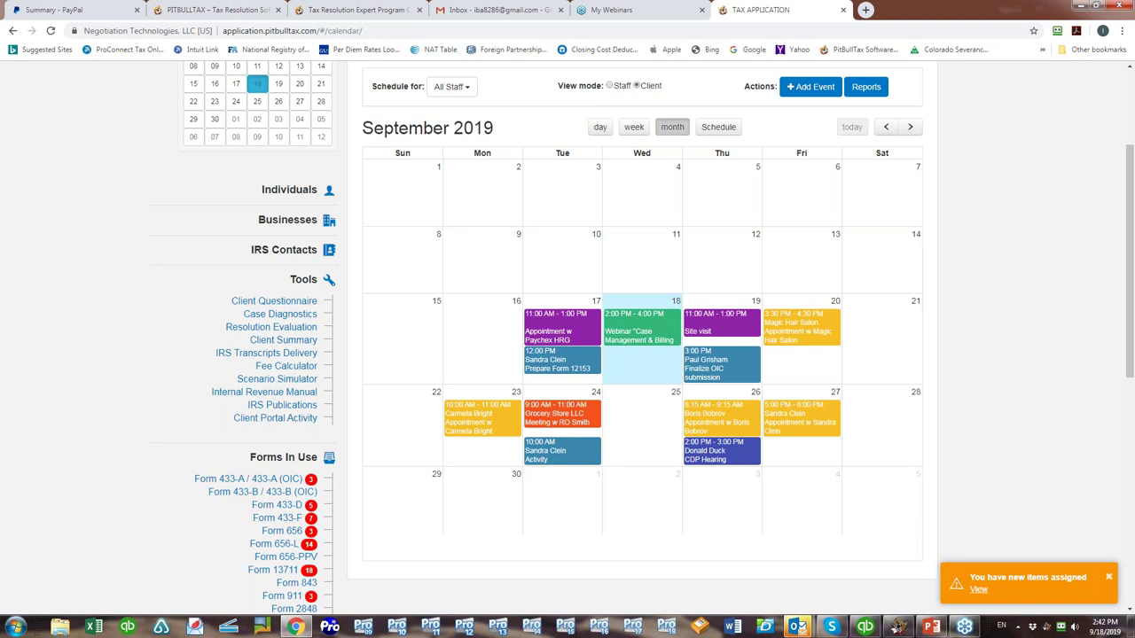
scroll(1020, 370, "up", 2)
left_click(235, 118)
left_click(222, 147)
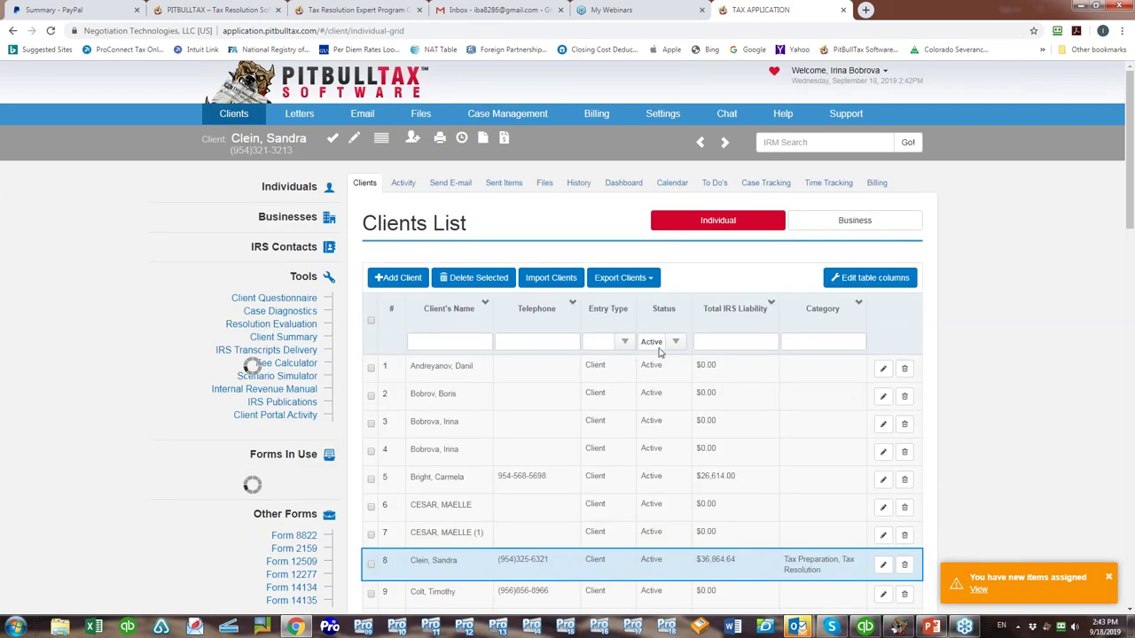
left_click(674, 344)
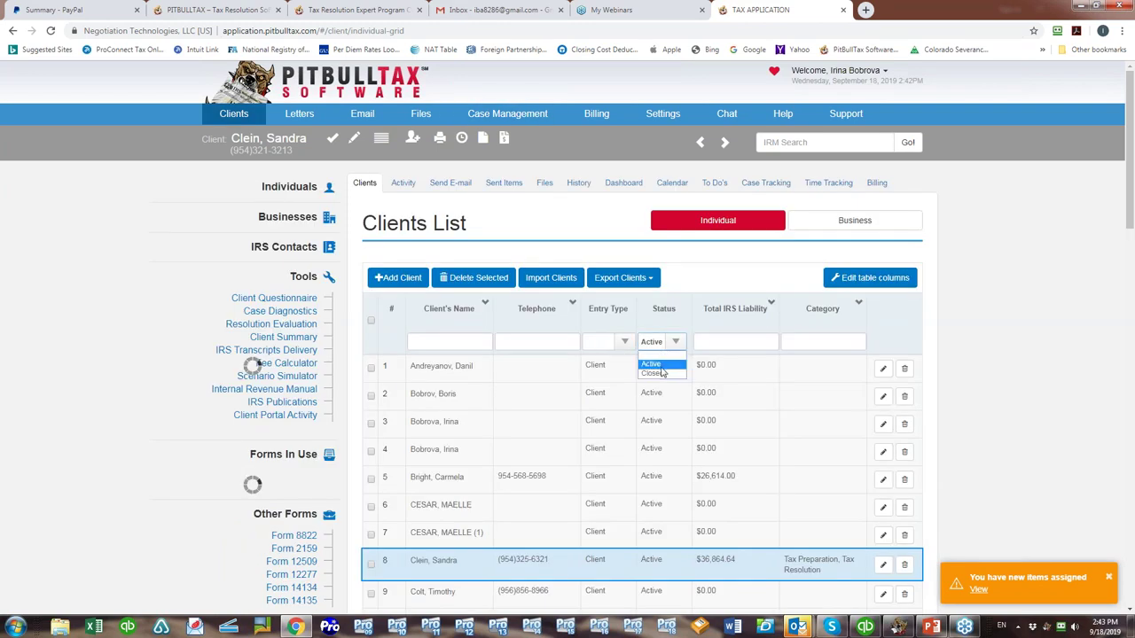
left_click(658, 373)
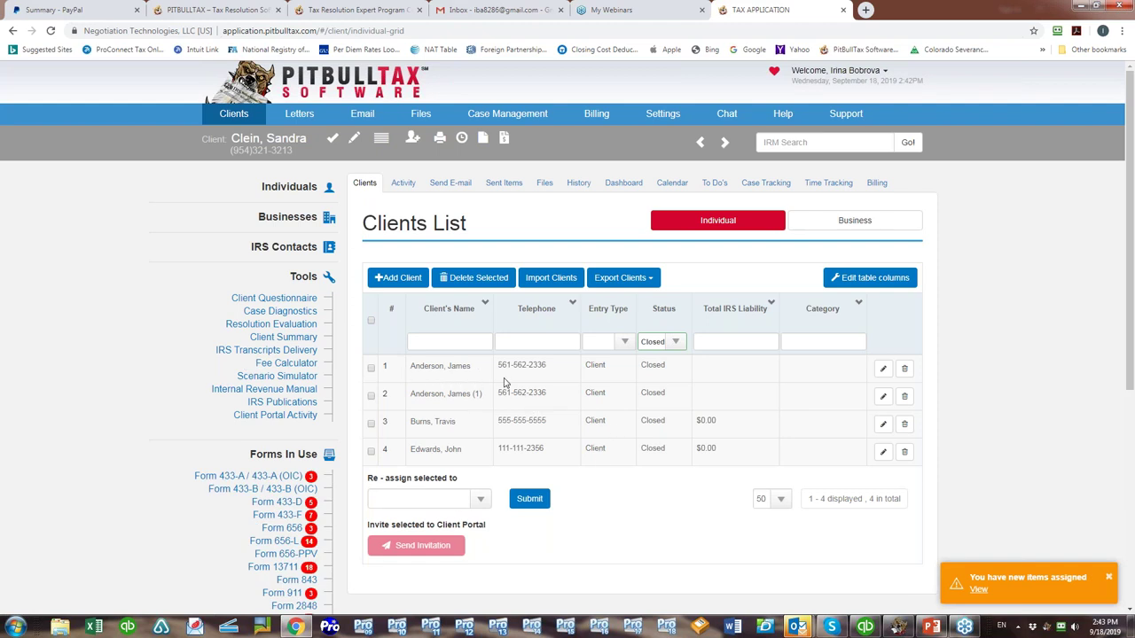
left_click(879, 380)
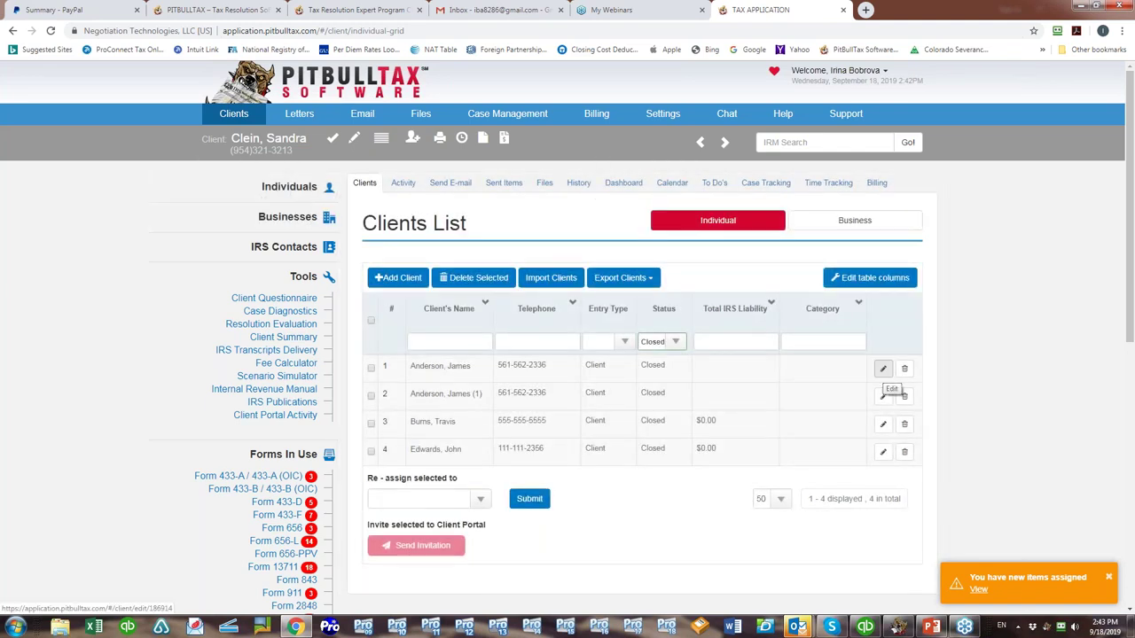
left_click(883, 371)
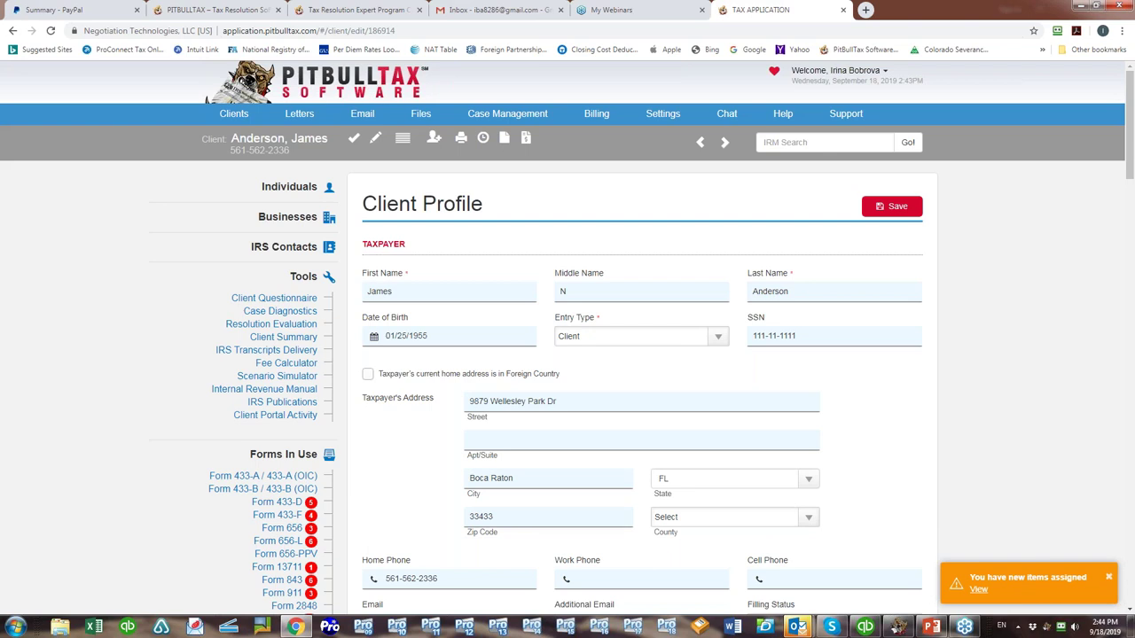
Open the Revenue Officer's record from the IRS Contacts List and add another individual client to its associated clients.
left_click(235, 118)
left_click(239, 168)
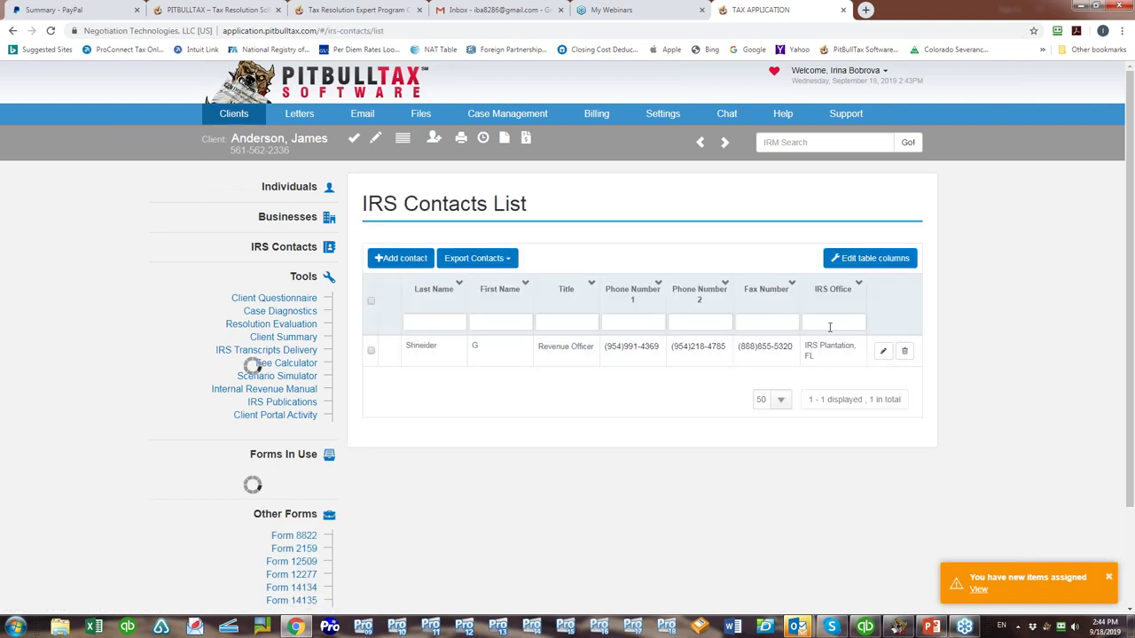
left_click(882, 352)
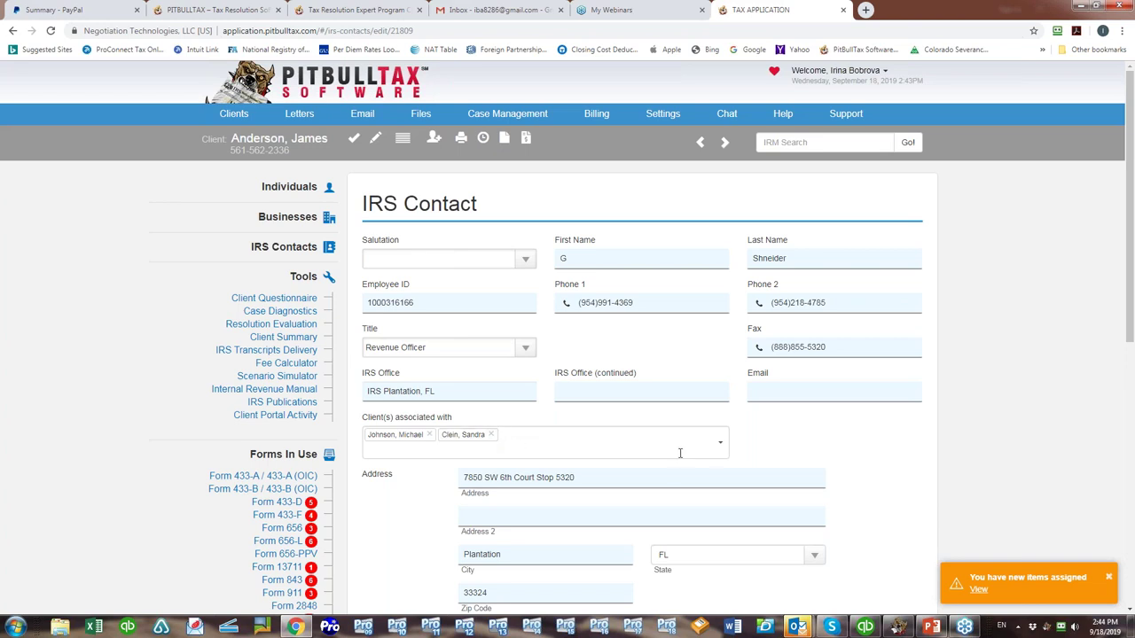
left_click(615, 448)
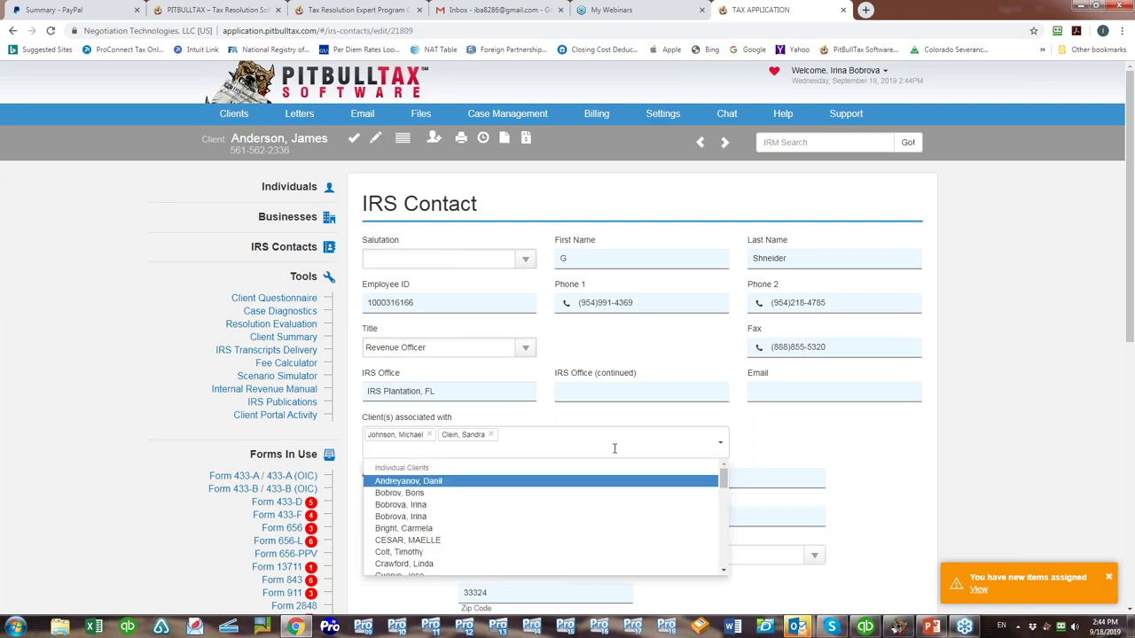
left_click(399, 552)
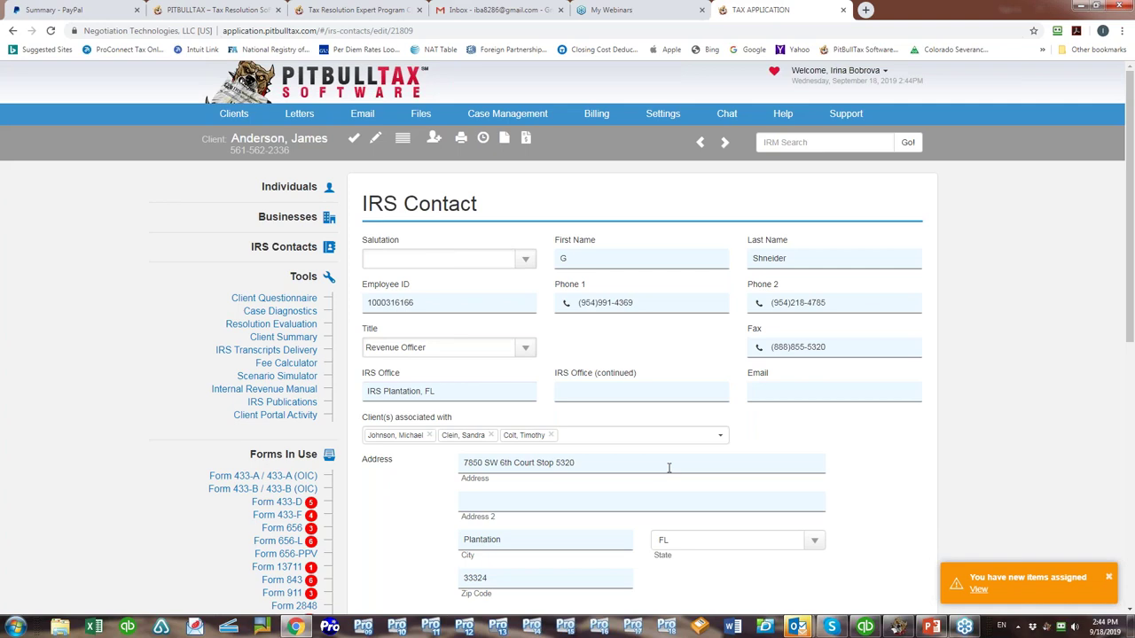
scroll(668, 467, "down", 5)
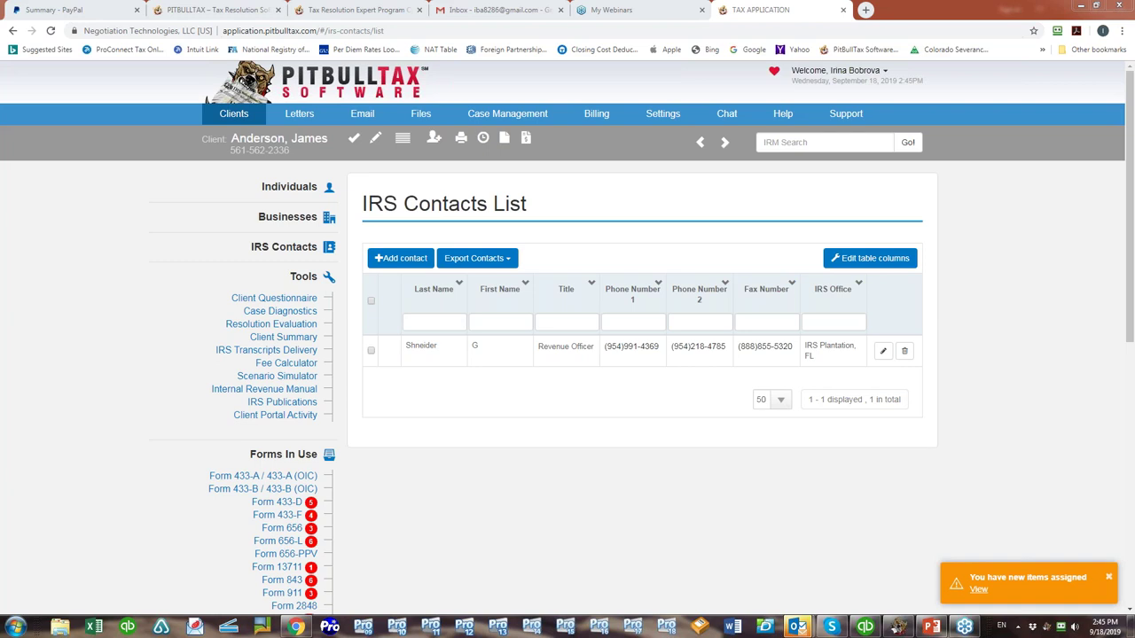
Find the client by first name among the individuals, make that client current and open the Client Summary.
left_click(289, 187)
type("sandr")
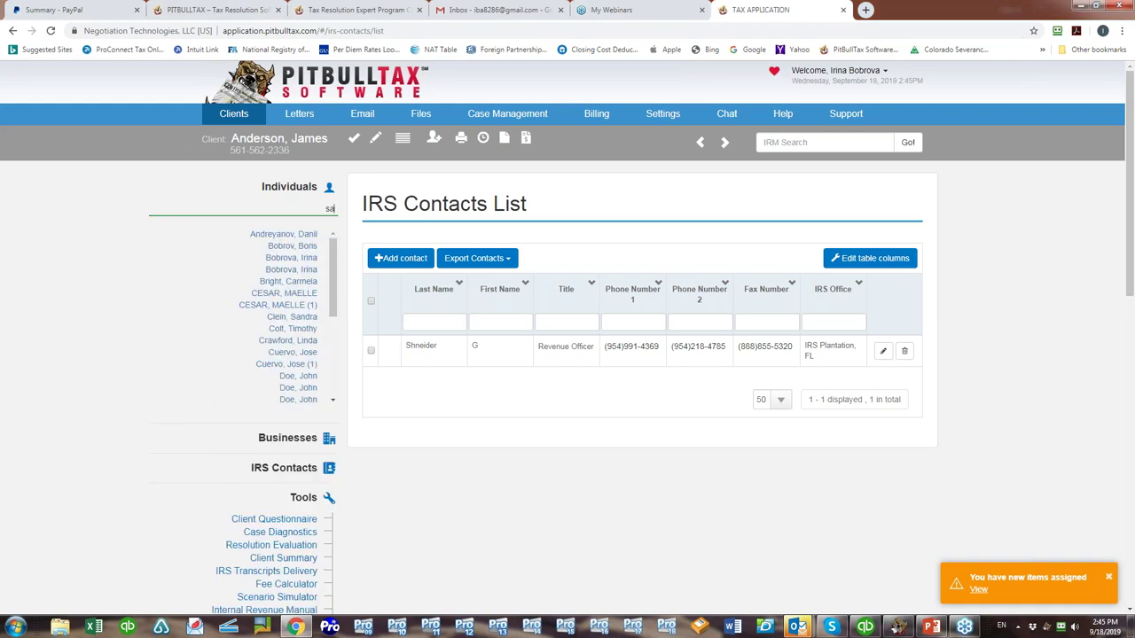
left_click(302, 235)
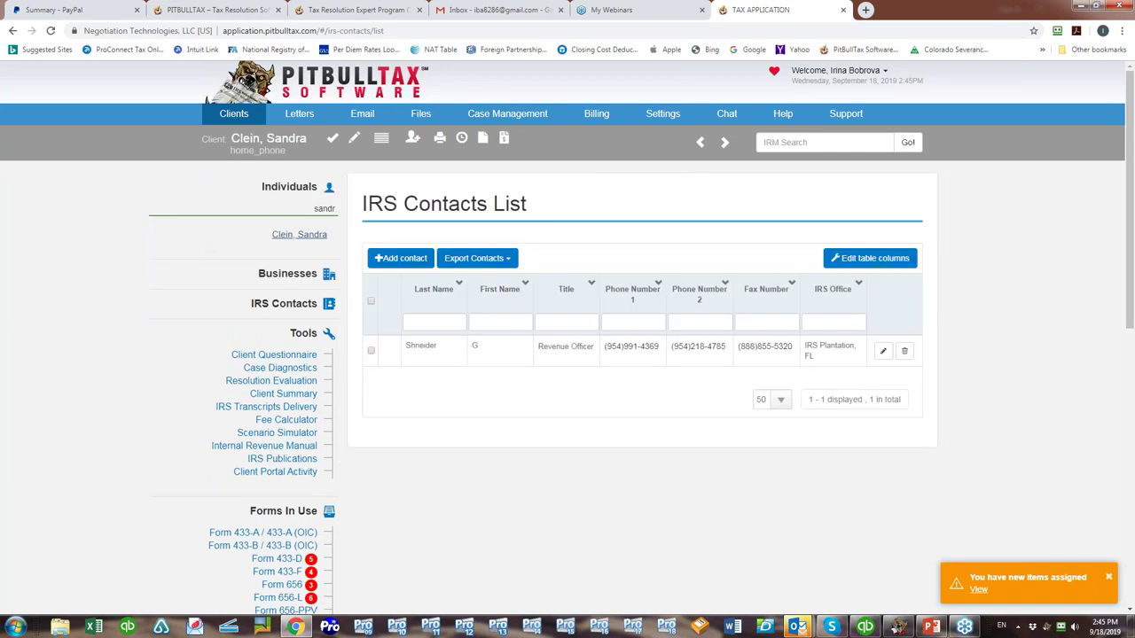
left_click(383, 142)
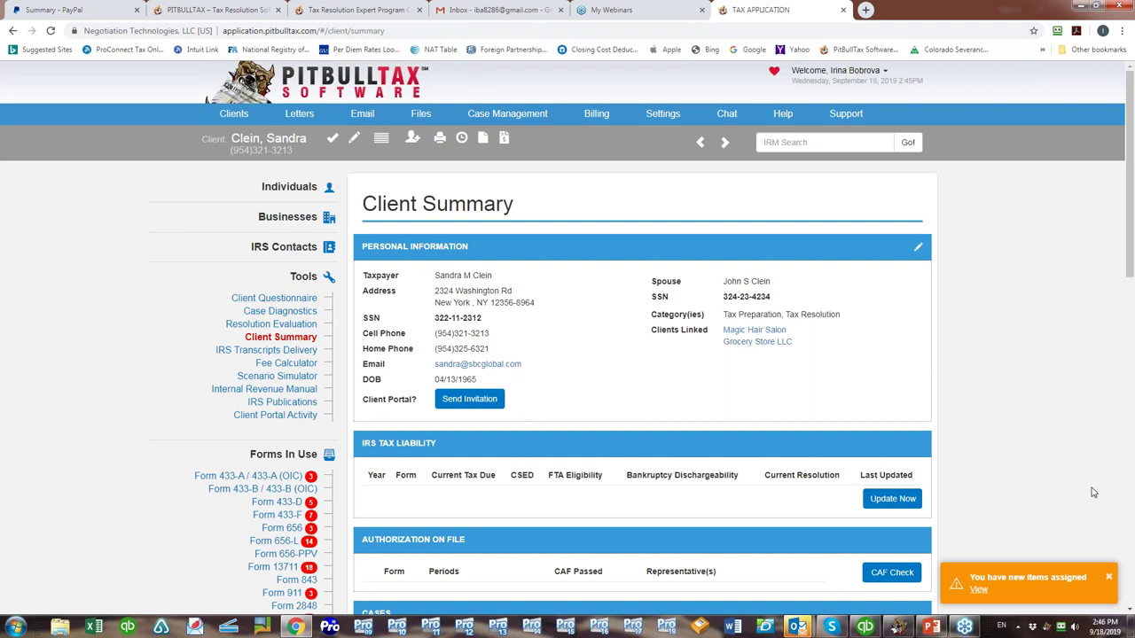
Open the To Do's list in Case Management and look over its tasks, priorities, assignees and completion status.
left_click(490, 115)
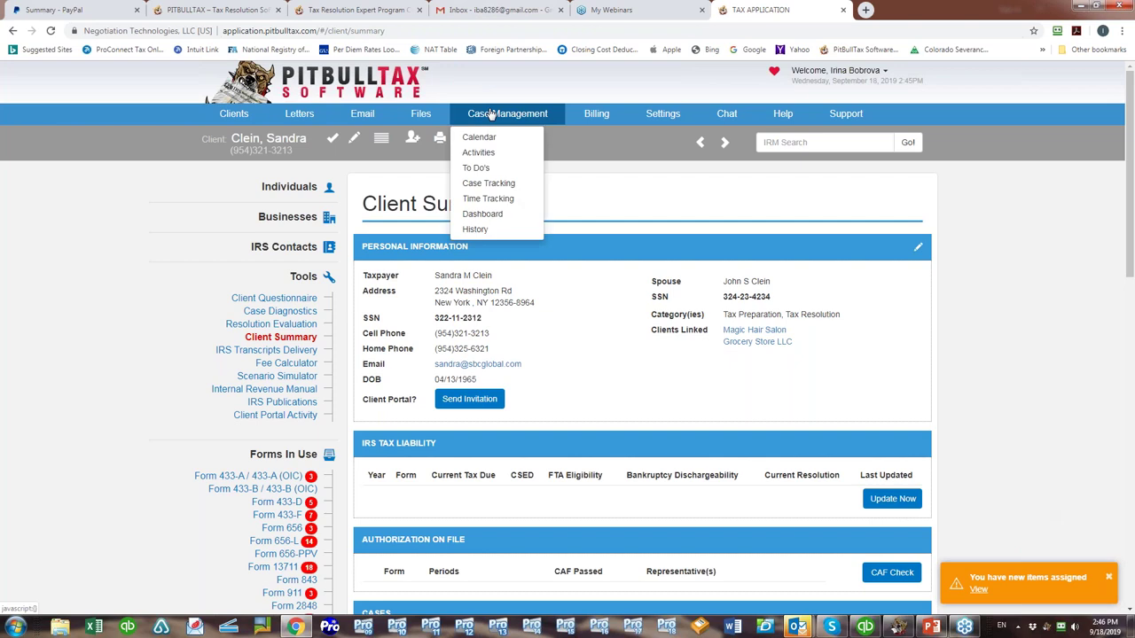
left_click(476, 169)
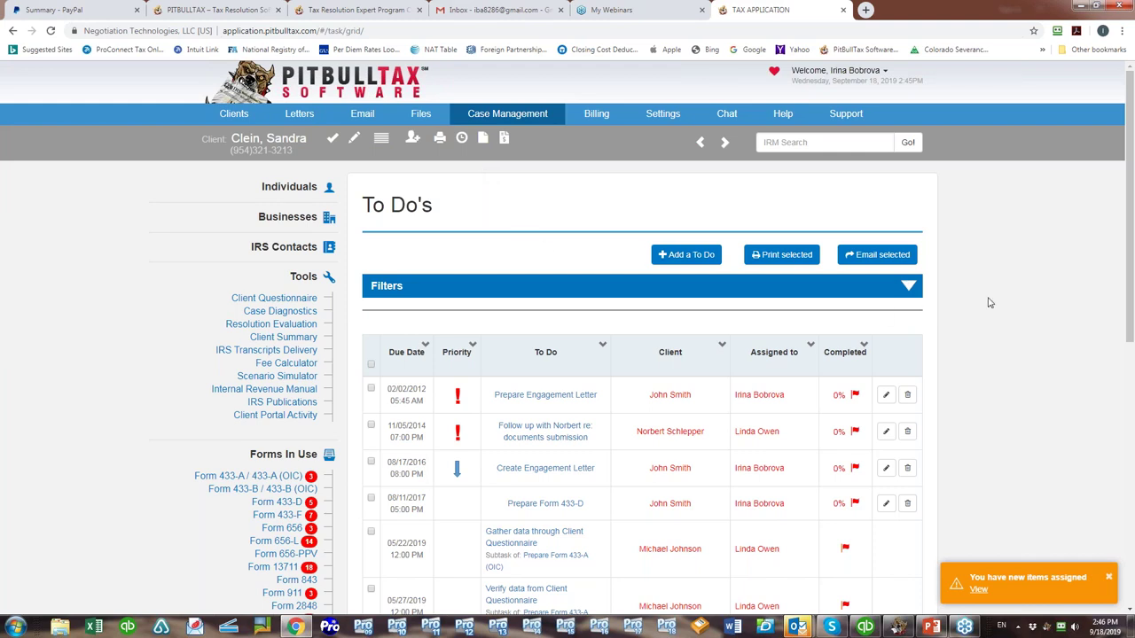
scroll(990, 303, "down", 4)
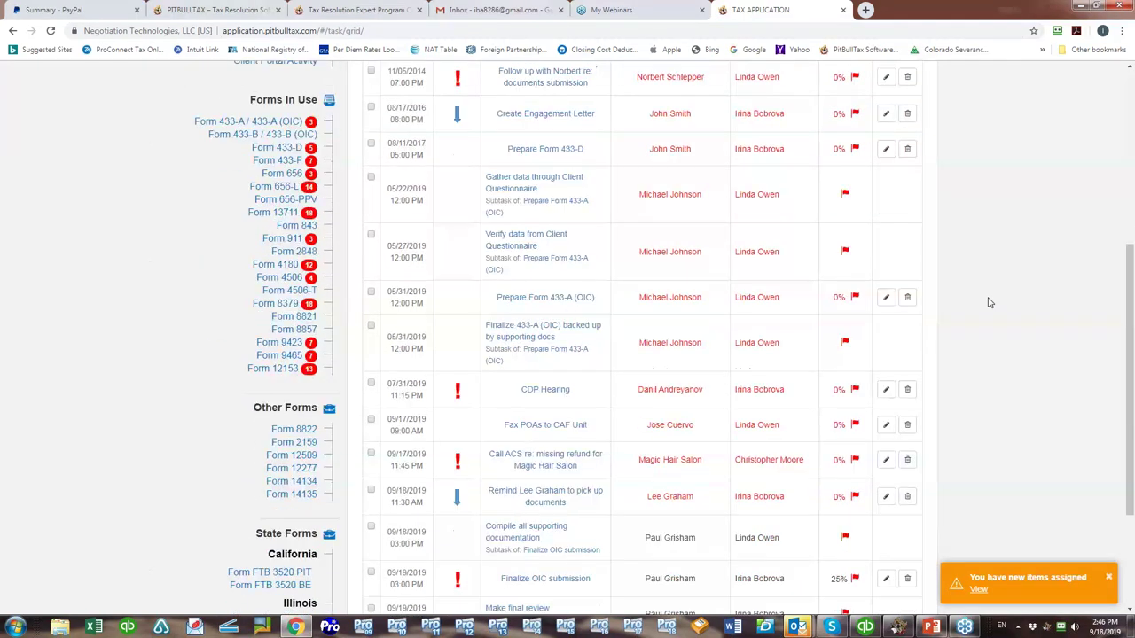
scroll(991, 303, "up", 3)
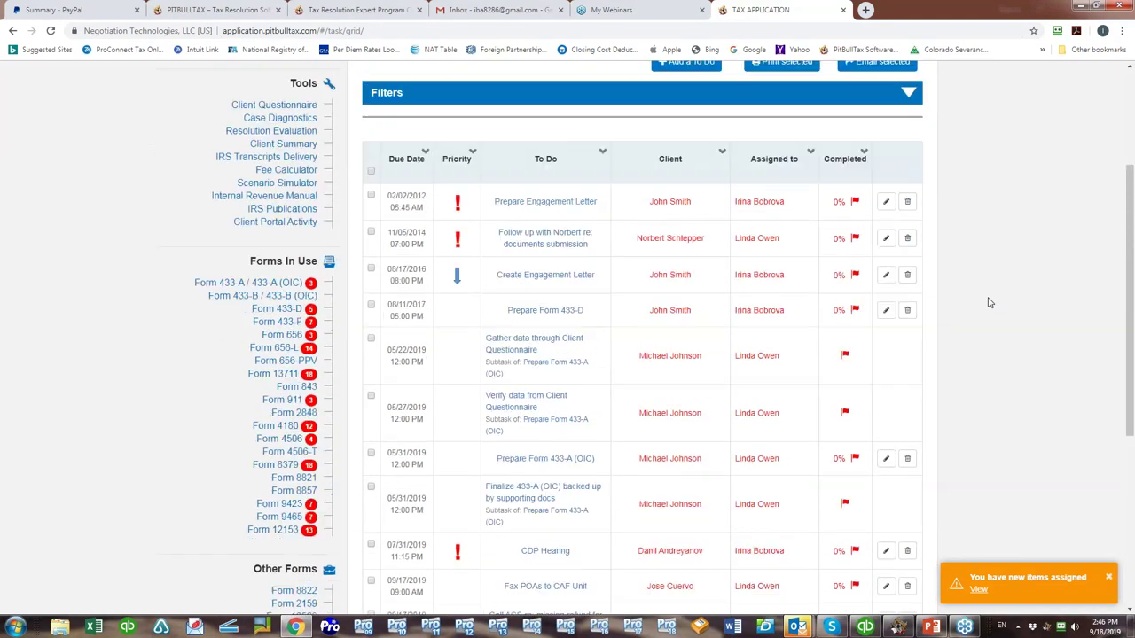
scroll(990, 303, "up", 1)
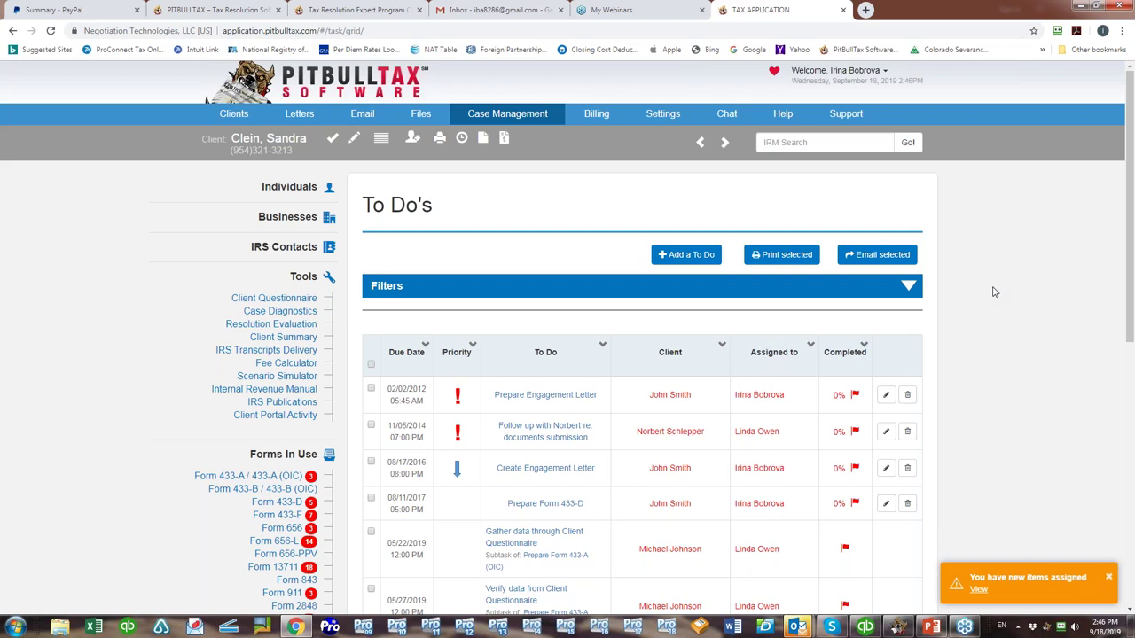
Start a new To Do record and look over its client, case, type, recurring, notes and subtask fields.
left_click(686, 255)
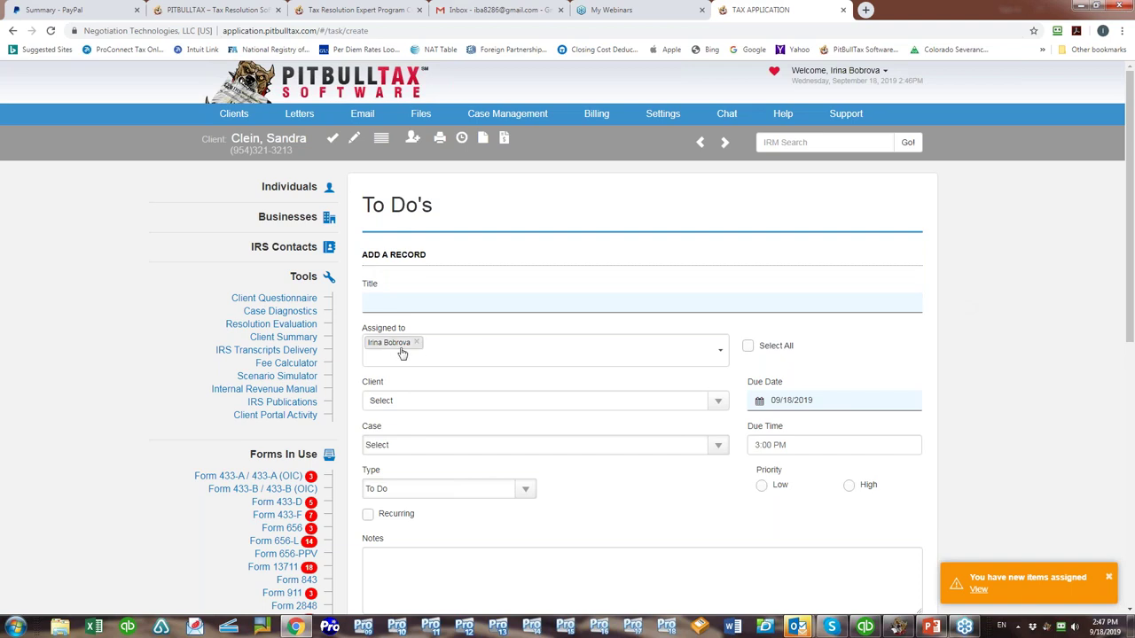
left_click(414, 403)
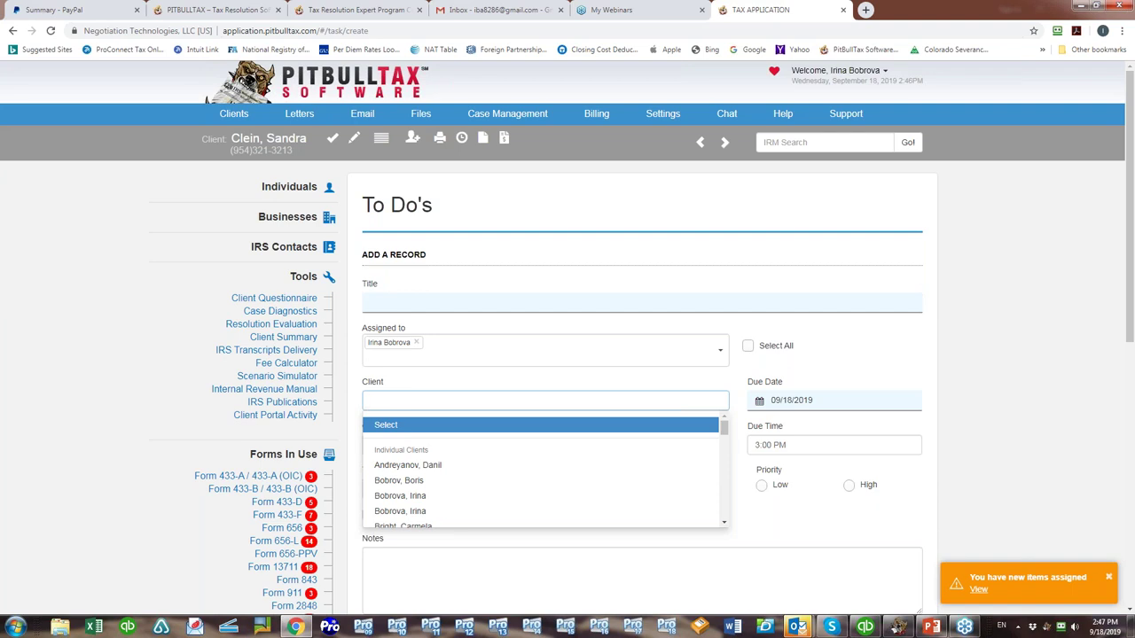
left_click(824, 393)
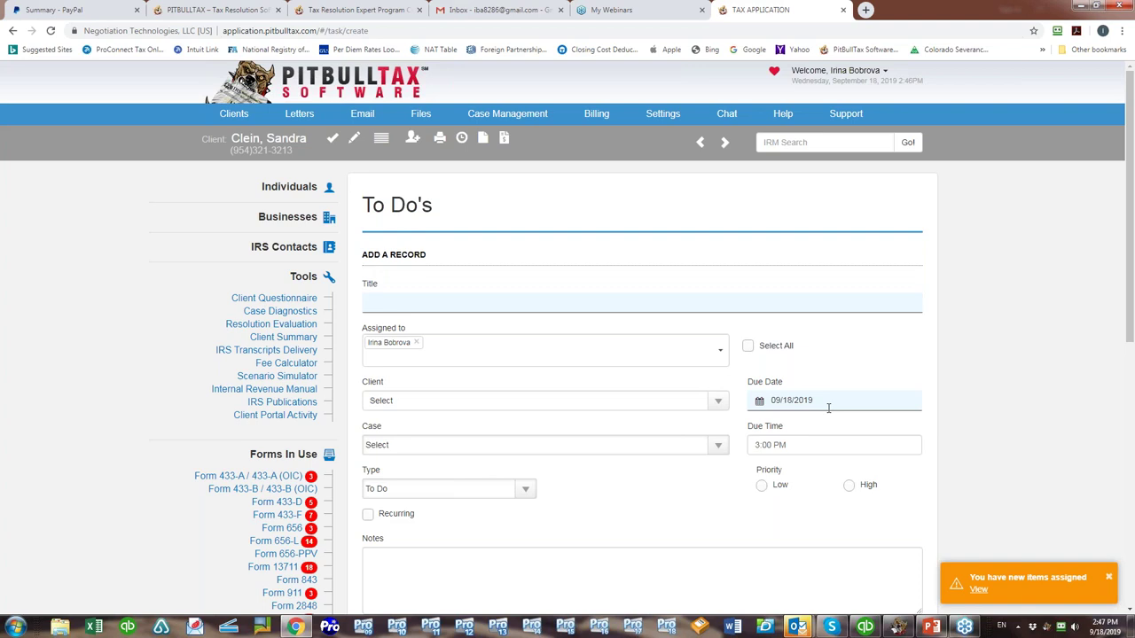
left_click(719, 450)
left_click(719, 449)
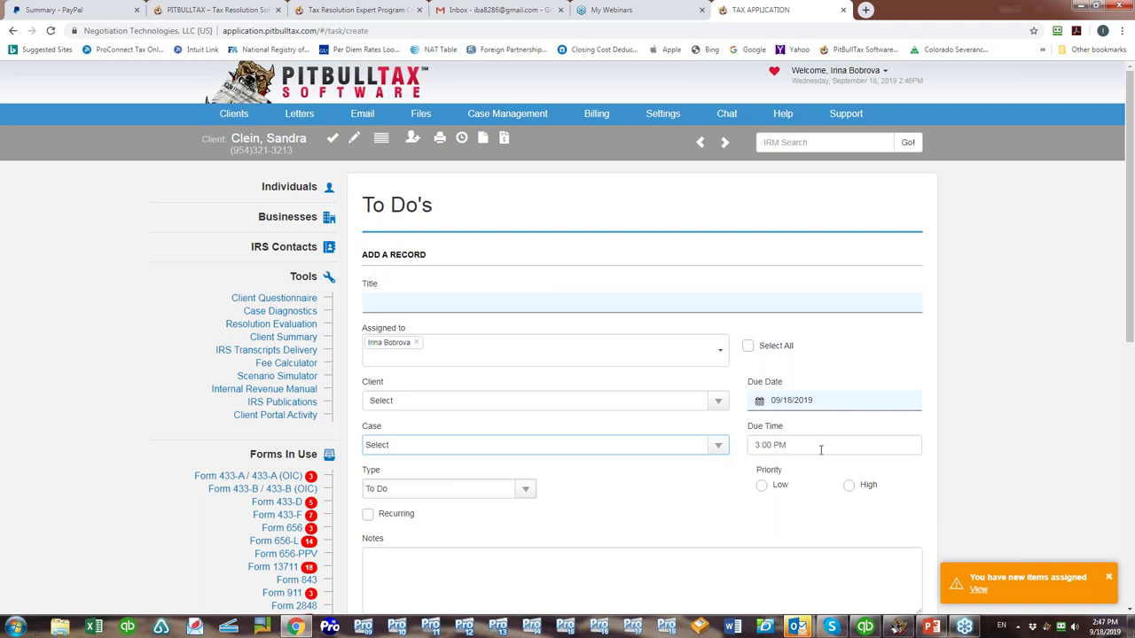
left_click(525, 489)
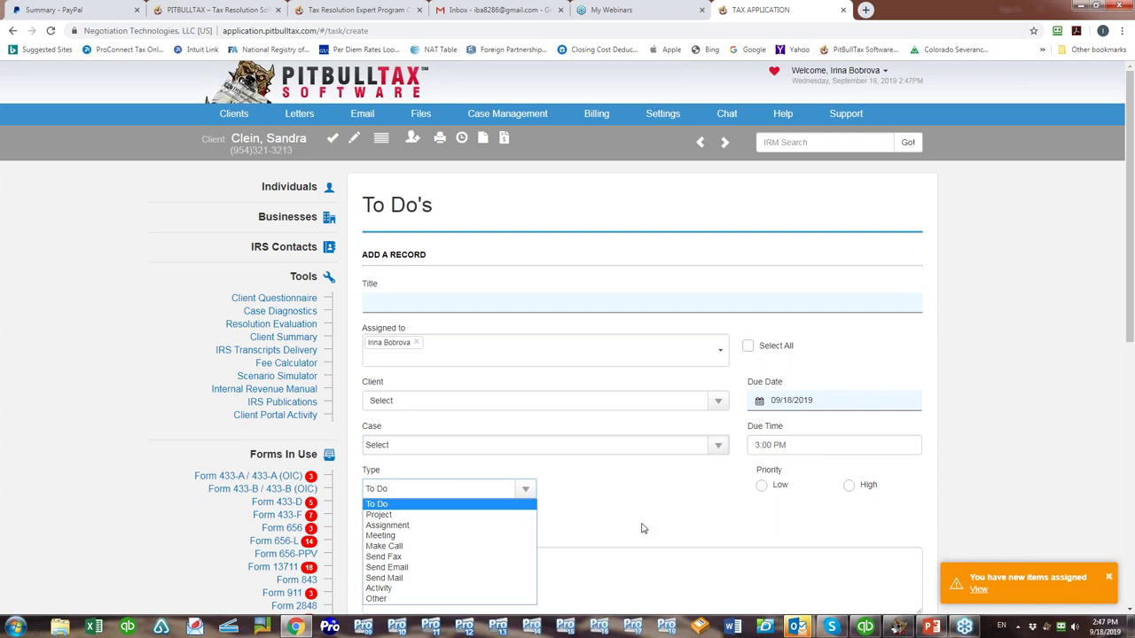
left_click(806, 520)
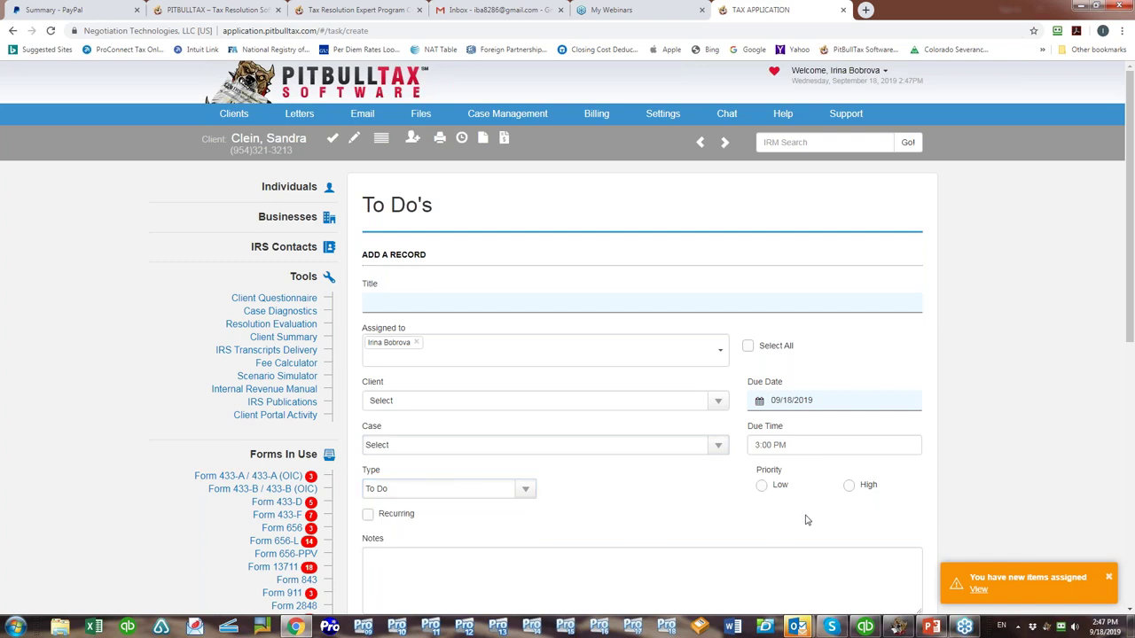
scroll(806, 519, "down", 1)
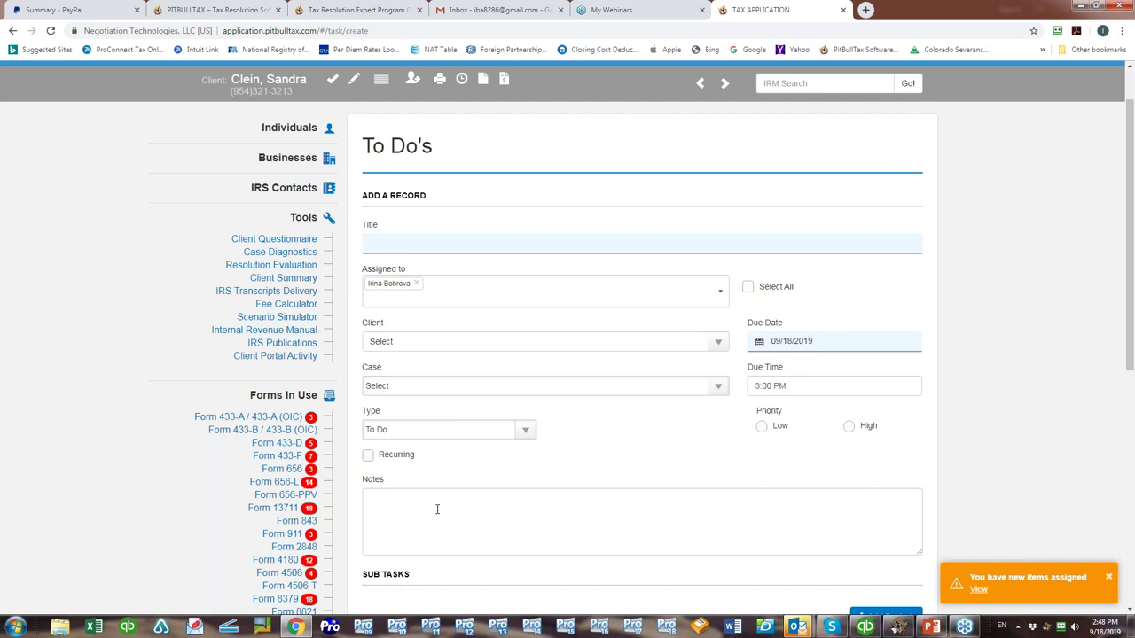
scroll(437, 509, "down", 1)
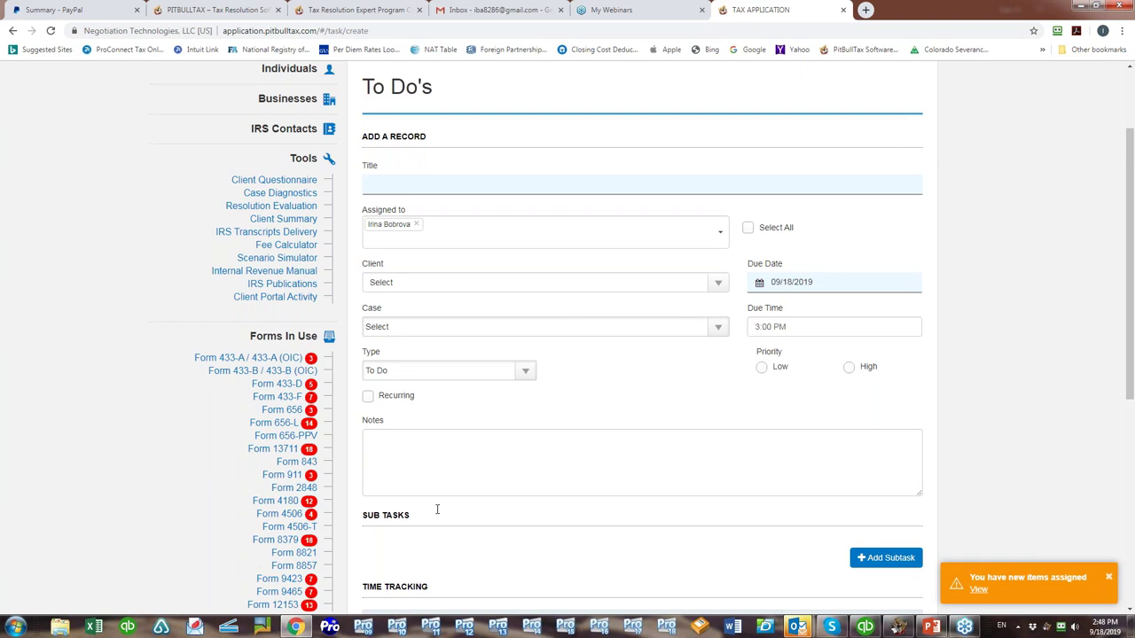
scroll(437, 509, "down", 1)
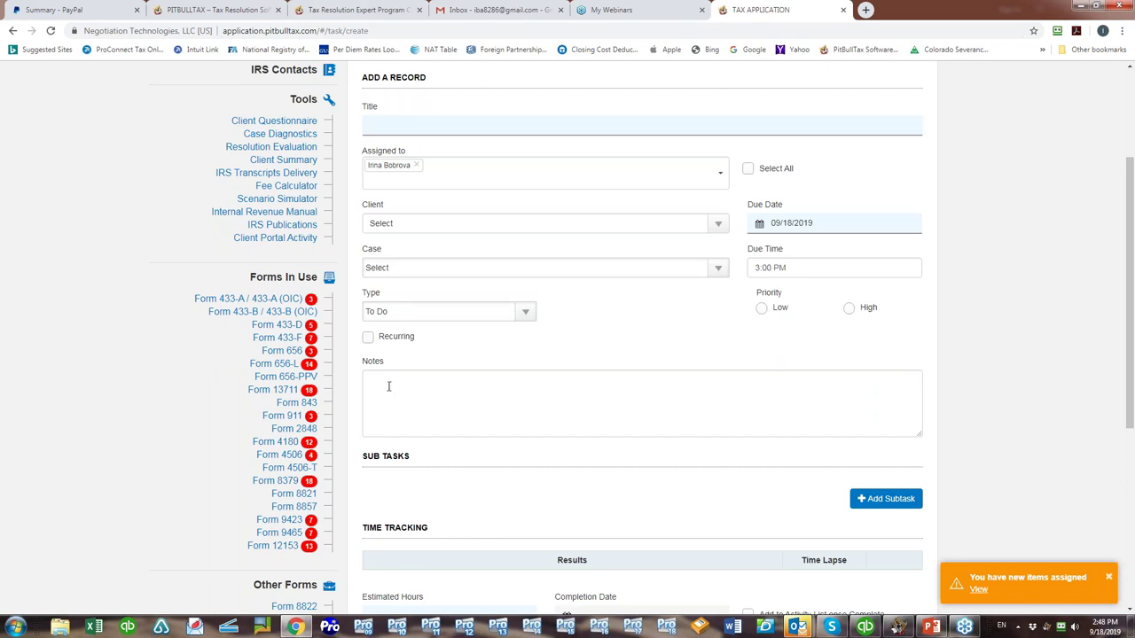
scroll(388, 385, "down", 3)
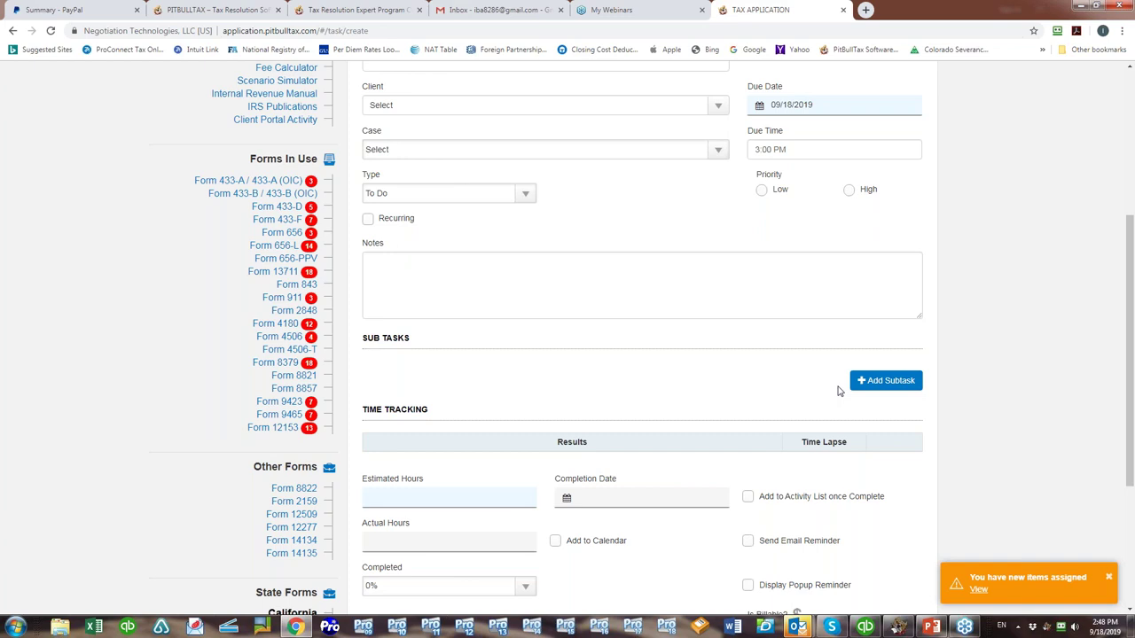
Add a subtask "Get me the documents" due 09/20/2019 to the new To Do, plus a second blank subtask.
left_click(886, 382)
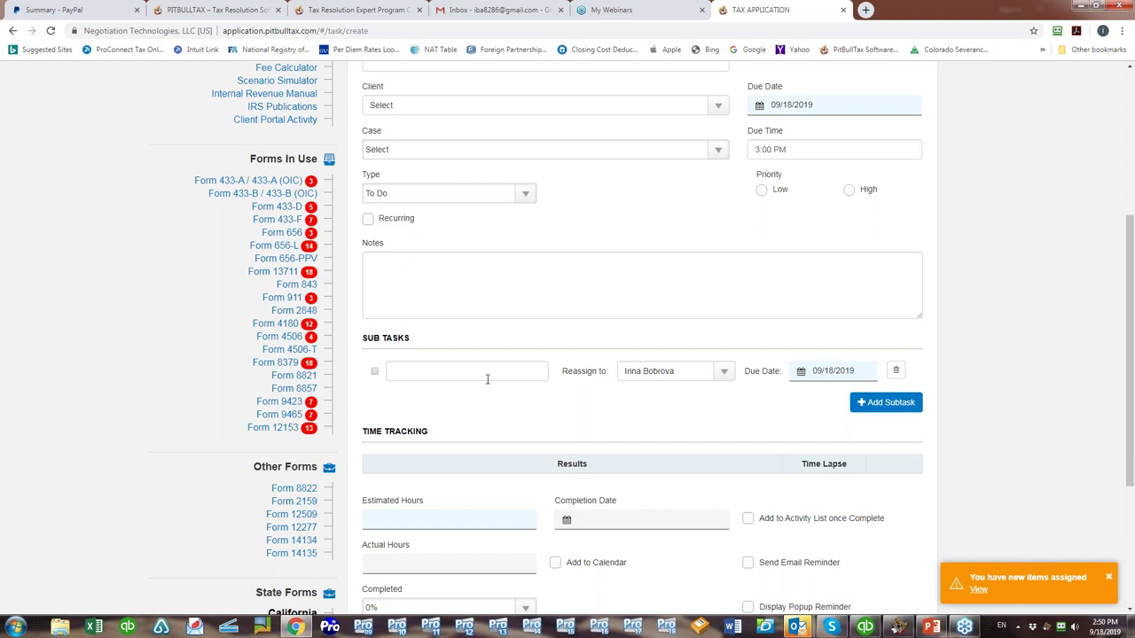
left_click(448, 373)
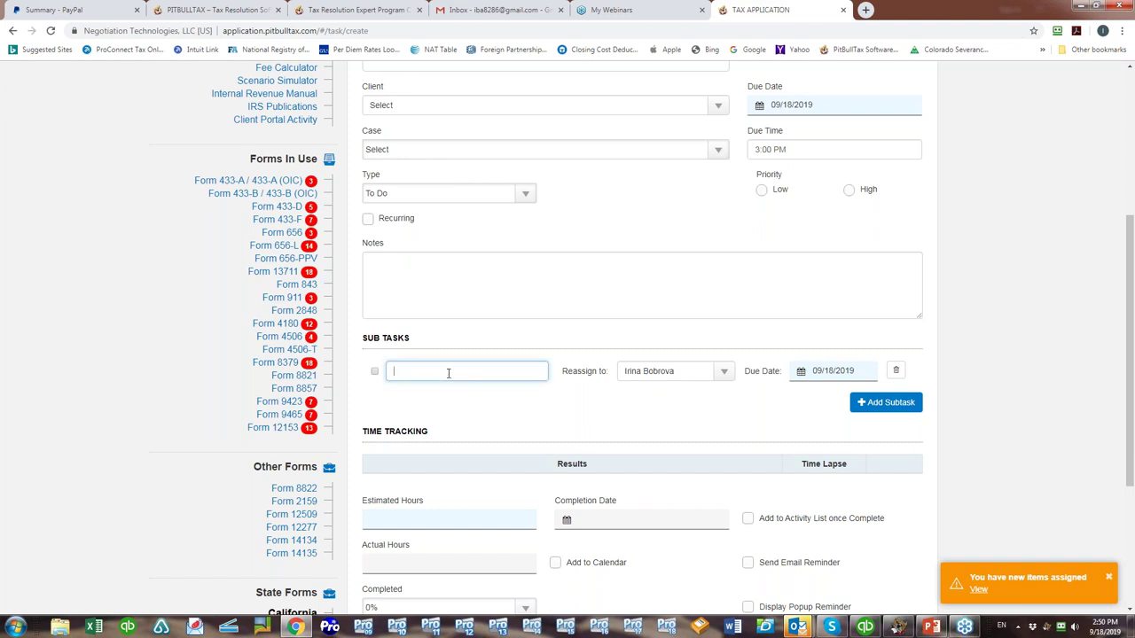
type("Get me the documents")
left_click(896, 373)
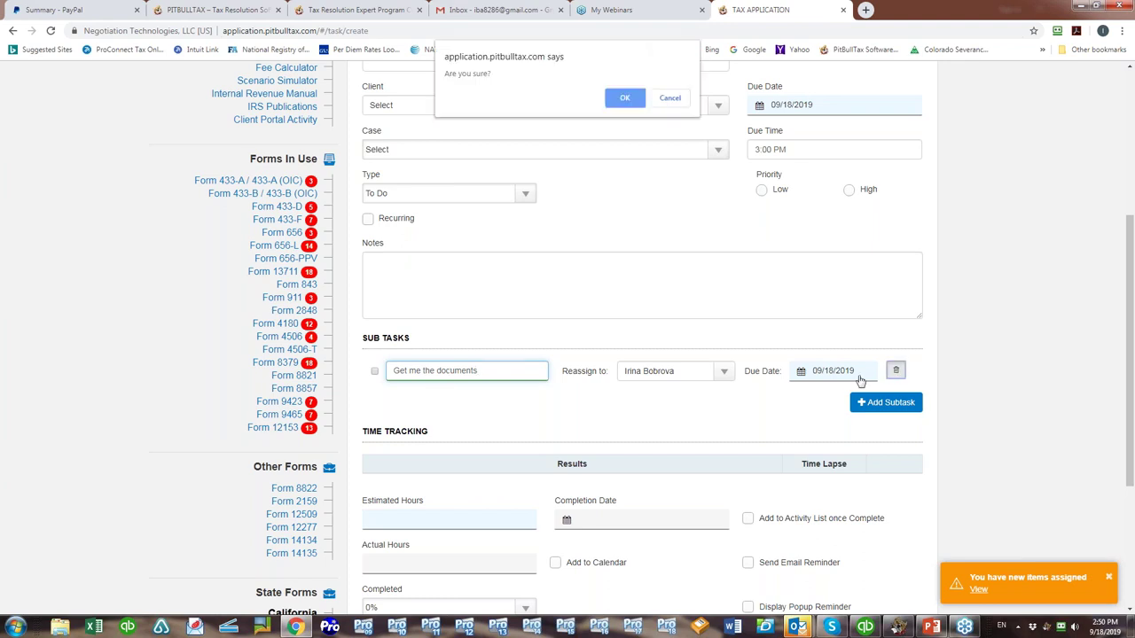
left_click(670, 99)
left_click(857, 371)
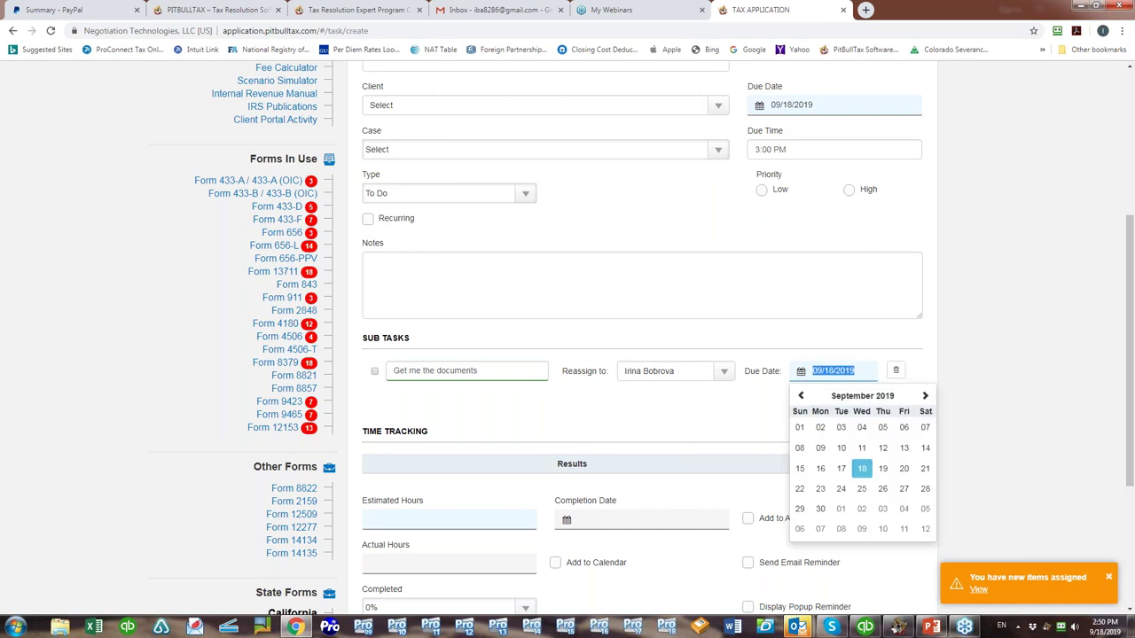
left_click(905, 456)
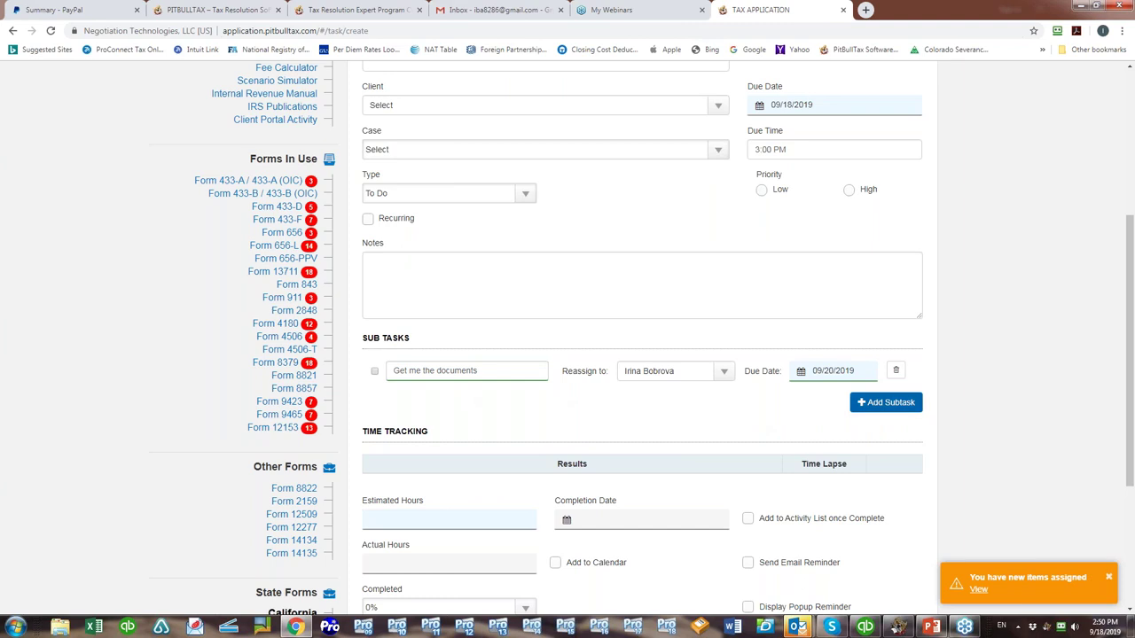
left_click(862, 408)
left_click(409, 397)
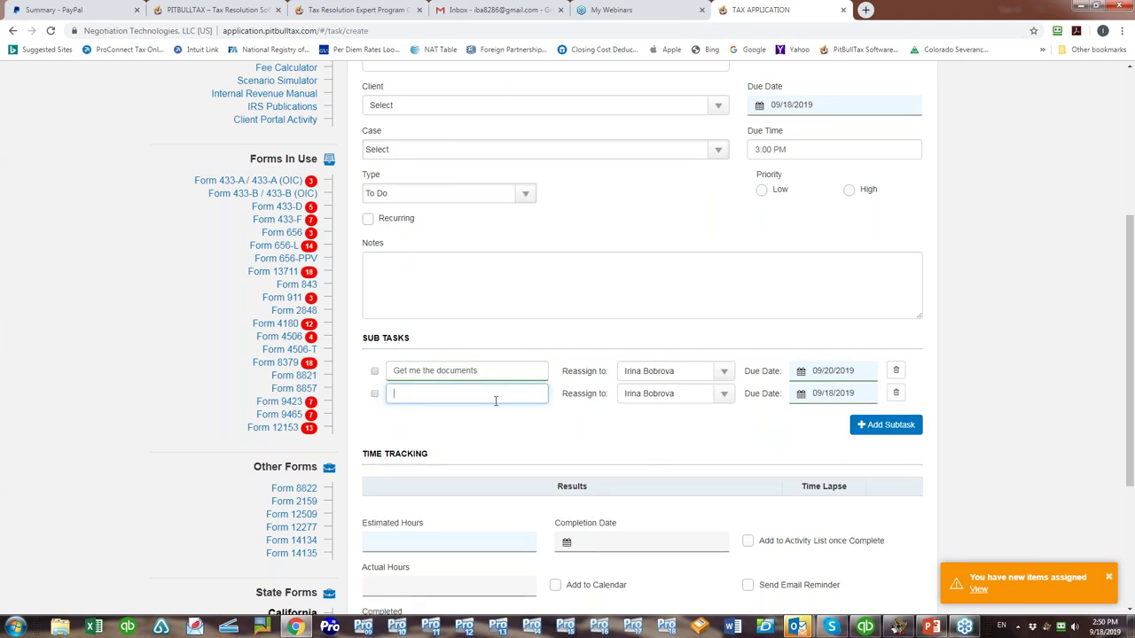
Reassign the "Get me the documents" subtask to the third listed staff member and switch its completed mark on and off again.
left_click(724, 373)
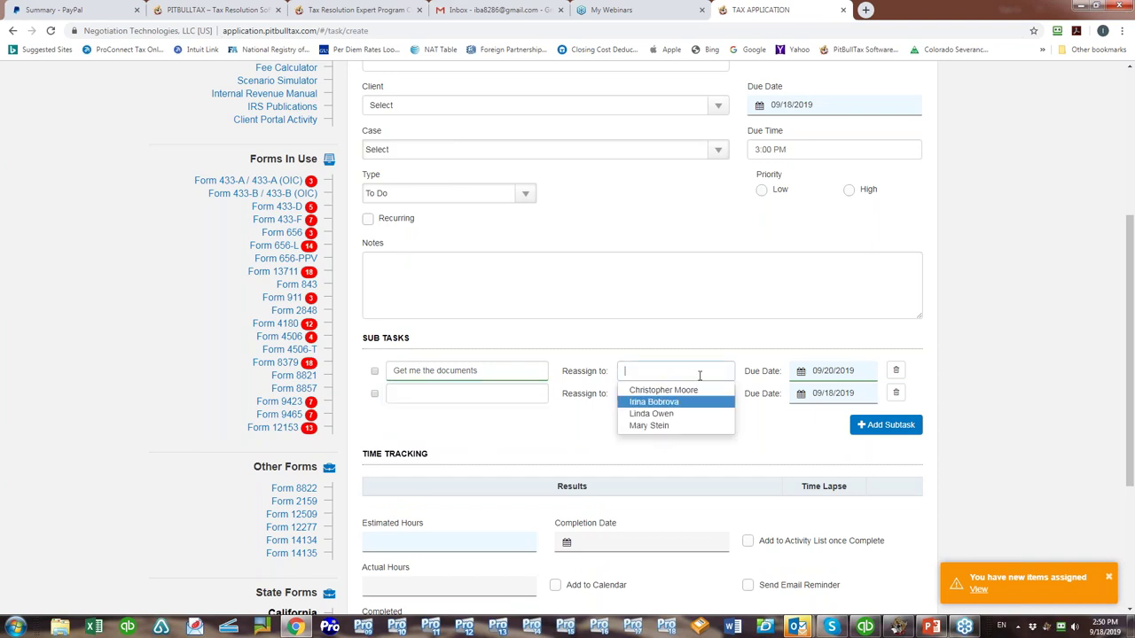
left_click(656, 414)
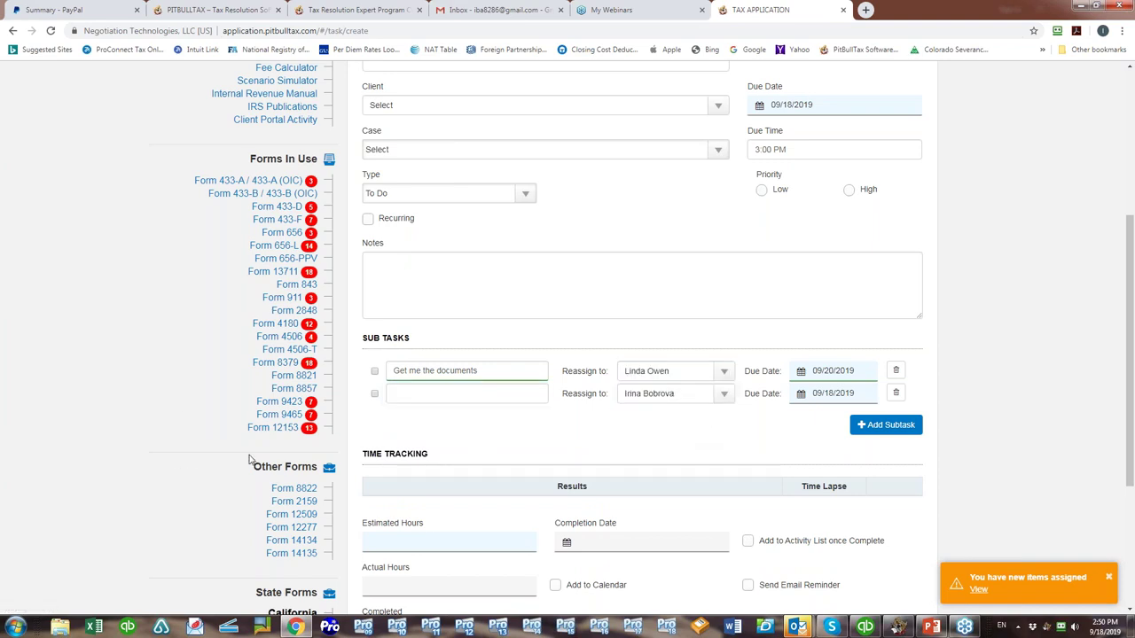
left_click(374, 372)
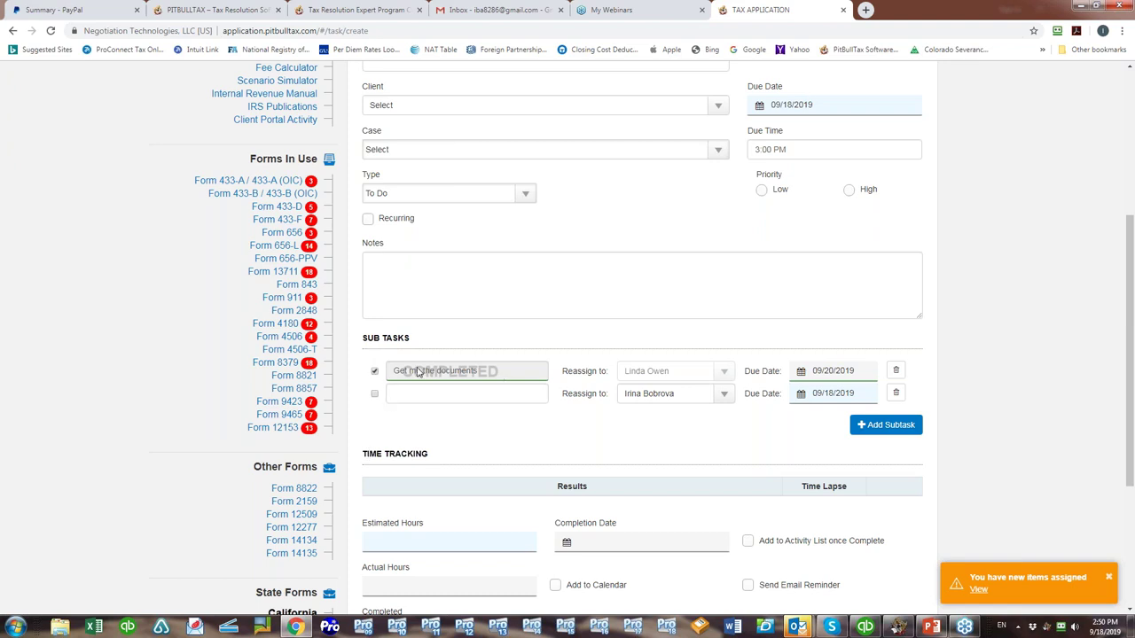
left_click(374, 371)
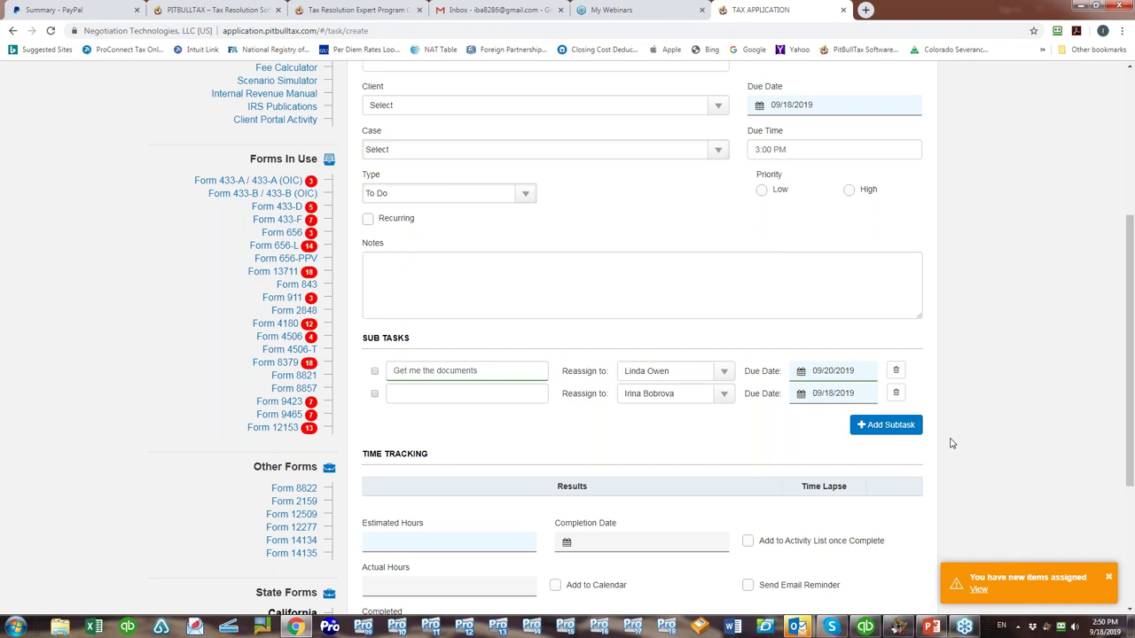
Mark the new To Do as billable in its time tracking section and return to the To Do's list without saving.
scroll(952, 443, "down", 3)
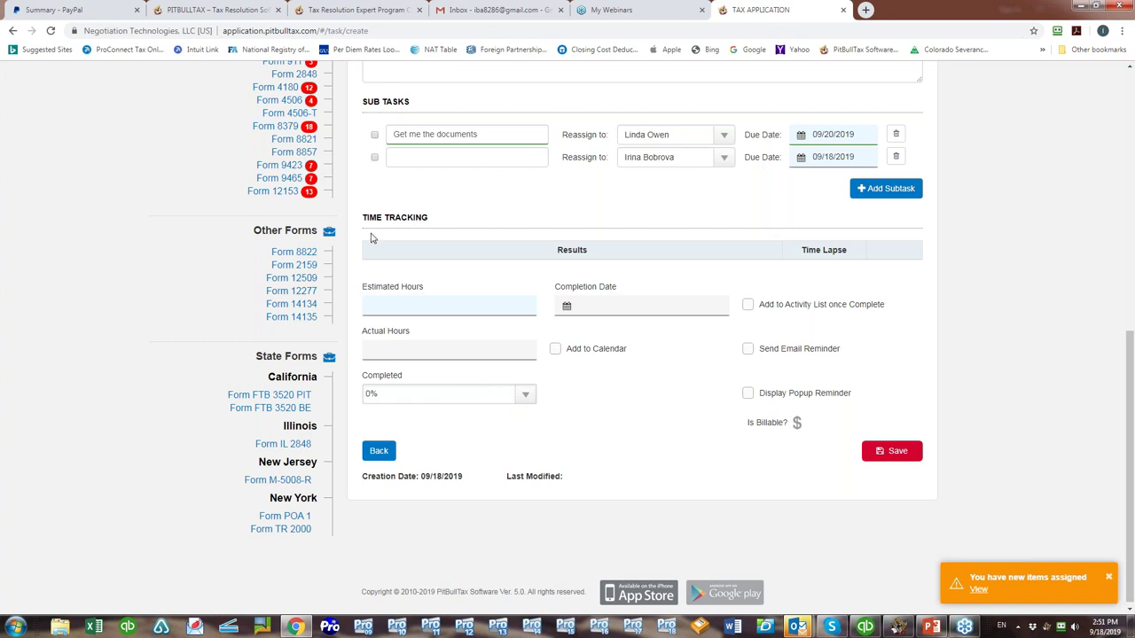
left_click(406, 305)
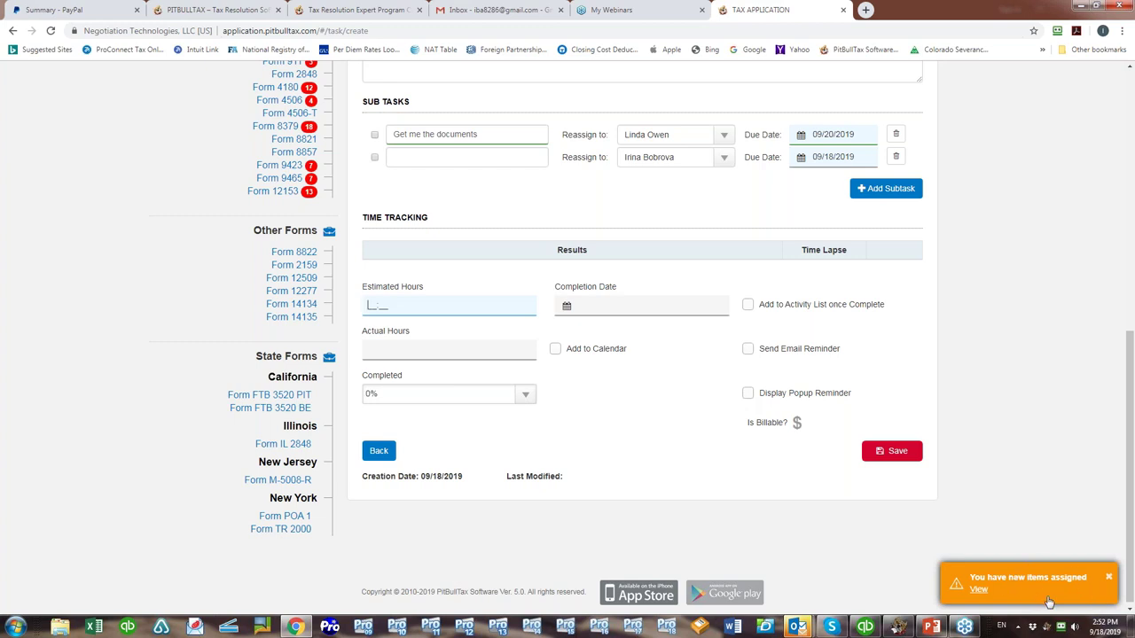
left_click(797, 424)
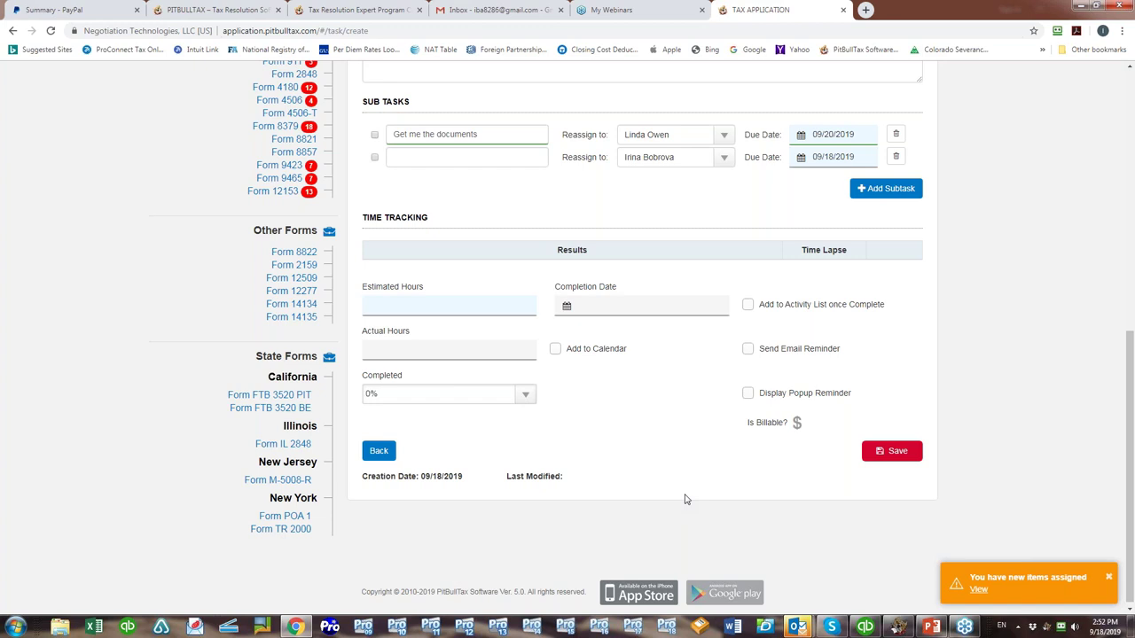
left_click(797, 423)
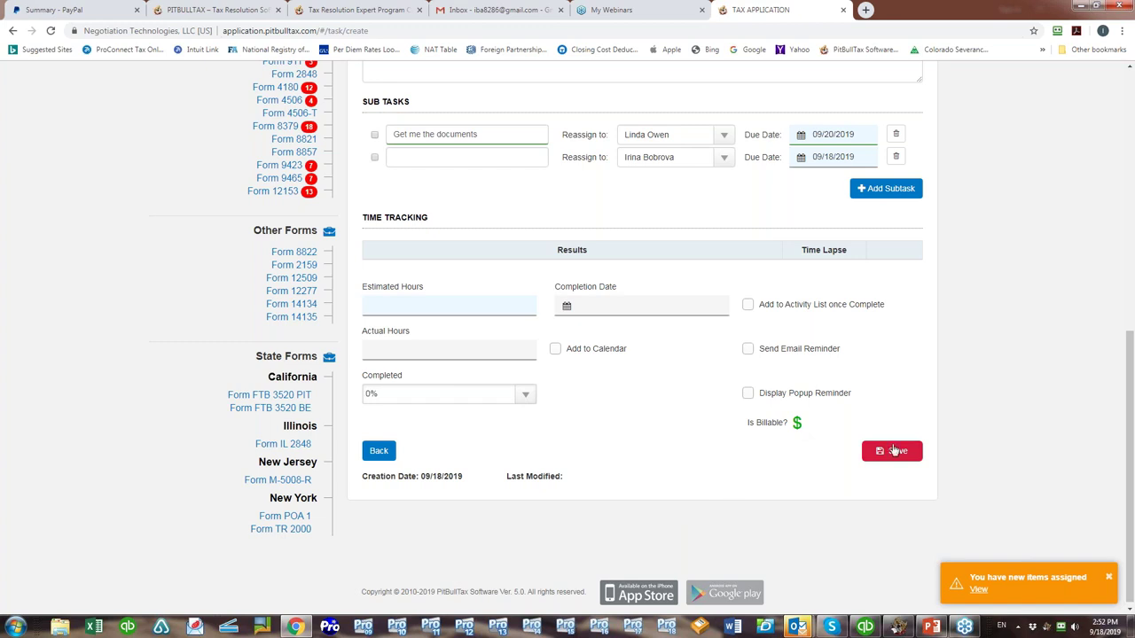
scroll(937, 444, "up", 5)
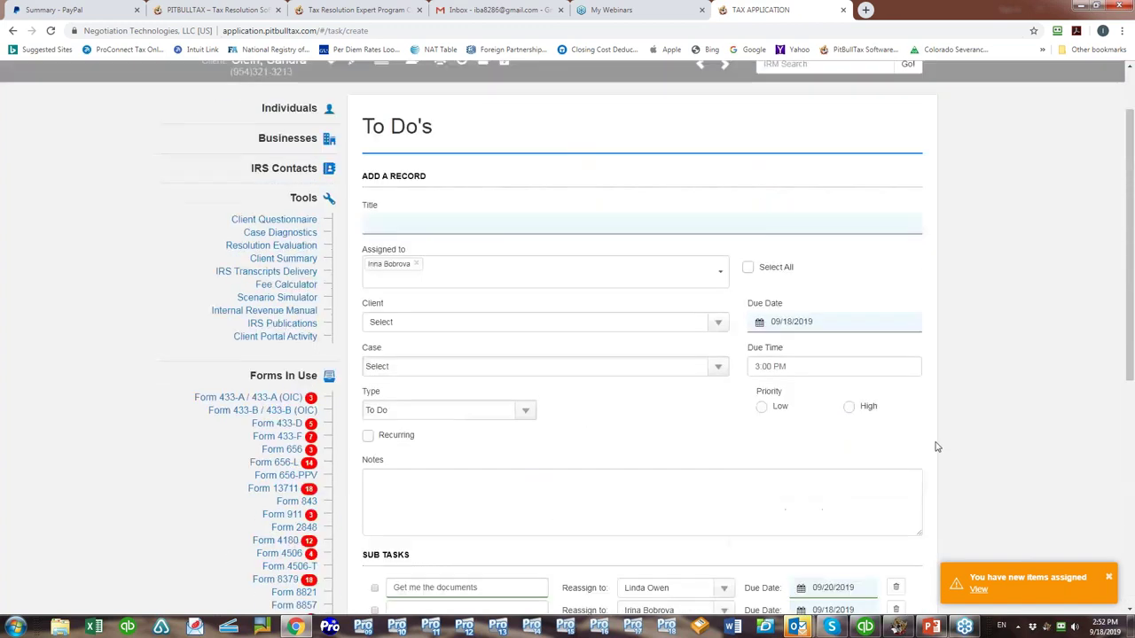
scroll(937, 446, "down", 5)
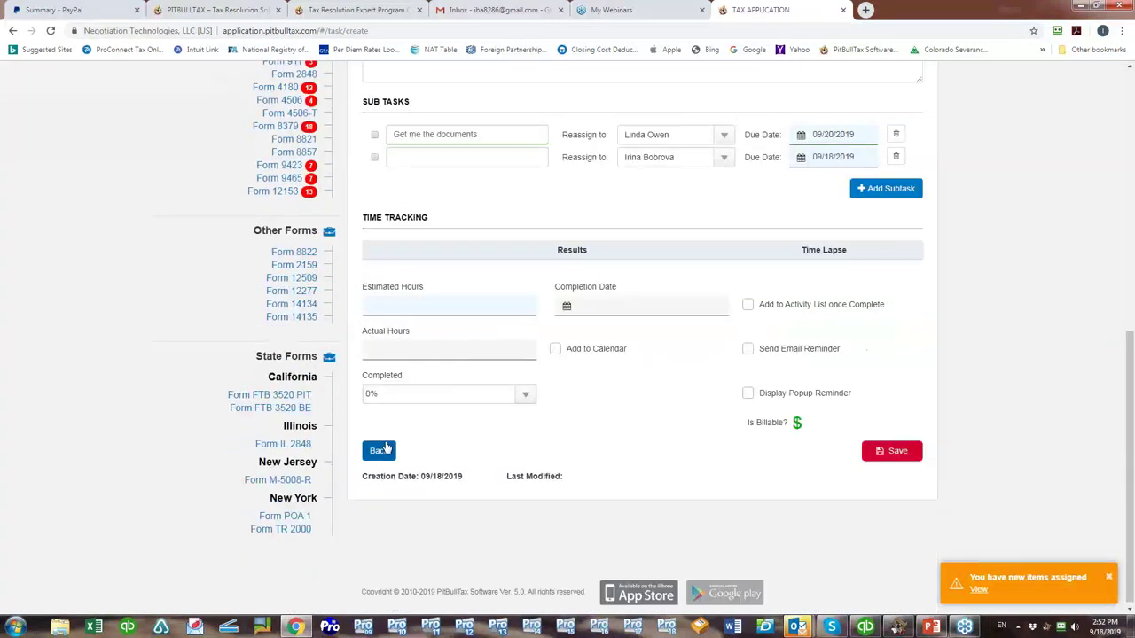
left_click(381, 453)
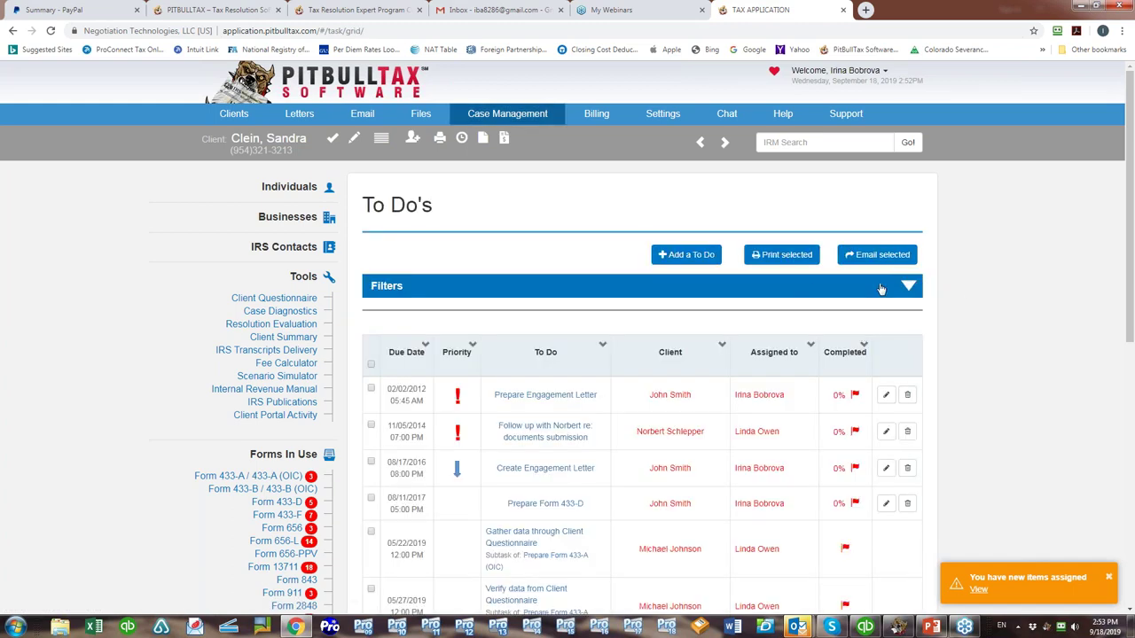
Expand the To Do's list filters and look over the Assigned to, Case name and Type options.
left_click(829, 291)
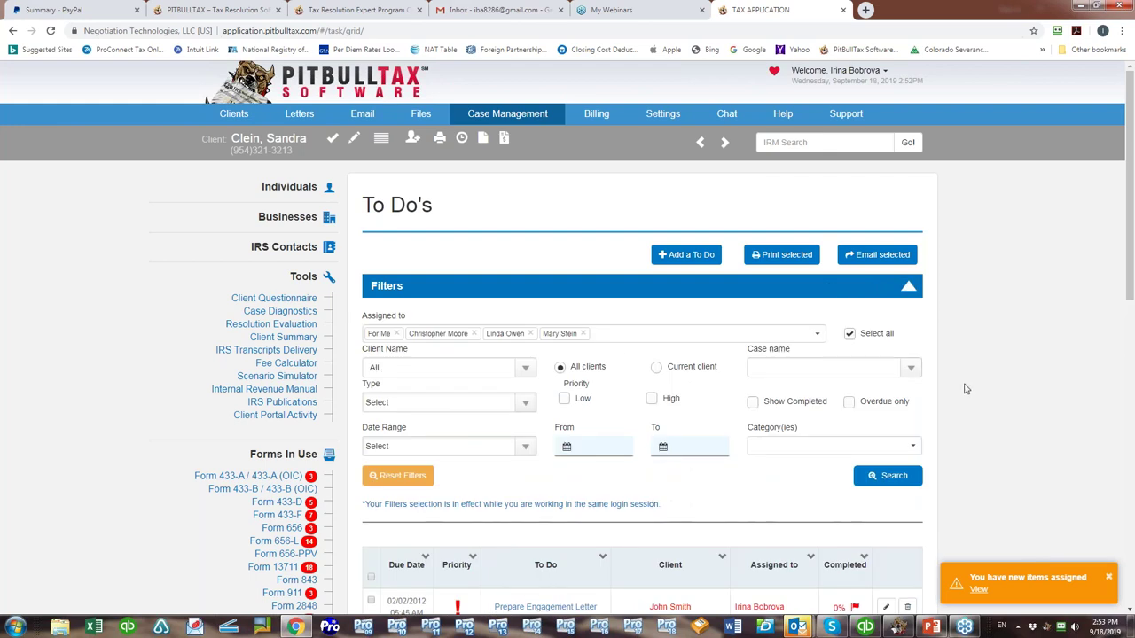
left_click(381, 334)
left_click(816, 371)
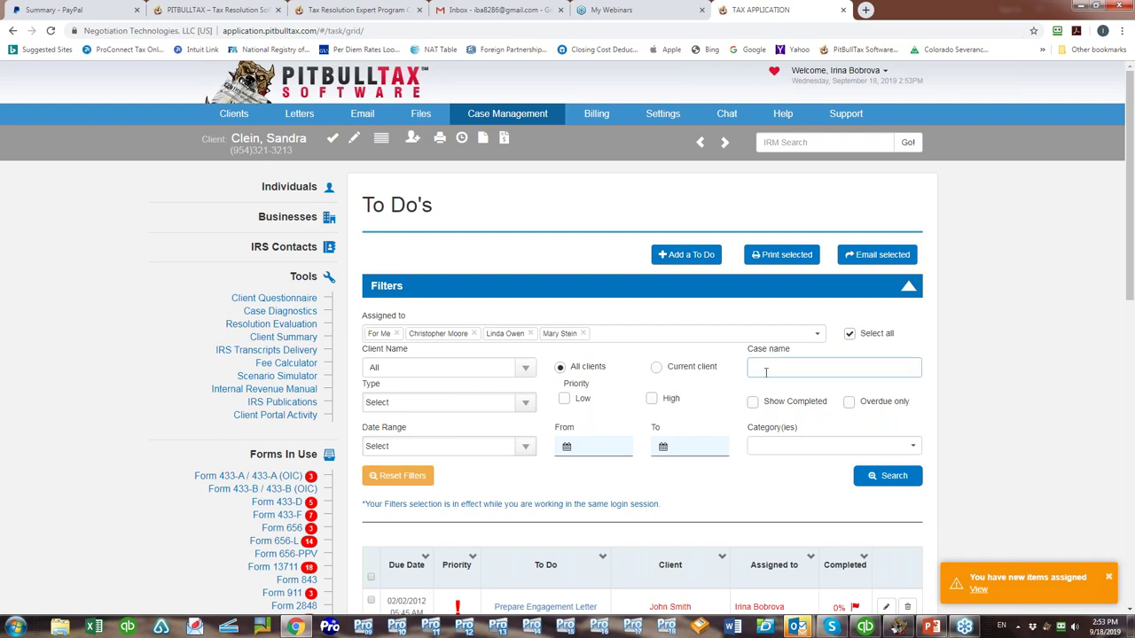
left_click(525, 405)
left_click(599, 417)
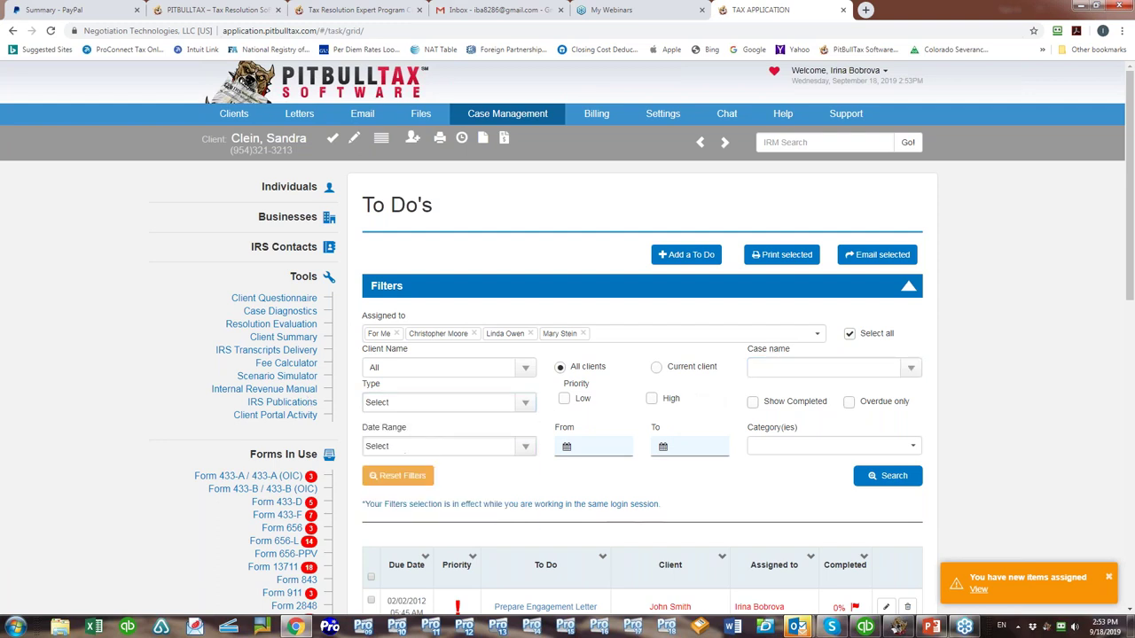
Set the To Do's filters to overdue only, leaving Show Completed off.
left_click(752, 404)
left_click(849, 406)
left_click(753, 403)
scroll(948, 422, "down", 5)
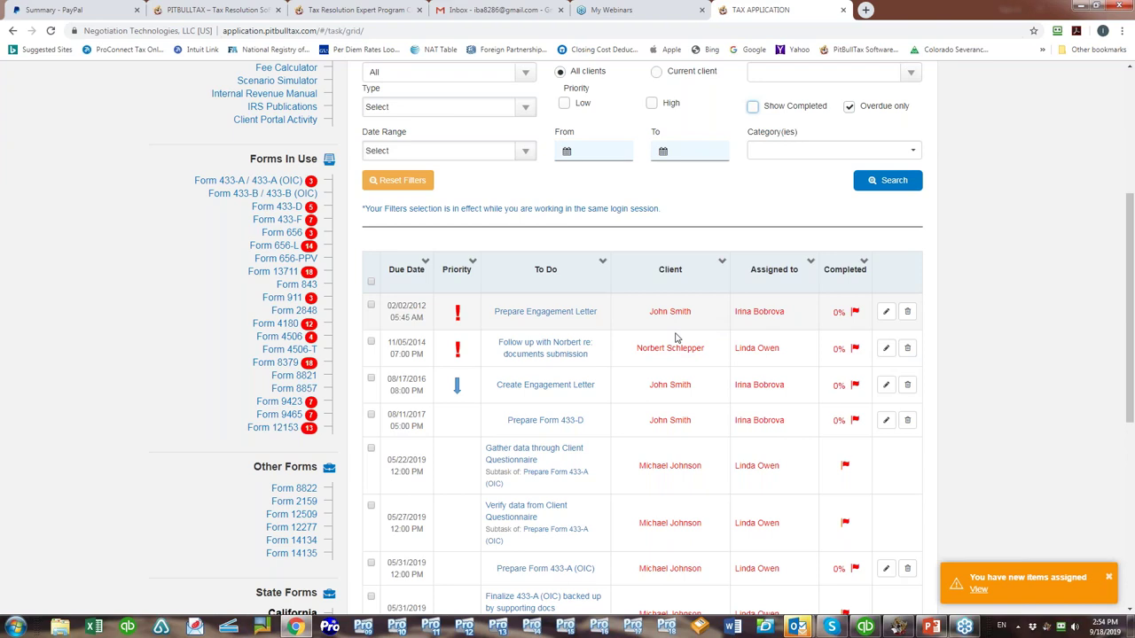
scroll(679, 335, "up", 2)
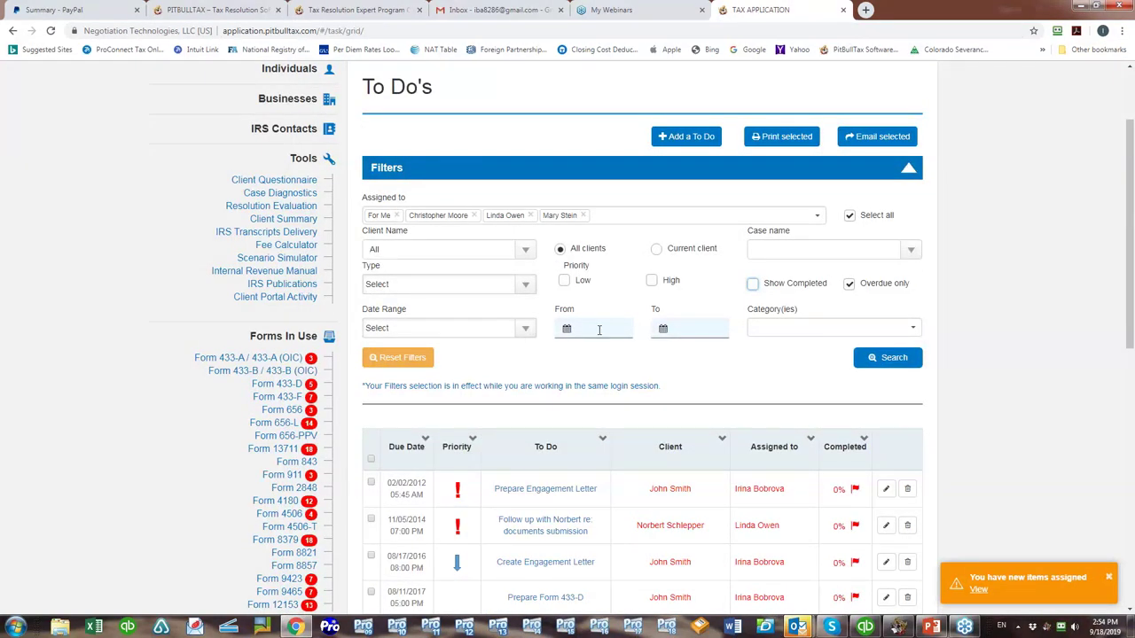
Look through the Date Range presets and the category choices in the To Do's filters.
left_click(527, 331)
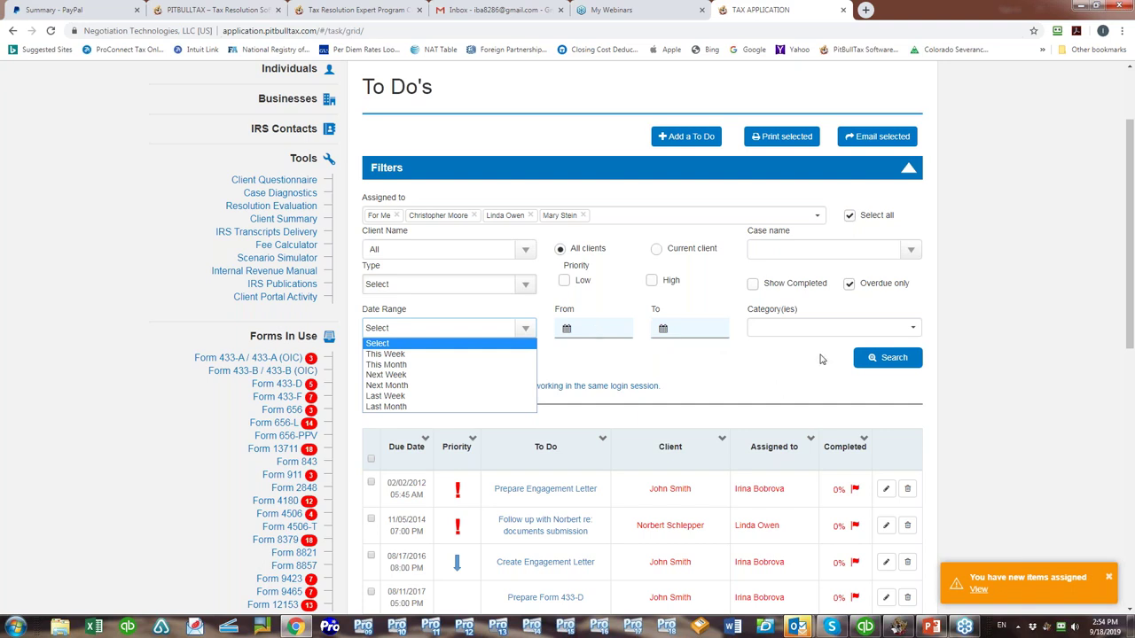
left_click(924, 327)
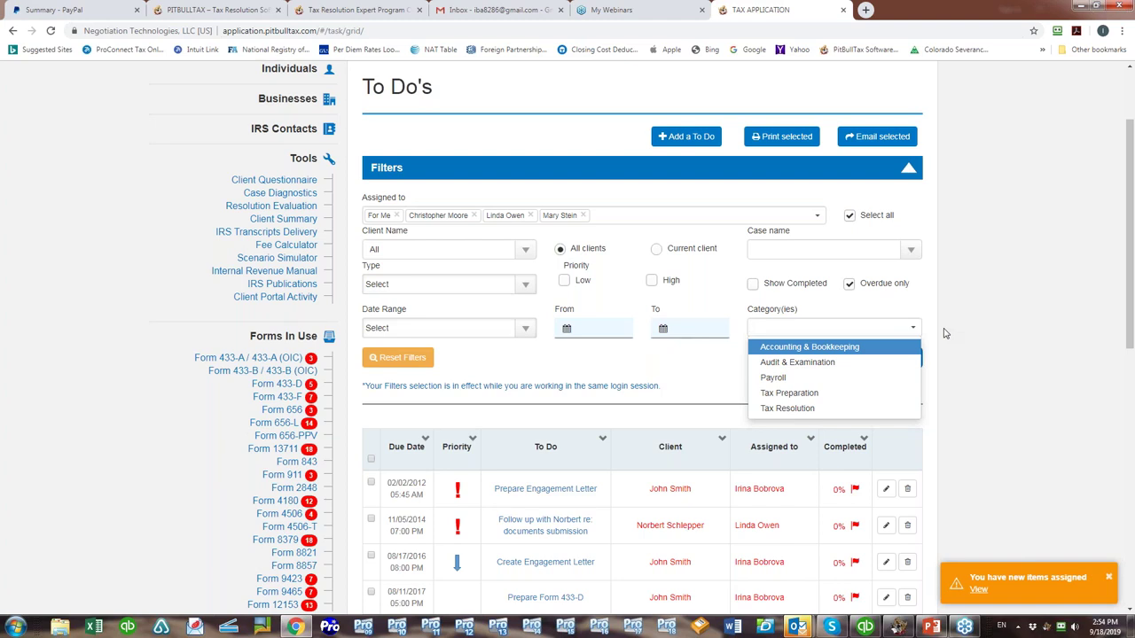
left_click(1028, 338)
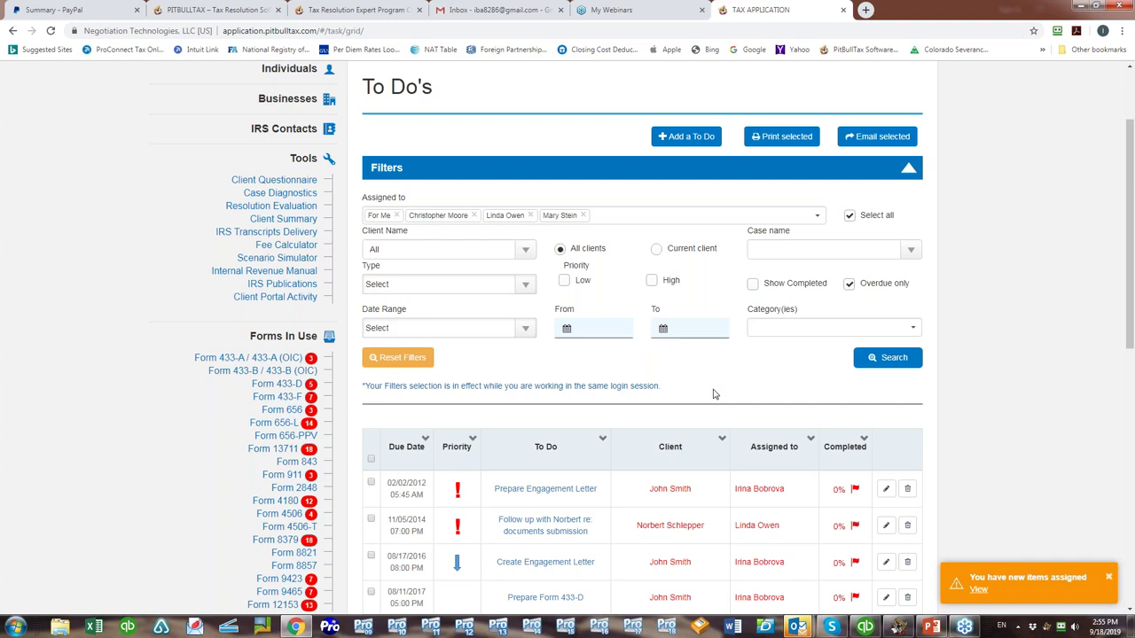
Open the General Settings and look over the main info, client sources and client categories.
scroll(715, 393, "up", 1)
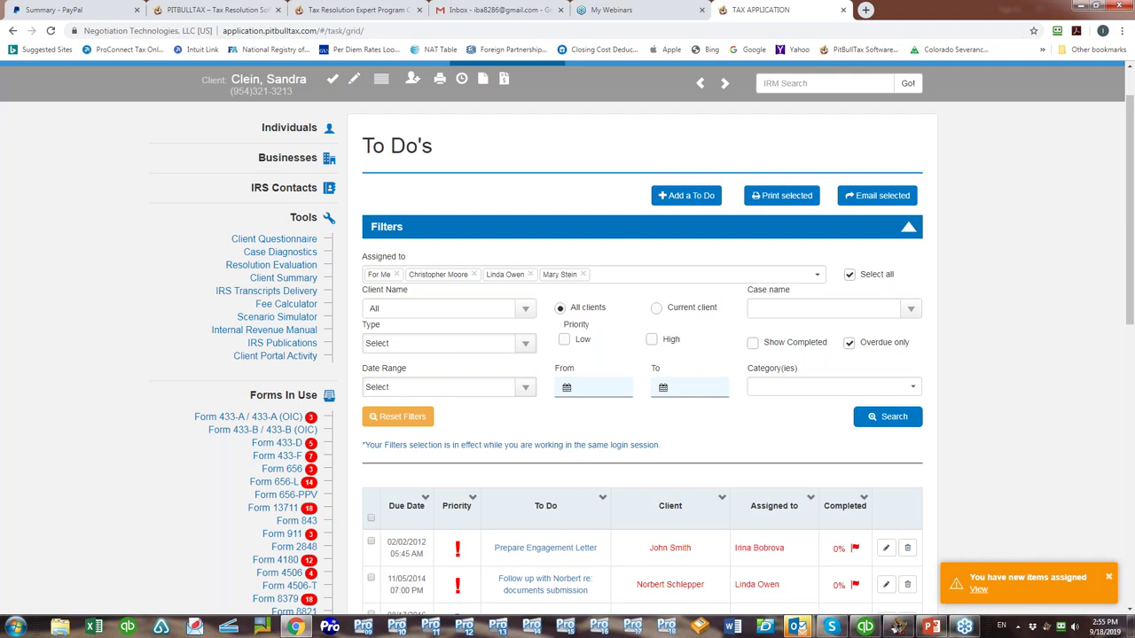
scroll(656, 178, "up", 1)
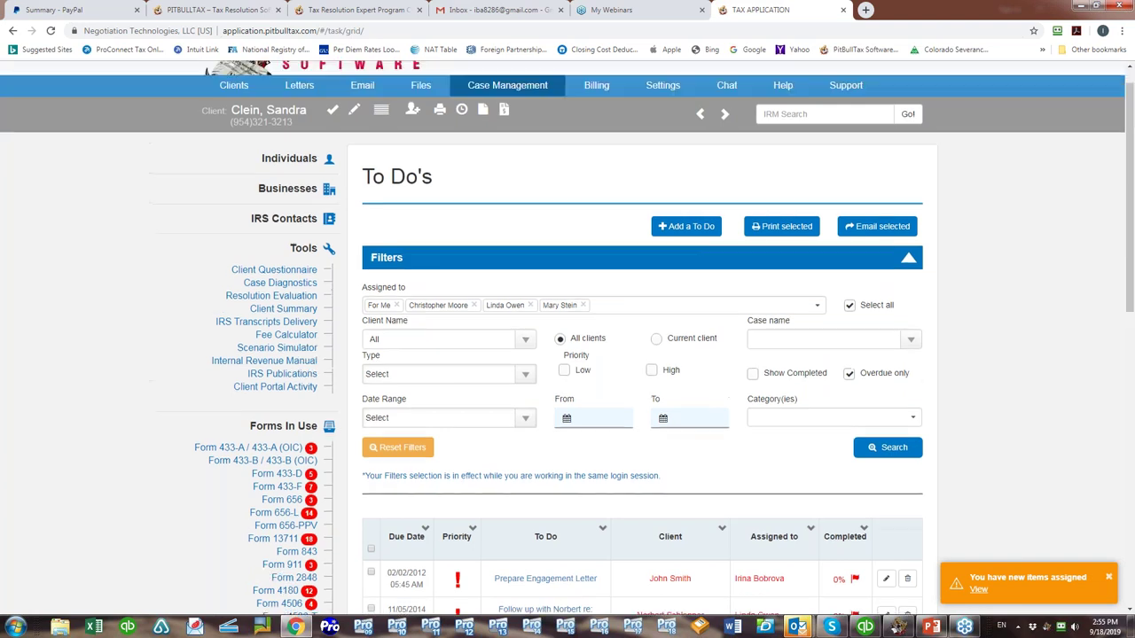
left_click(663, 115)
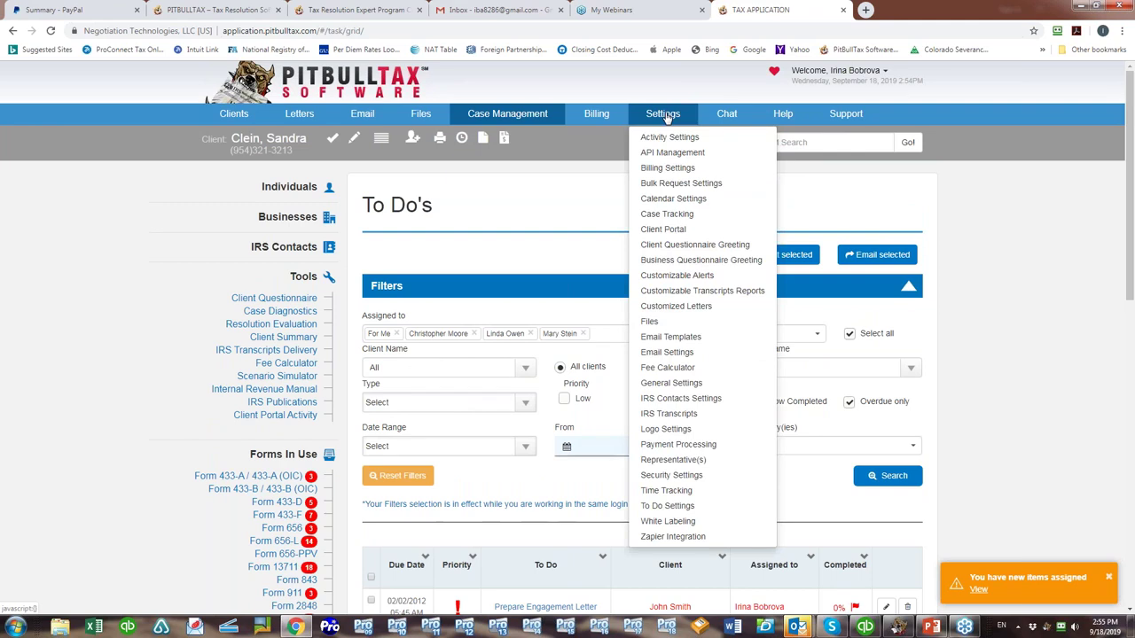
left_click(676, 383)
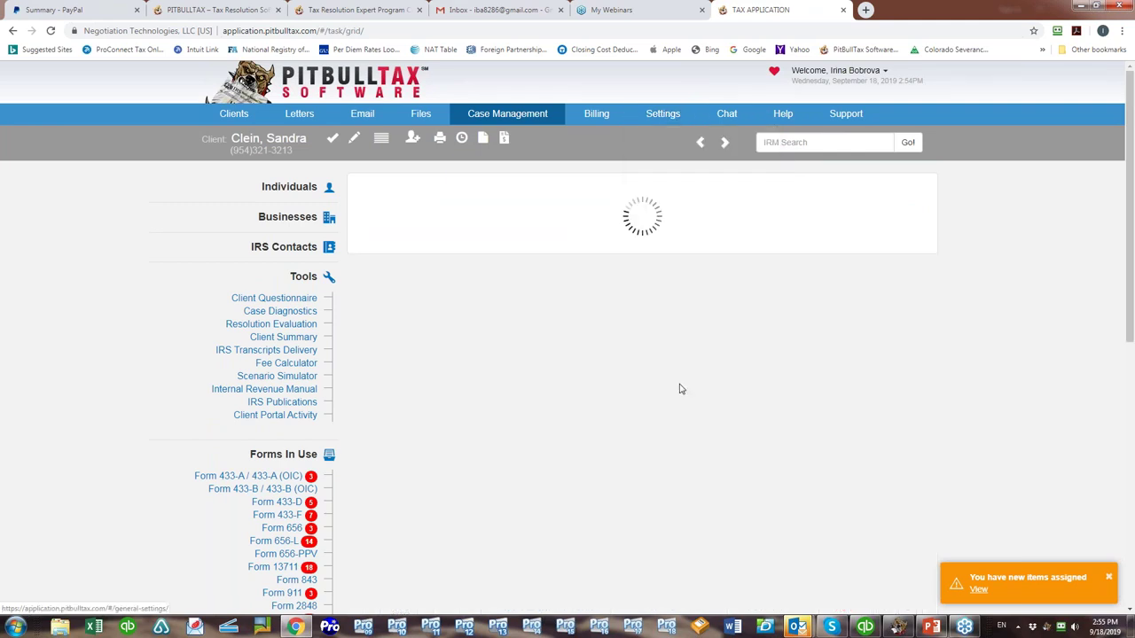
scroll(857, 384, "down", 4)
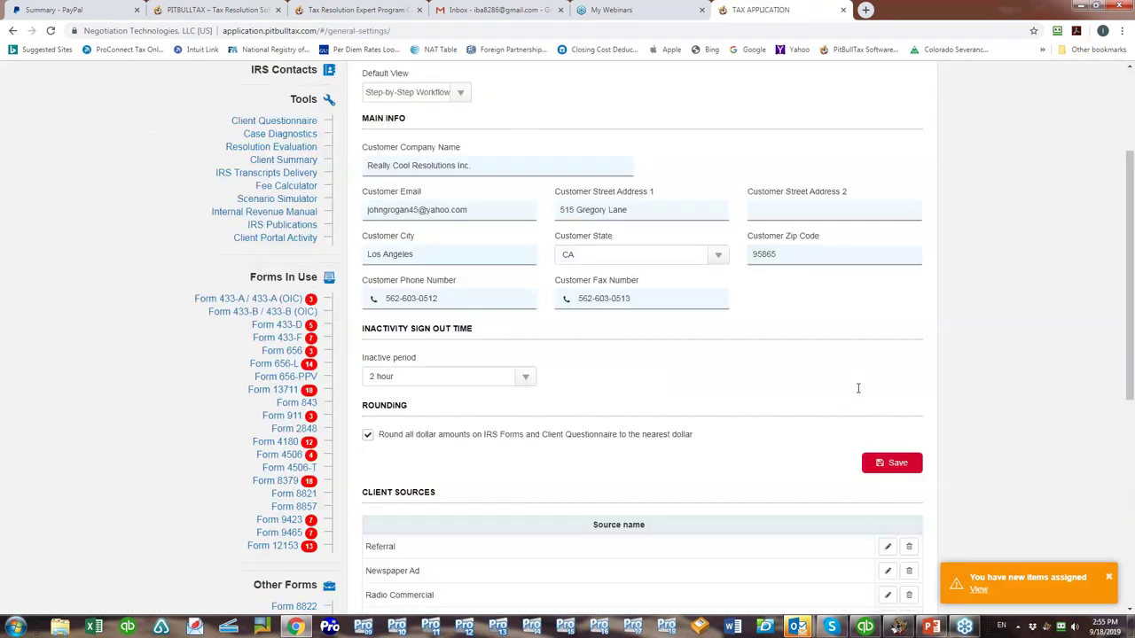
scroll(851, 390, "down", 3)
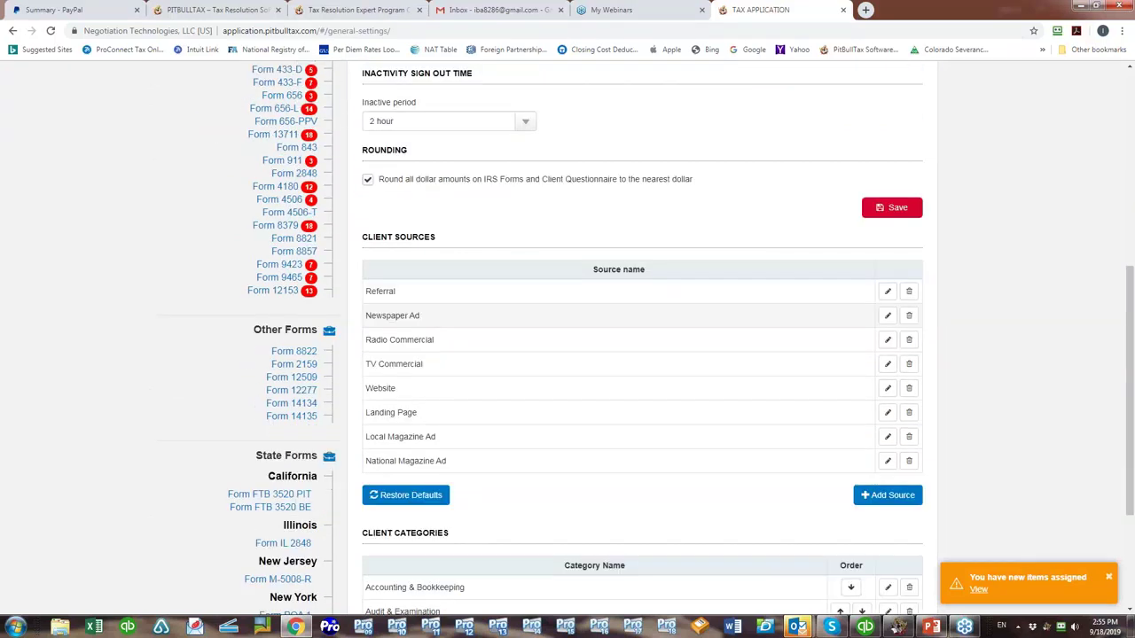
Look through the inactive period options for automatic sign-out and choose 2 hour.
scroll(850, 390, "up", 4)
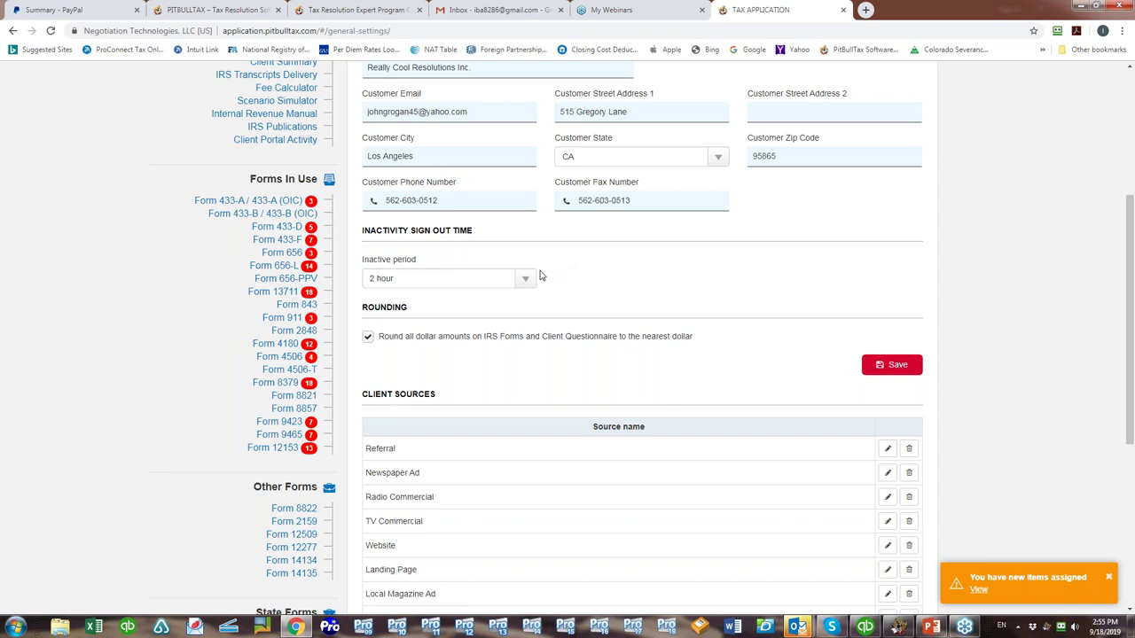
left_click(524, 279)
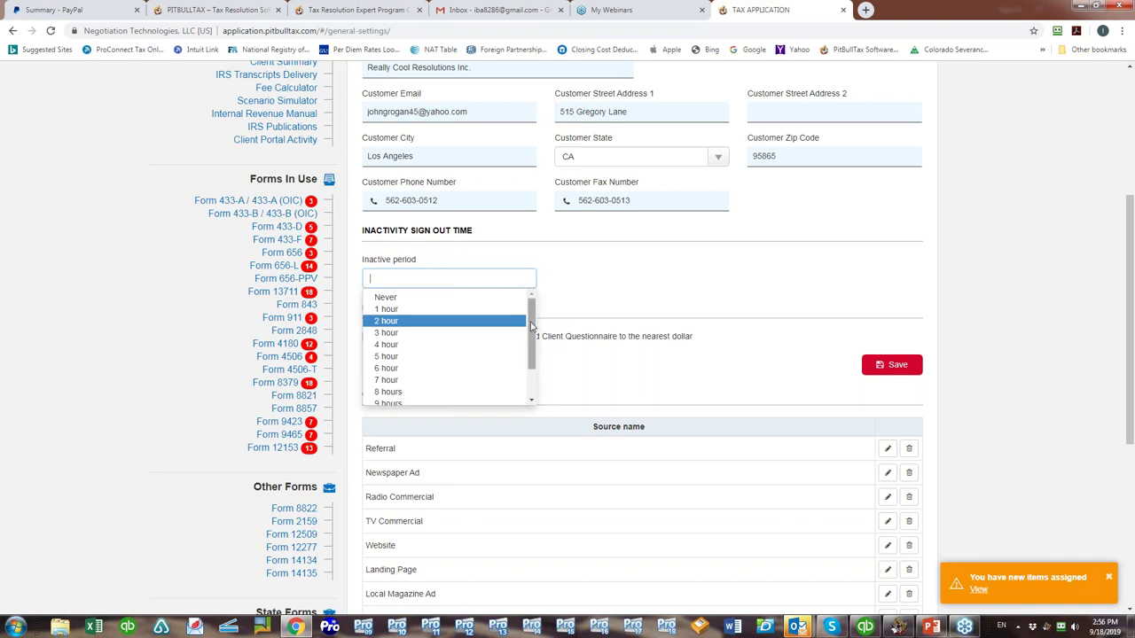
scroll(532, 329, "down", 2)
left_click_drag(531, 386, 514, 245)
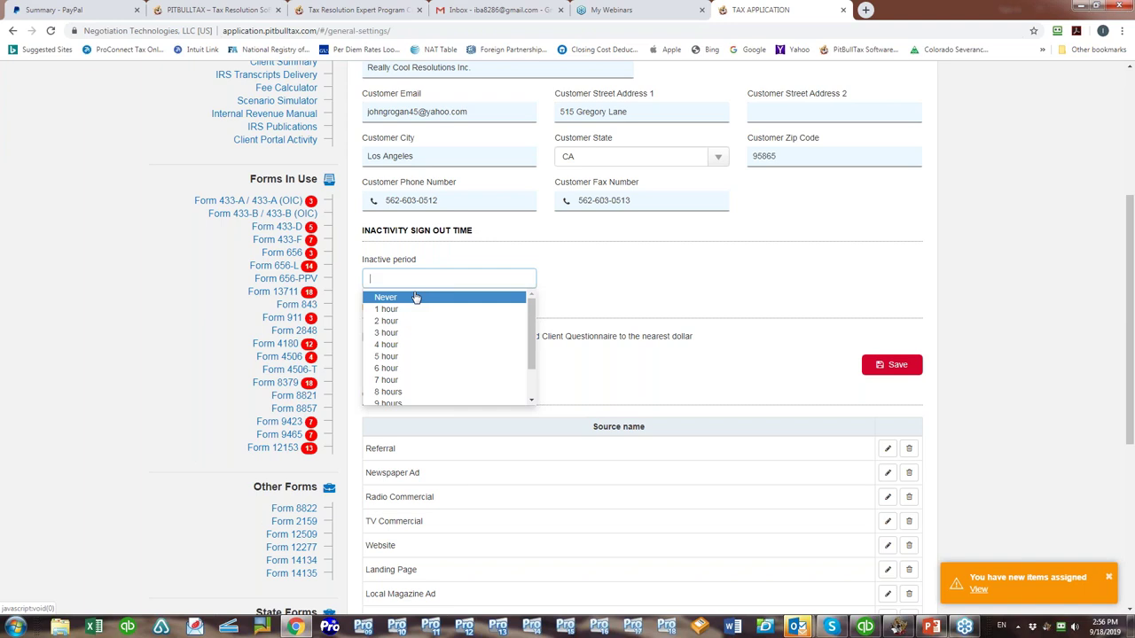
left_click(399, 322)
Open the To Do Settings and review the To Do types and the filter settings for clients and users.
scroll(743, 255, "up", 1)
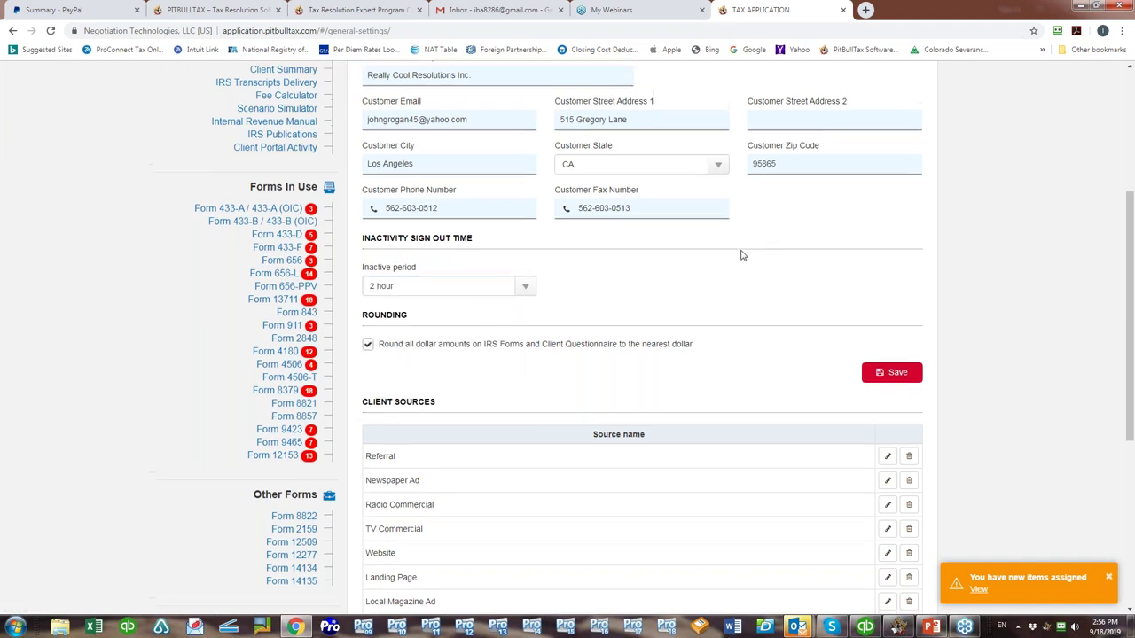
scroll(743, 255, "up", 3)
left_click(507, 113)
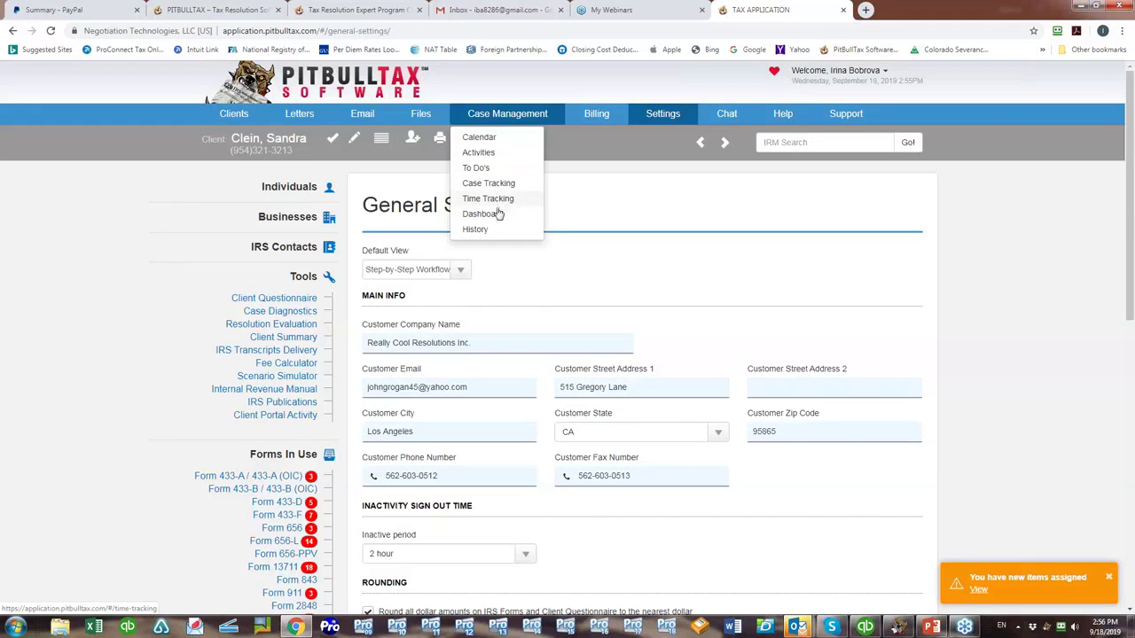
left_click(659, 114)
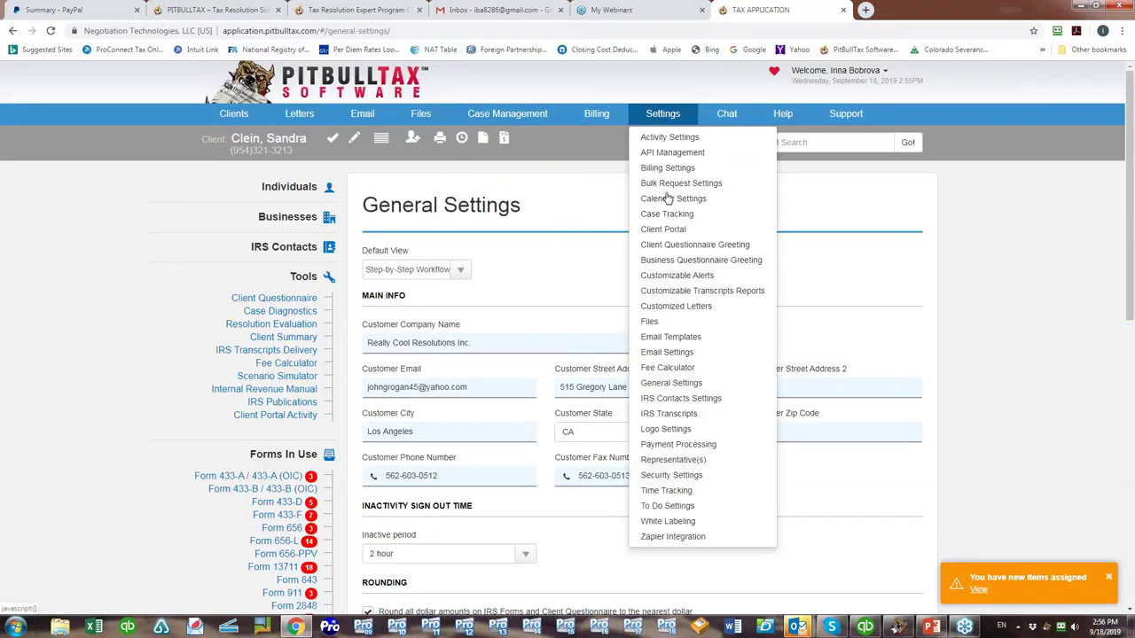
left_click(669, 506)
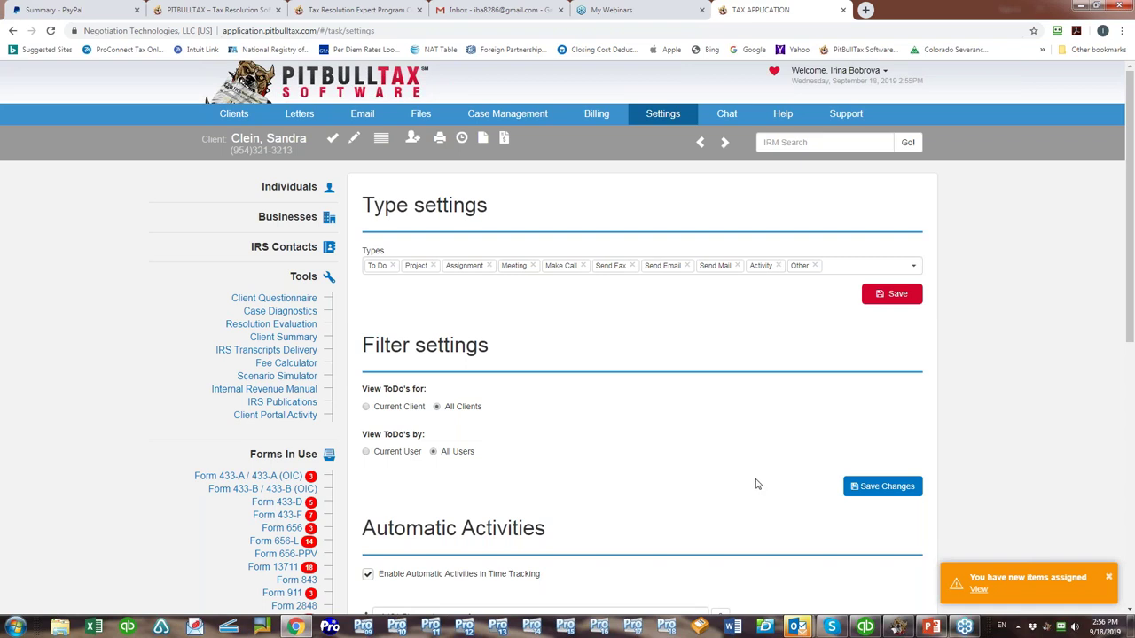
left_click(377, 265)
scroll(701, 292, "down", 2)
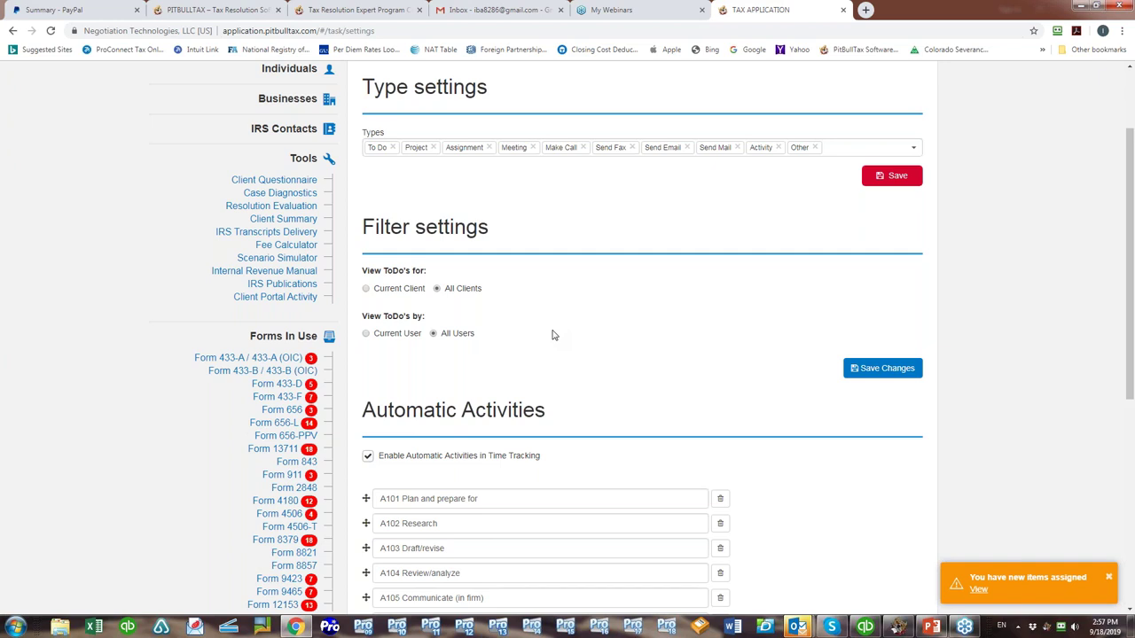
scroll(567, 339, "down", 3)
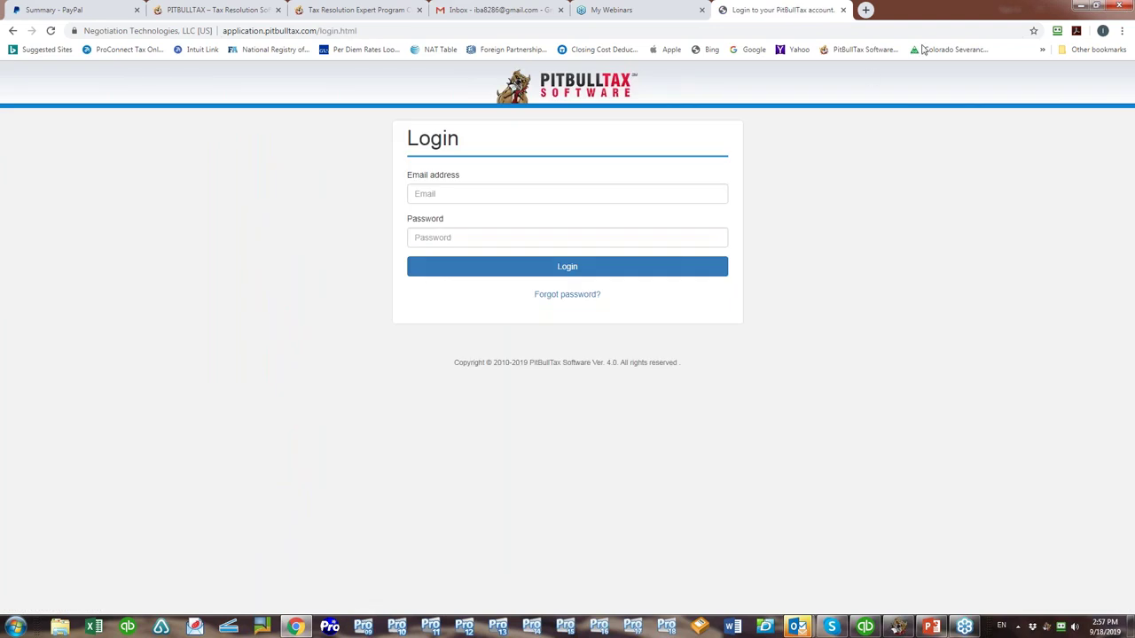
Log back in with the email and password of the saved RoboForm test login, visit Case Tracking and open the To Do's list.
left_click(1057, 31)
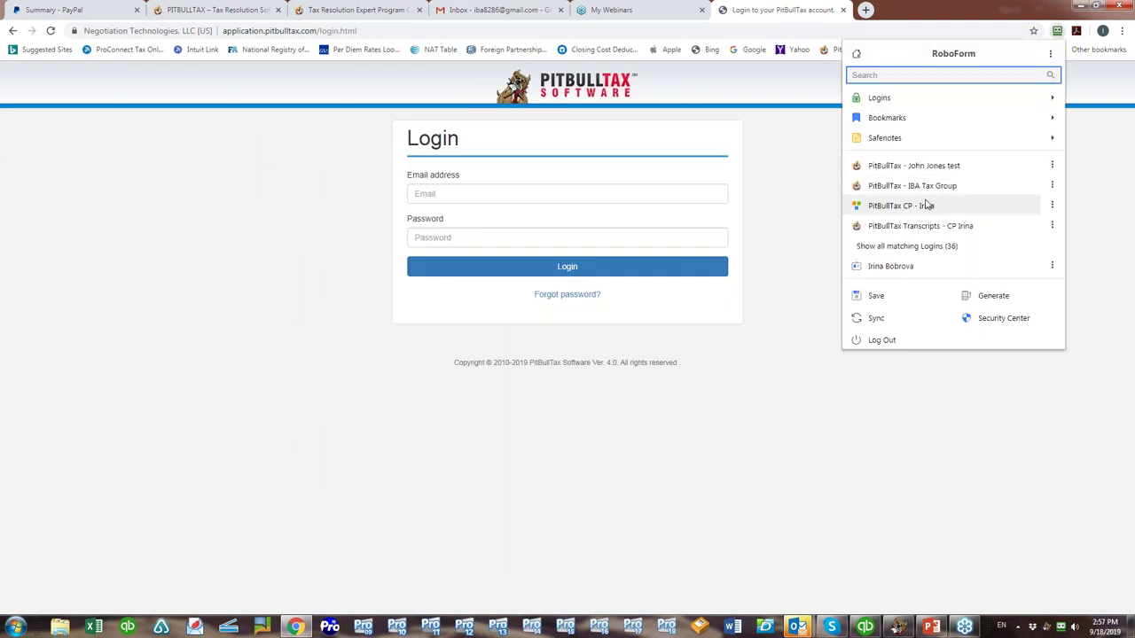
left_click(932, 165)
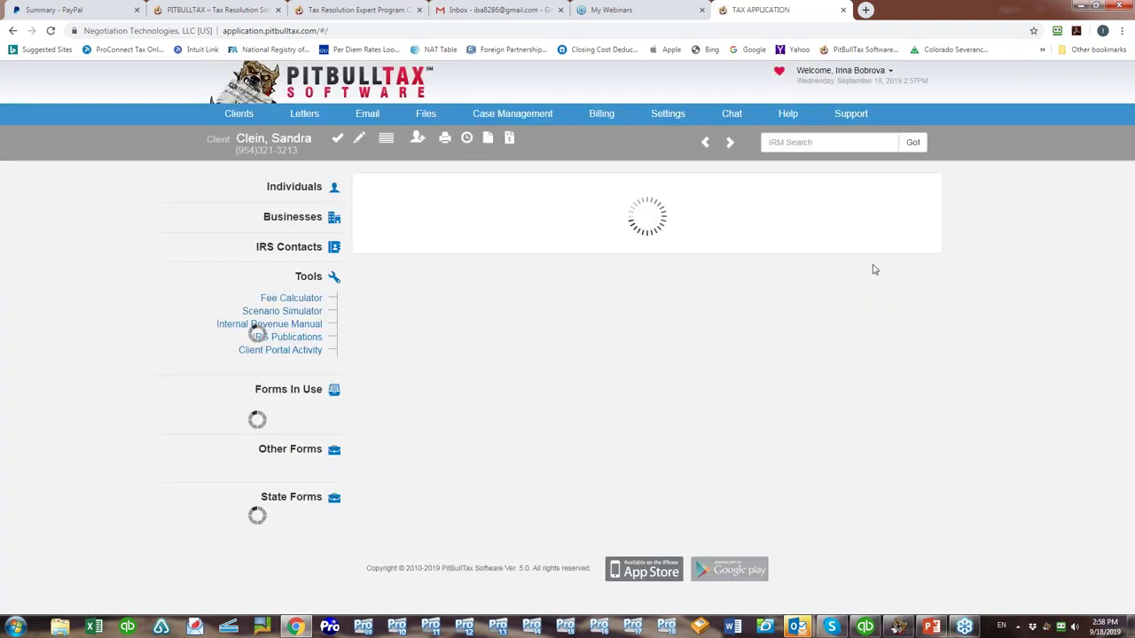
left_click(505, 114)
mouse_move(507, 115)
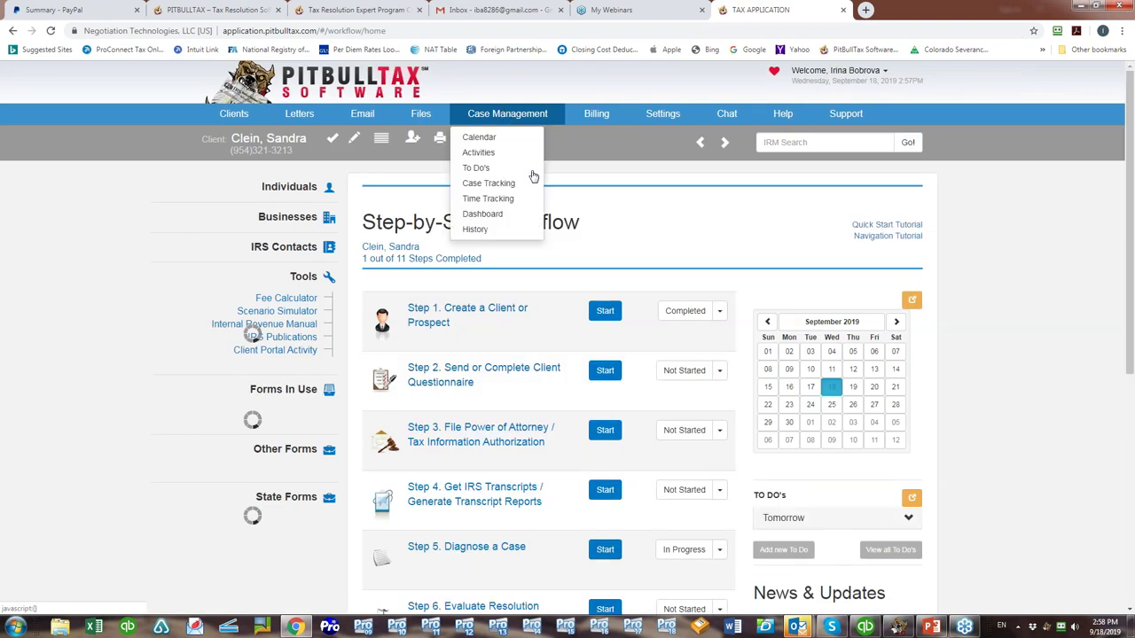
left_click(488, 183)
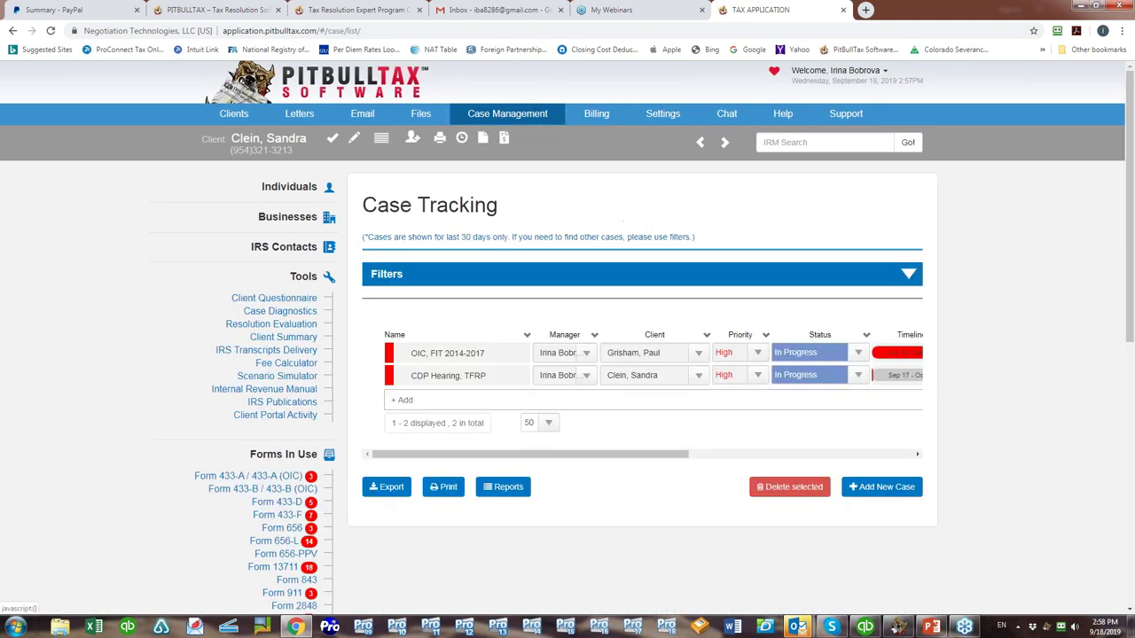
left_click(507, 113)
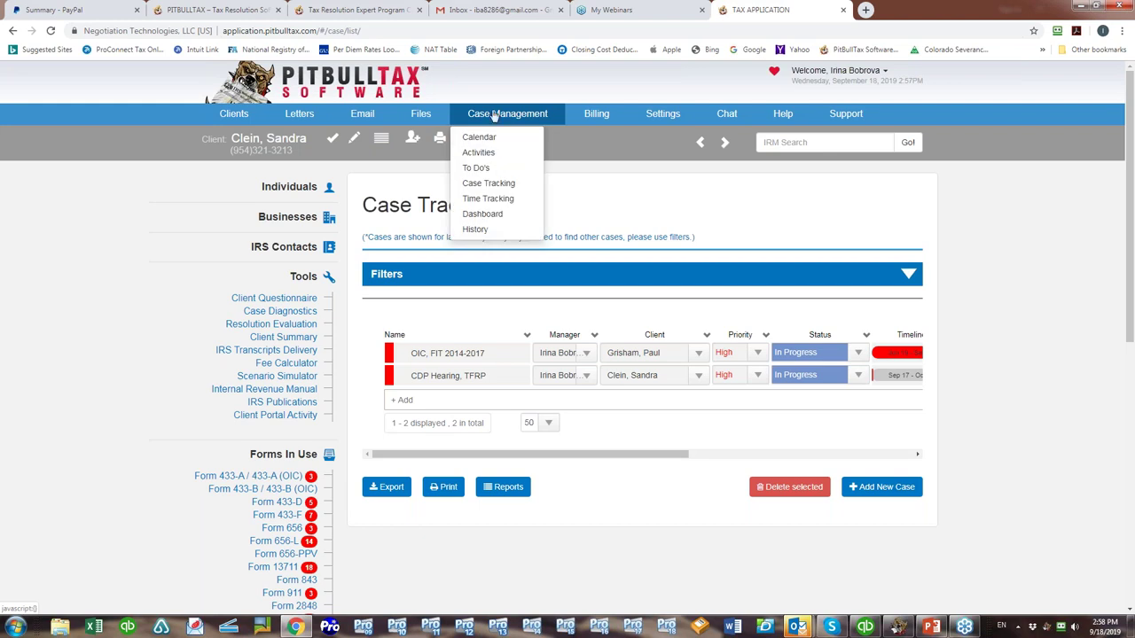
left_click(479, 168)
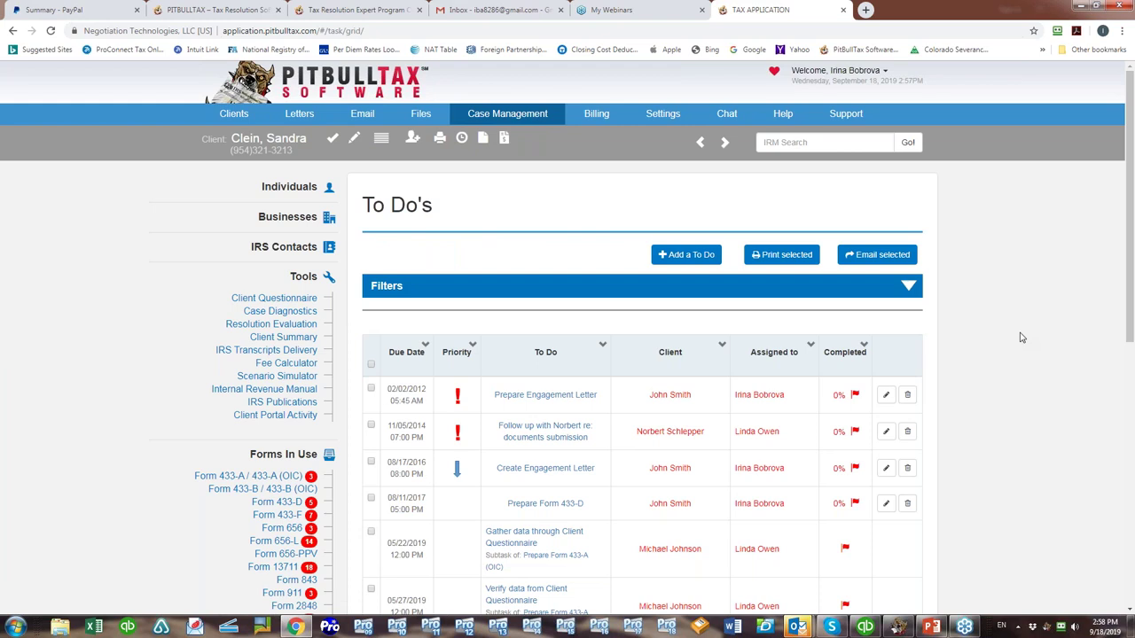
Return to the To Do Settings and examine the automatic activities defined for time tracking.
scroll(1019, 337, "down", 1)
scroll(886, 266, "up", 1)
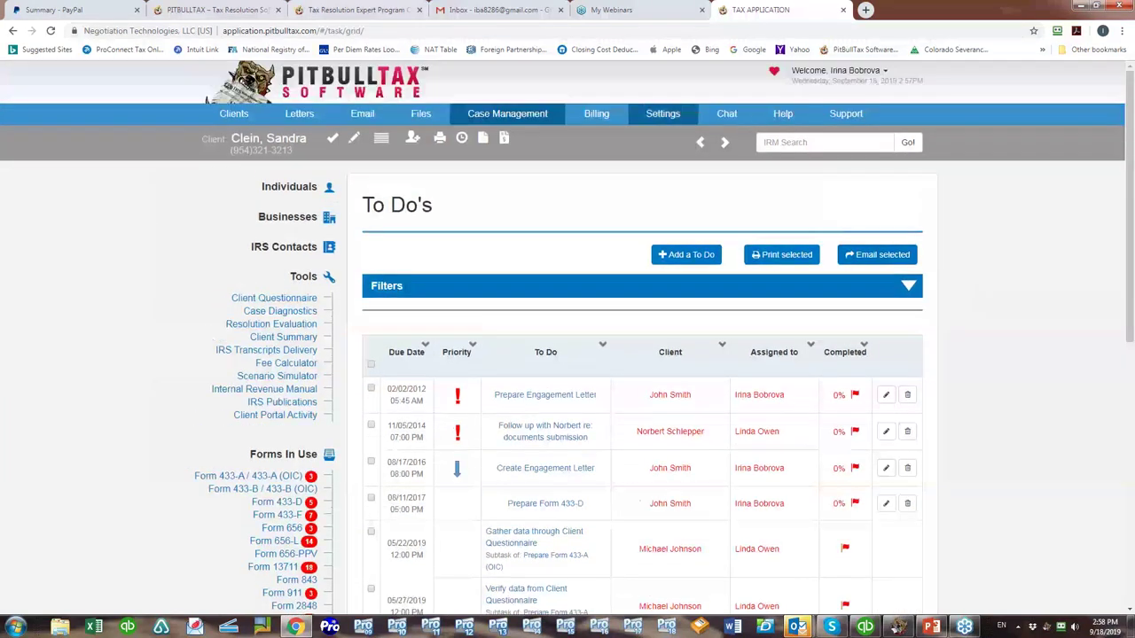
left_click(662, 115)
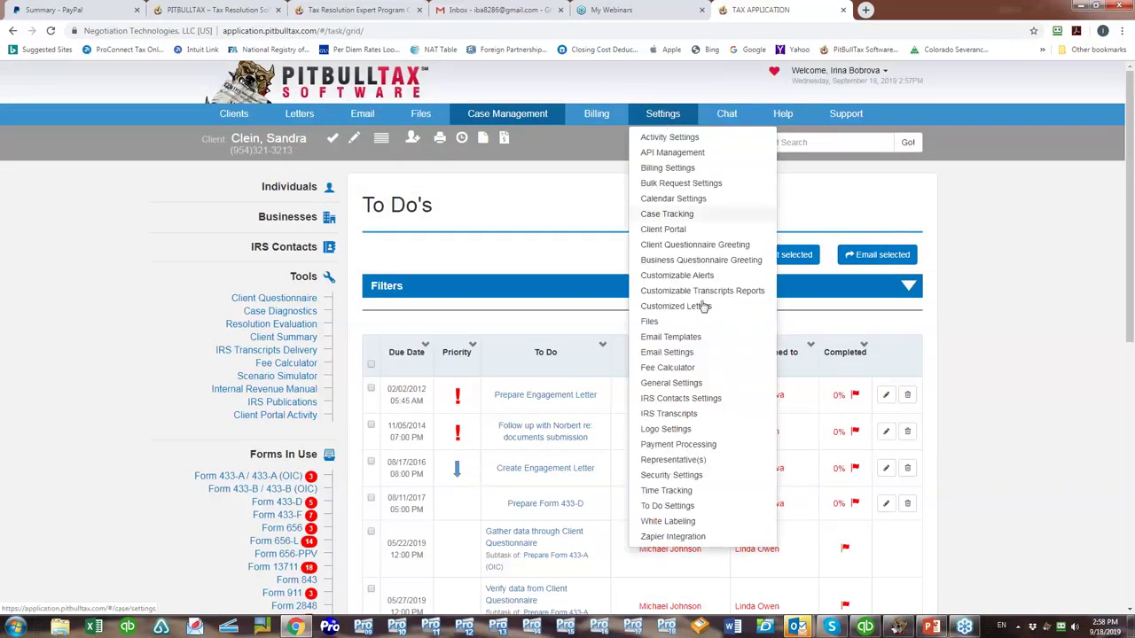
left_click(676, 505)
scroll(984, 427, "down", 3)
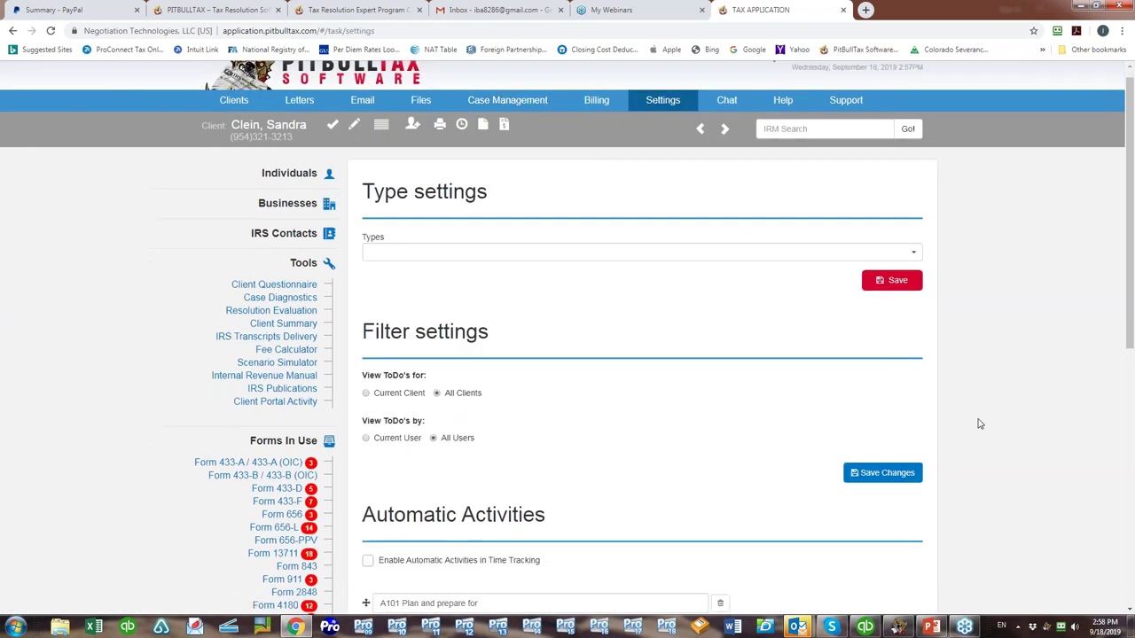
scroll(978, 423, "down", 2)
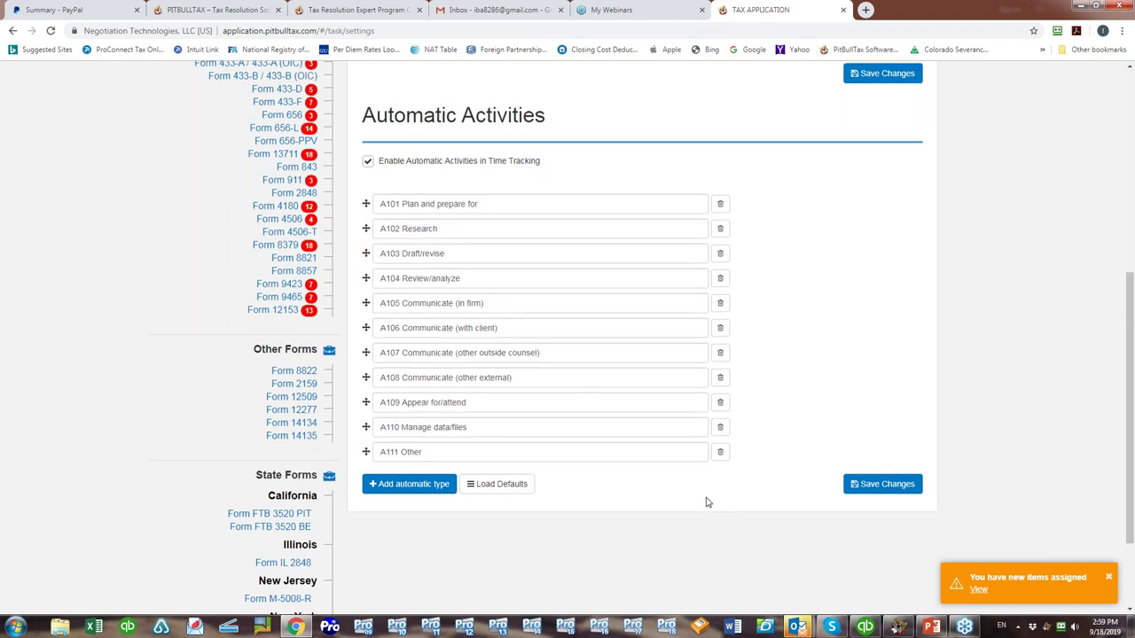
Open the Calendar and go to the Calendar Settings to view the Google Calendar and Microsoft Outlook sync options.
scroll(706, 501, "up", 5)
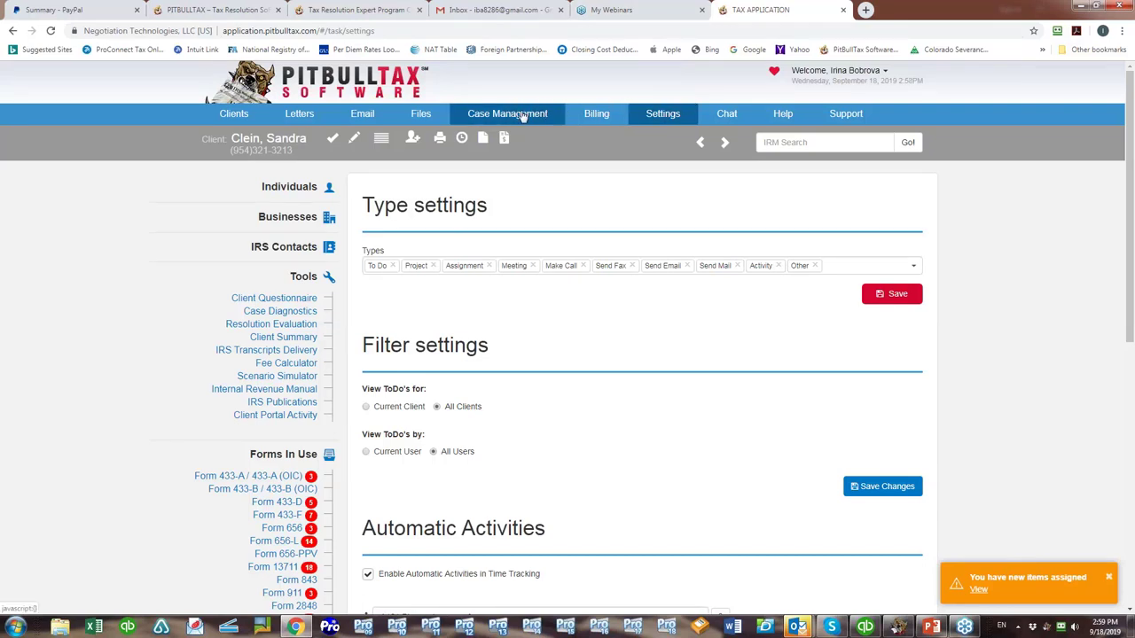
left_click(523, 116)
left_click(484, 139)
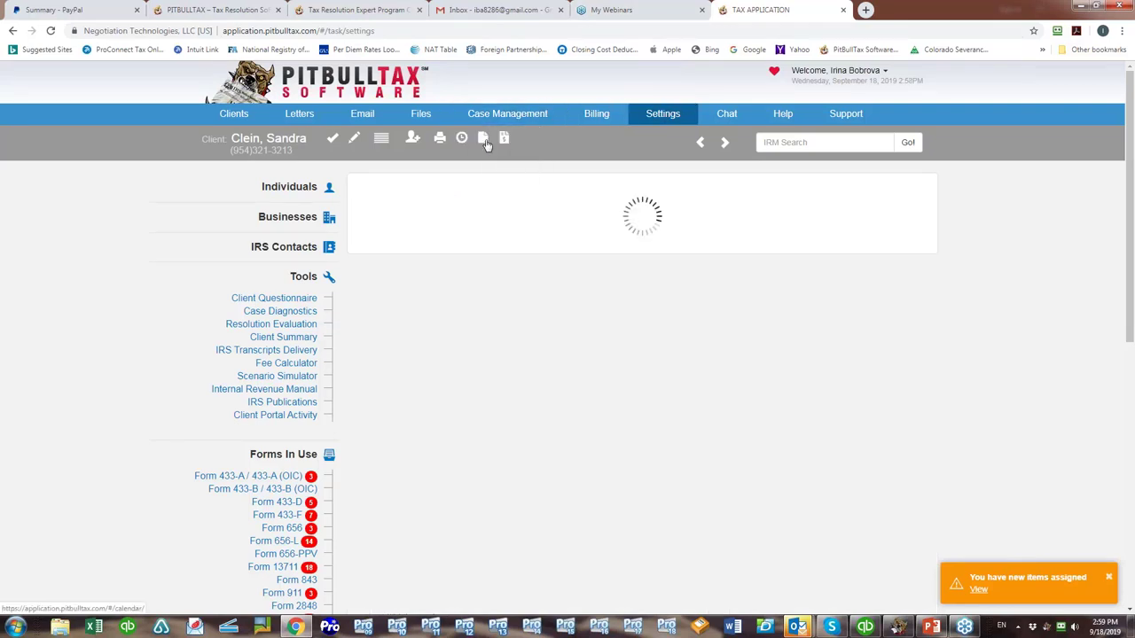
left_click(663, 115)
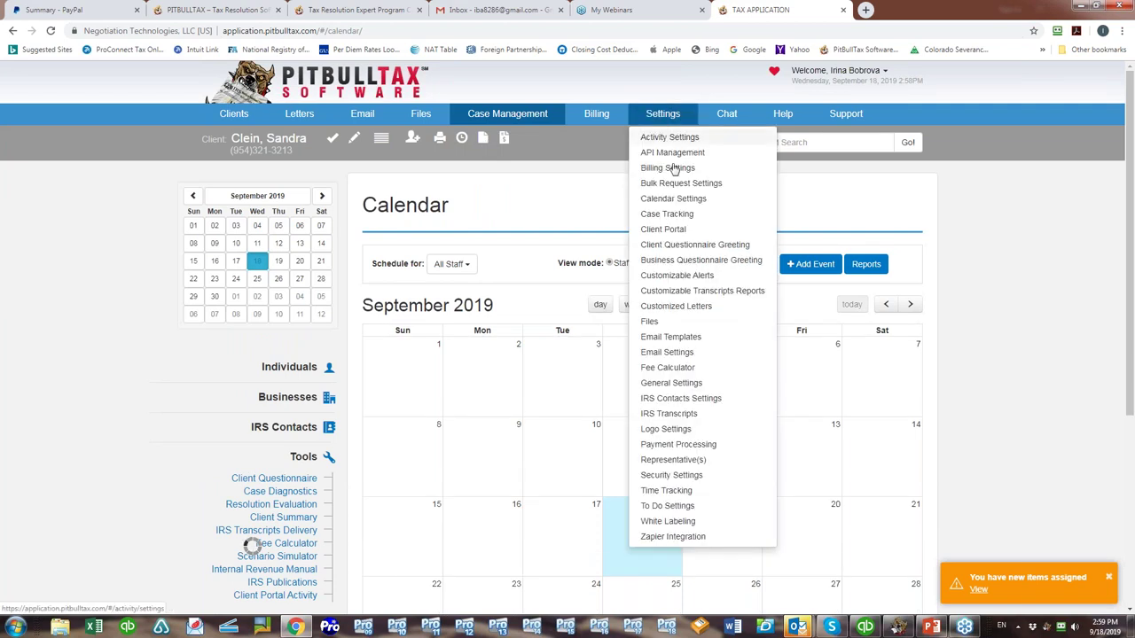
left_click(695, 201)
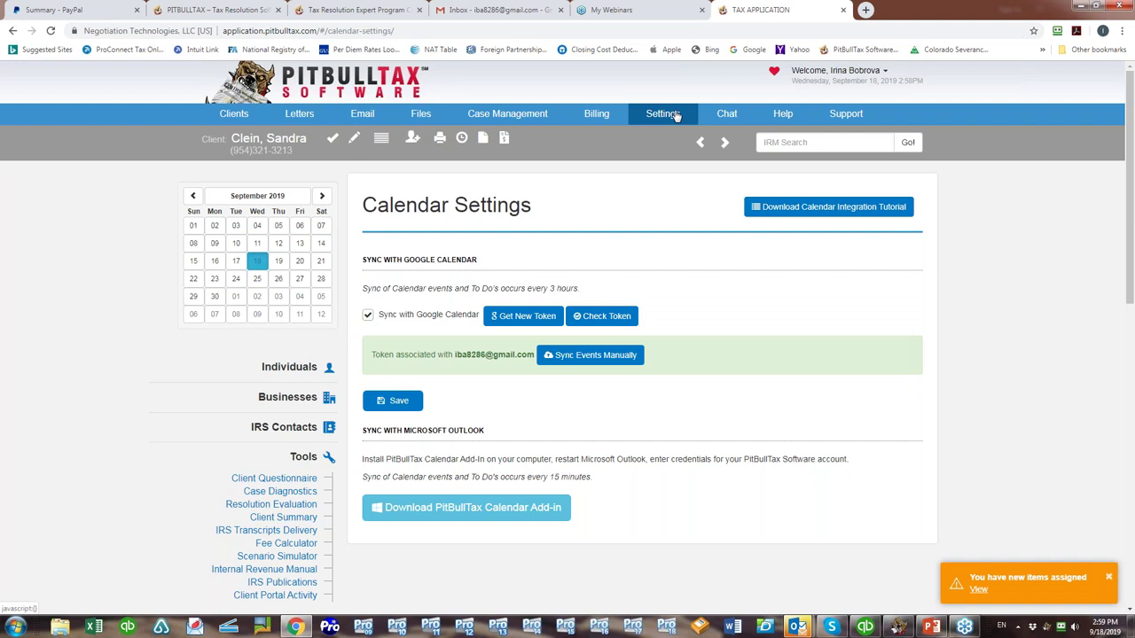
Glance at the Gmail inbox, return to the PitBullTax Calendar Settings and open the Calendar Integration Tutorial.
left_click(676, 116)
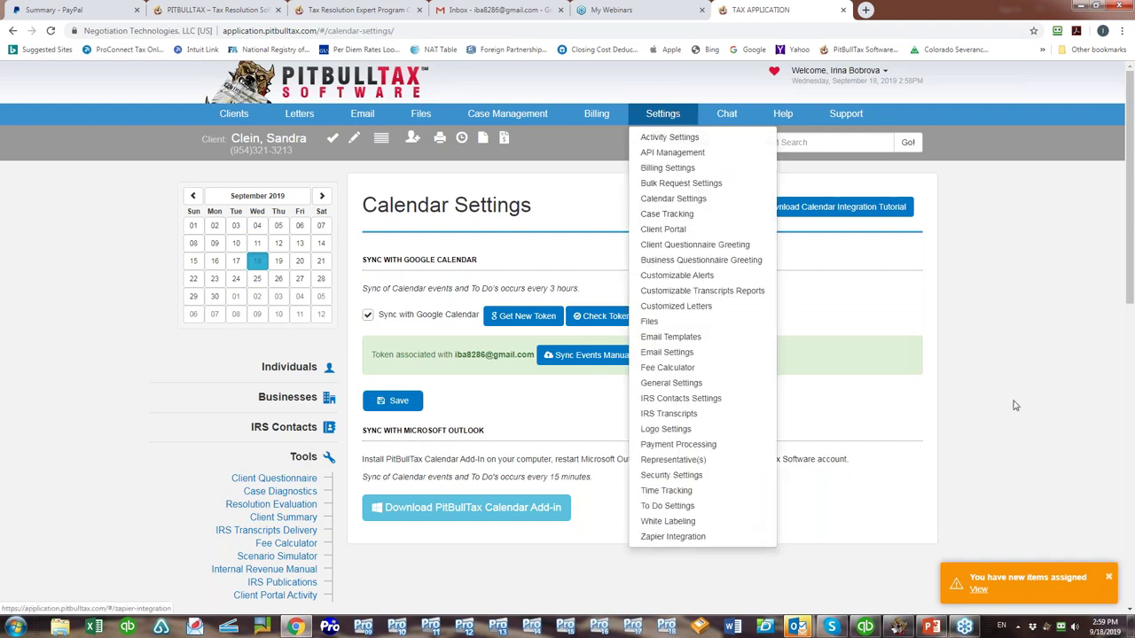
left_click(1024, 289)
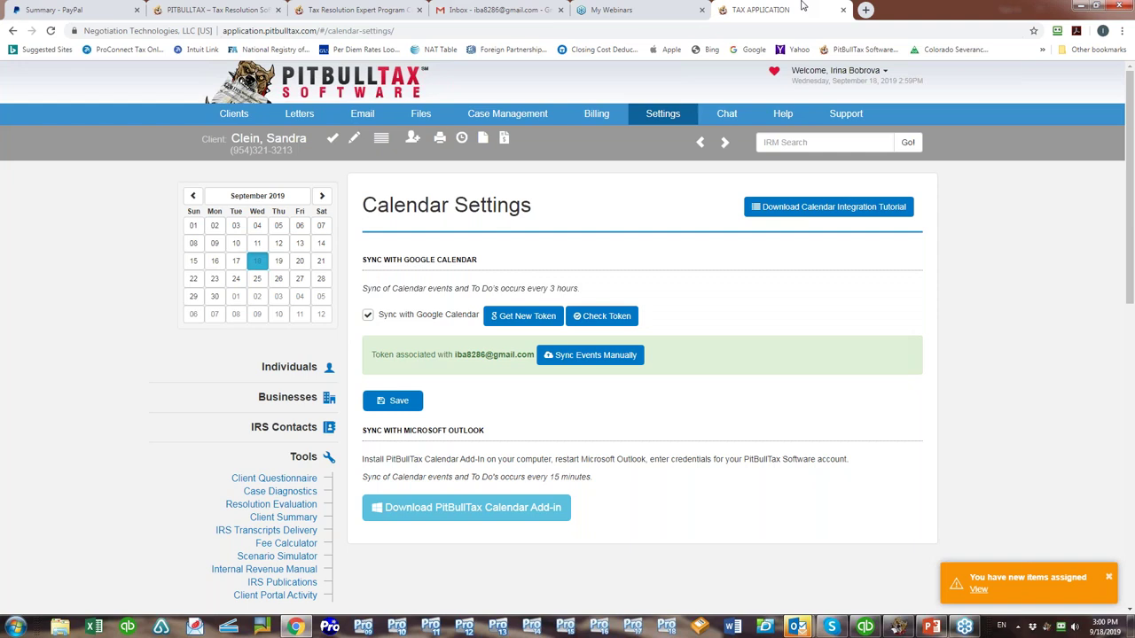
left_click(489, 12)
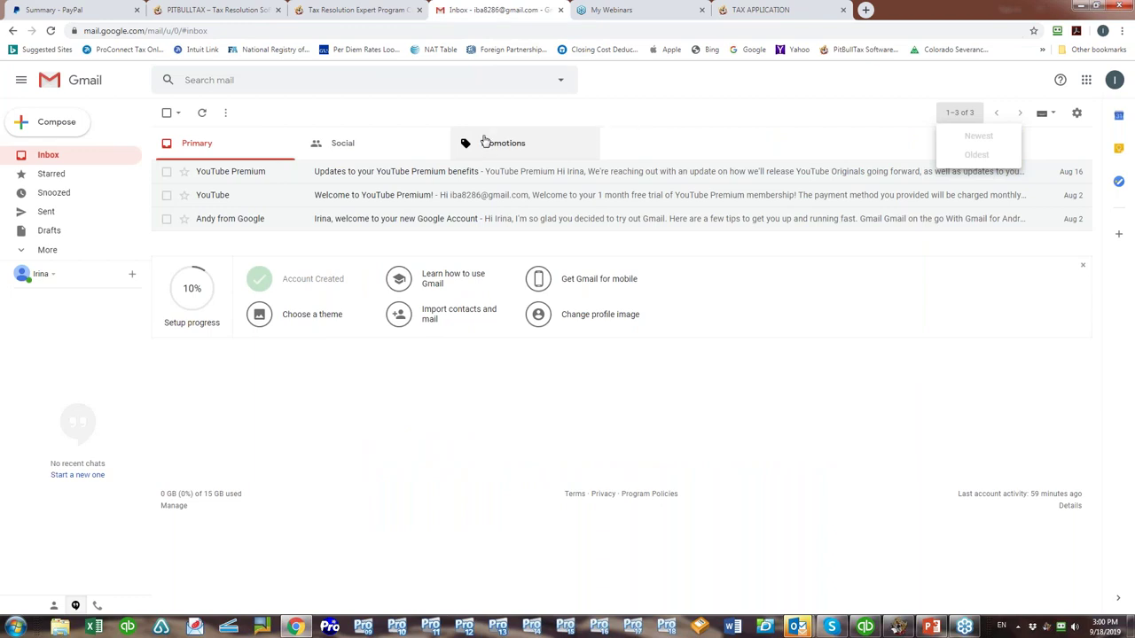
left_click(811, 10)
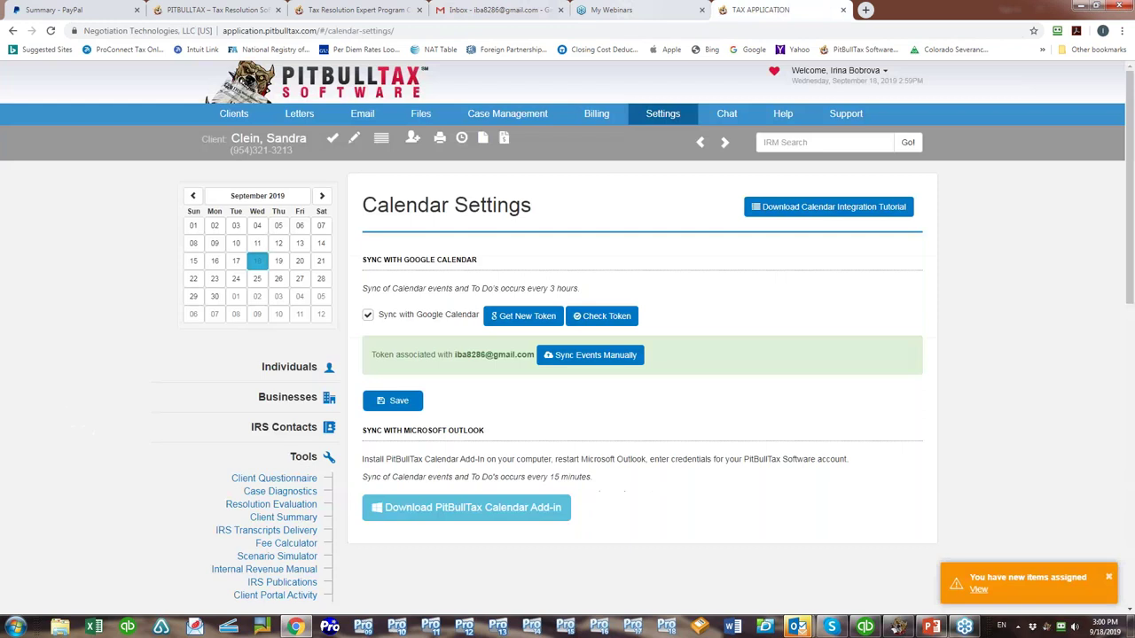
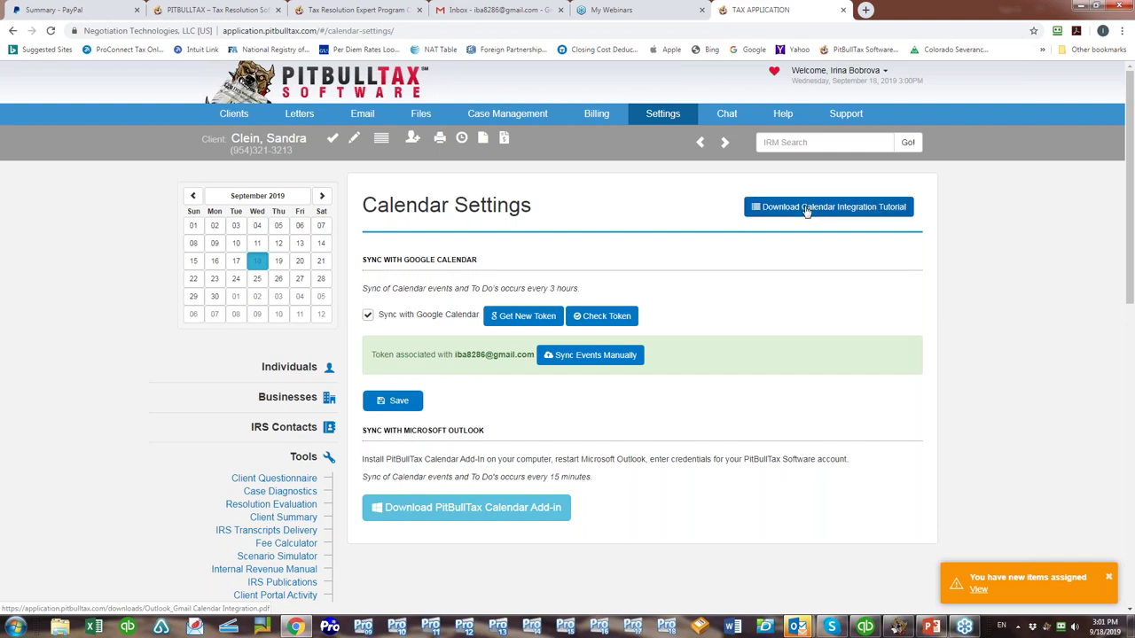
left_click(807, 207)
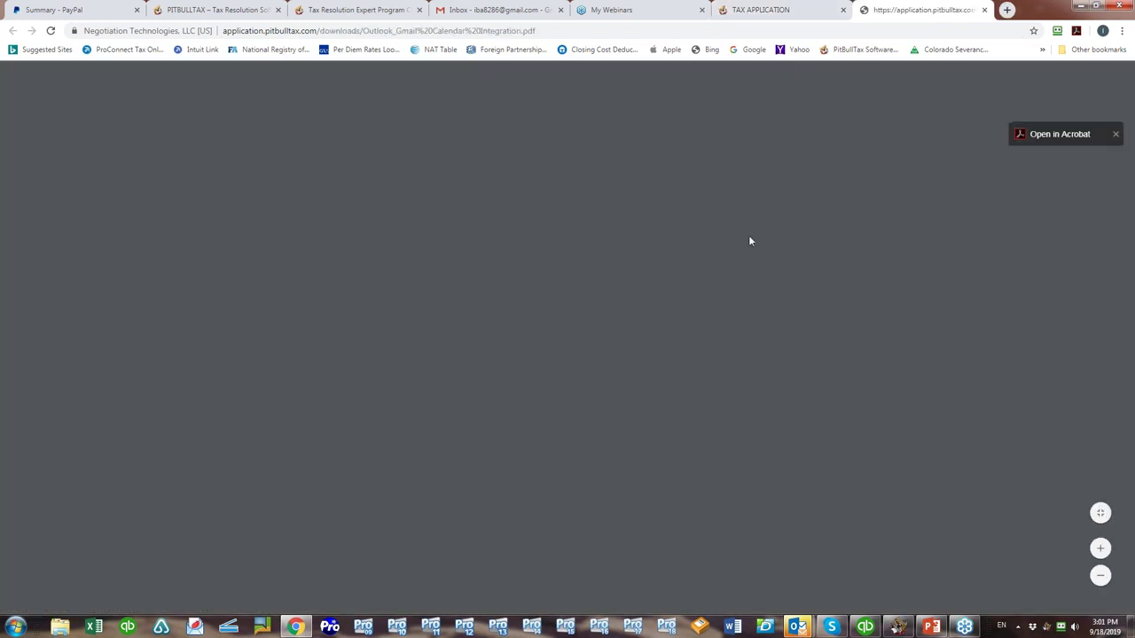
Skim the Outlook sync instructions in the Calendar Integration Tutorial and return to the tax application's Case Tracking list.
scroll(672, 381, "down", 1)
scroll(672, 381, "down", 15)
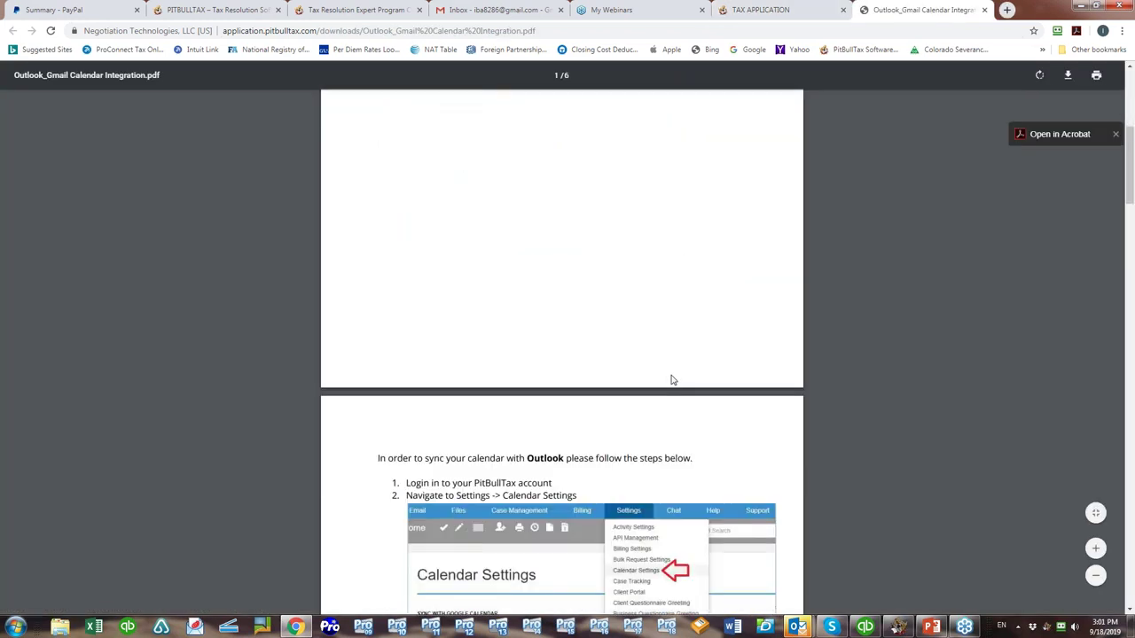
scroll(672, 379, "up", 15)
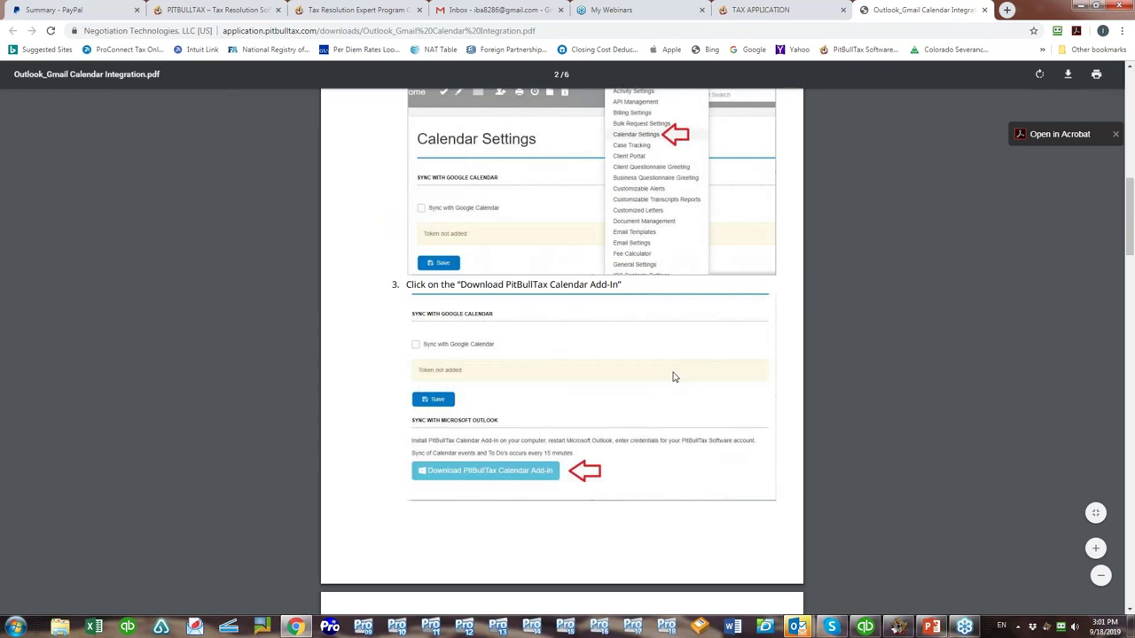
left_click(772, 10)
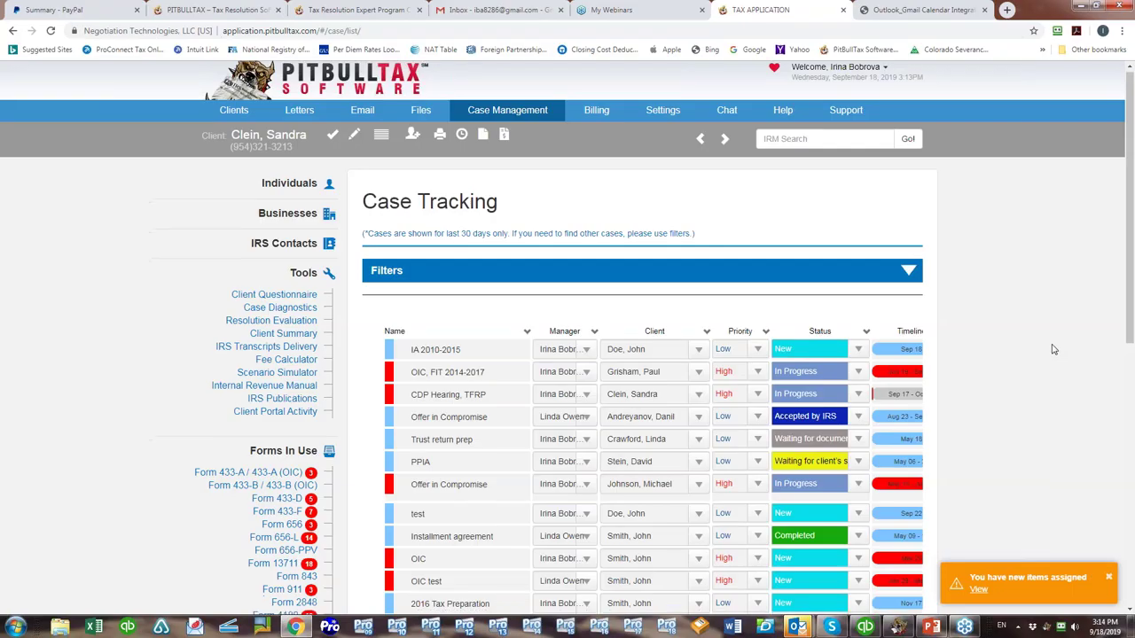
Look over the Case Tracking list, including its timeline, modified date and latest activity columns.
scroll(1051, 347, "down", 2)
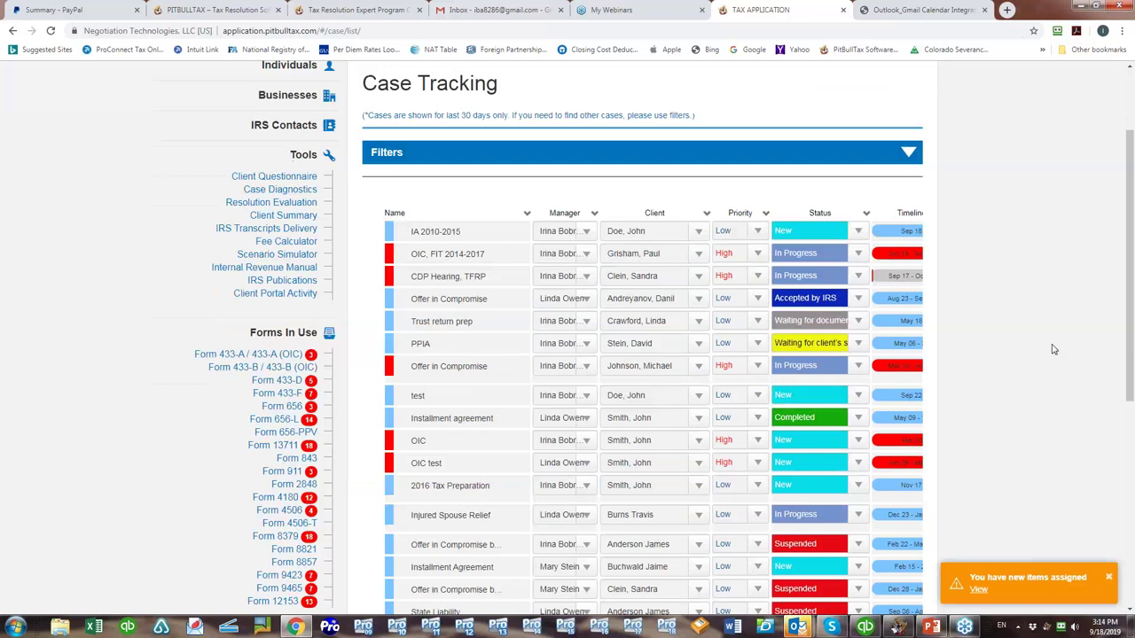
scroll(1051, 349, "down", 2)
scroll(1051, 348, "up", 2)
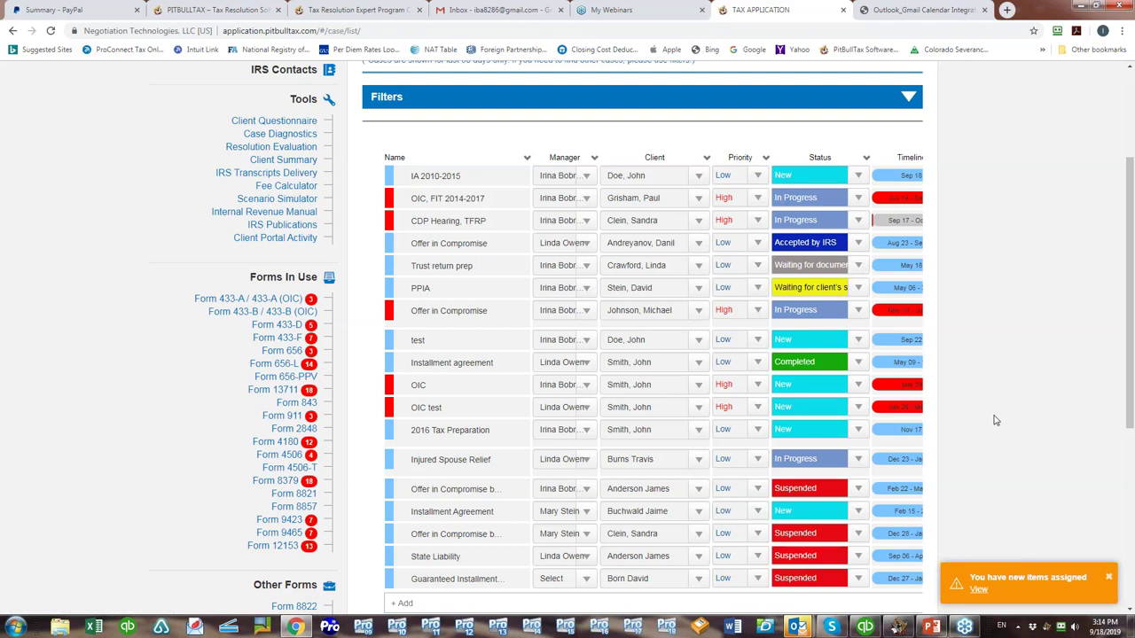
scroll(995, 420, "down", 2)
scroll(664, 542, "right", 3)
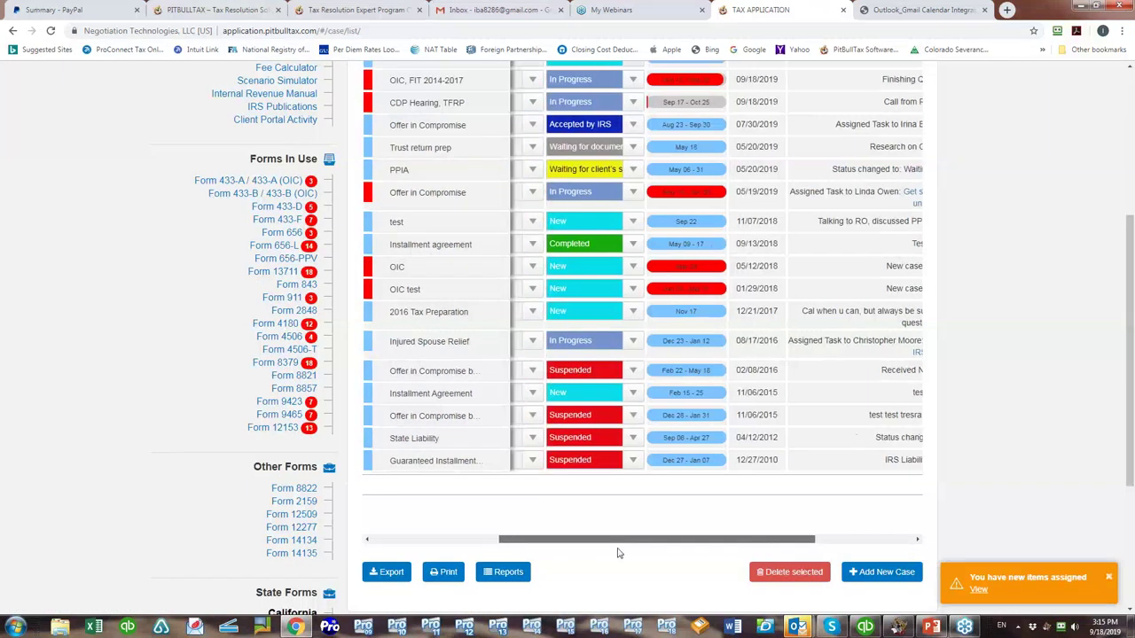
scroll(618, 554, "left", 3)
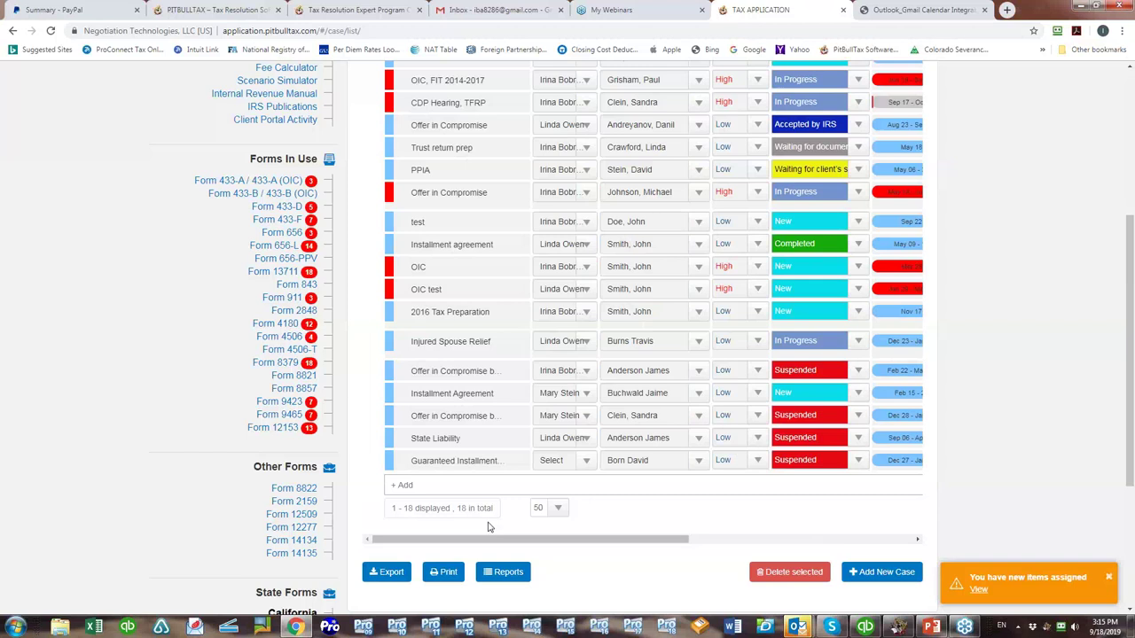
Add a new case named "CDP Hearing, FIT2015" to the Case Tracking list.
left_click(505, 480)
type("CD")
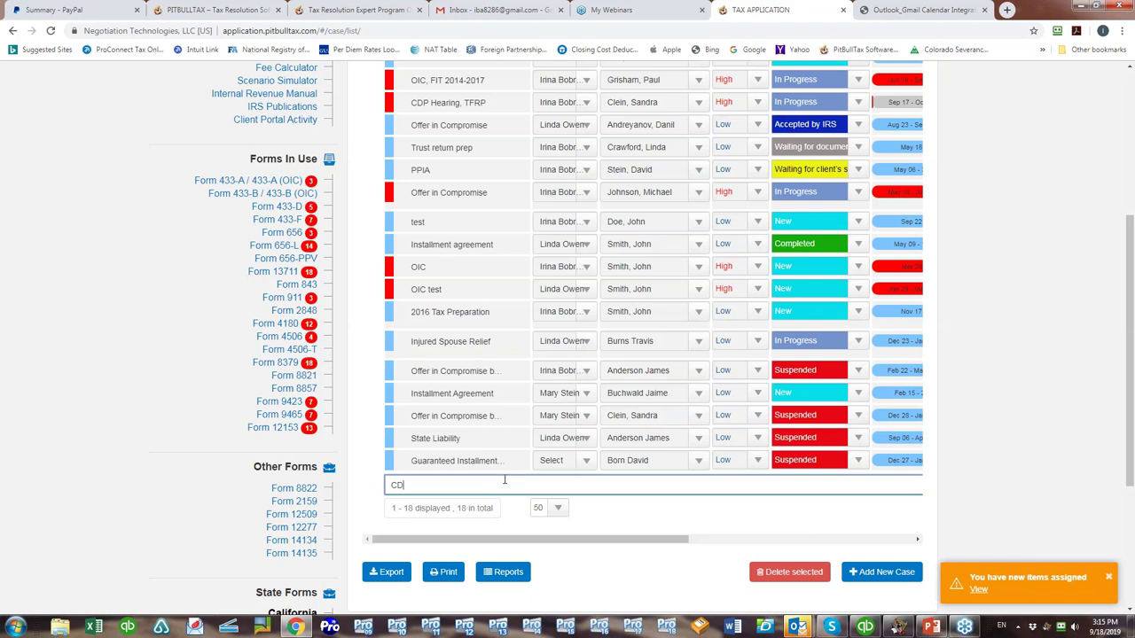
type("P Hearing")
type(". FIT2015")
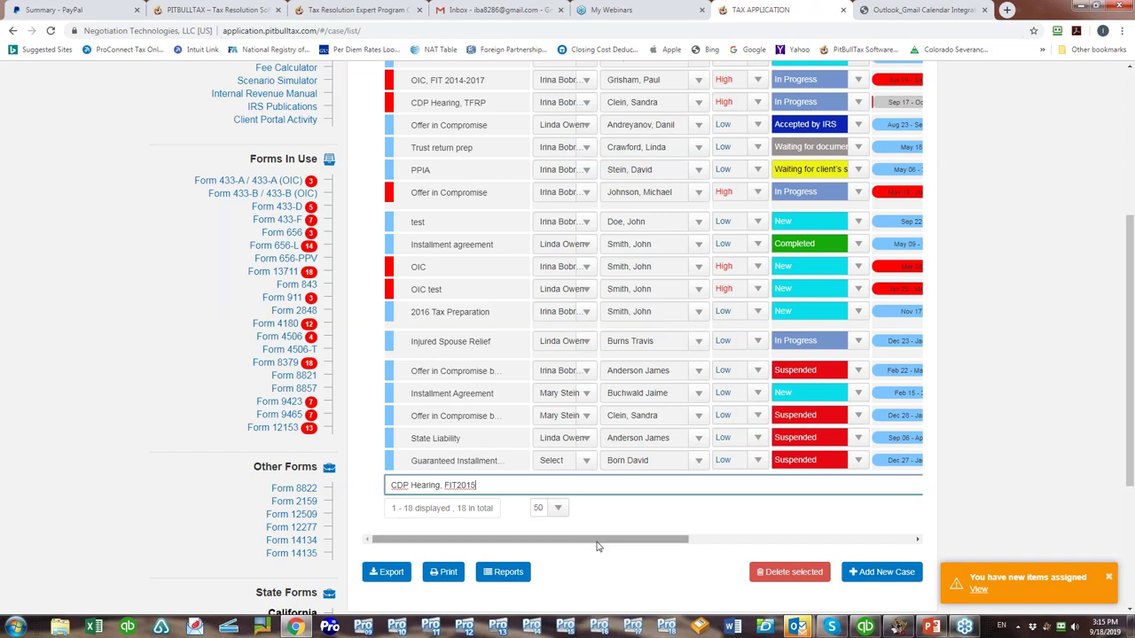
key("Return")
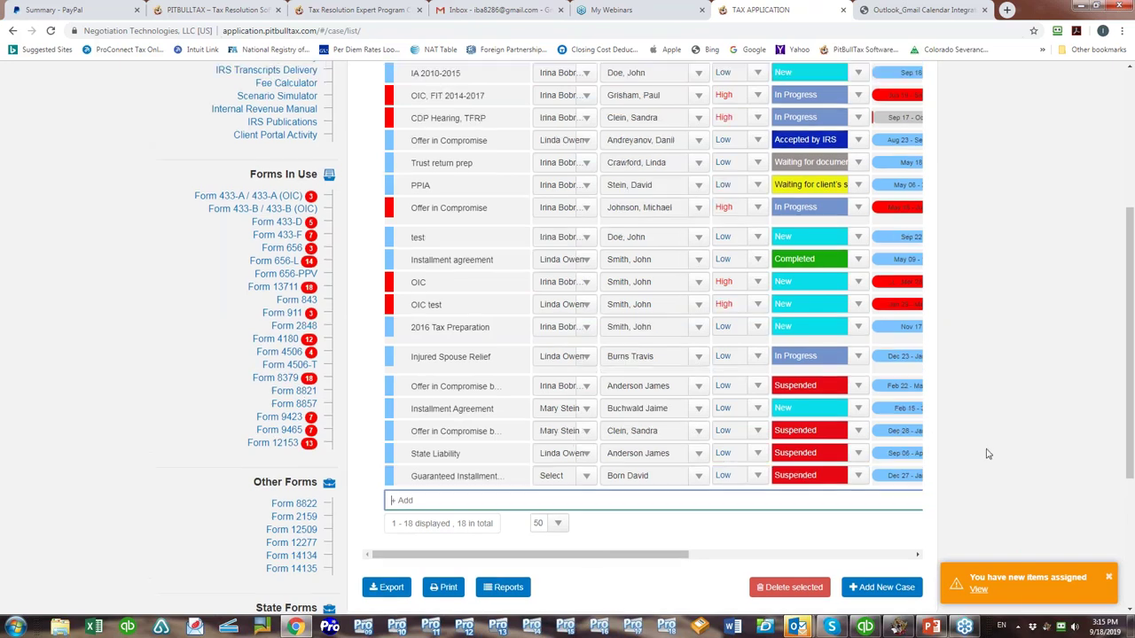
scroll(988, 454, "up", 3)
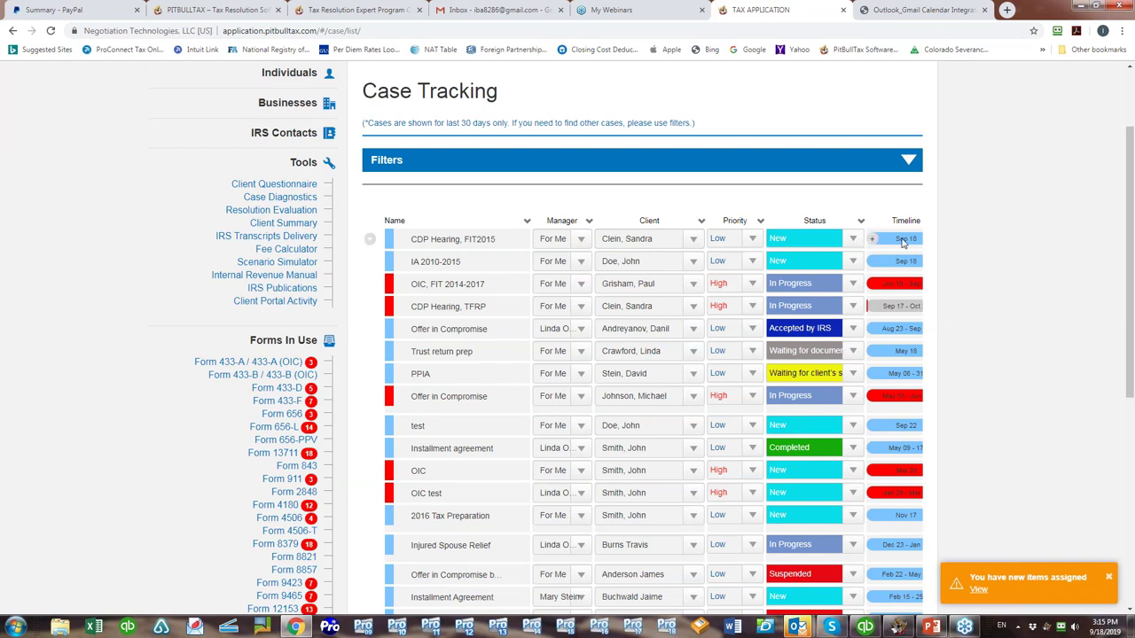
Check the cases' Latest Activity column, expand the case filters and view the category and created-date options.
scroll(982, 492, "down", 3)
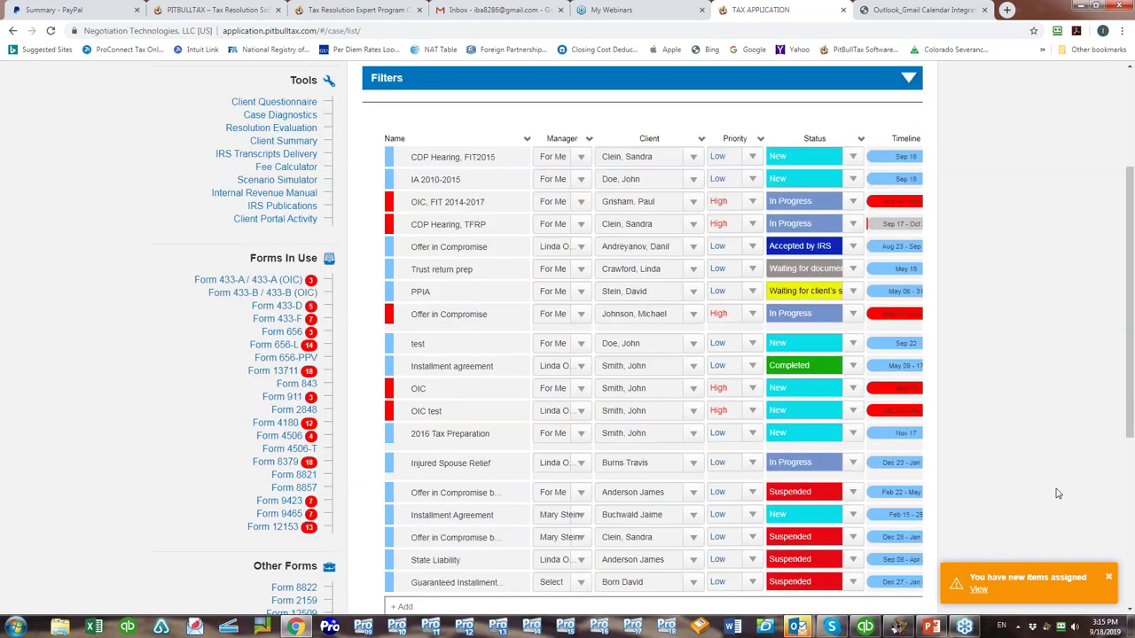
left_click(808, 568)
scroll(1004, 455, "up", 3)
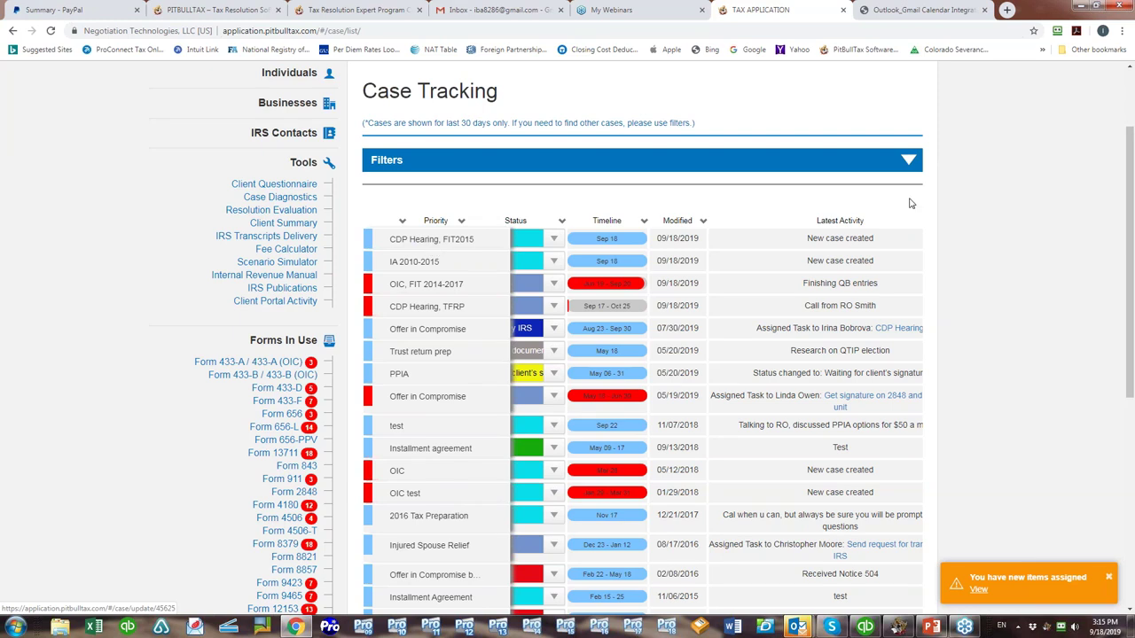
left_click(908, 162)
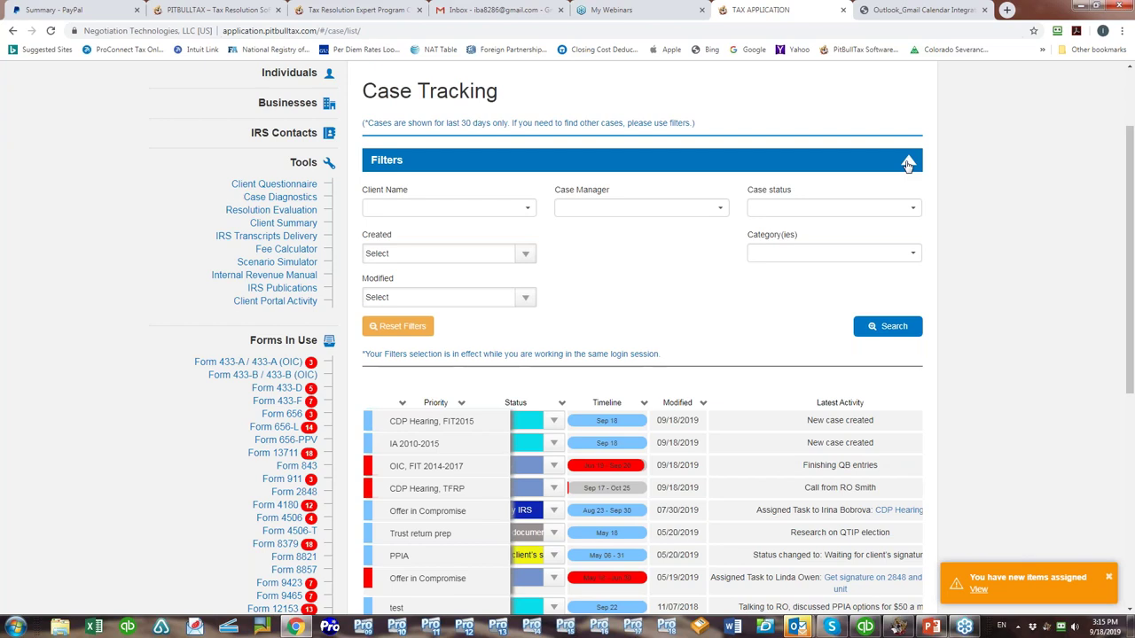
left_click(914, 253)
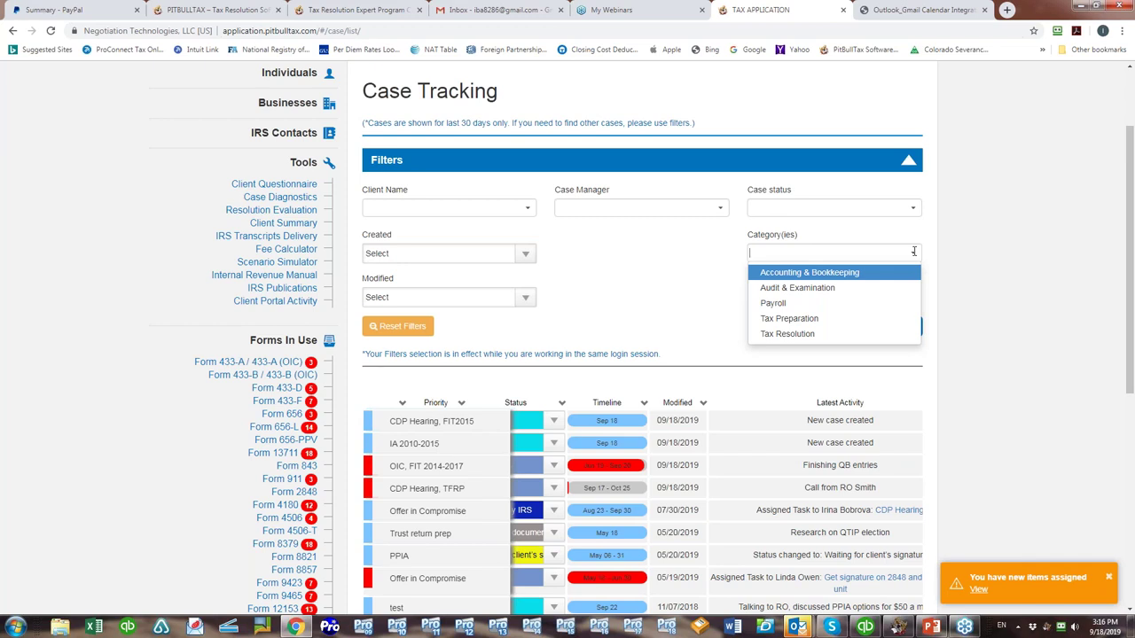
left_click(523, 256)
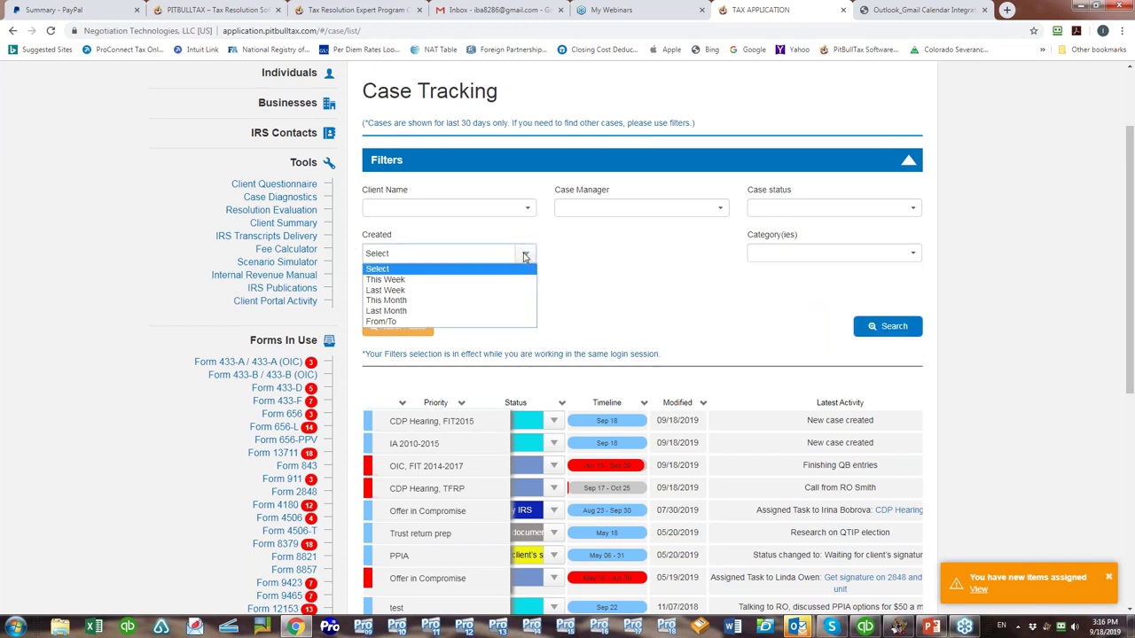
left_click(524, 256)
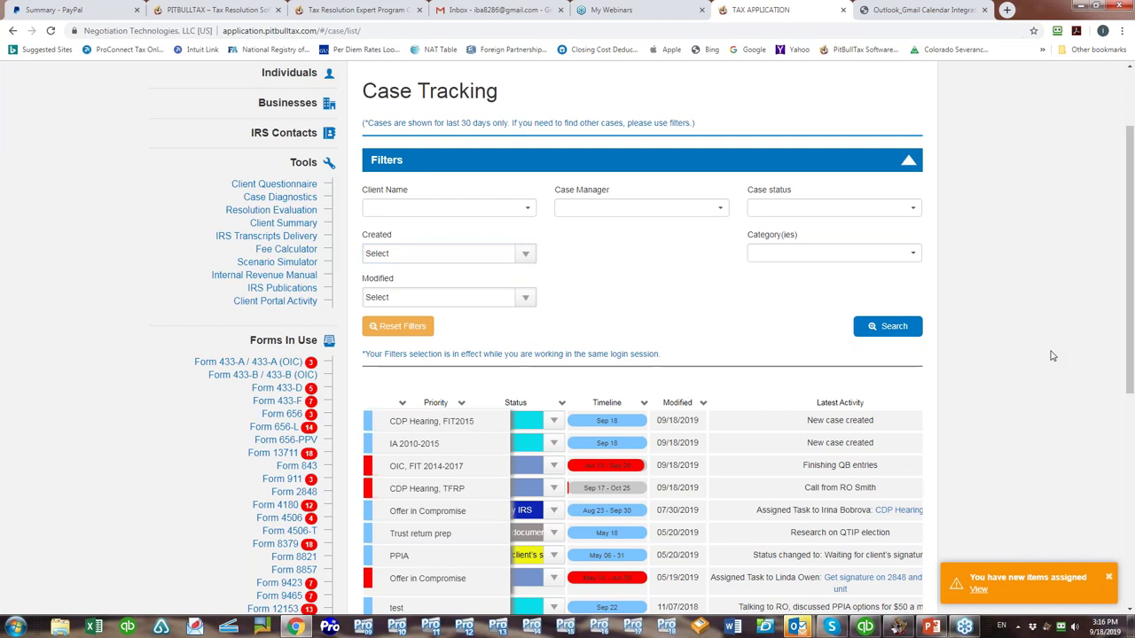
Go to the Case Tracking settings and examine the filter settings, case statuses and the color picker for the New status.
scroll(1053, 356, "up", 2)
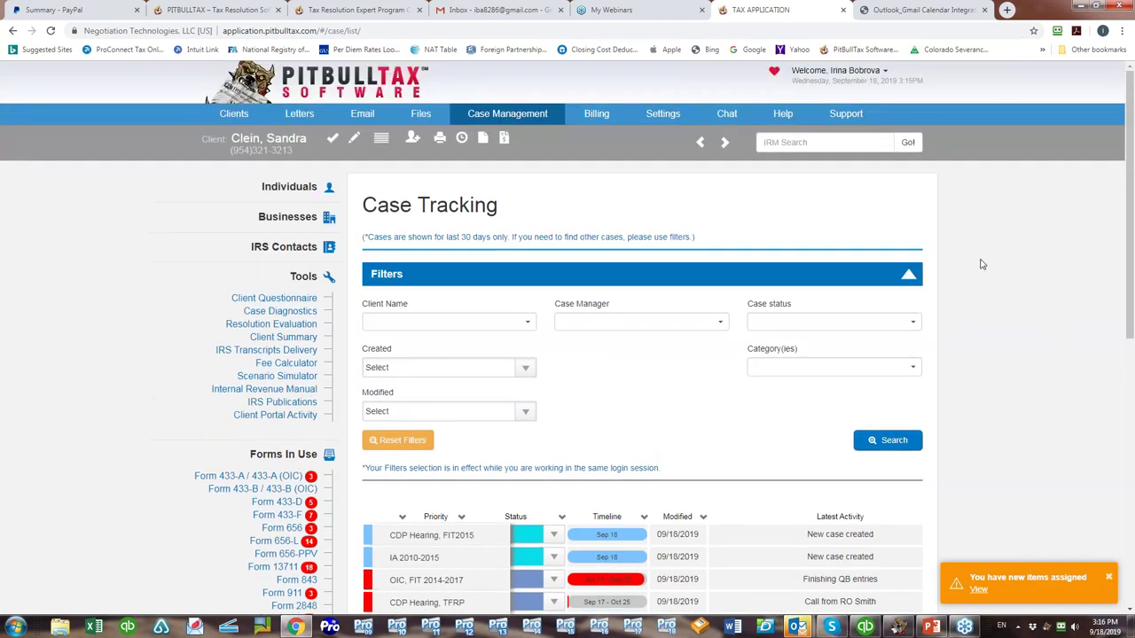
left_click(663, 117)
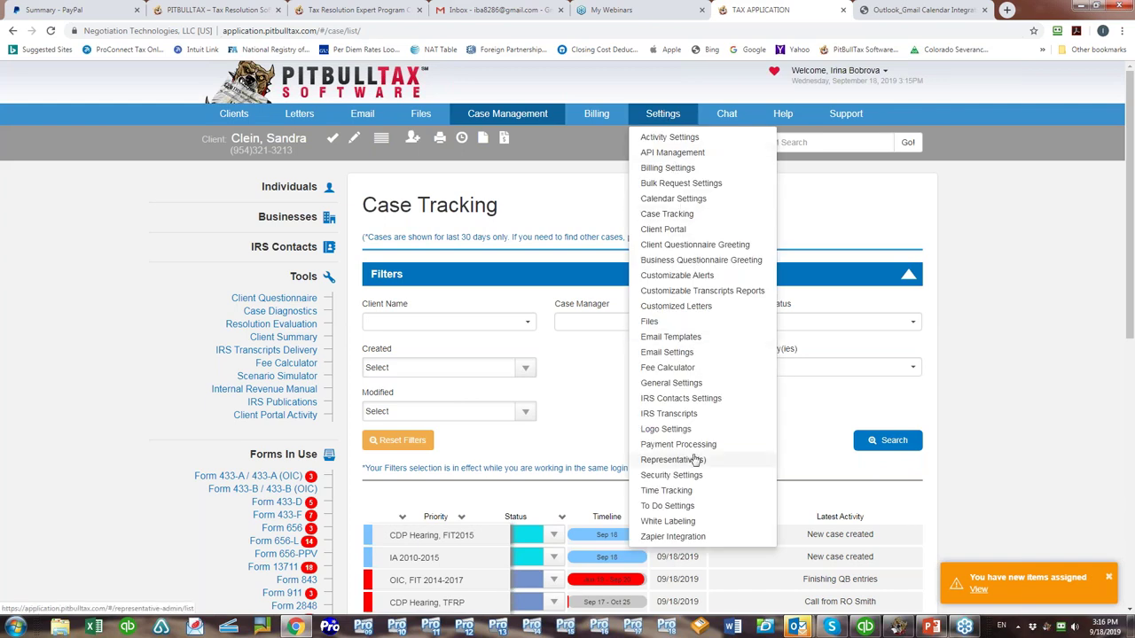
left_click(674, 214)
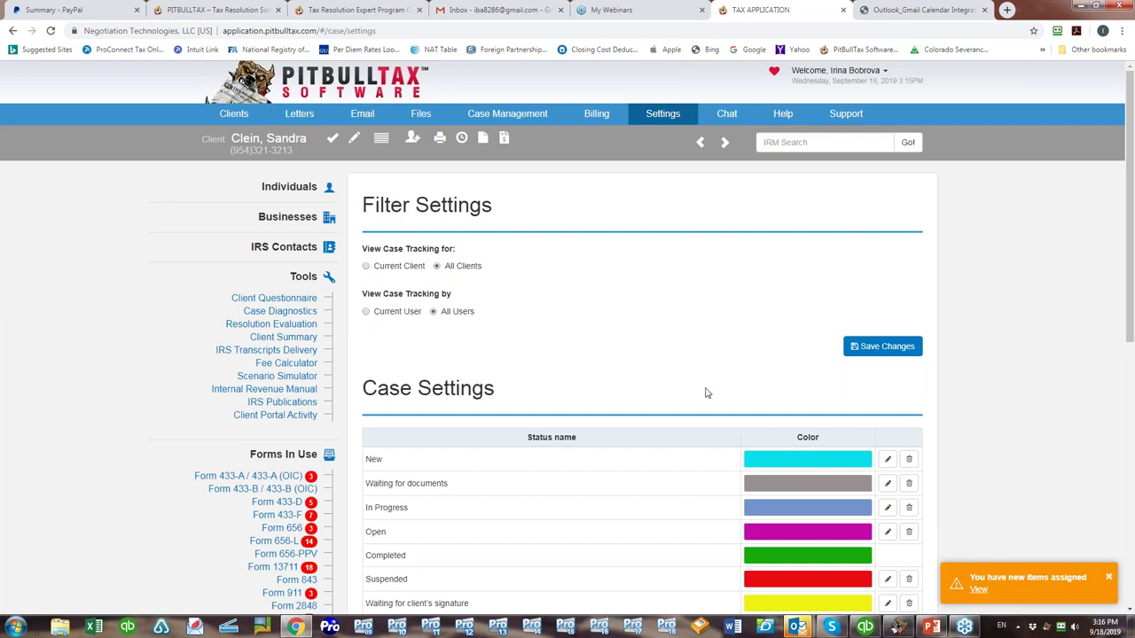
scroll(707, 393, "down", 3)
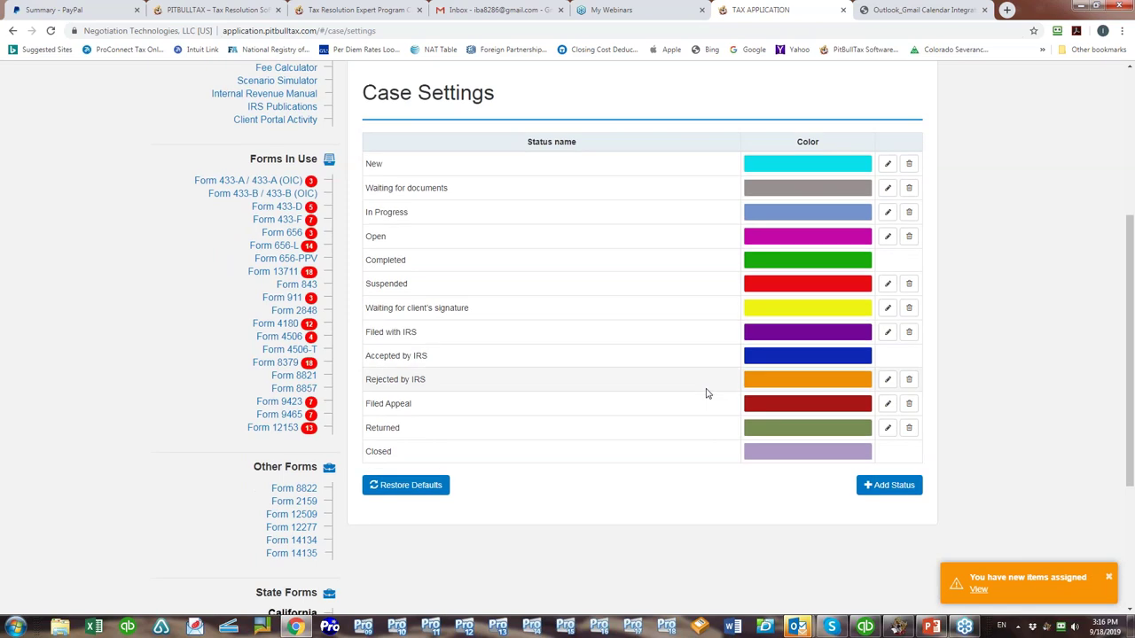
left_click(858, 172)
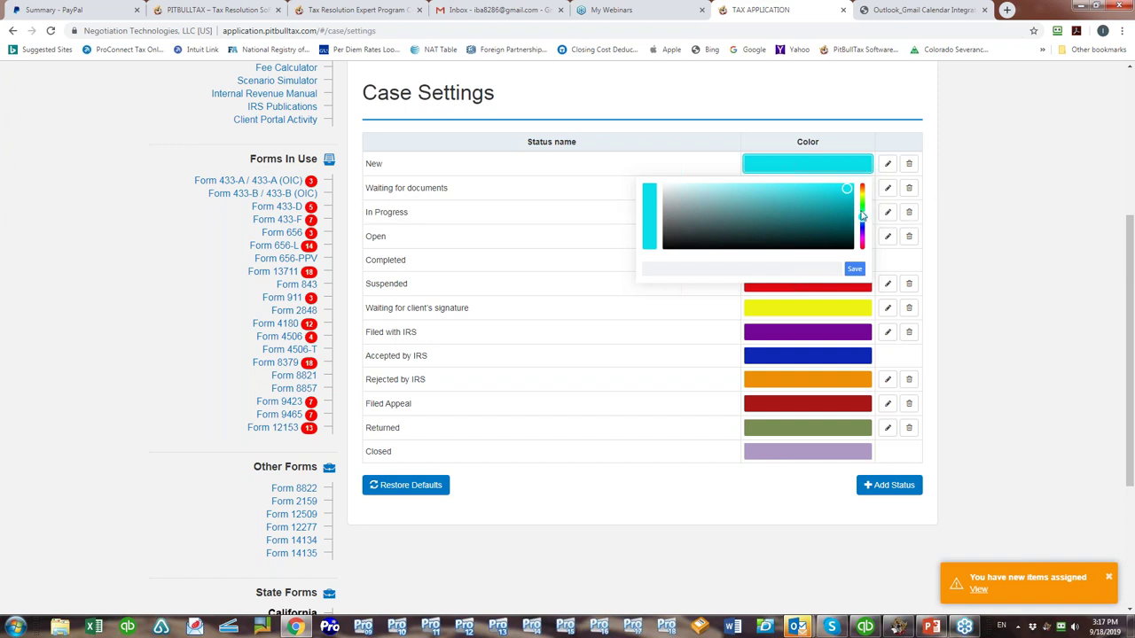
left_click(990, 195)
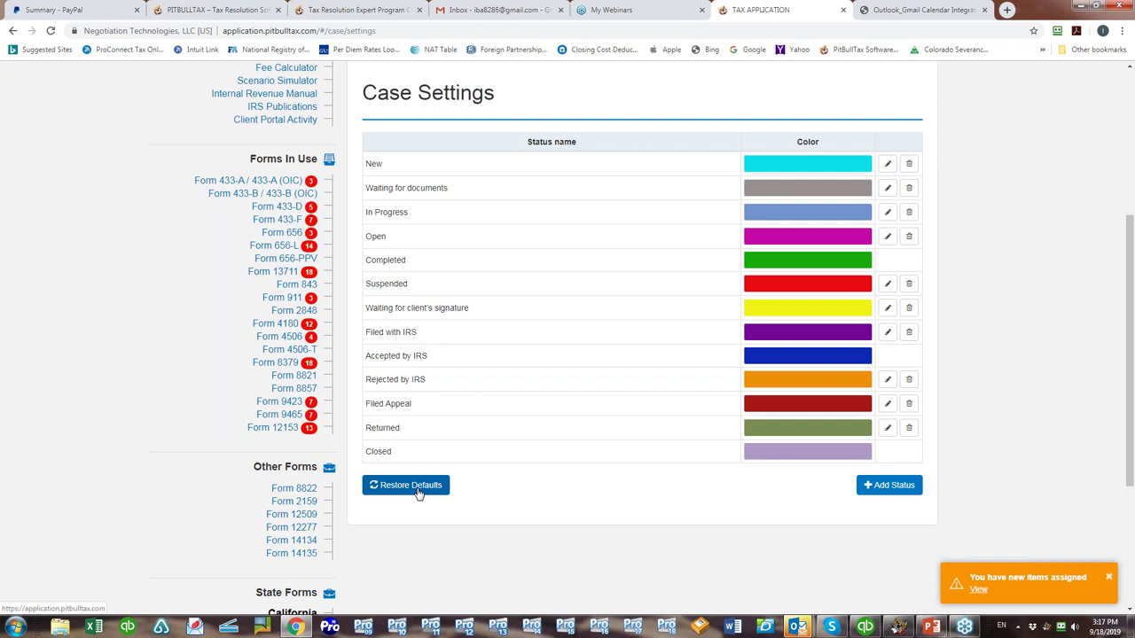
scroll(419, 493, "up", 4)
Return to Case Tracking, open the "CDP Hearing, TFRP" case and review its estimated and actual figures and progress notes.
mouse_move(482, 115)
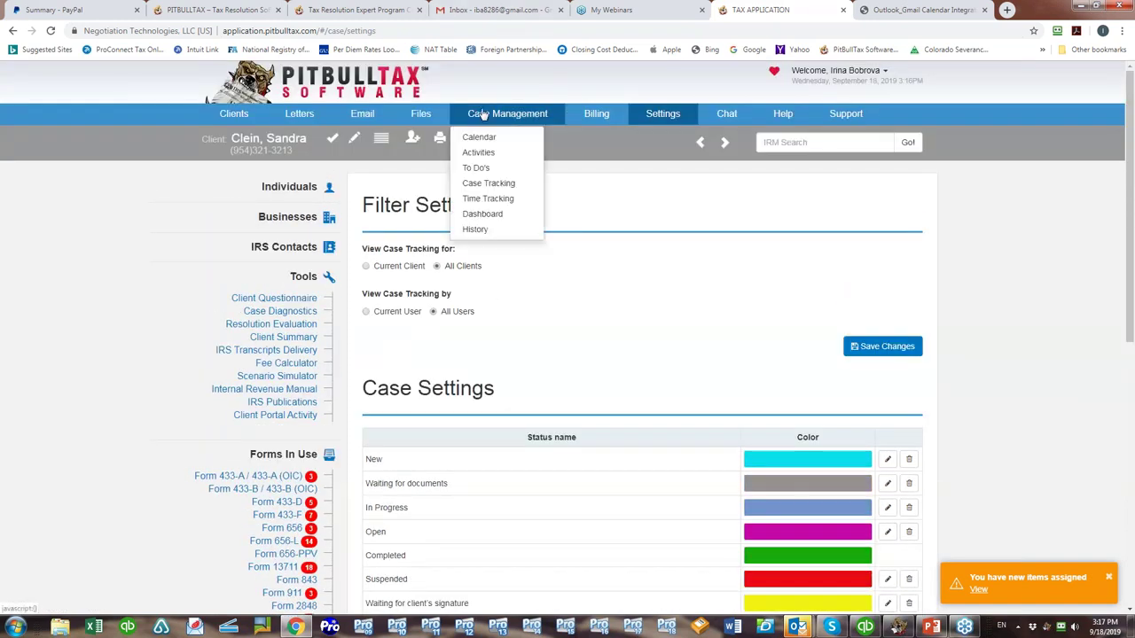
left_click(480, 183)
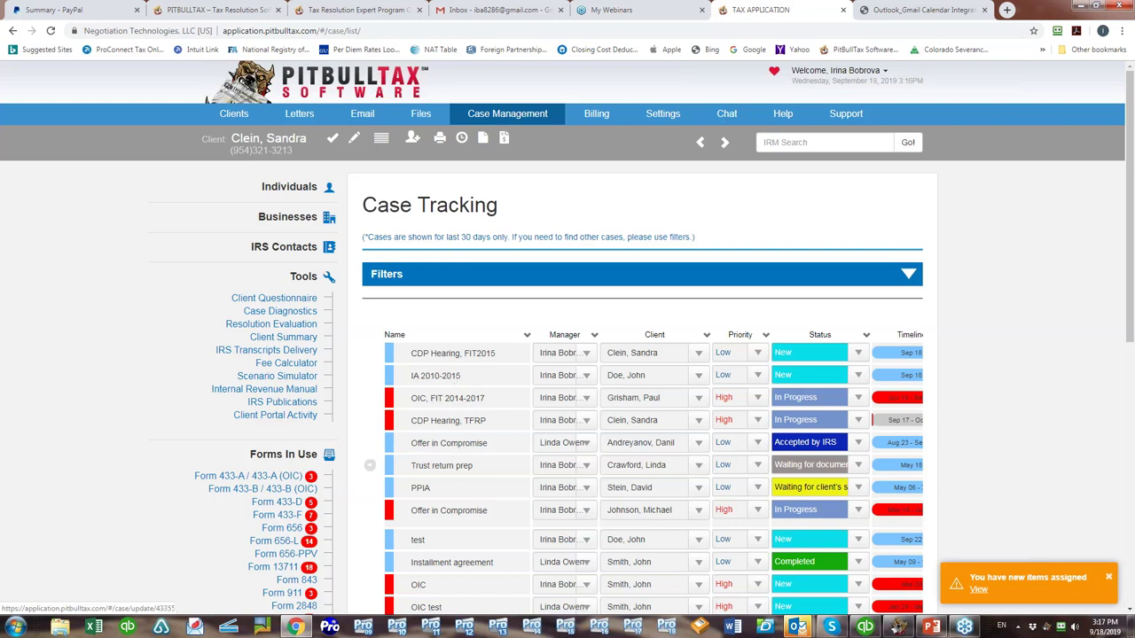
left_click(462, 423)
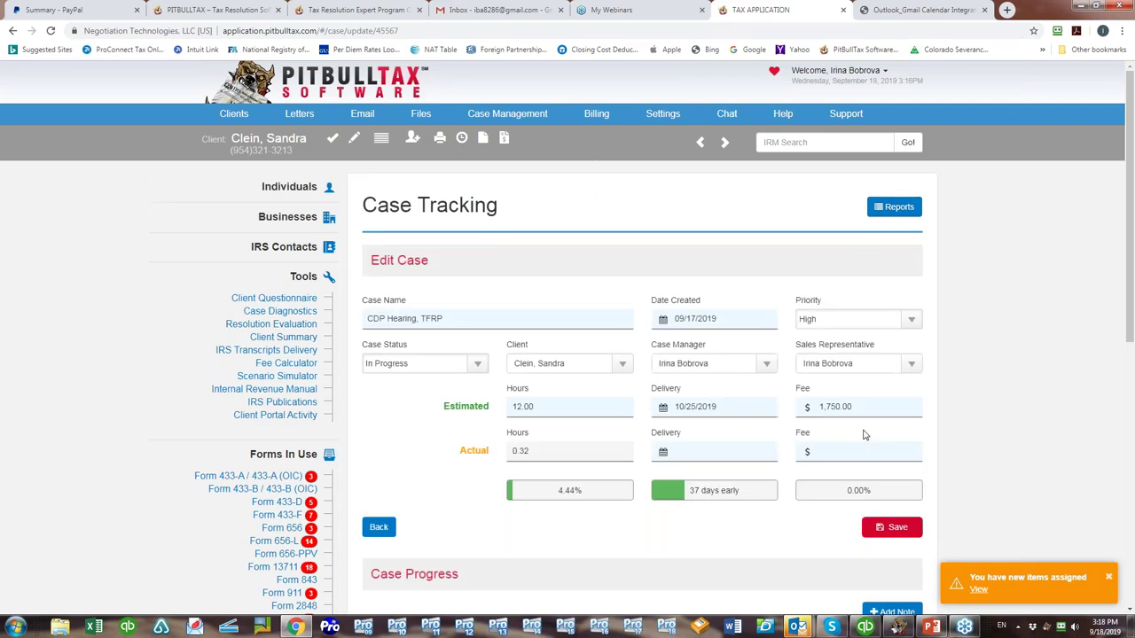
scroll(865, 435, "down", 2)
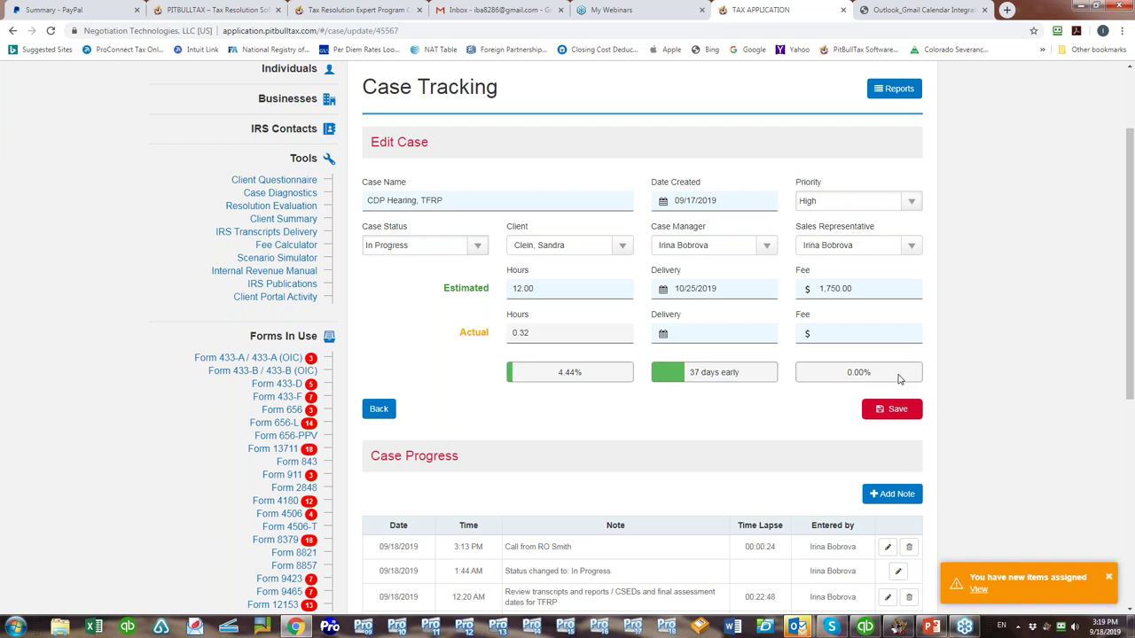
scroll(898, 380, "down", 3)
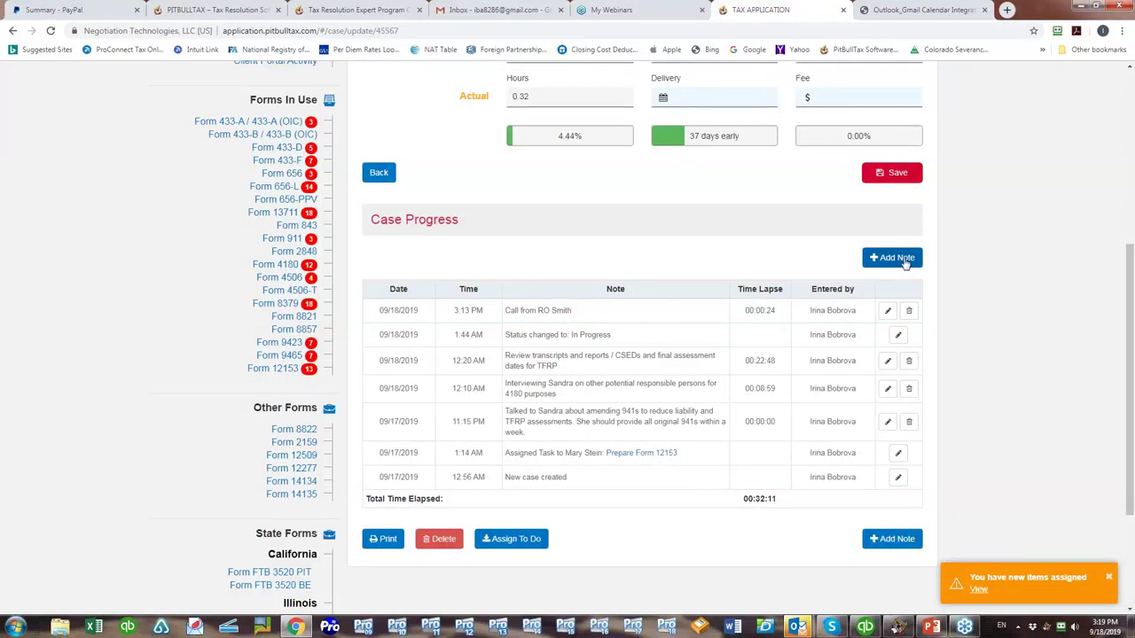
Add and save a case progress note reading "Received CP 504 for 2015".
left_click(895, 258)
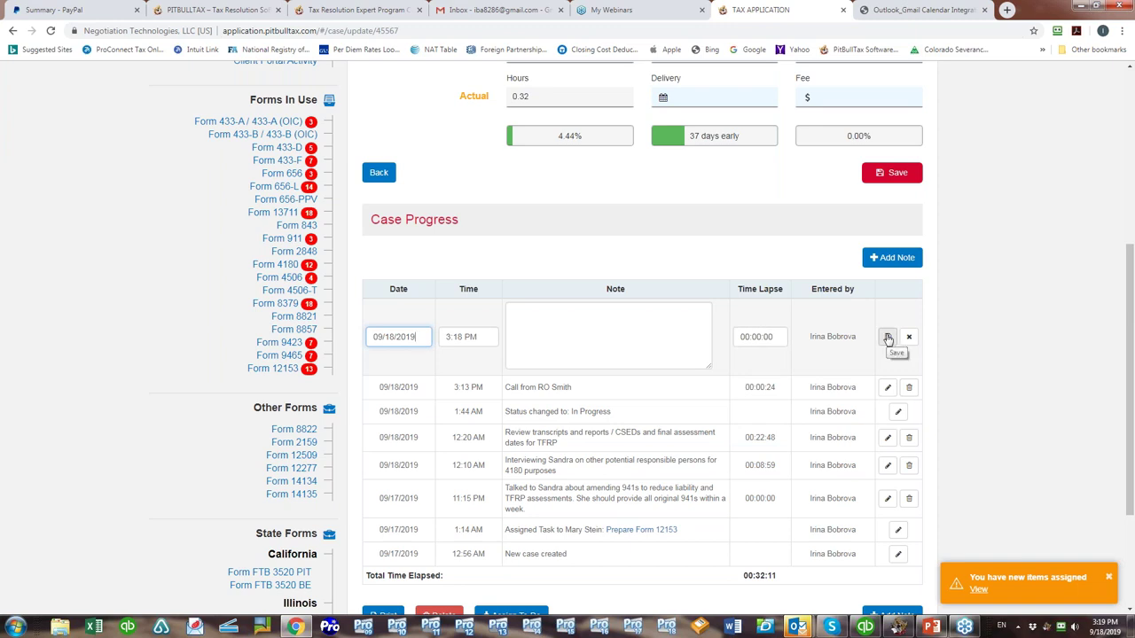
left_click(621, 338)
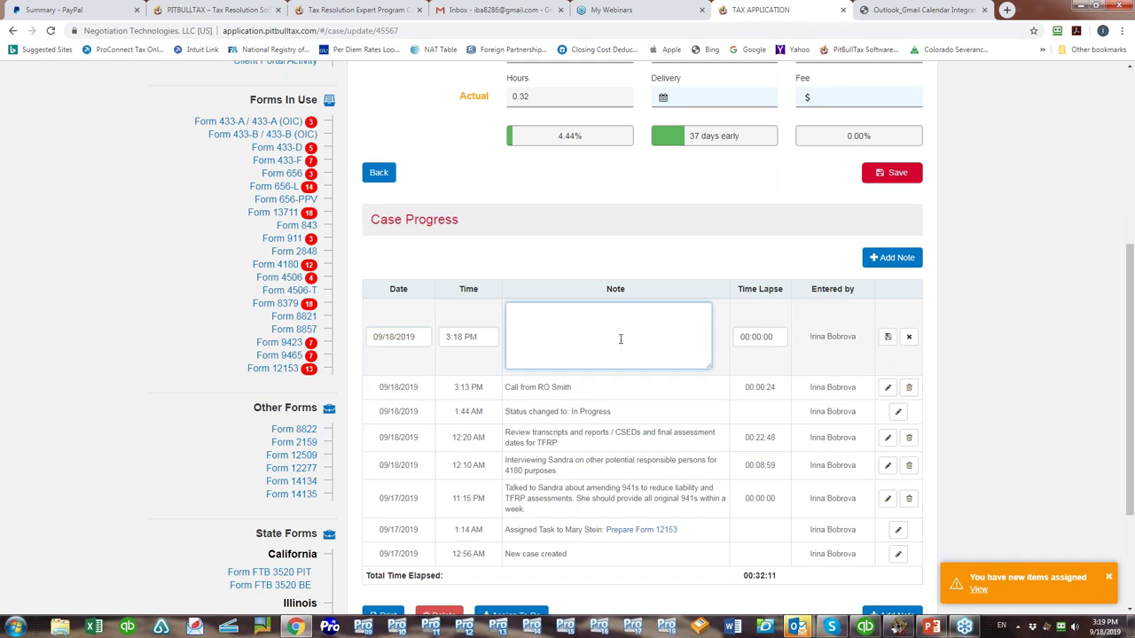
type("Receivge")
key("BackSpace")
key("BackSpace")
type("ed CP 504 for 2015")
left_click(888, 341)
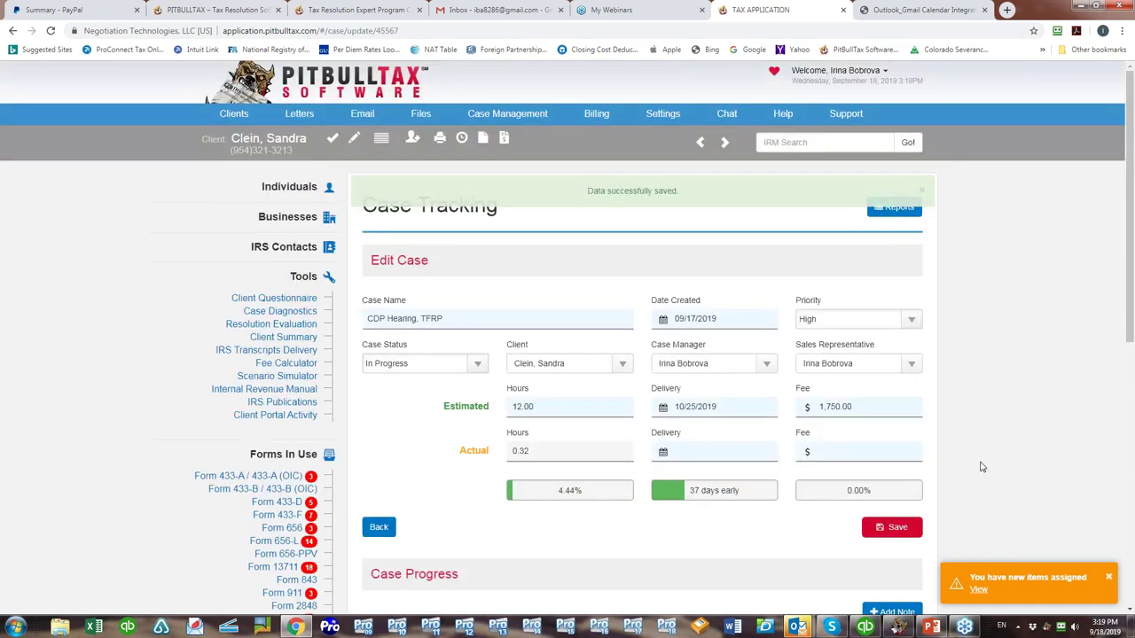
Mark the "Received CP 504 for 2015" progress note as billable.
scroll(982, 468, "down", 2)
scroll(982, 467, "down", 1)
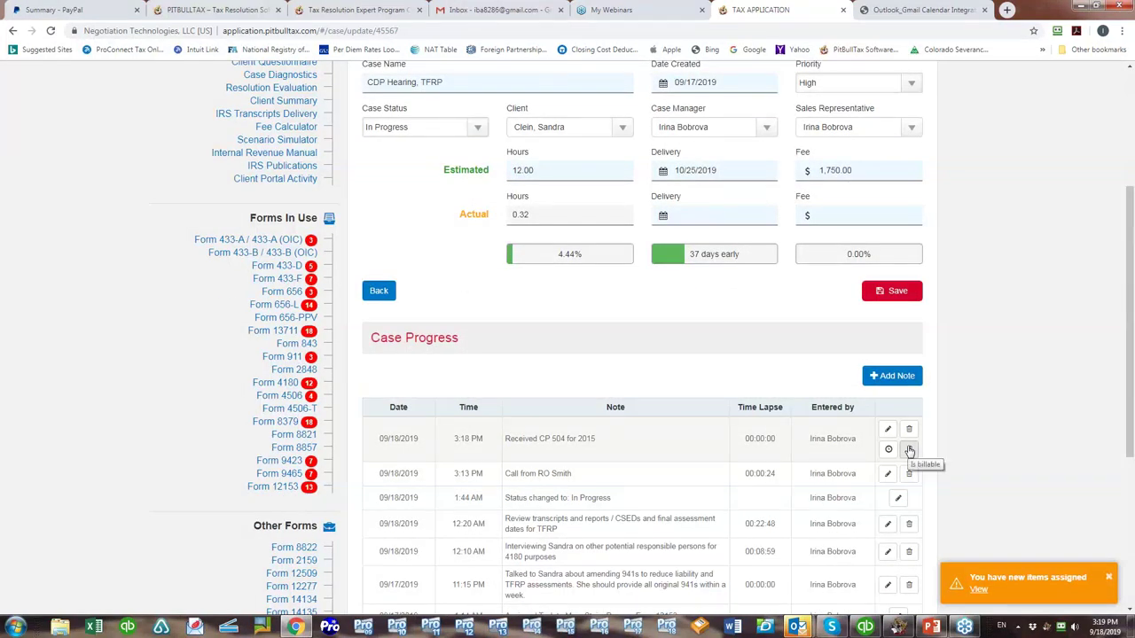
left_click(909, 450)
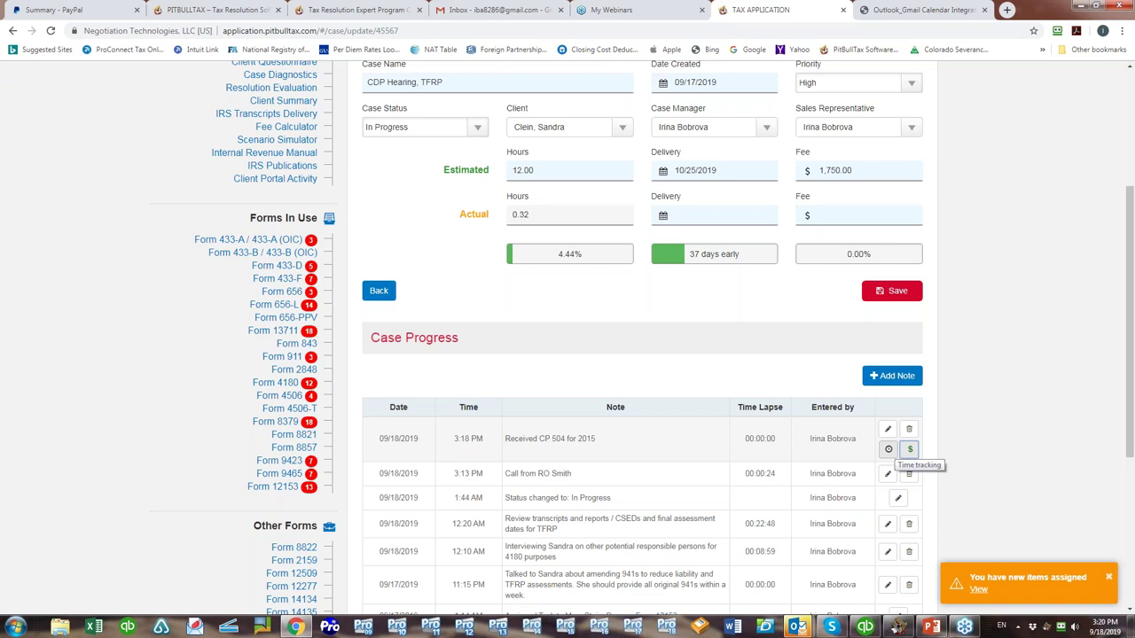
Start assigning a To Do from the "CDP Hearing, TFRP" case and examine the fields of the new To Do record.
scroll(888, 449, "down", 2)
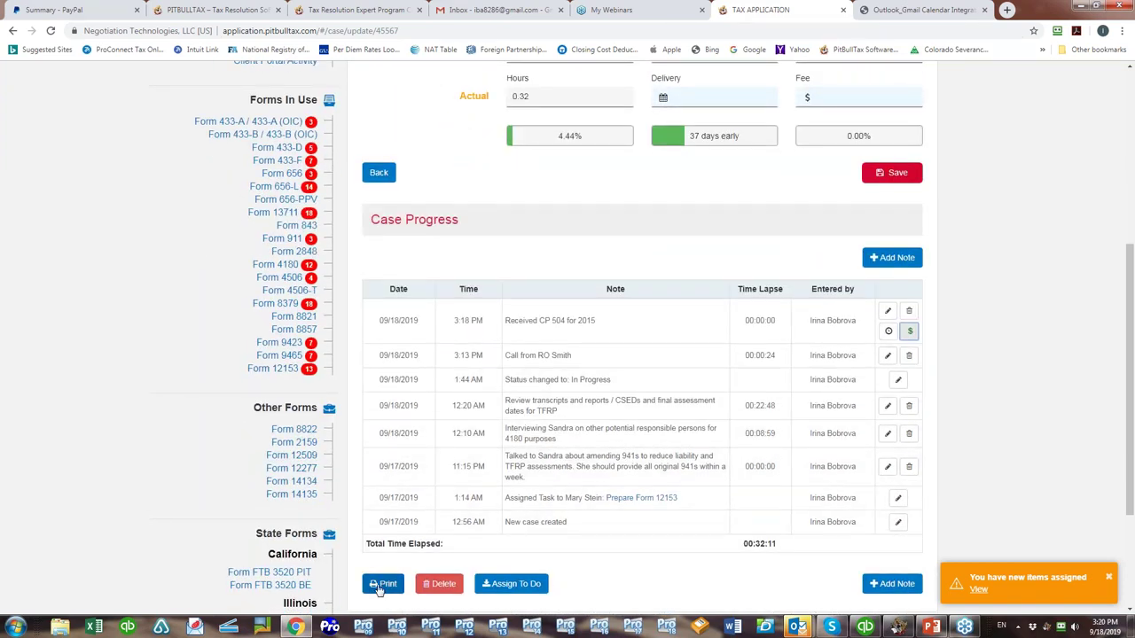
left_click(512, 585)
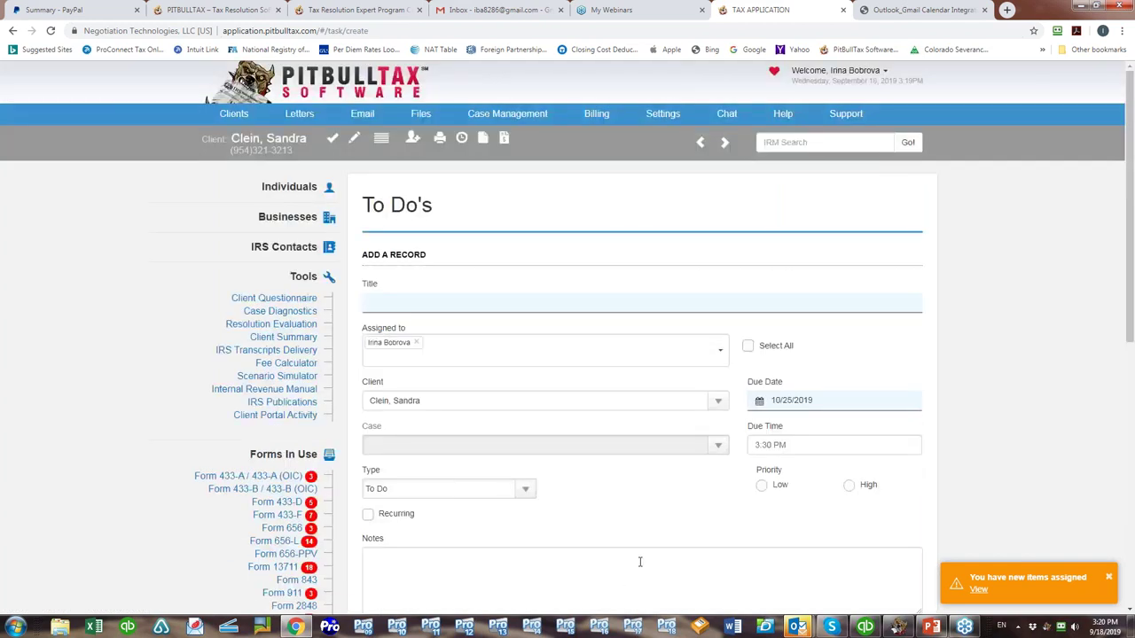
scroll(645, 329, "down", 2)
scroll(645, 331, "down", 4)
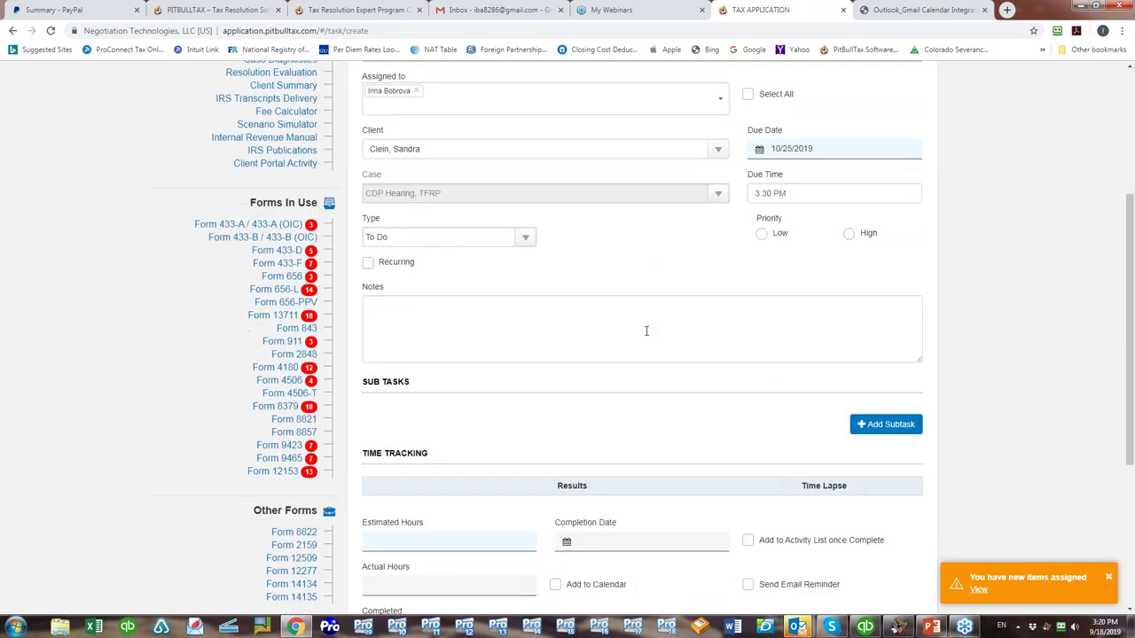
scroll(646, 330, "up", 3)
scroll(646, 342, "up", 3)
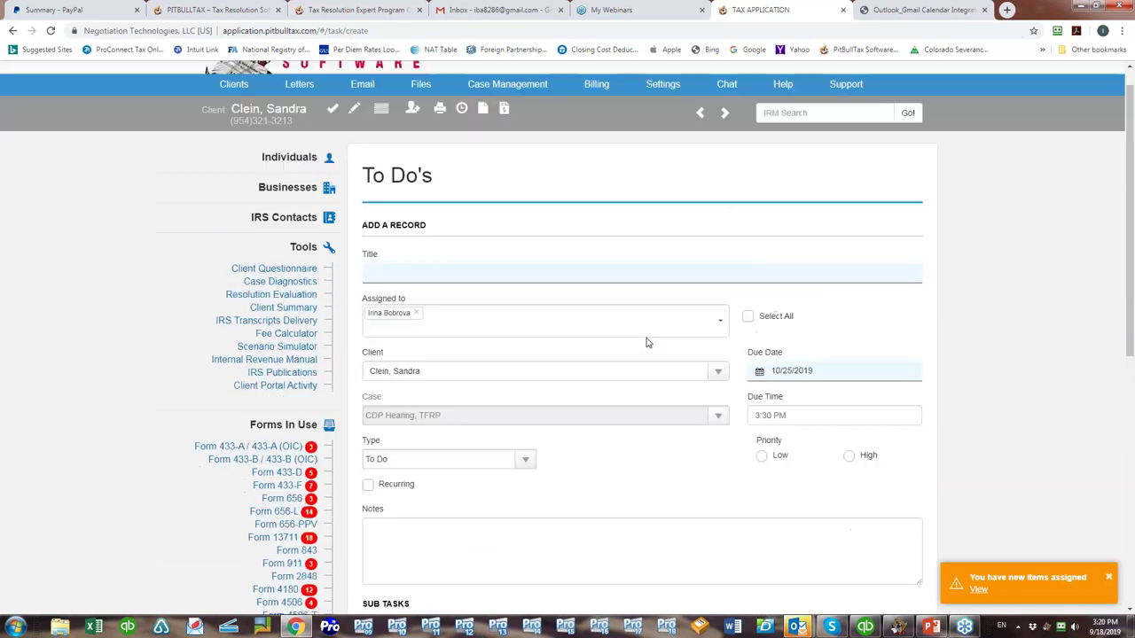
Return to the Case Tracking list, view the available Case Tracking Reports and go back to the case list.
mouse_move(484, 118)
left_click(497, 184)
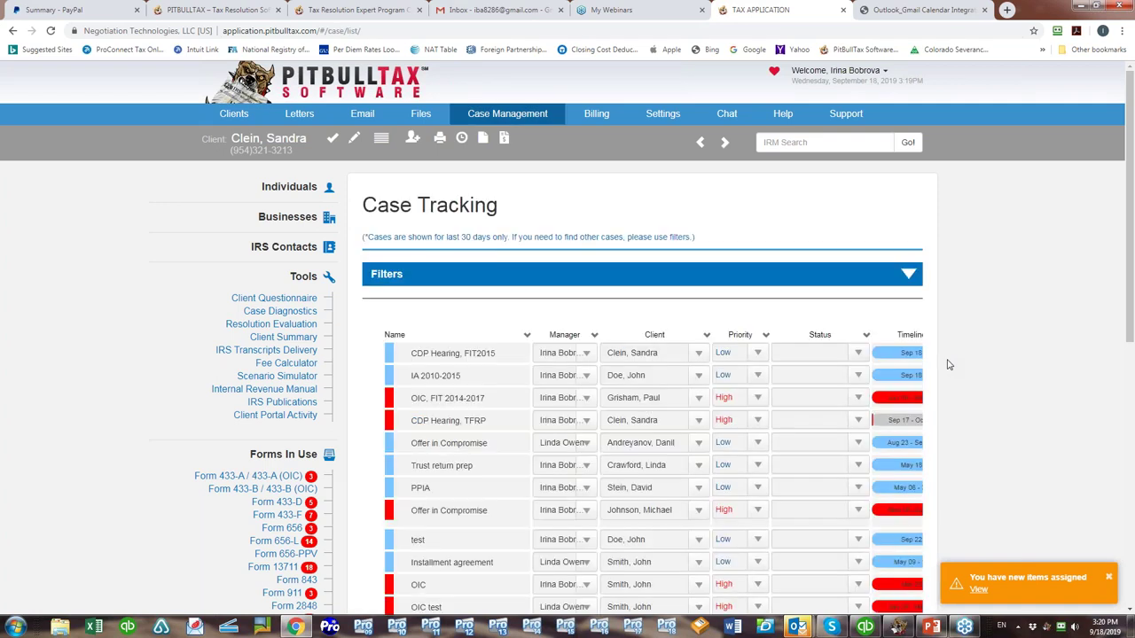
scroll(947, 364, "down", 5)
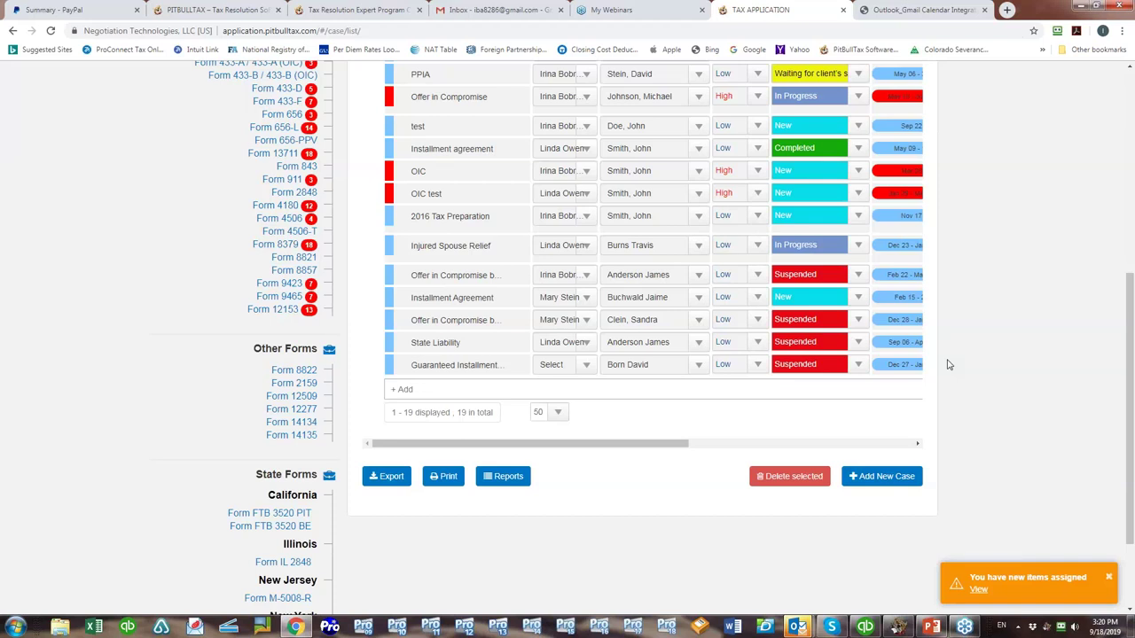
left_click(510, 479)
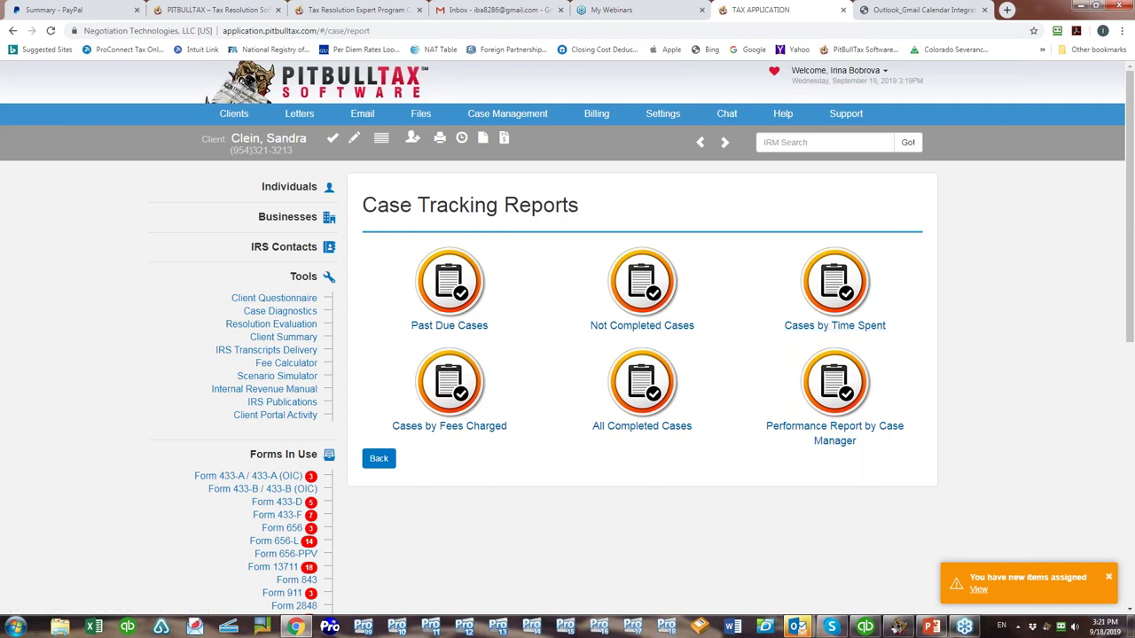
left_click(378, 460)
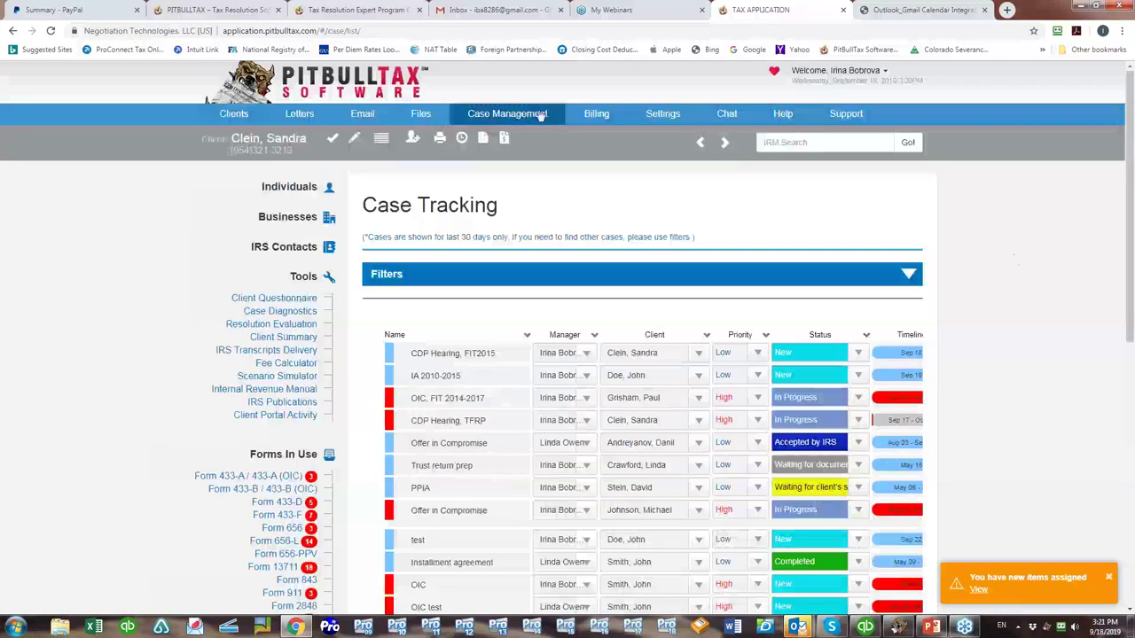
Open Time Tracking and start a running timer for the current client, with its work description ready for entry.
left_click(520, 113)
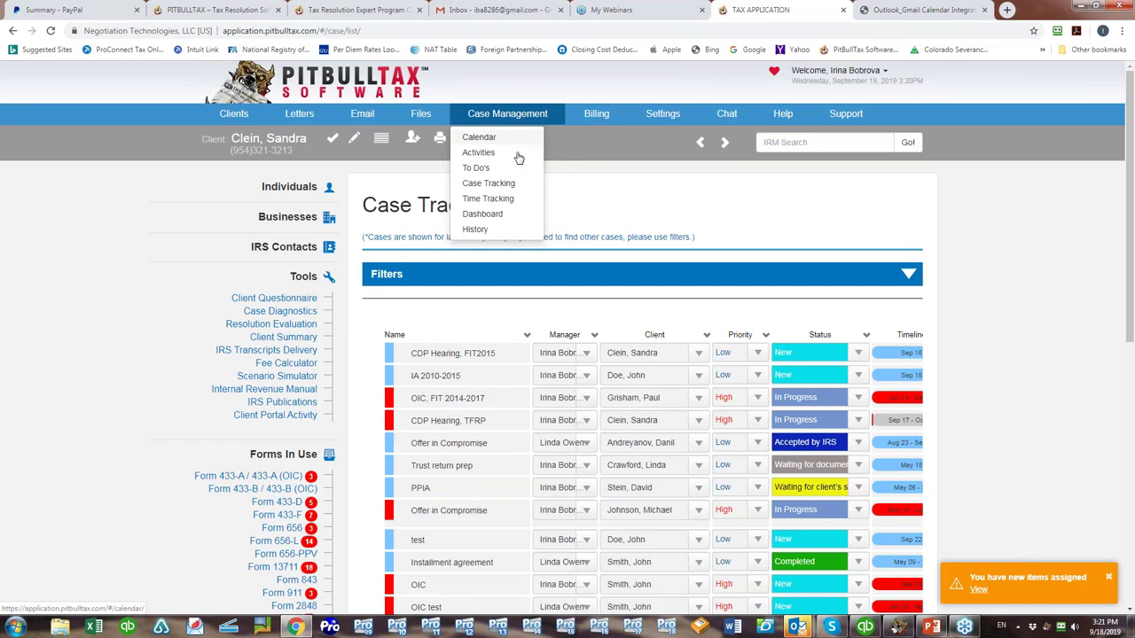
left_click(485, 198)
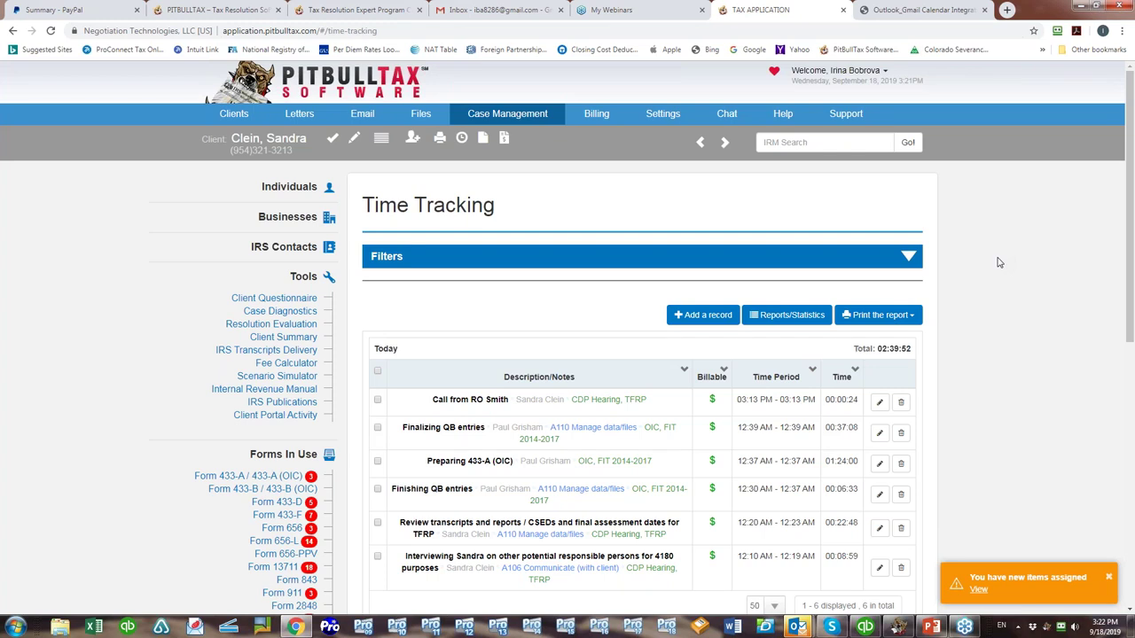
left_click(462, 140)
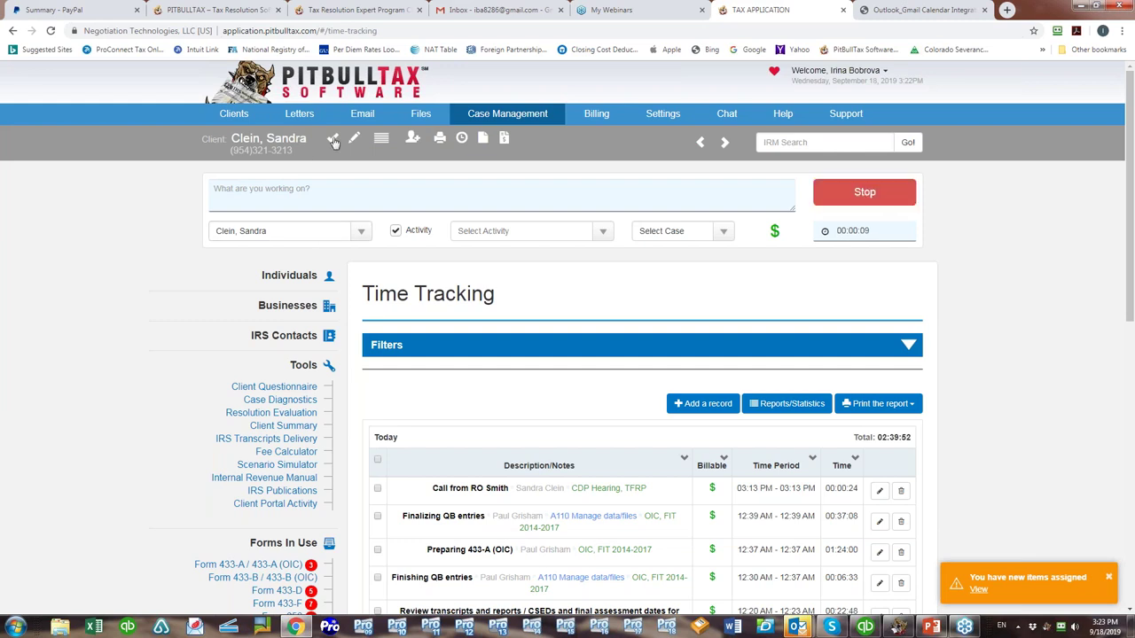
left_click(275, 188)
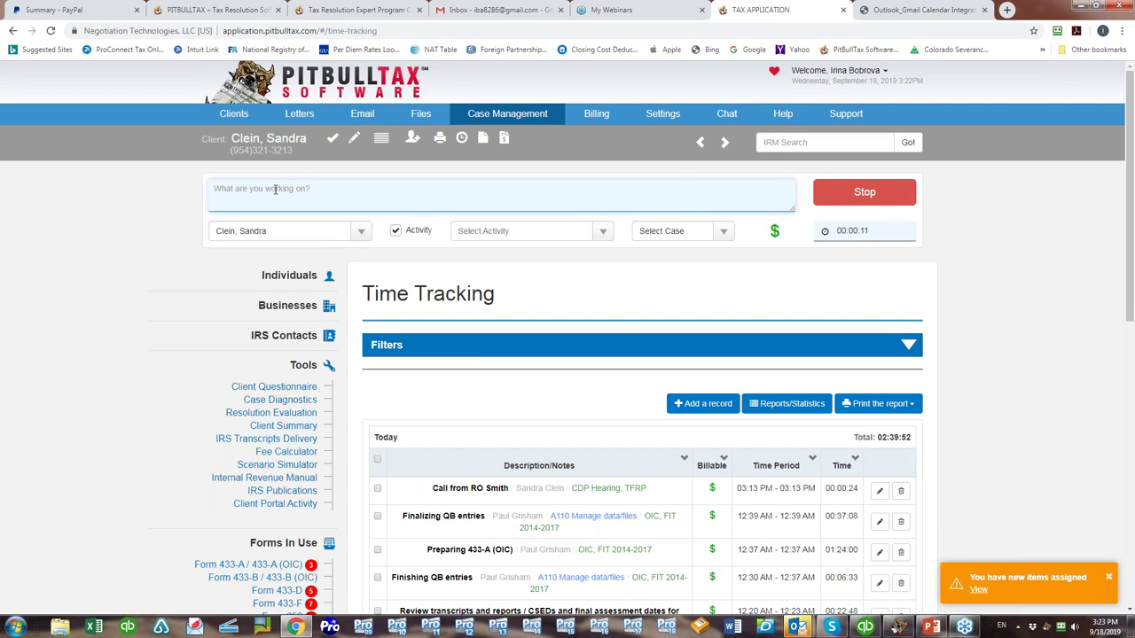
Assign the running timer the activity A110 Manage data/files and the case CDP Hearing, TFRP, with the time marked billable.
left_click(601, 236)
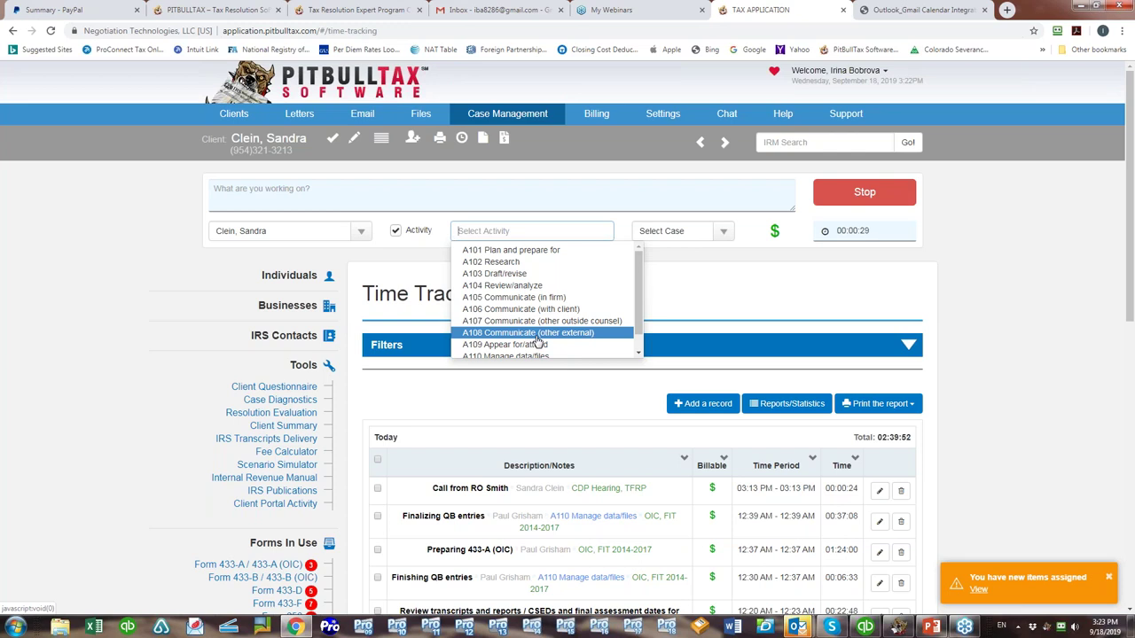
scroll(538, 341, "down", 1)
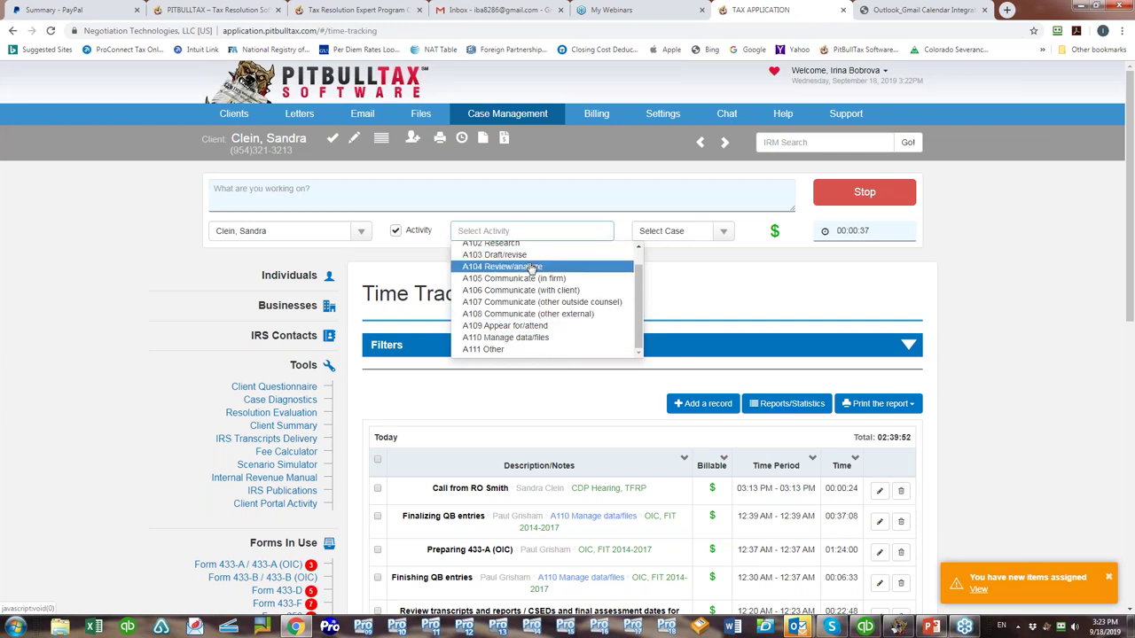
left_click(547, 338)
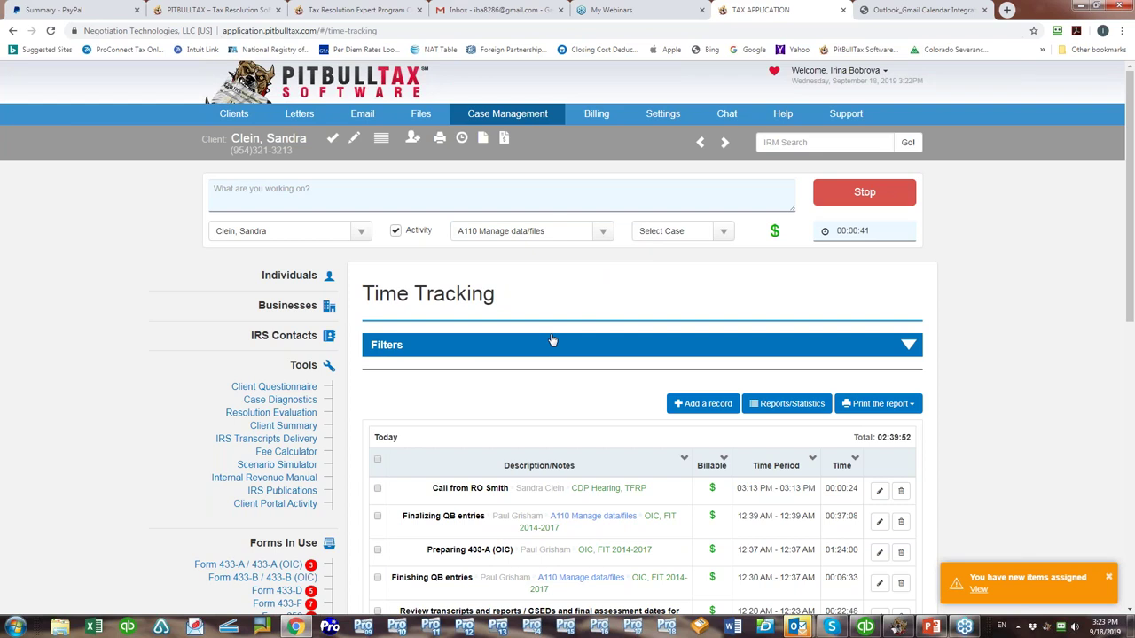
left_click(723, 232)
left_click(712, 263)
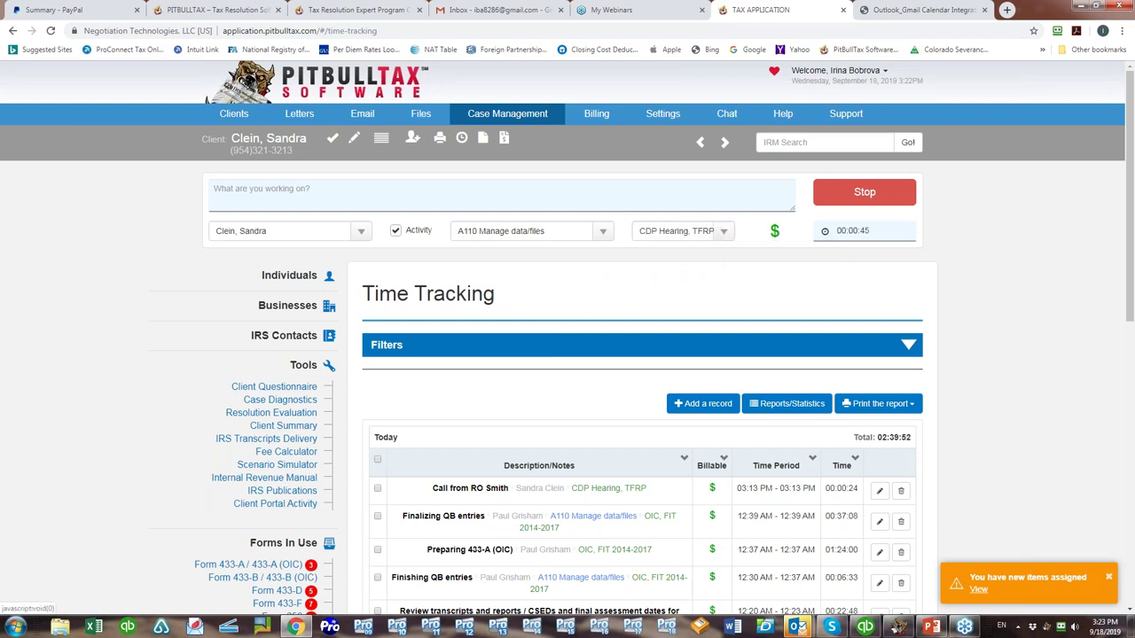
left_click(775, 232)
left_click(775, 234)
left_click(775, 232)
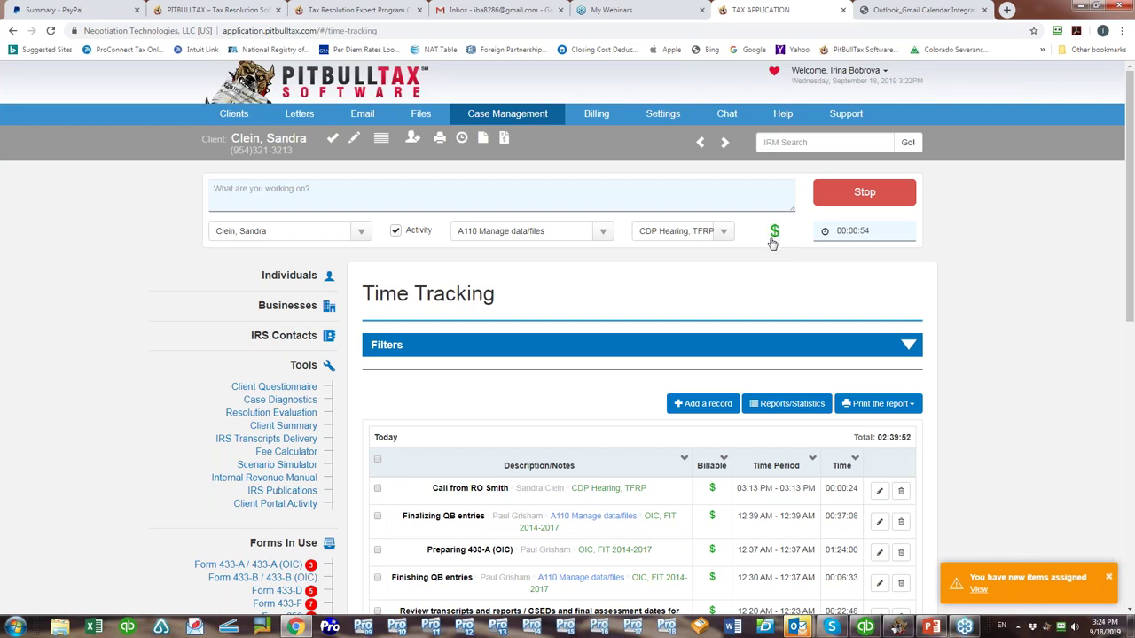
Describe the timed work as the suggested entry "Preparing 433-A (OIC)" and stop the timer.
left_click(327, 190)
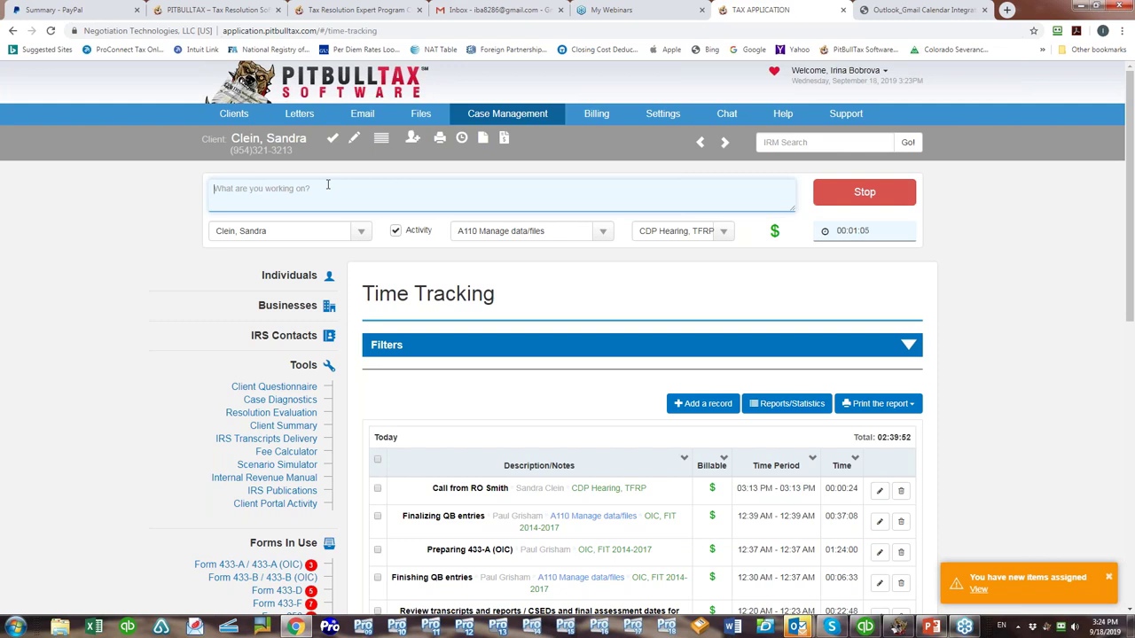
type("Pers")
key("BackSpace")
key("BackSpace")
key("BackSpace")
type("h")
key("BackSpace")
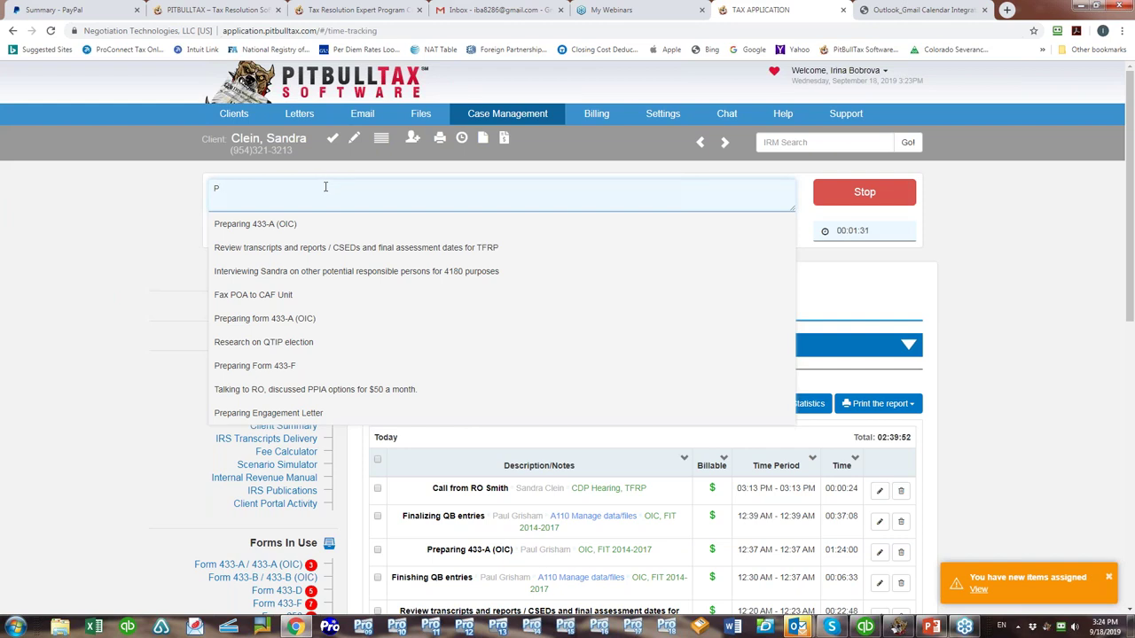
left_click(292, 226)
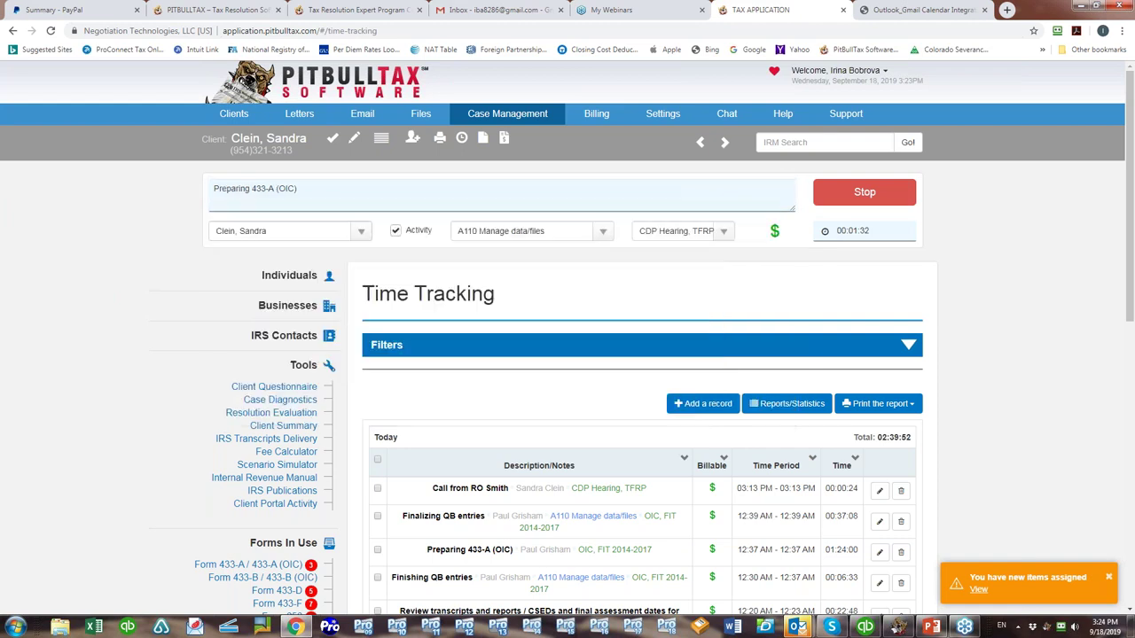
left_click(873, 193)
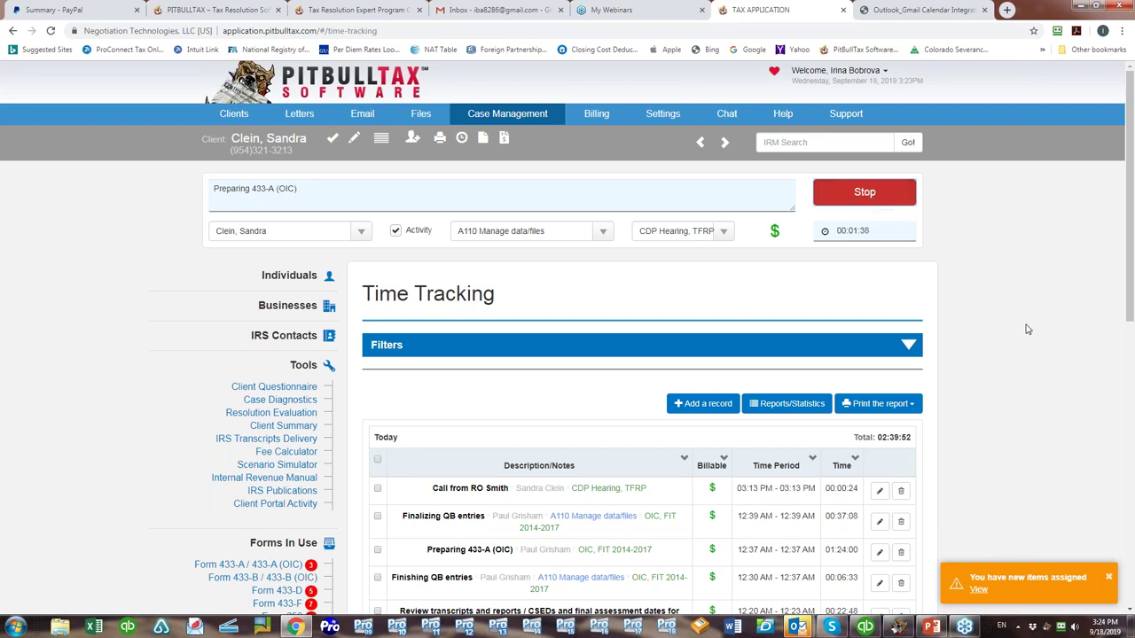
left_click(853, 192)
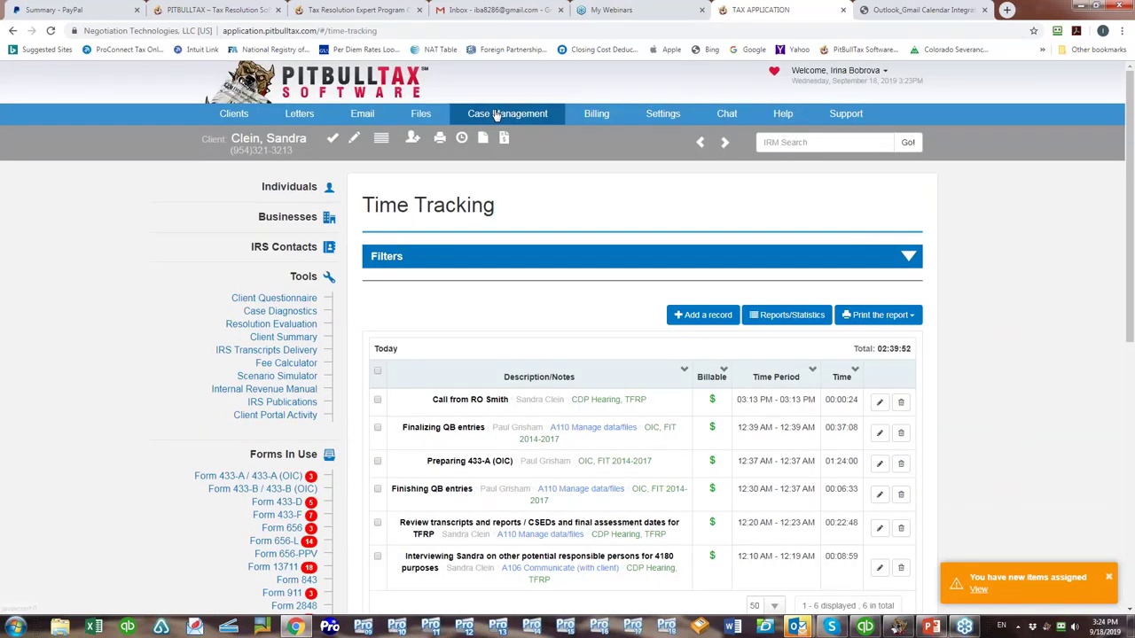
Review today's time tracking records, the report export options and the available filters.
left_click(499, 116)
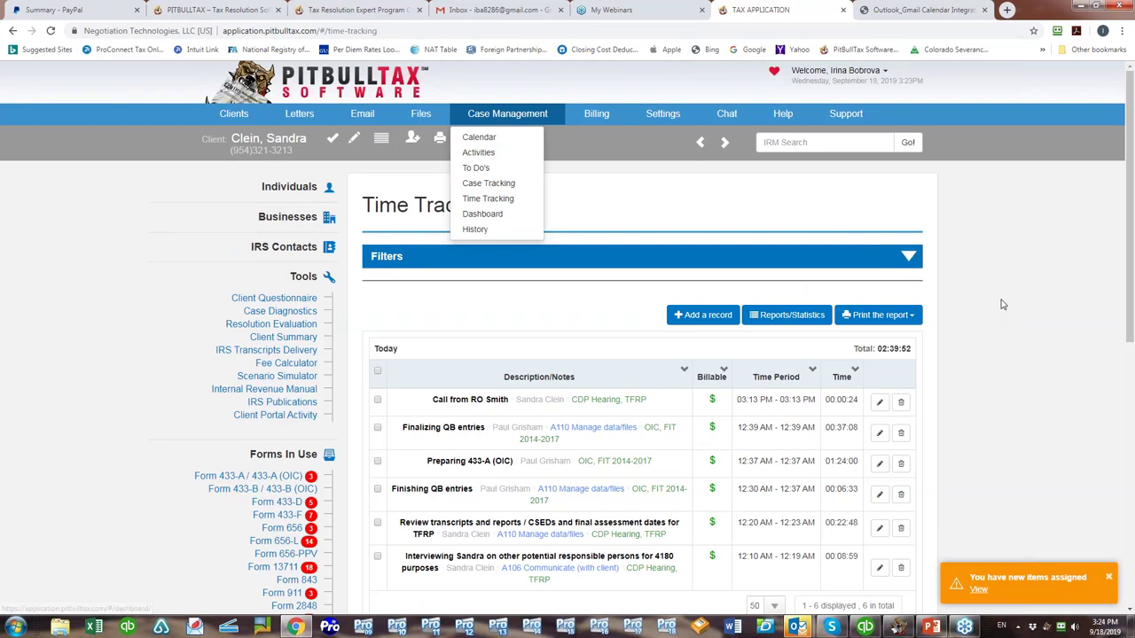
scroll(1019, 250, "down", 2)
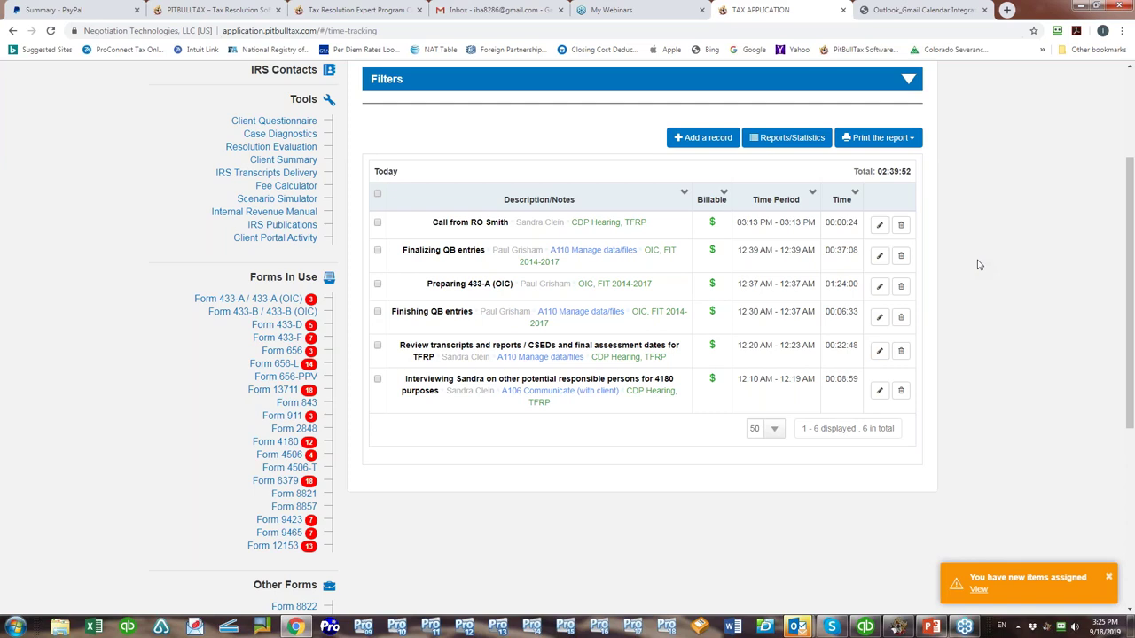
scroll(978, 264, "up", 1)
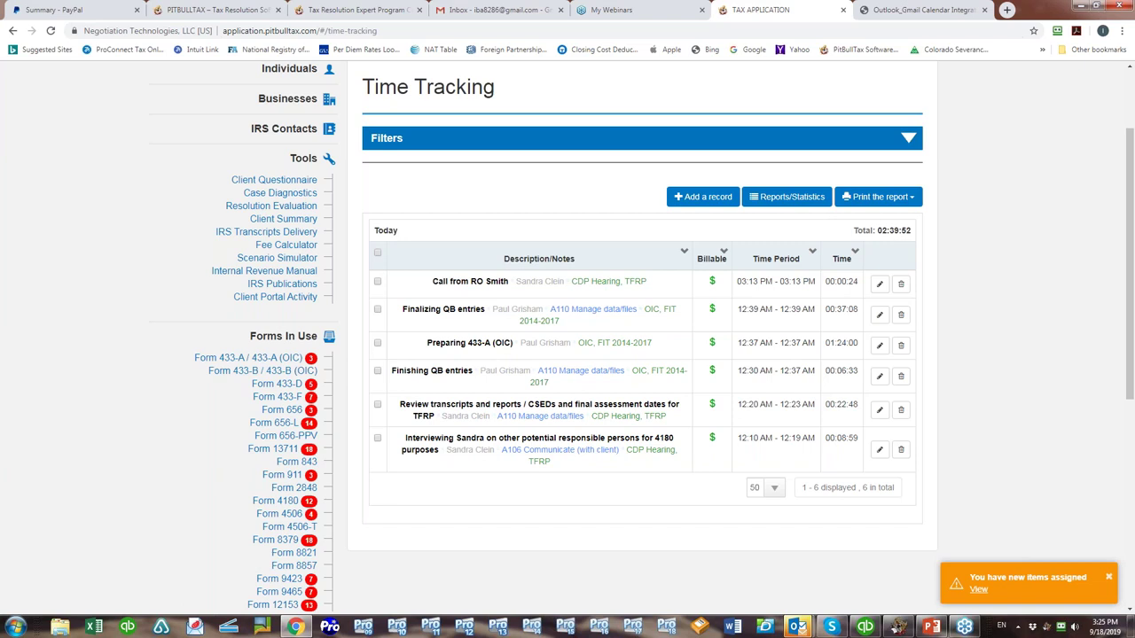
left_click(911, 198)
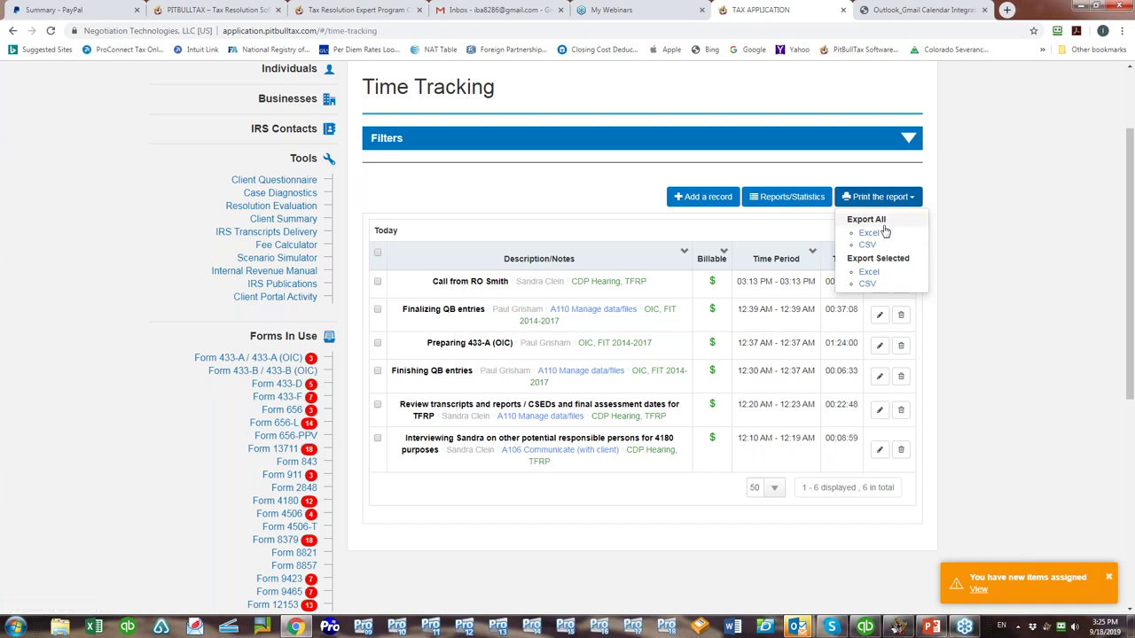
left_click(771, 139)
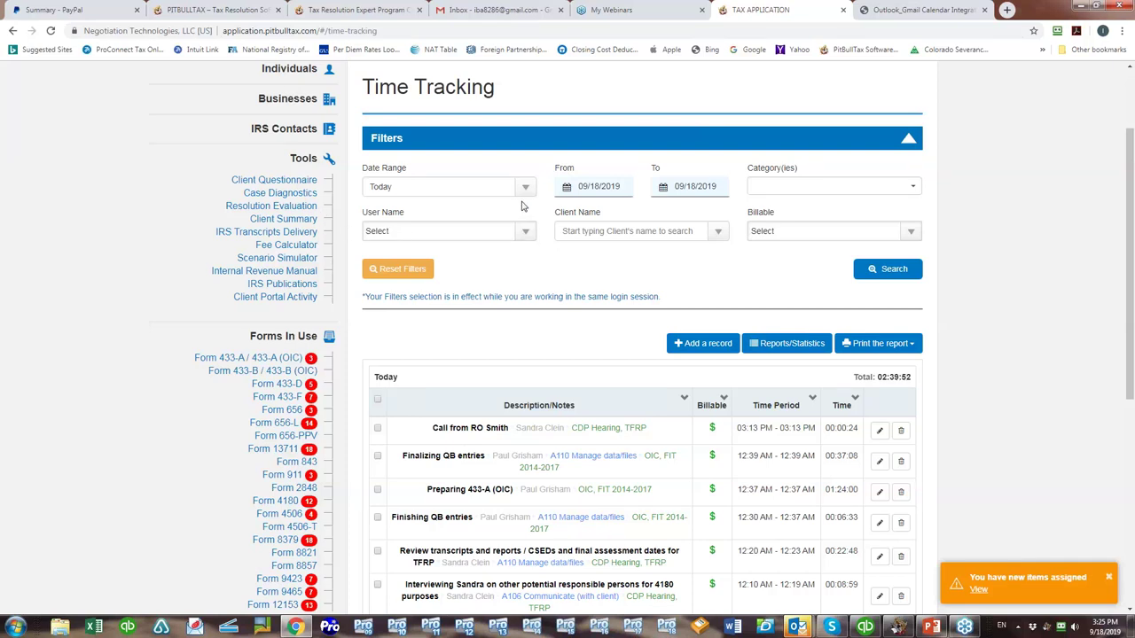
scroll(1107, 321, "down", 3)
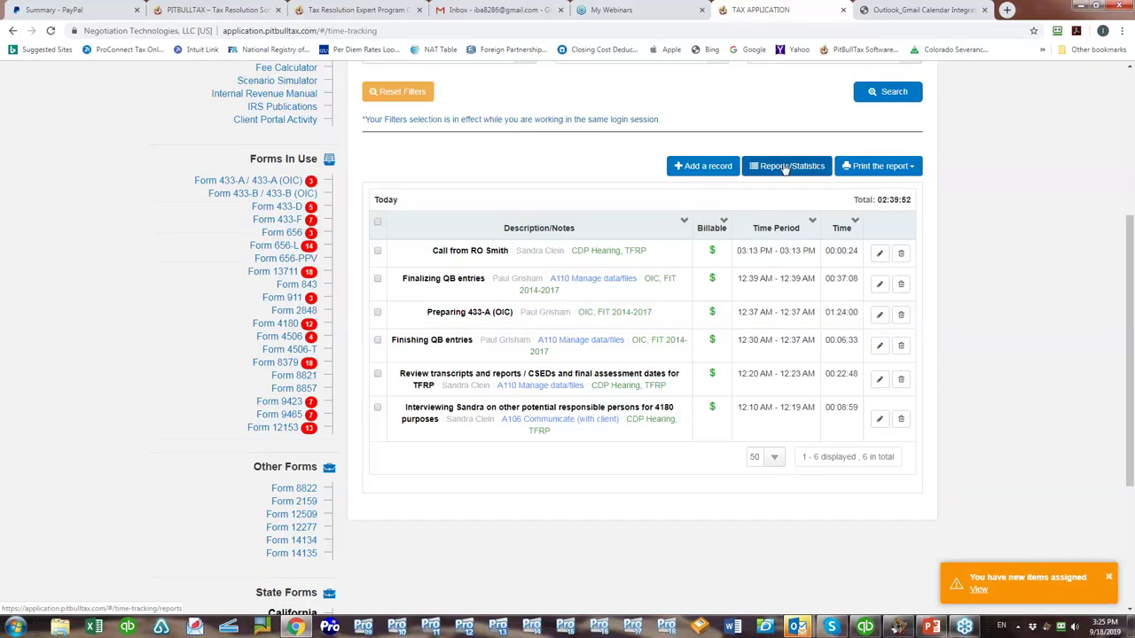
Open the time tracking reports and statistics and filter them by the date range This Month.
left_click(785, 167)
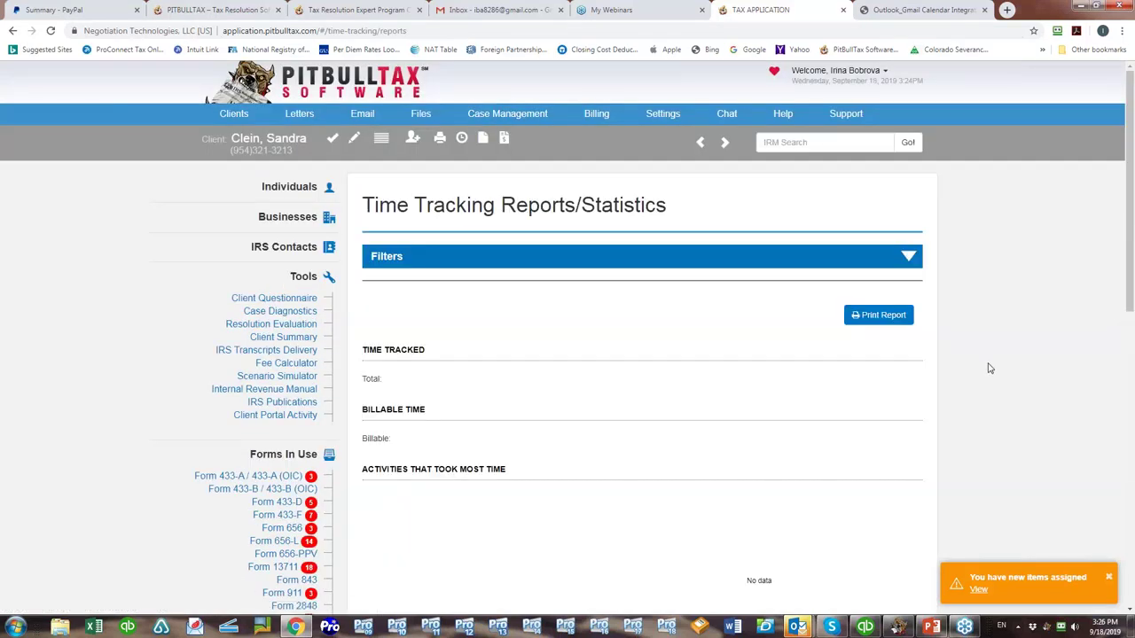
scroll(987, 368, "down", 1)
scroll(940, 310, "up", 1)
left_click(910, 257)
left_click(524, 305)
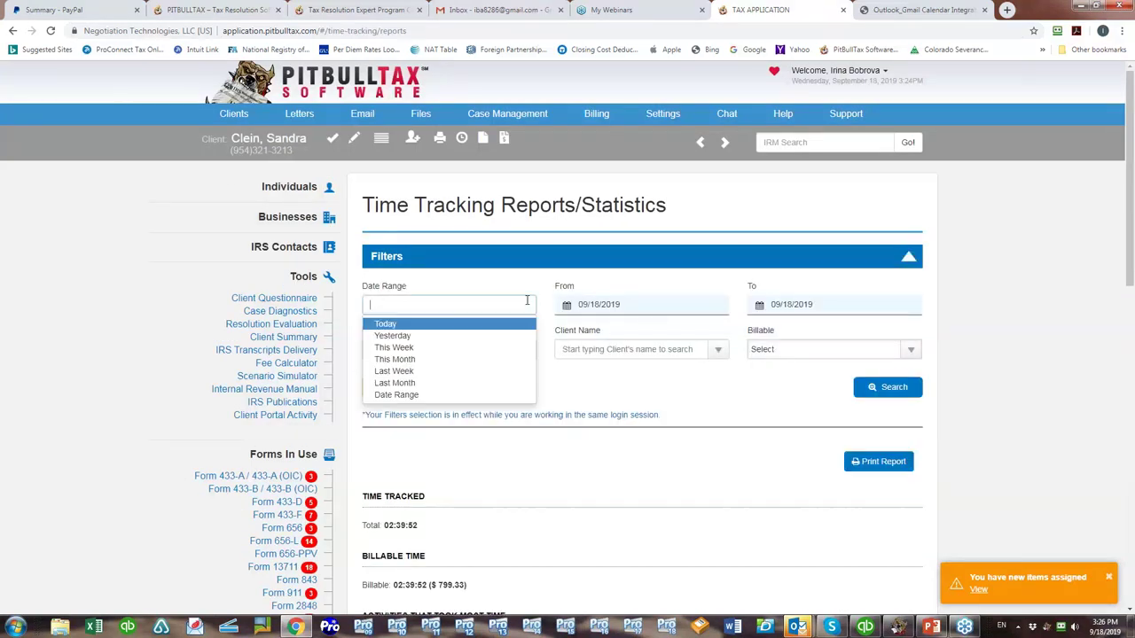
left_click(415, 359)
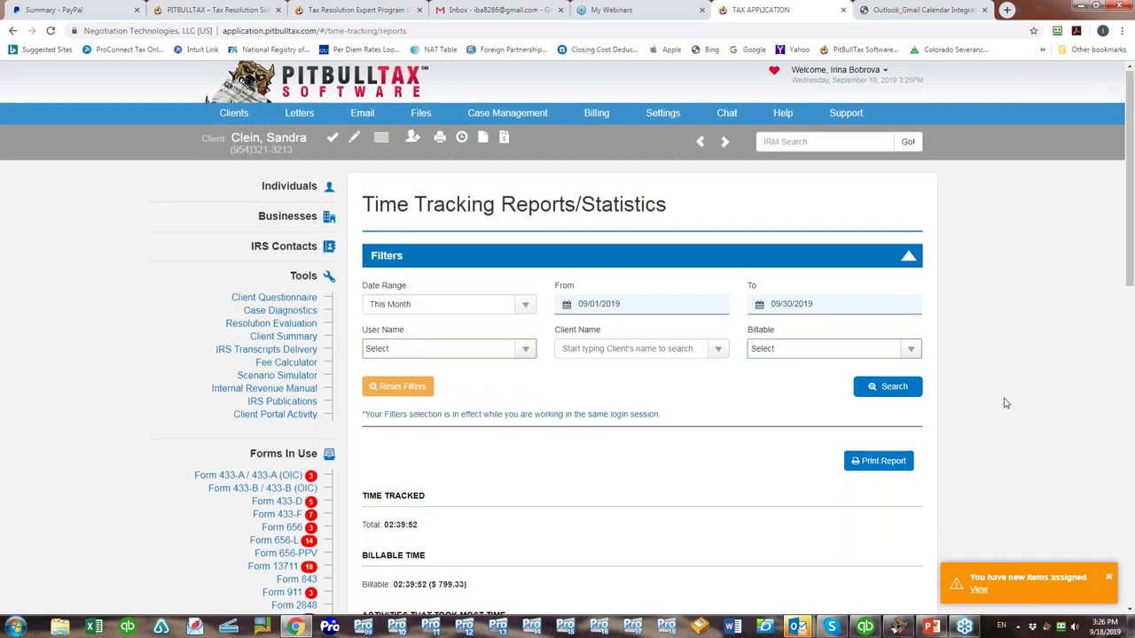
Examine the month's tracked and billable time and the charts of activities, cases and clients that took most time.
scroll(1005, 404, "down", 3)
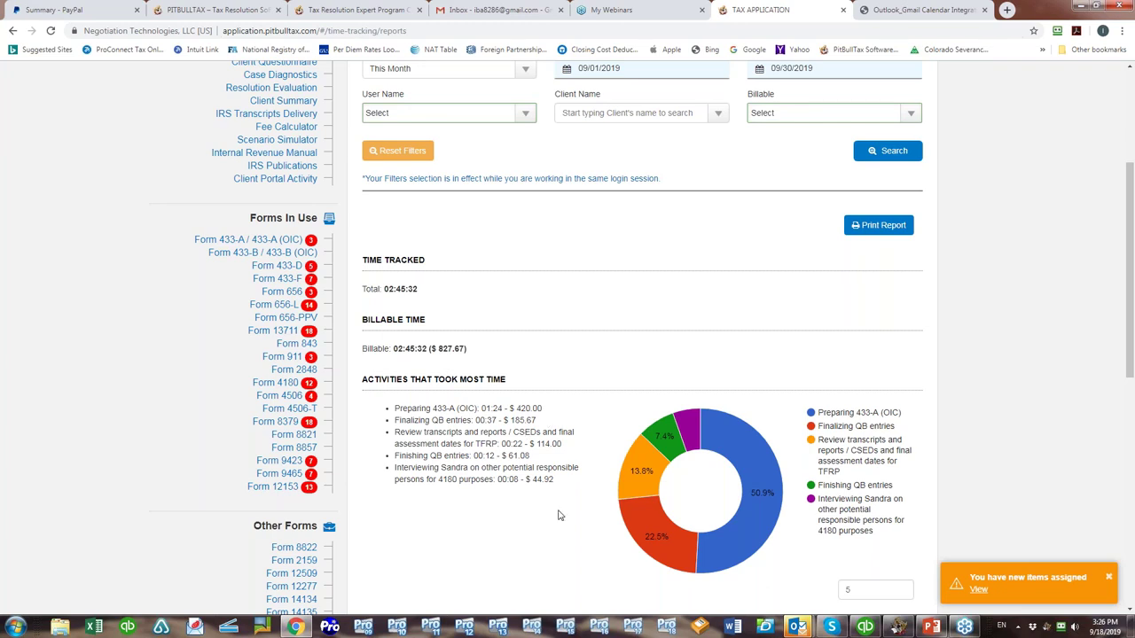
scroll(559, 515, "down", 1)
scroll(558, 516, "up", 2)
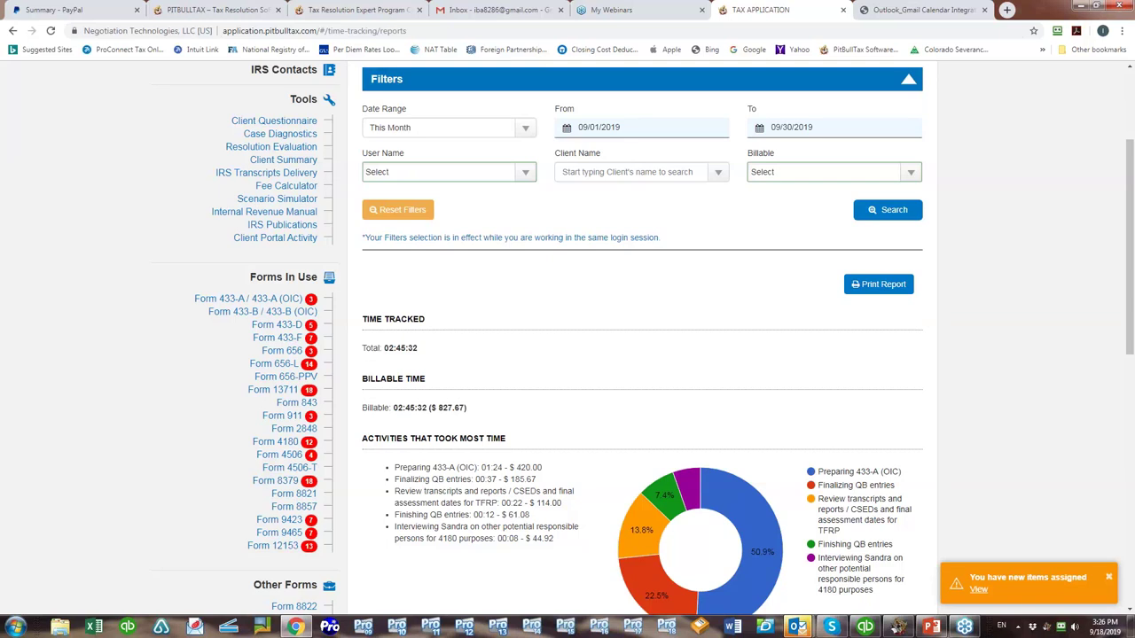
scroll(642, 339, "up", 1)
scroll(642, 339, "down", 1)
scroll(559, 508, "down", 3)
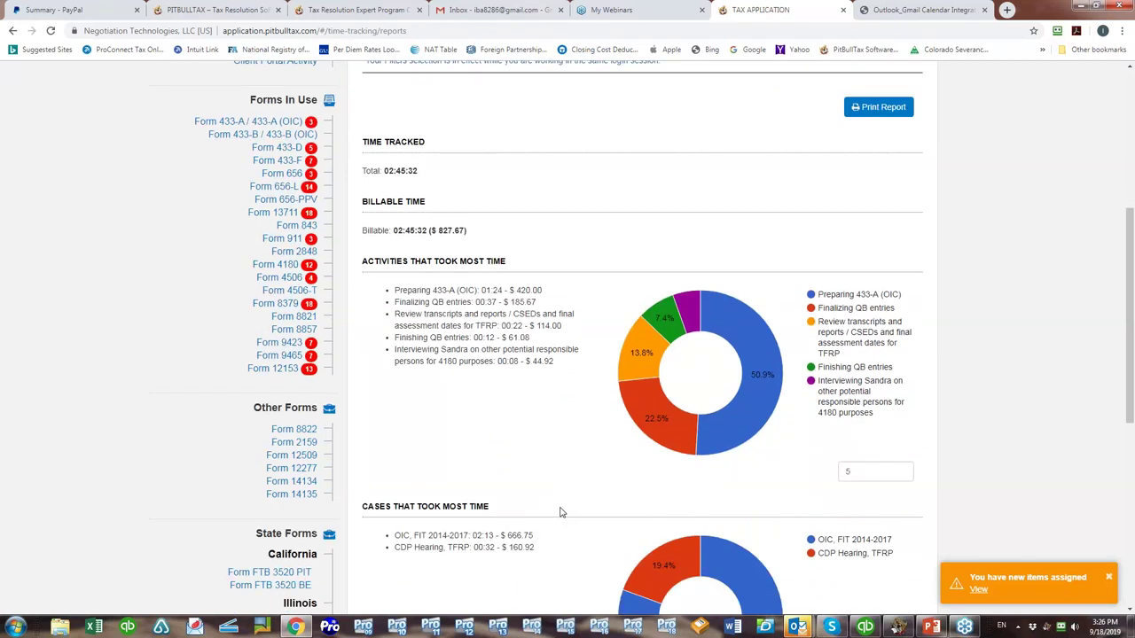
scroll(560, 511, "down", 3)
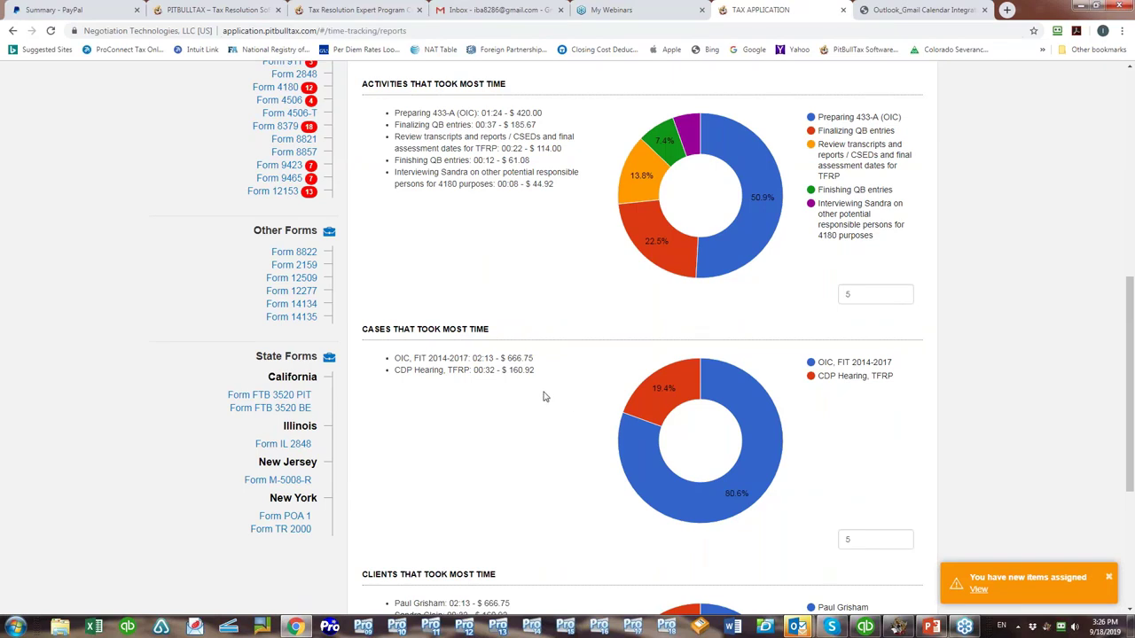
scroll(544, 397, "down", 3)
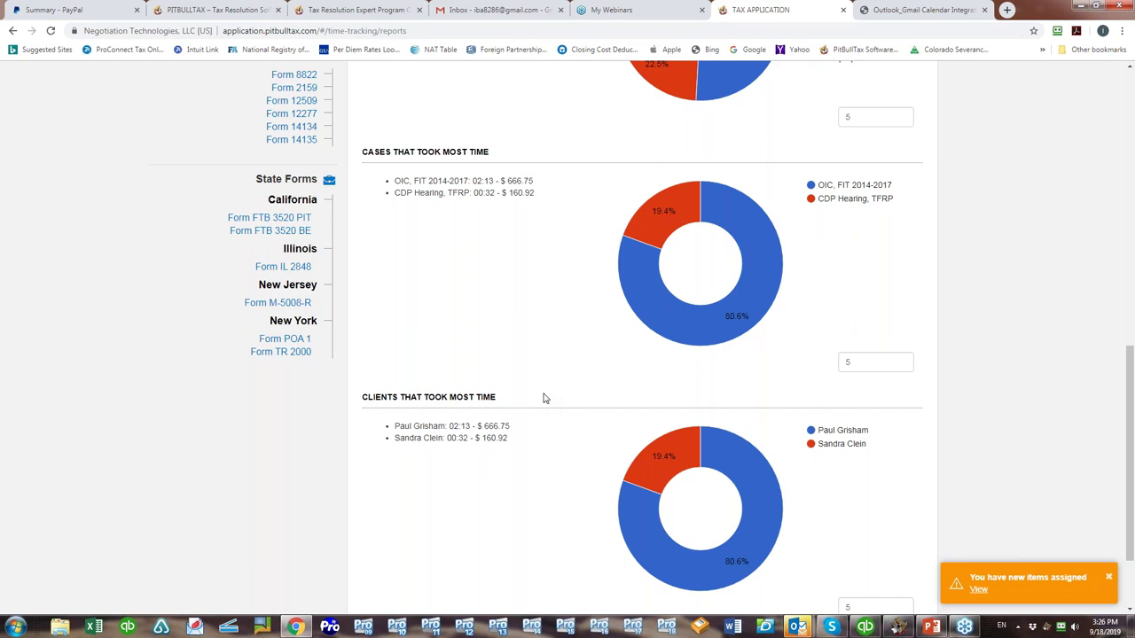
scroll(544, 398, "down", 2)
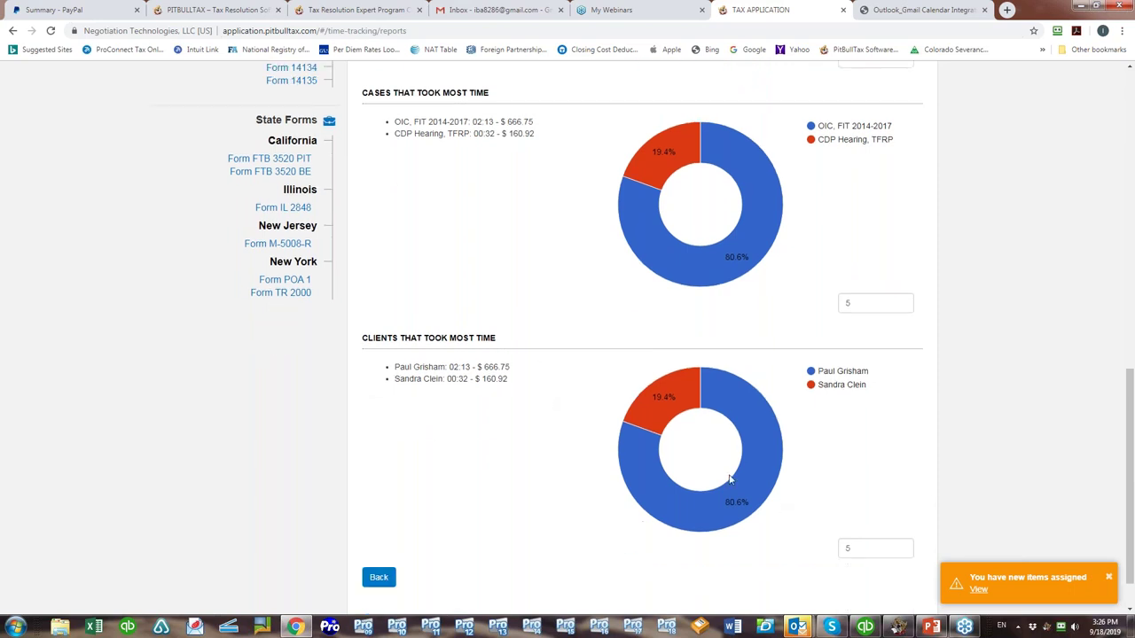
mouse_move(661, 429)
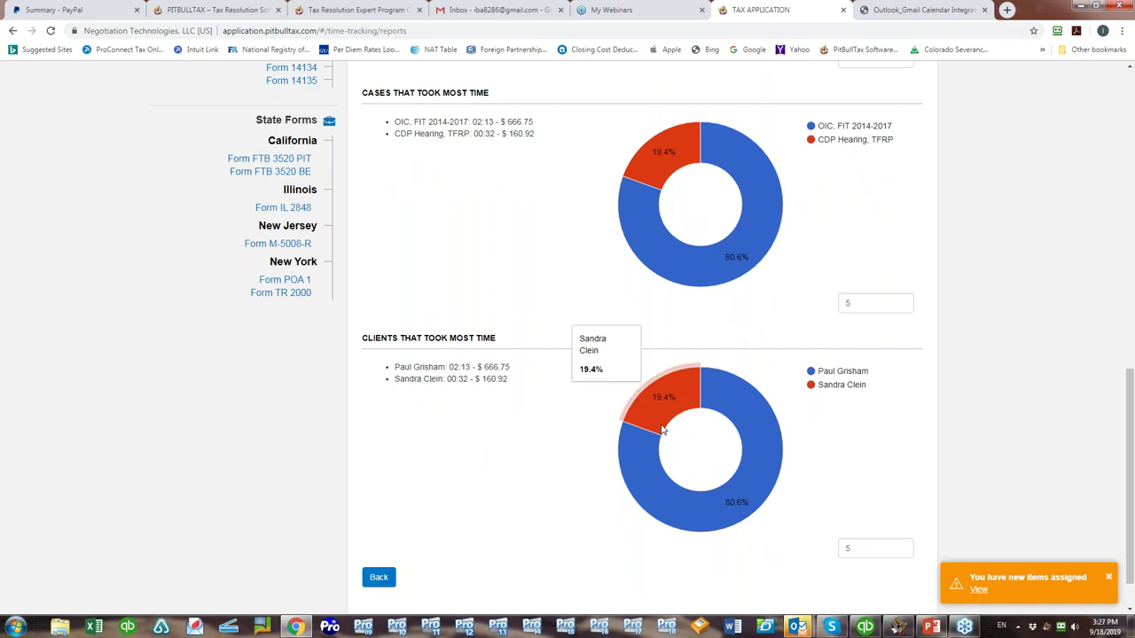
scroll(662, 430, "up", 6)
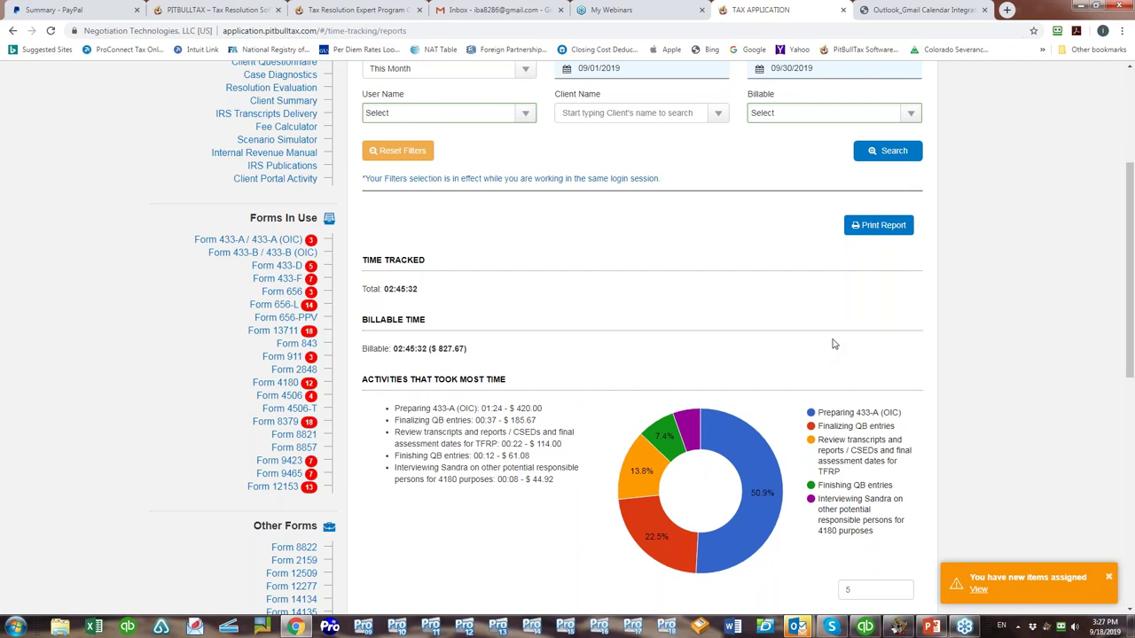
scroll(832, 344, "up", 3)
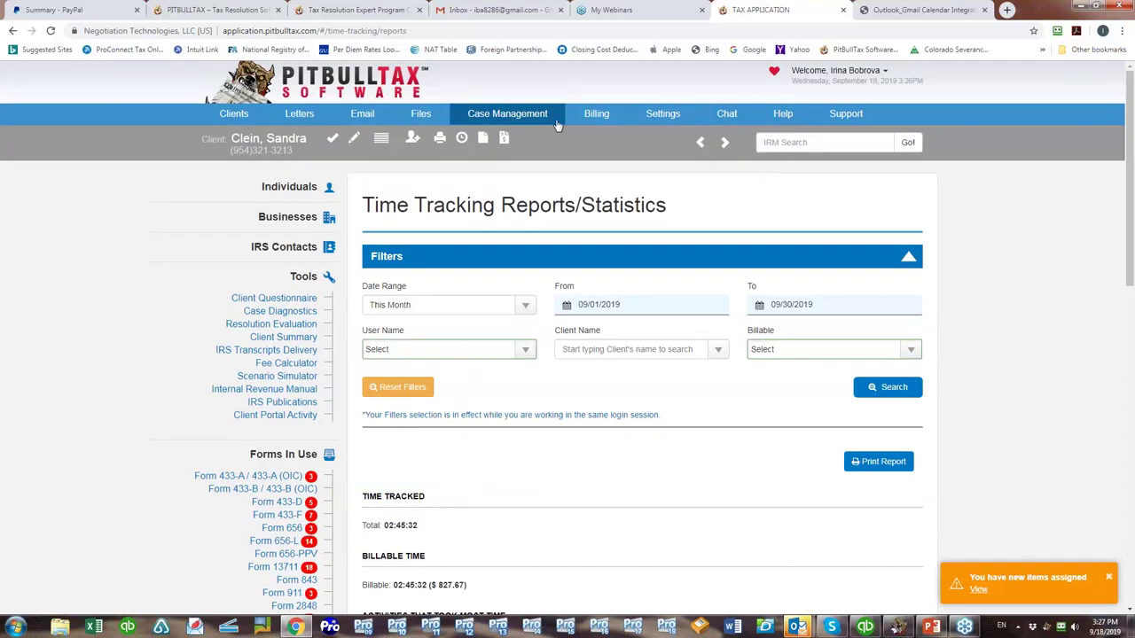
Open the Time Tracking settings and look through the minute intervals offered for rounding tracked time.
left_click(493, 120)
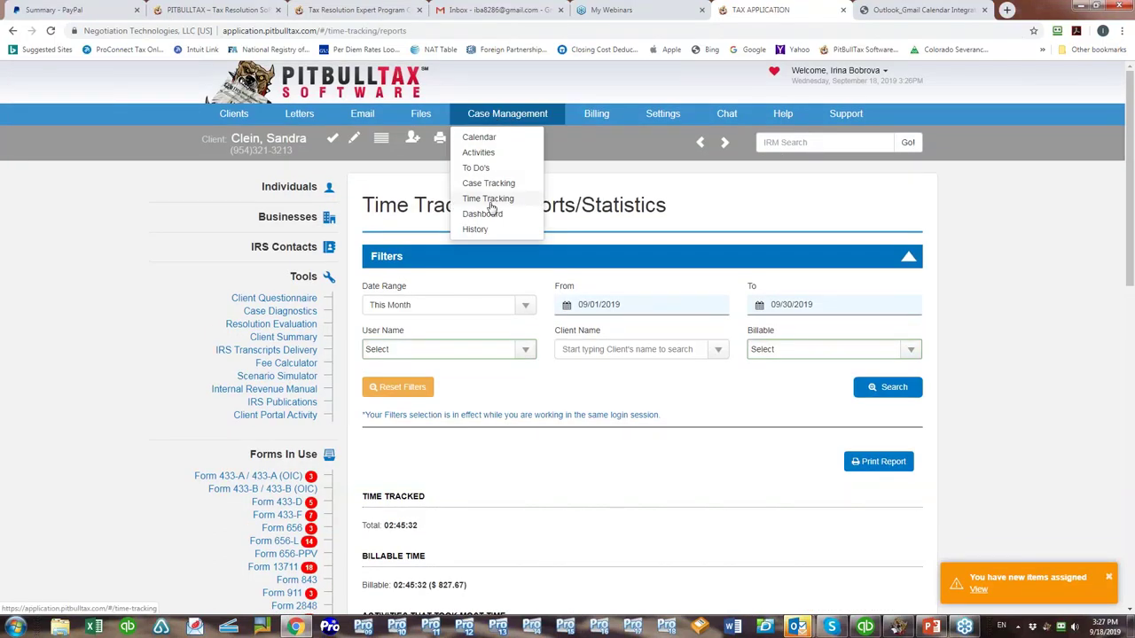
left_click(662, 115)
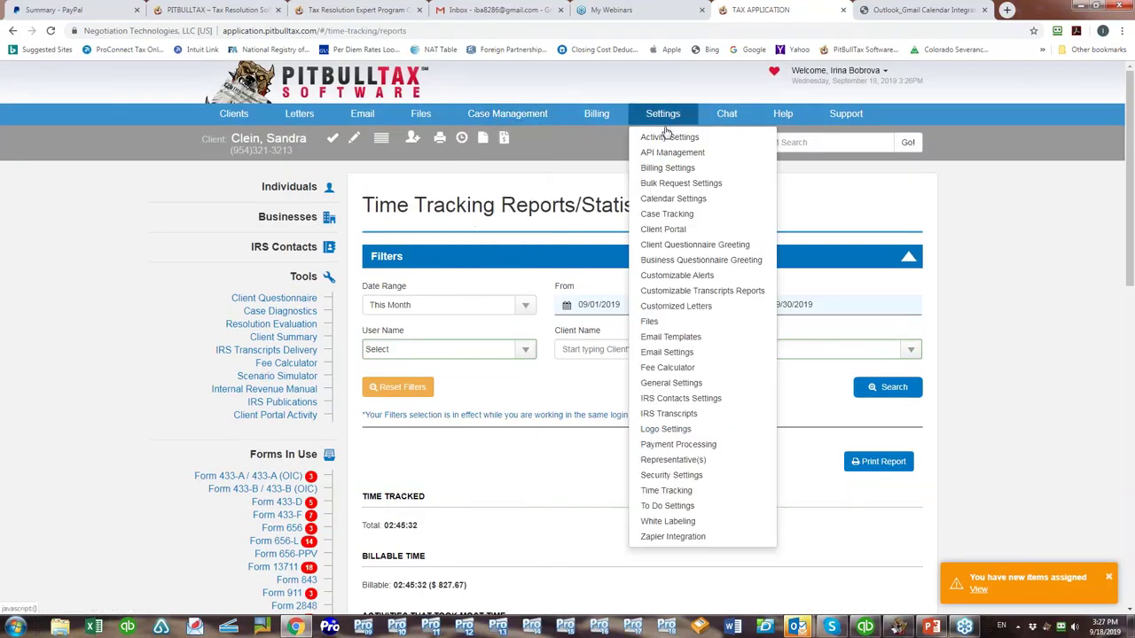
left_click(674, 491)
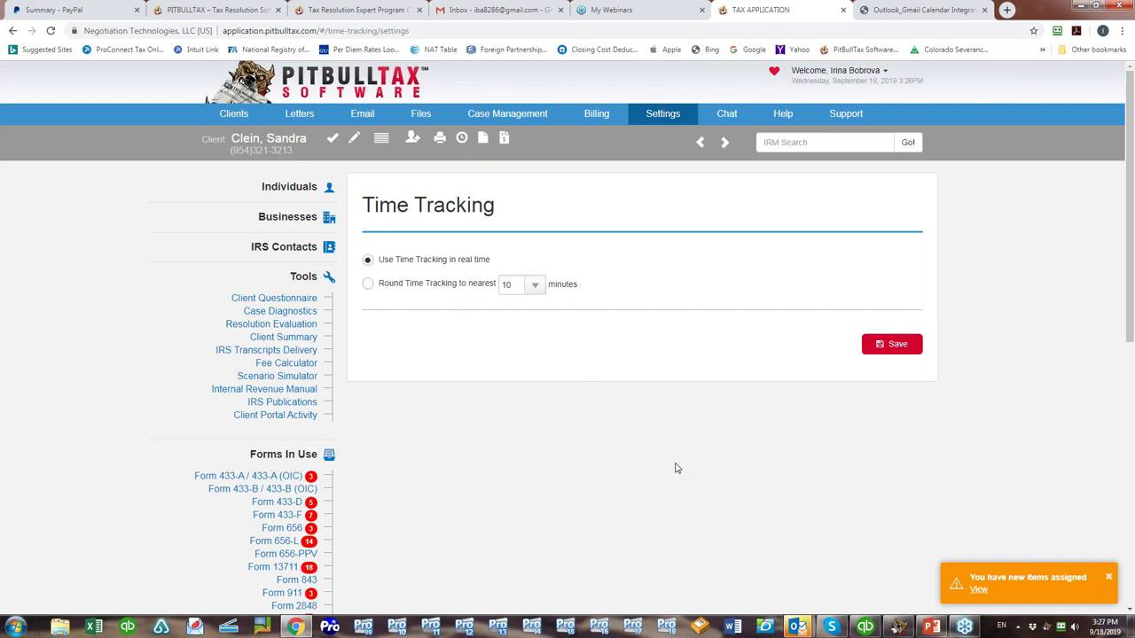
left_click(540, 288)
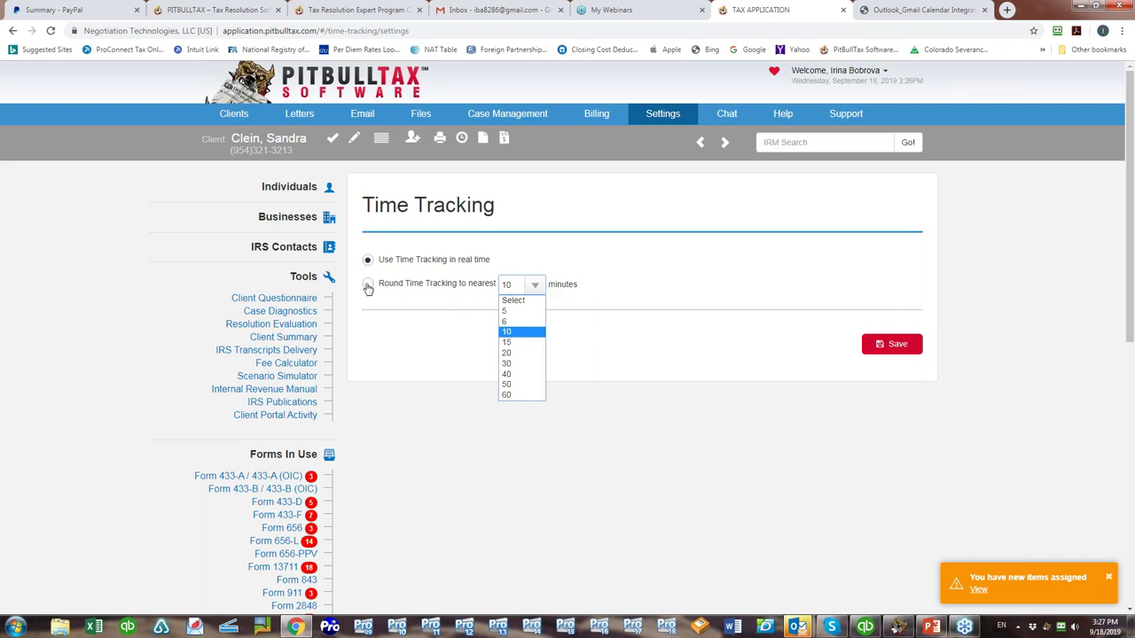
left_click(654, 312)
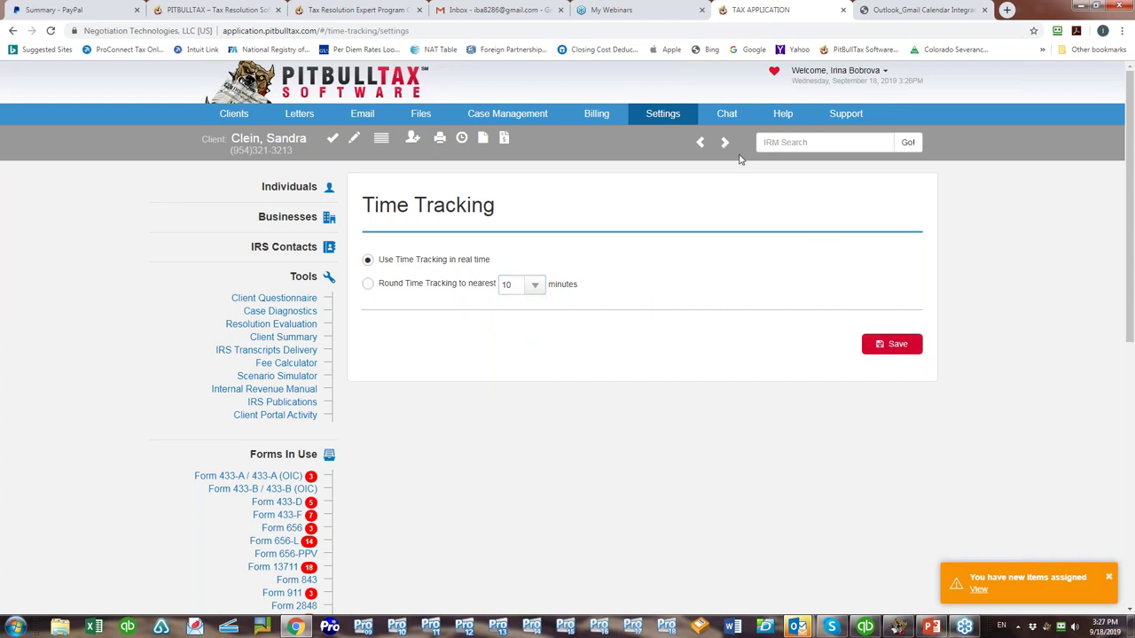
Open the case management Dashboard with its general statistics and time spent insights.
left_click(484, 121)
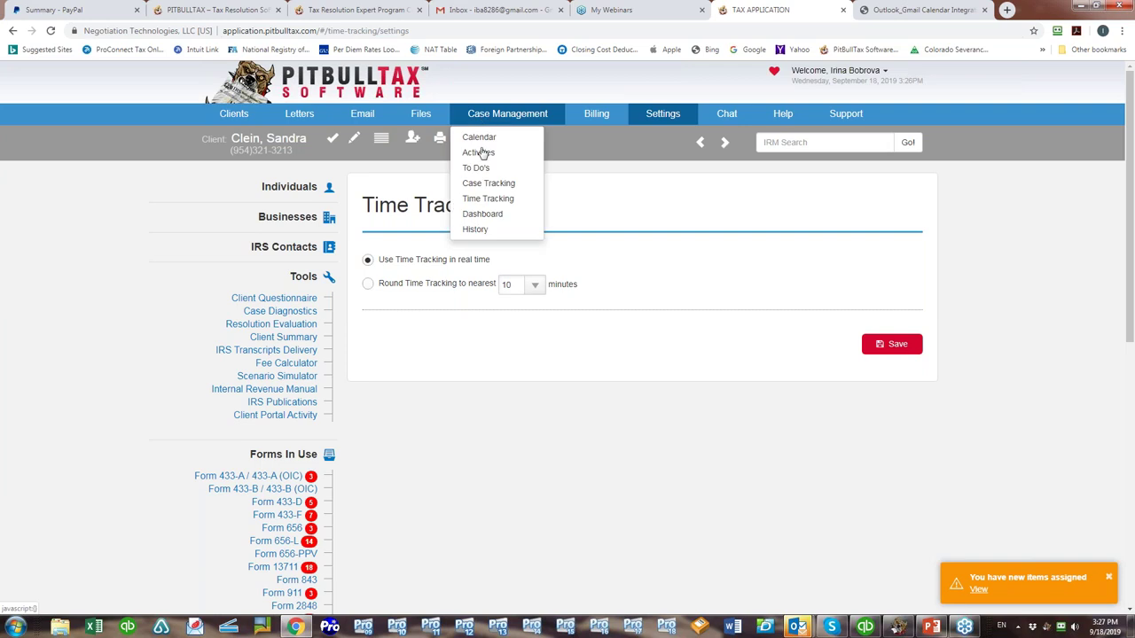
left_click(495, 215)
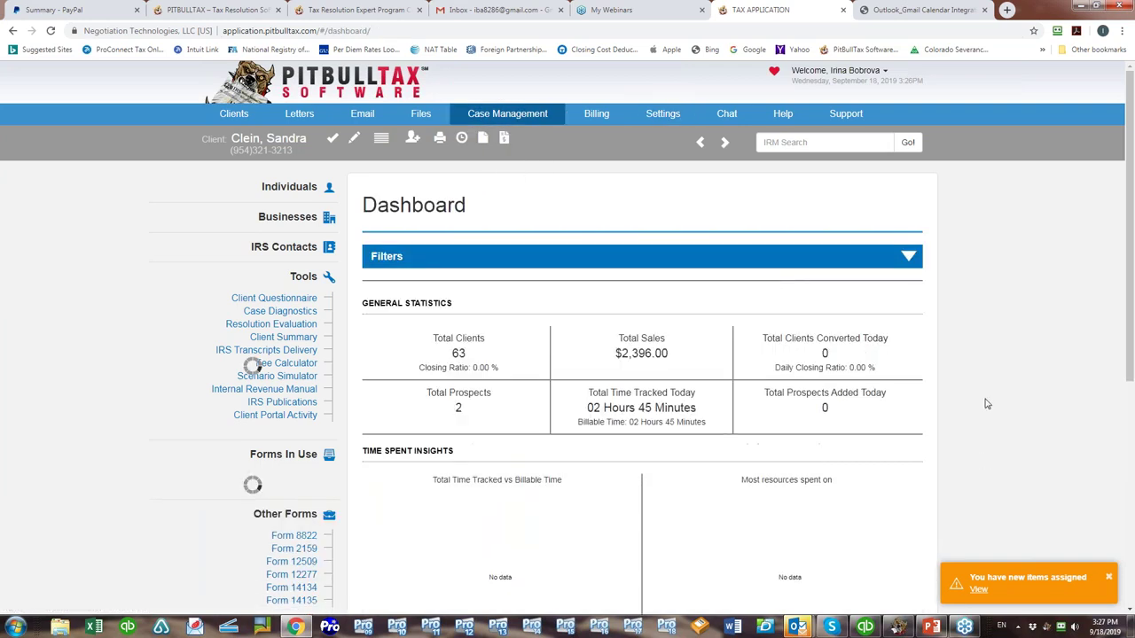
Look through the dashboard's general statistics, time spent insights charts and sales report.
scroll(986, 403, "down", 1)
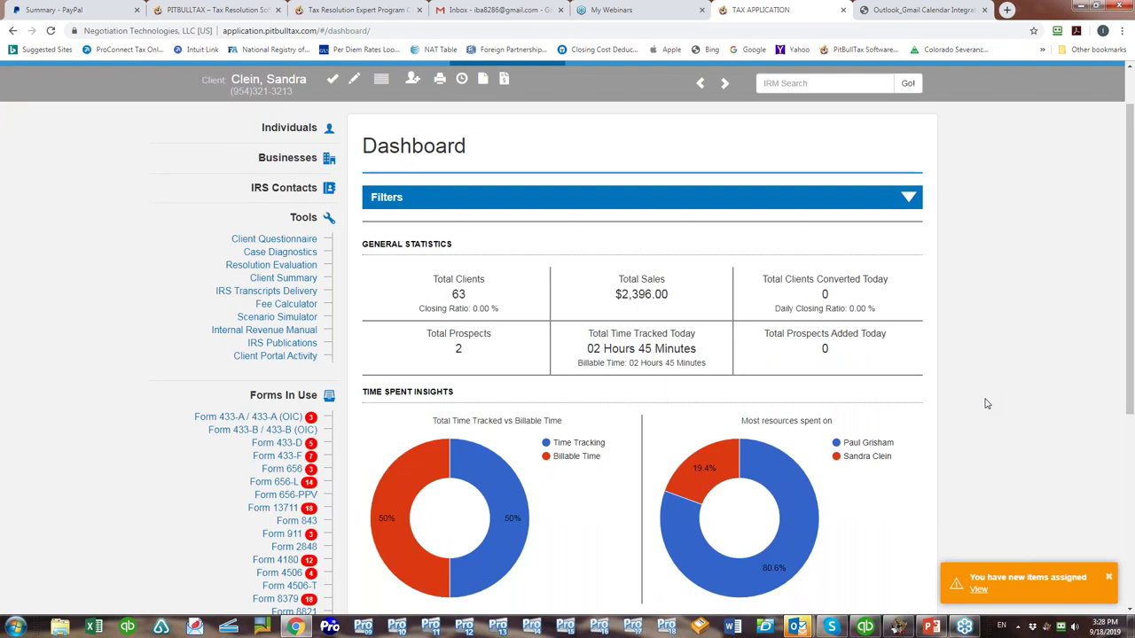
scroll(986, 403, "down", 4)
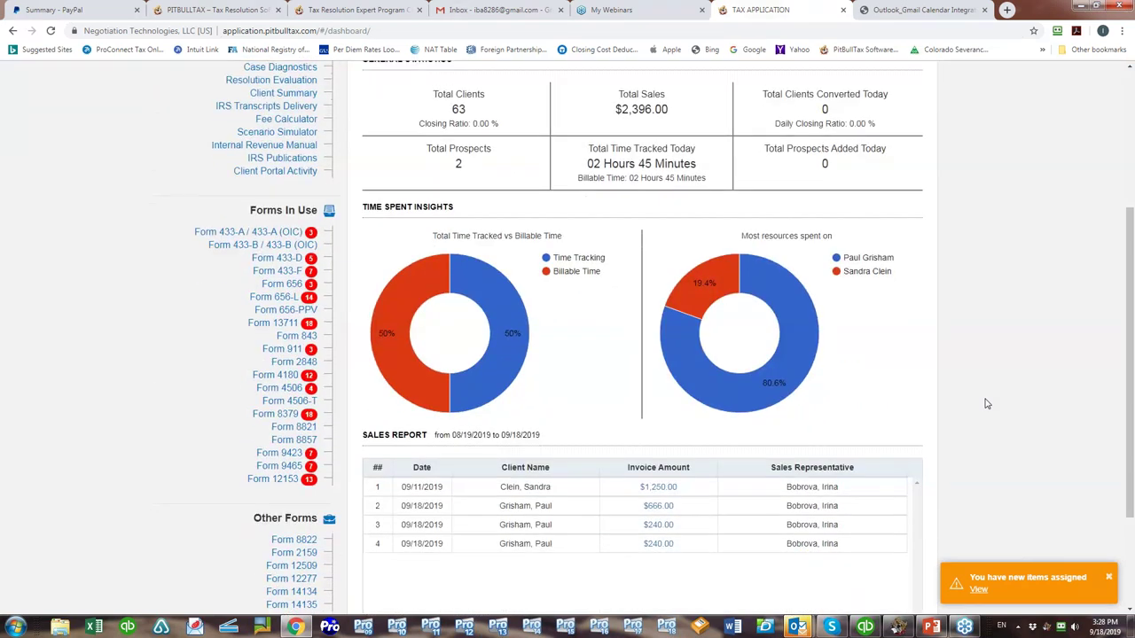
scroll(987, 404, "up", 1)
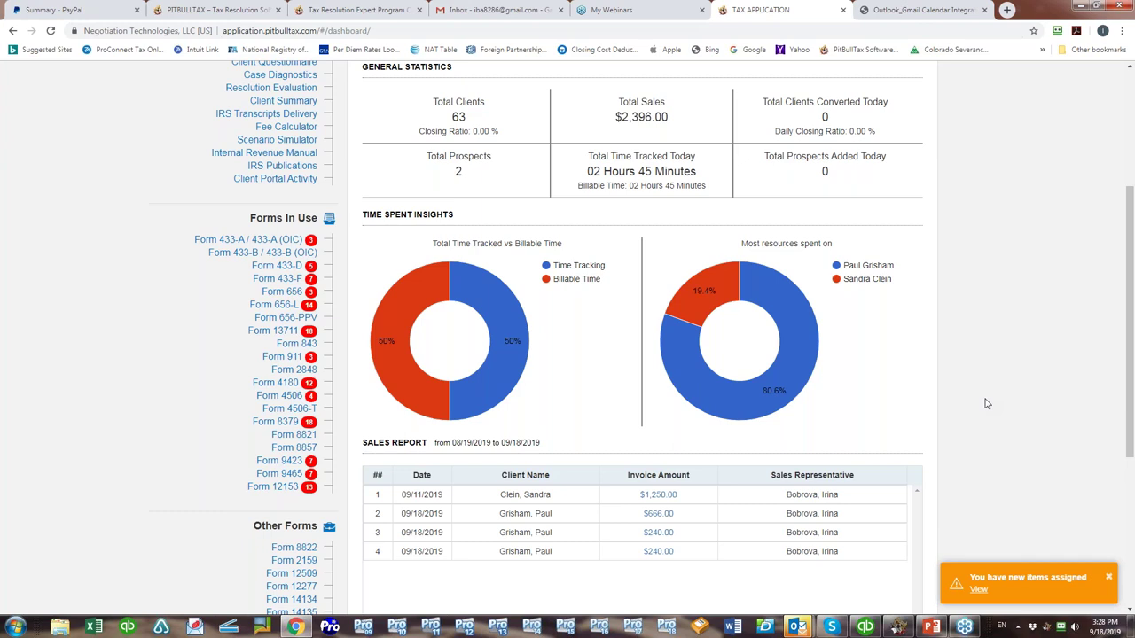
scroll(986, 404, "up", 1)
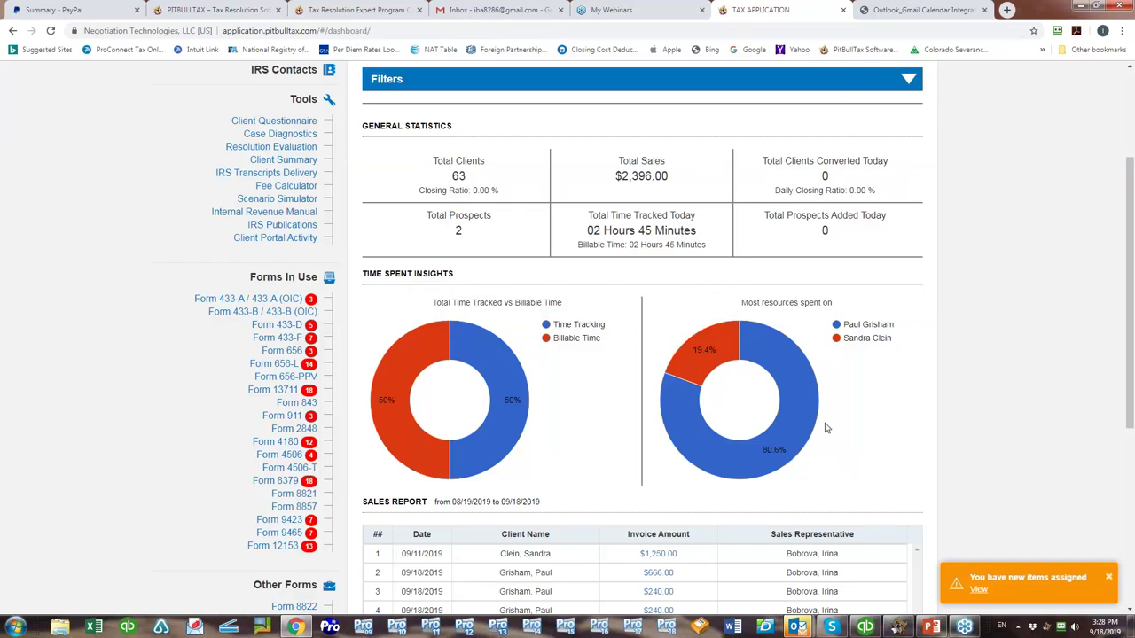
scroll(825, 428, "up", 3)
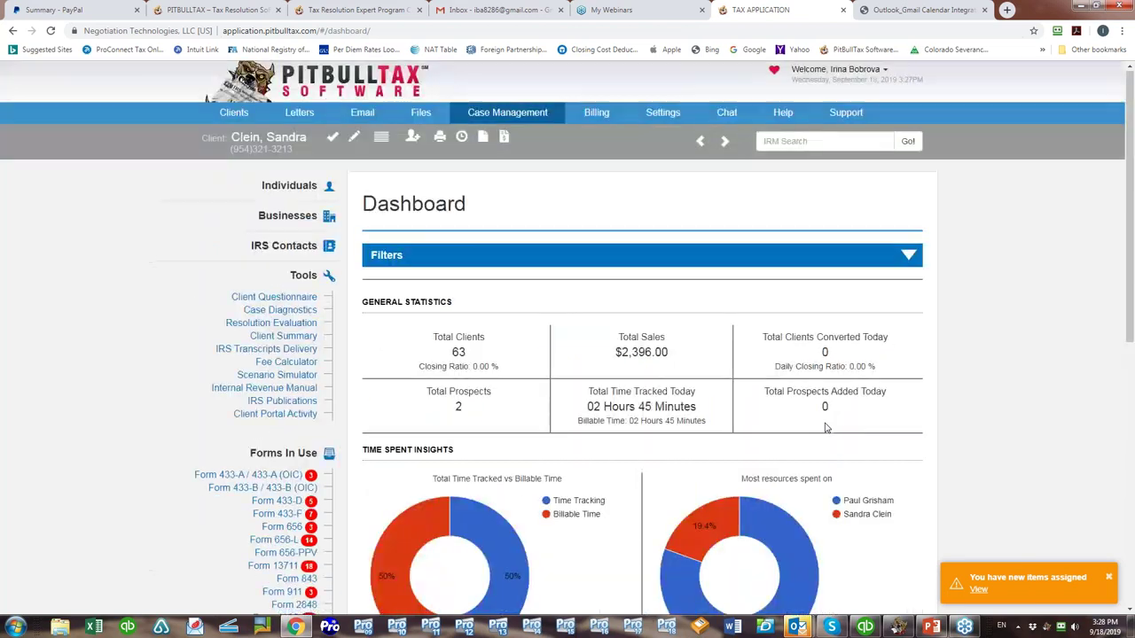
Look over the available billing functions and open the Billing Settings.
left_click(606, 120)
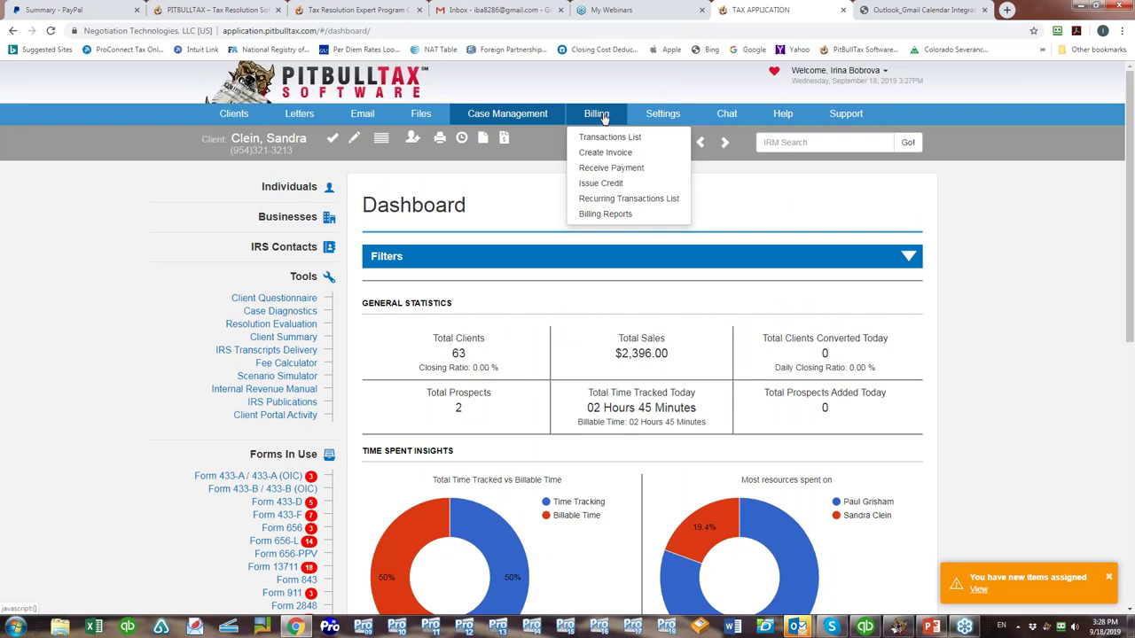
left_click(603, 119)
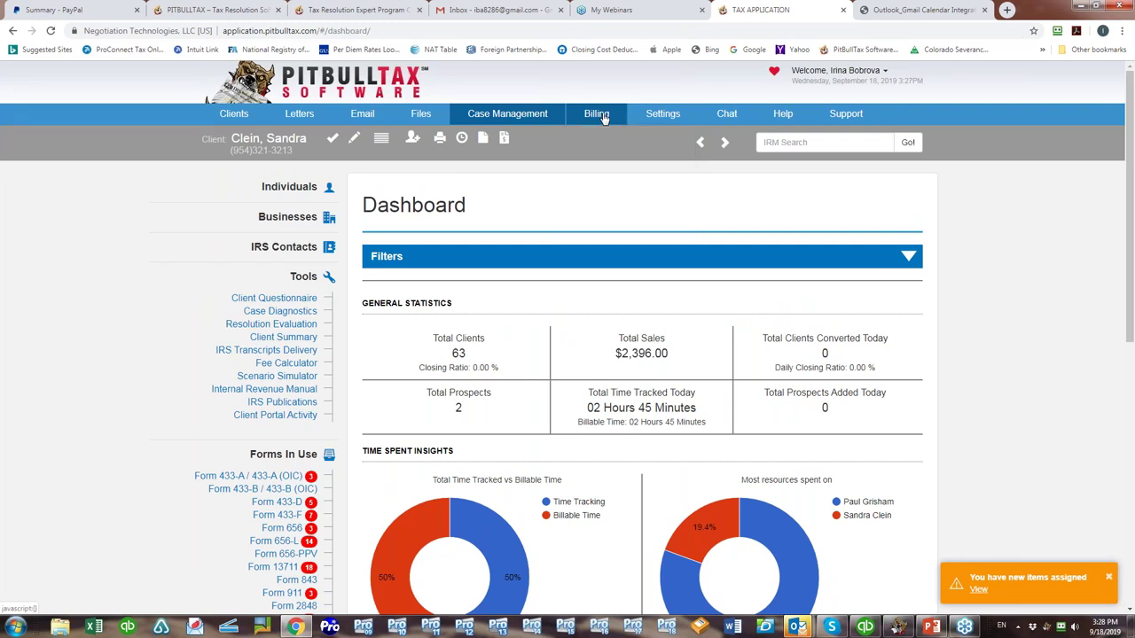
left_click(602, 119)
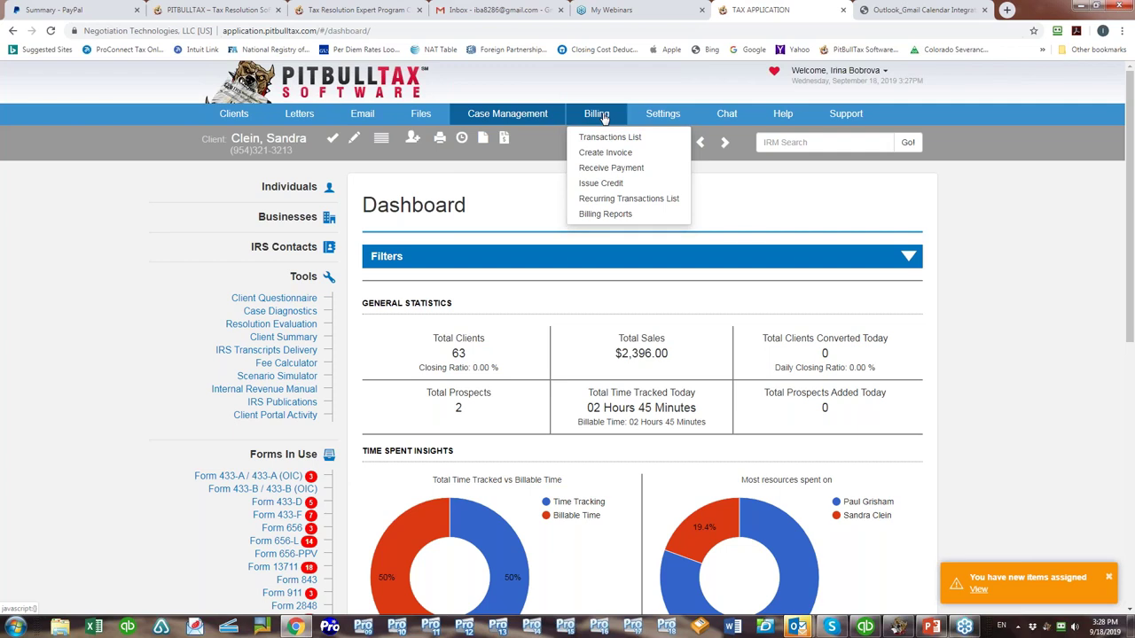
left_click(656, 115)
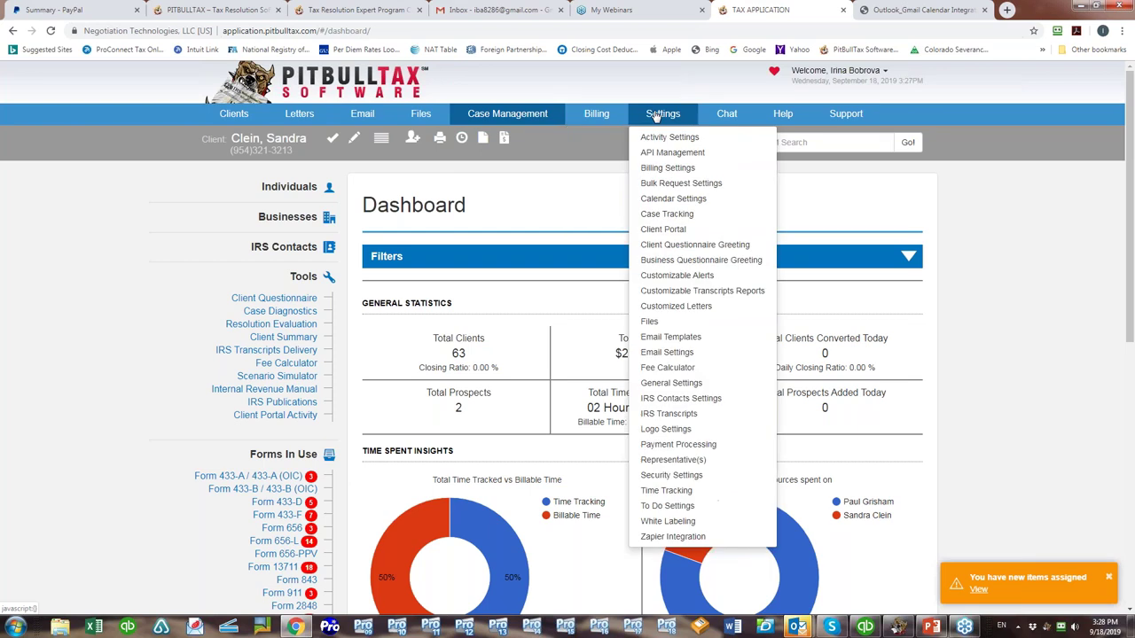
left_click(668, 169)
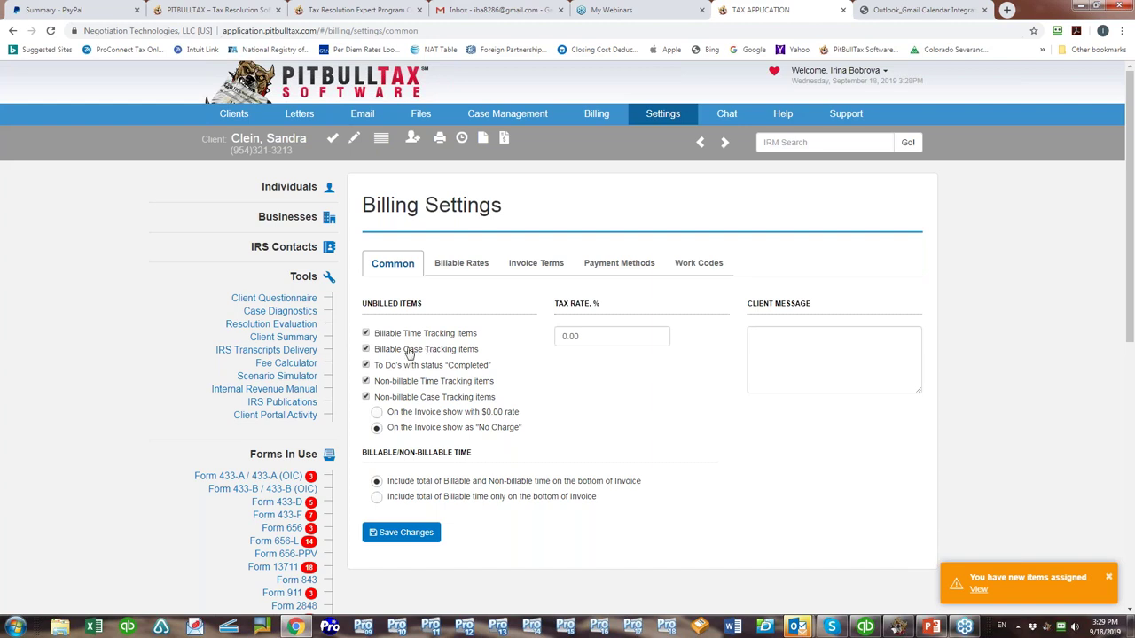
Review the common billing options for unbilled items, tax rate and client message, plus the billable rates and invoice terms.
left_click(366, 333)
left_click(611, 334)
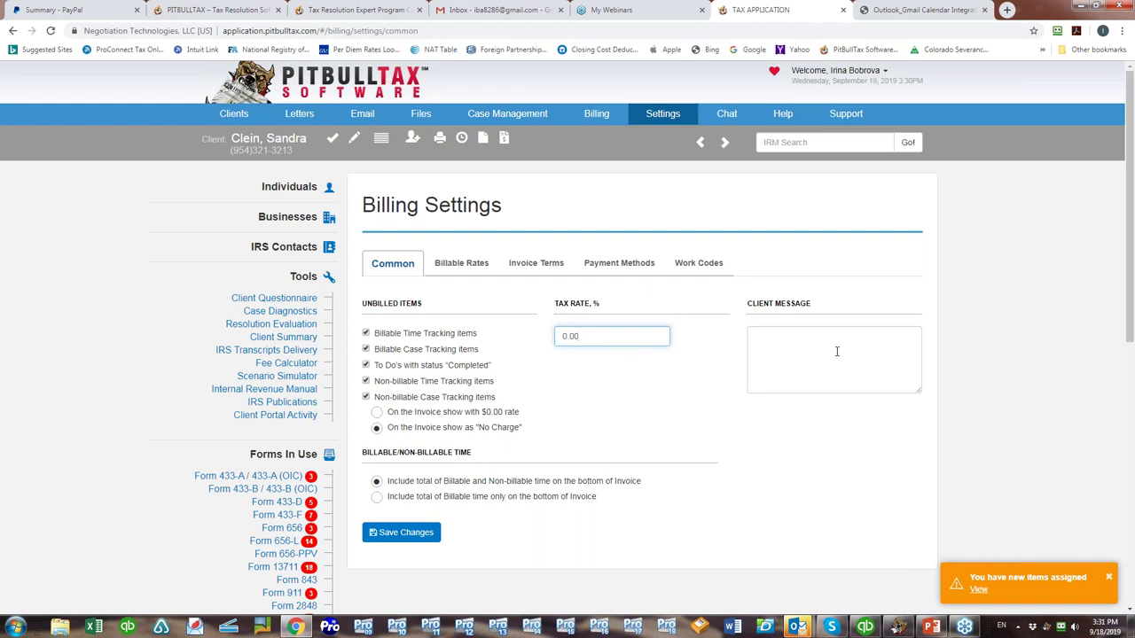
left_click(780, 353)
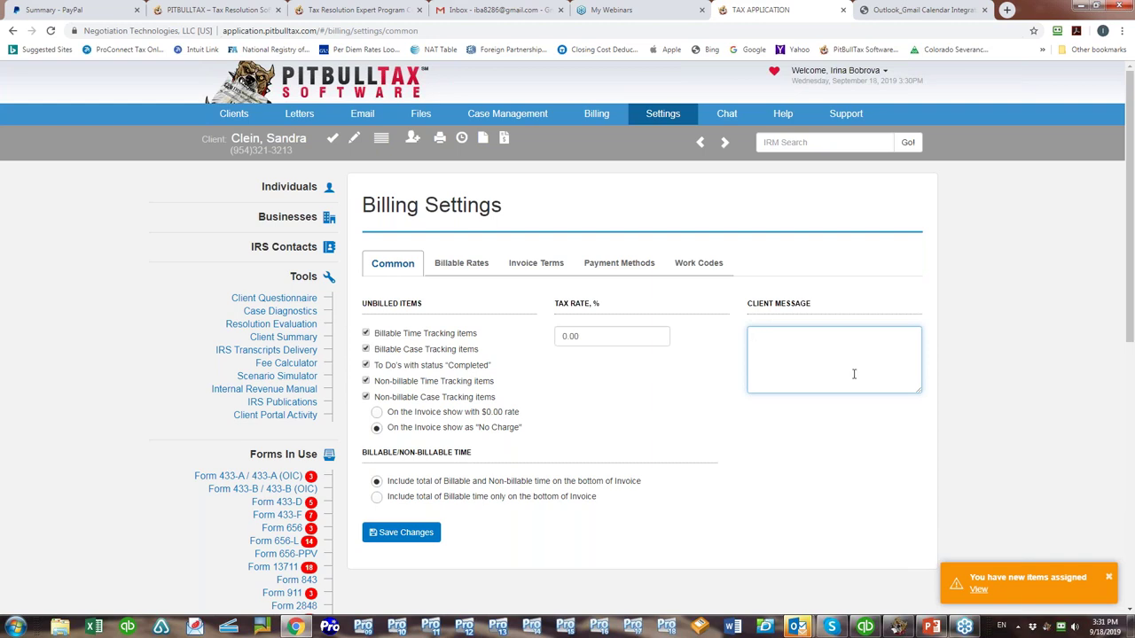
scroll(896, 374, "down", 1)
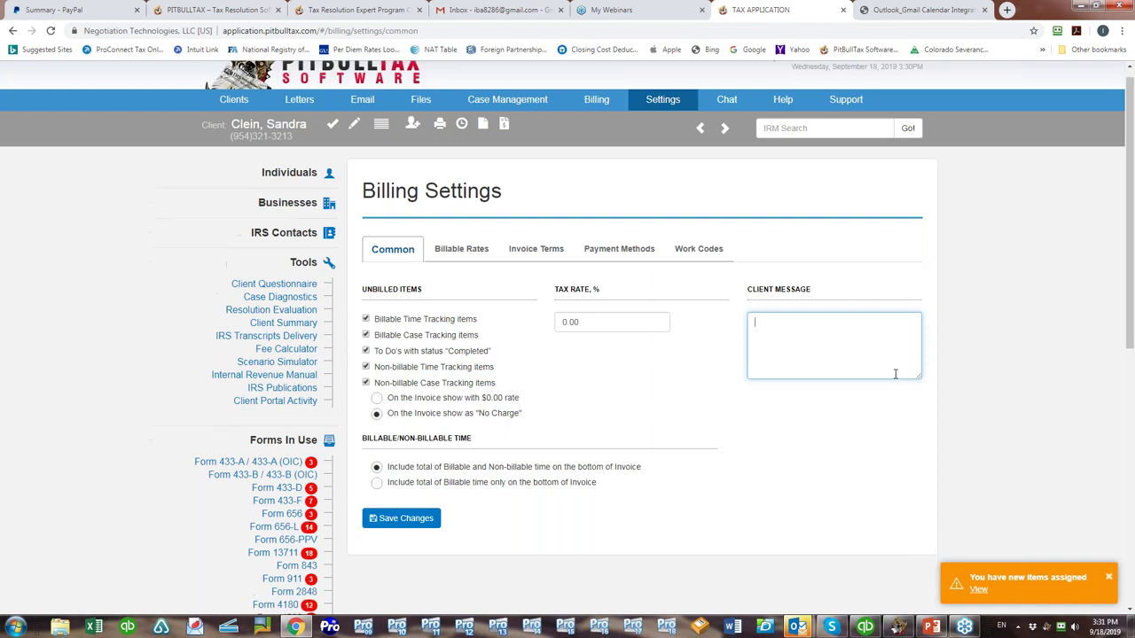
left_click(448, 209)
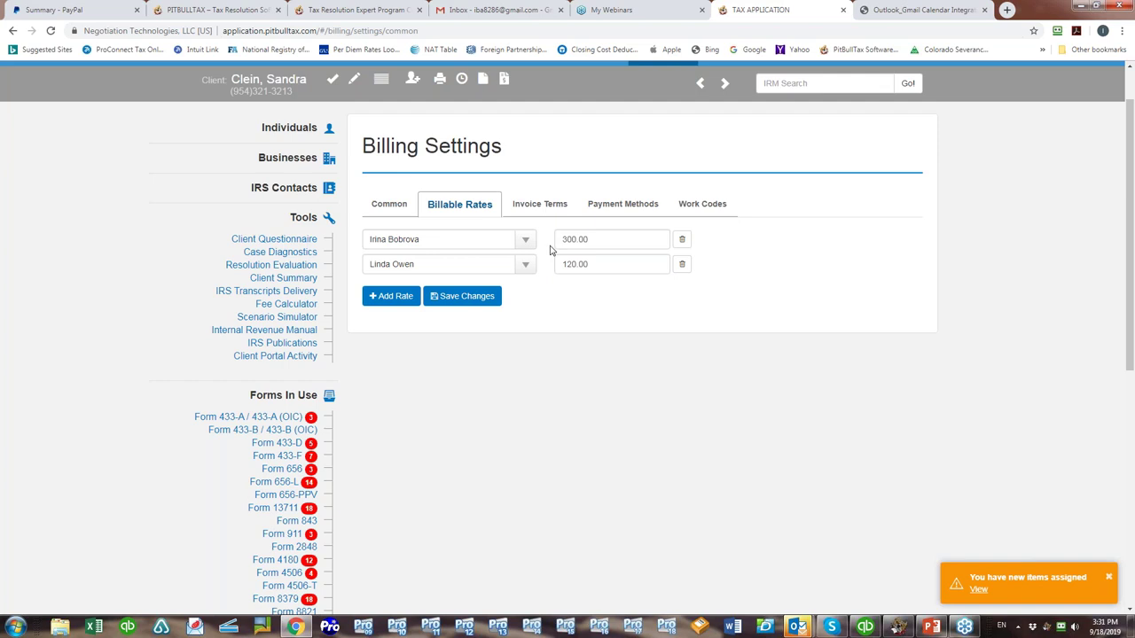
left_click(545, 205)
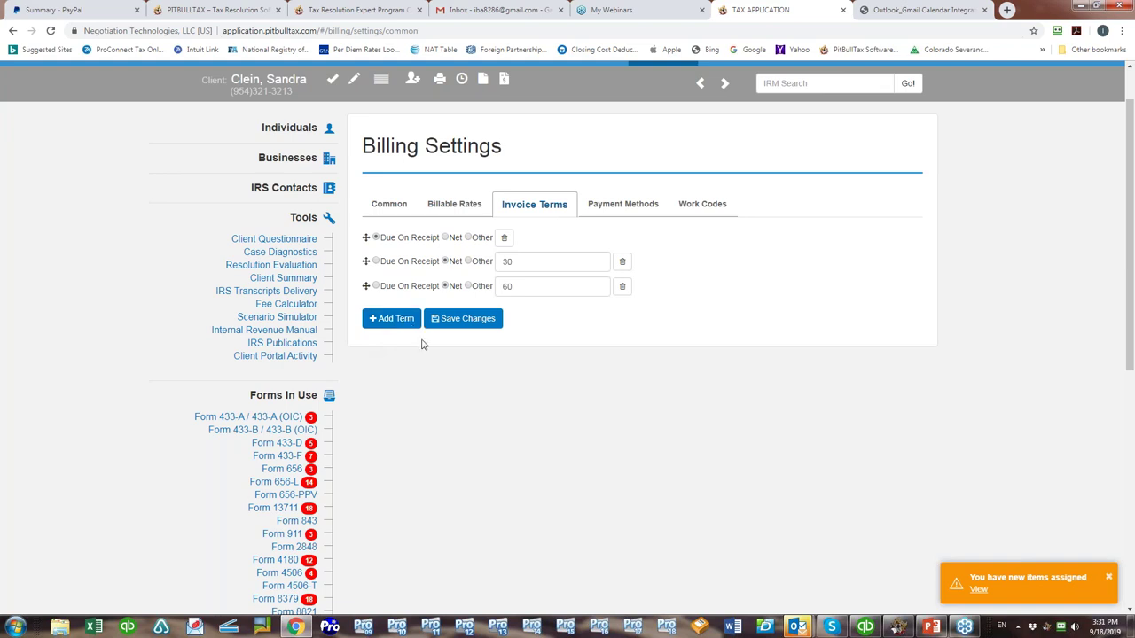
Move the Wire Transfer payment method directly below Check, and view the list of work codes.
left_click(617, 209)
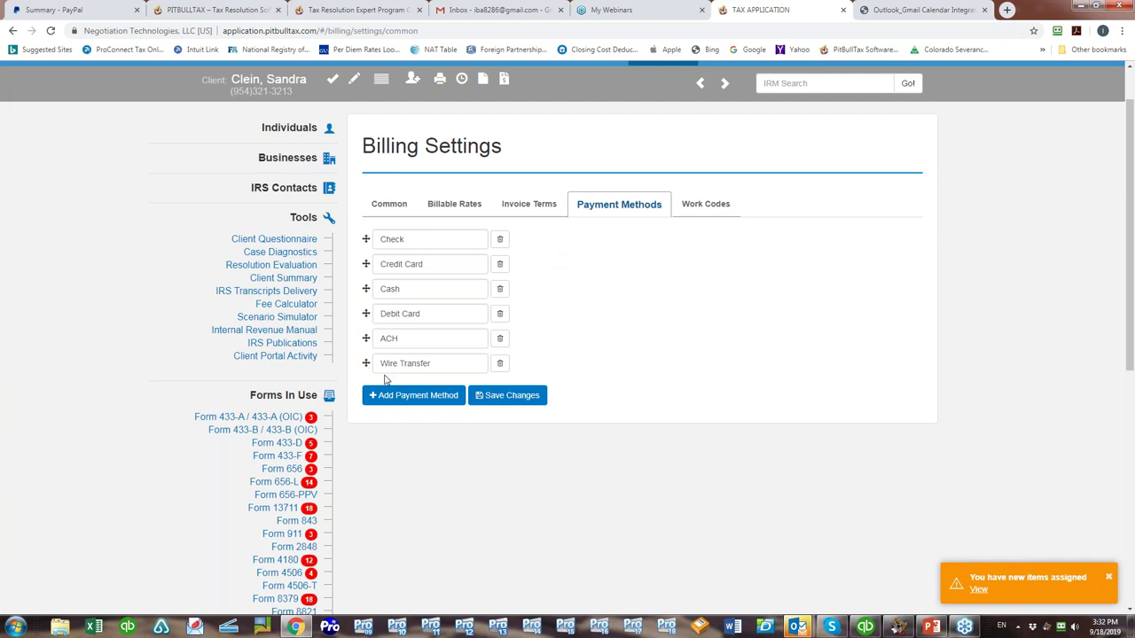
left_click_drag(364, 364, 364, 264)
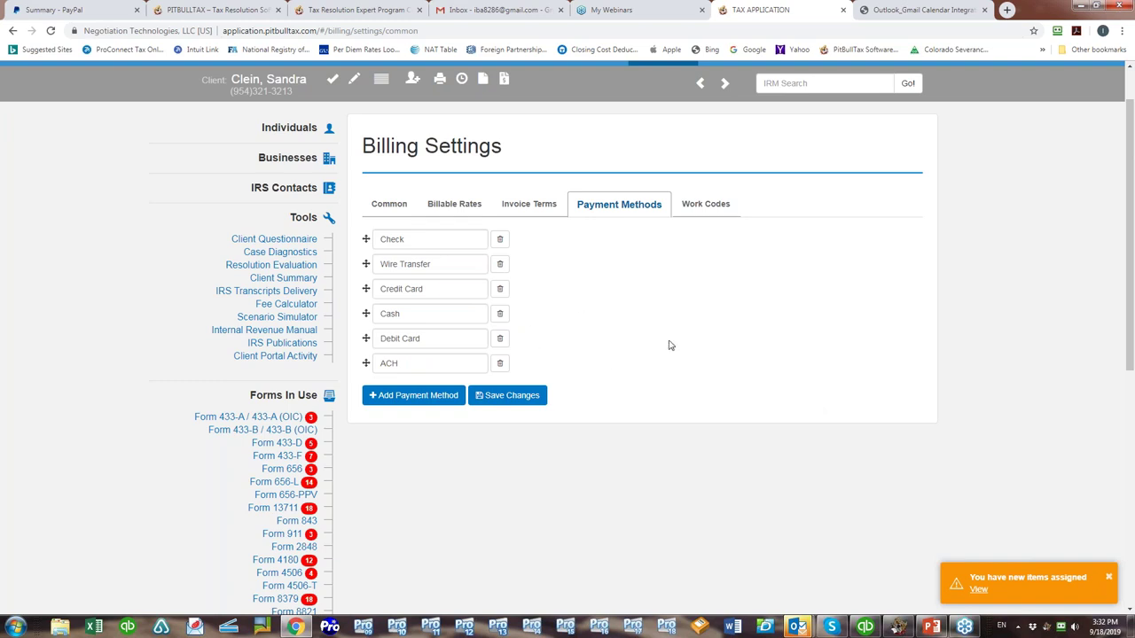
left_click(702, 205)
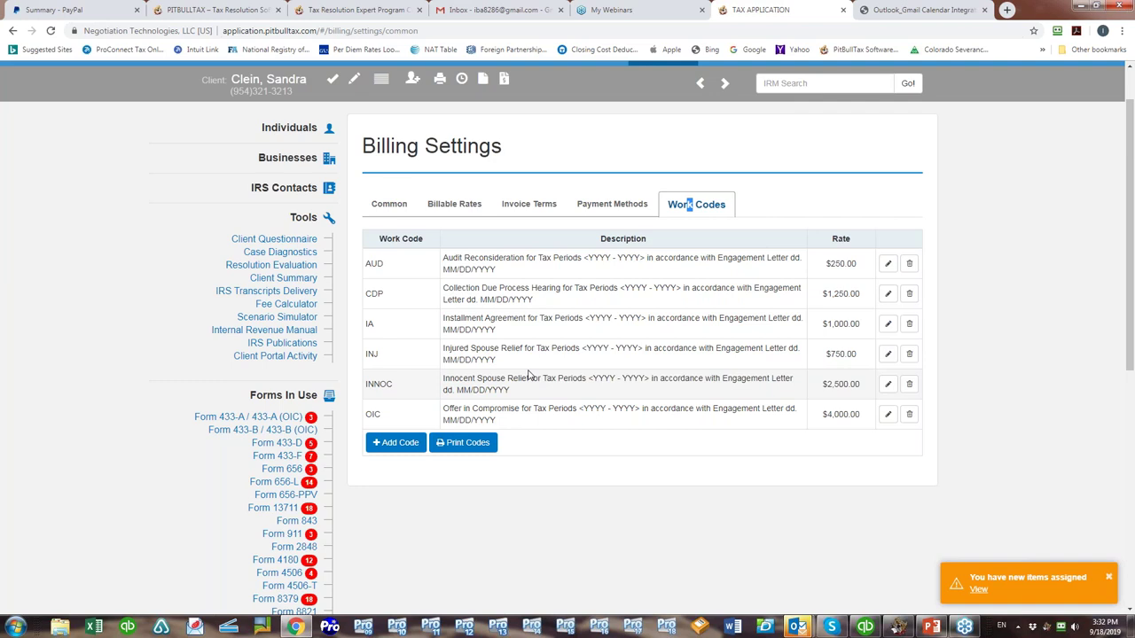
Start a new invoice for the current client and look over its details and unbilled items.
scroll(978, 215, "up", 1)
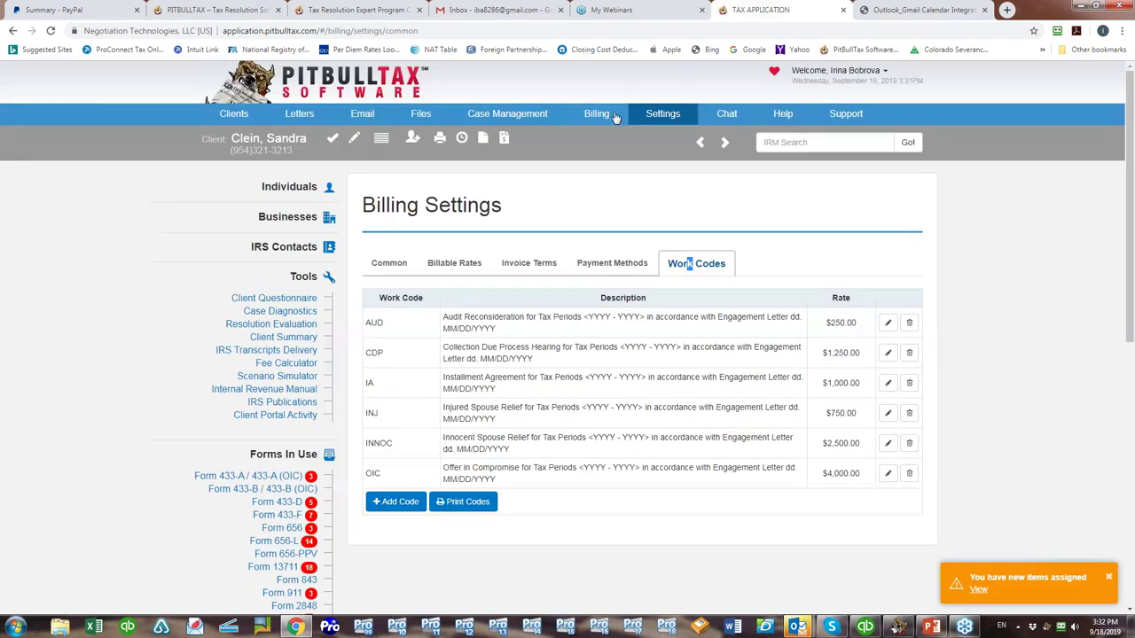
mouse_move(586, 116)
left_click(589, 153)
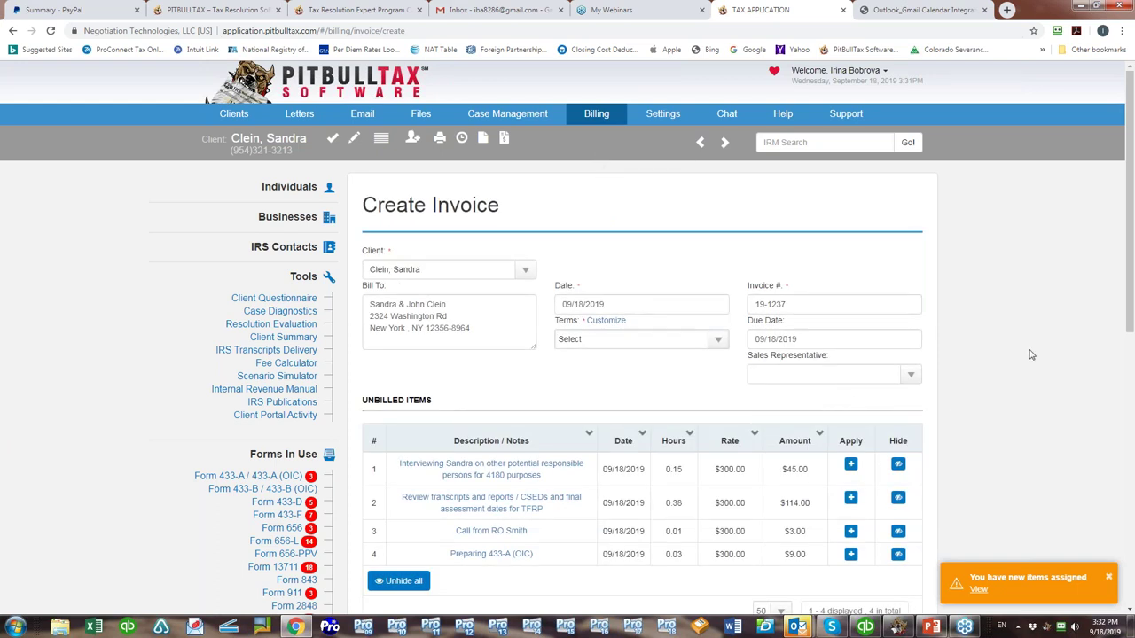
scroll(1031, 355, "down", 2)
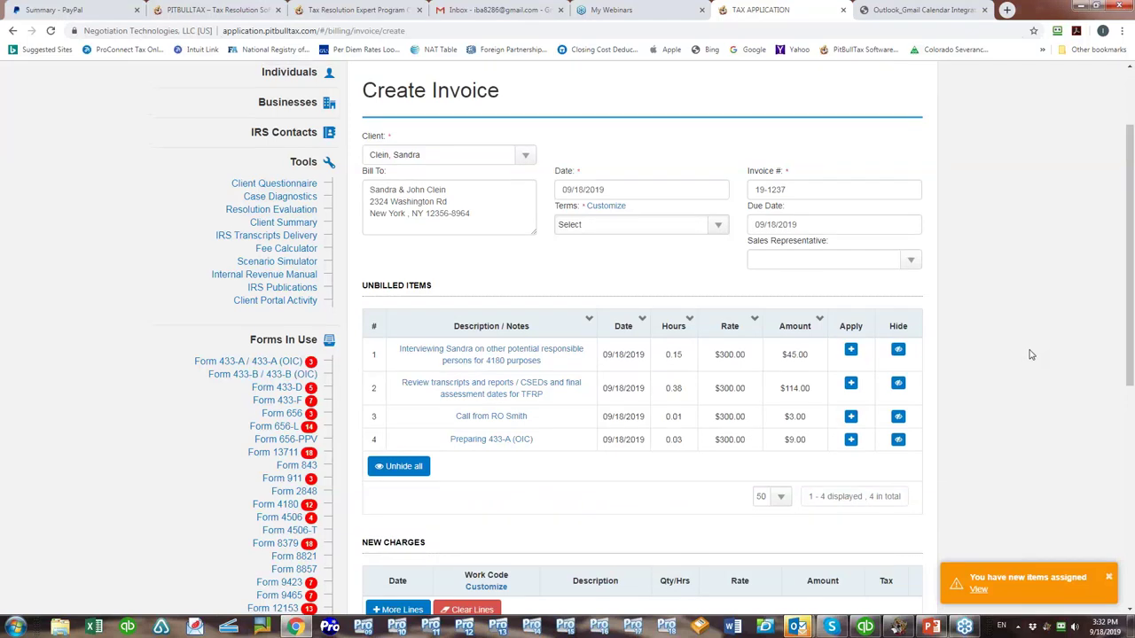
scroll(1029, 352, "up", 1)
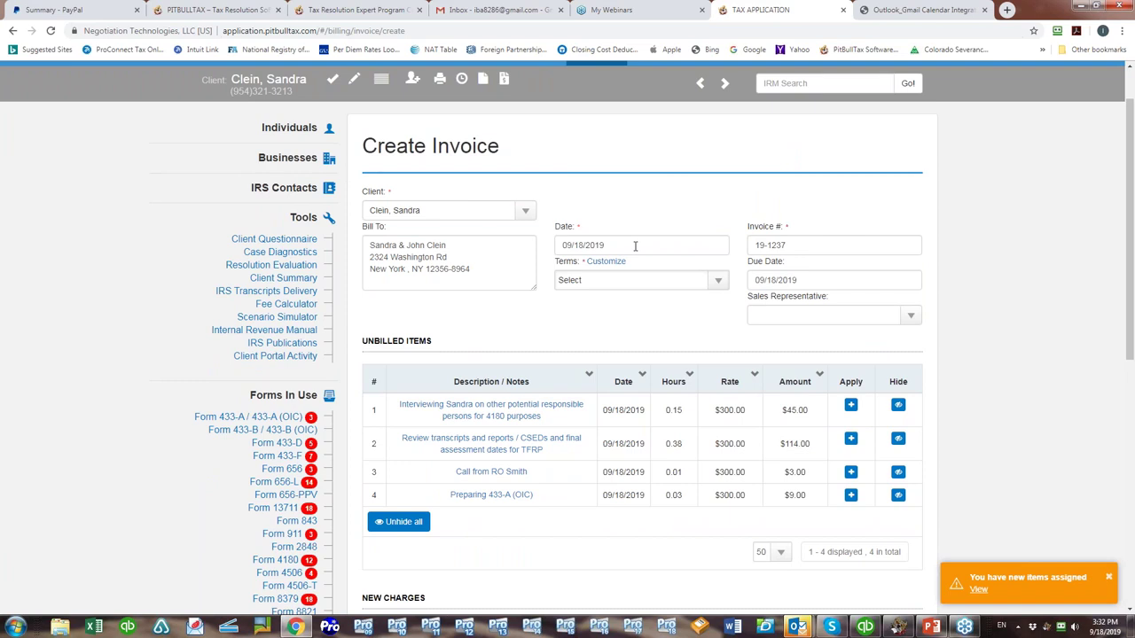
Set the invoice terms to Due On Receipt and choose the sales representative.
left_click(722, 281)
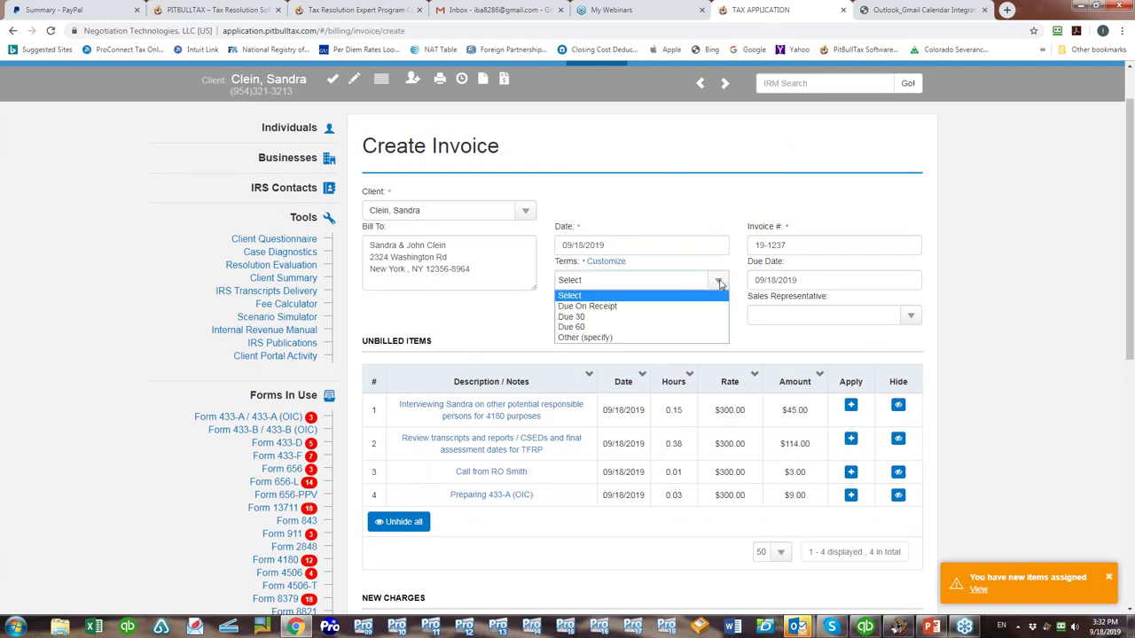
left_click(614, 307)
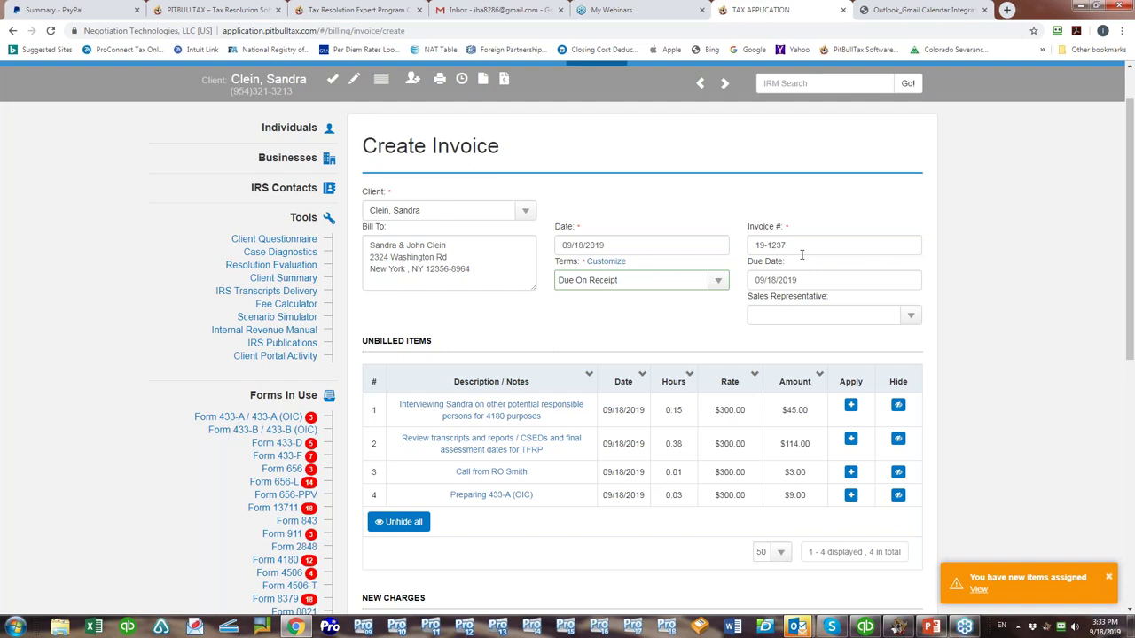
left_click(912, 318)
left_click(854, 334)
Apply all four unbilled items, from the 4180 interview to Preparing 433-A (OIC), to the invoice's new charges.
scroll(969, 373, "down", 1)
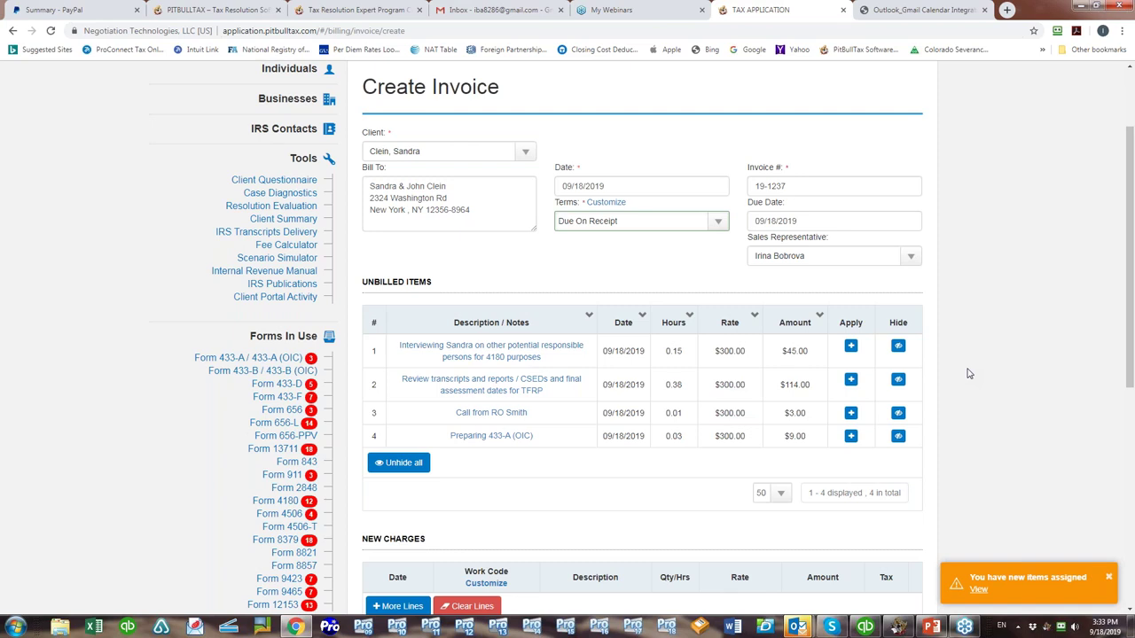
scroll(969, 373, "down", 1)
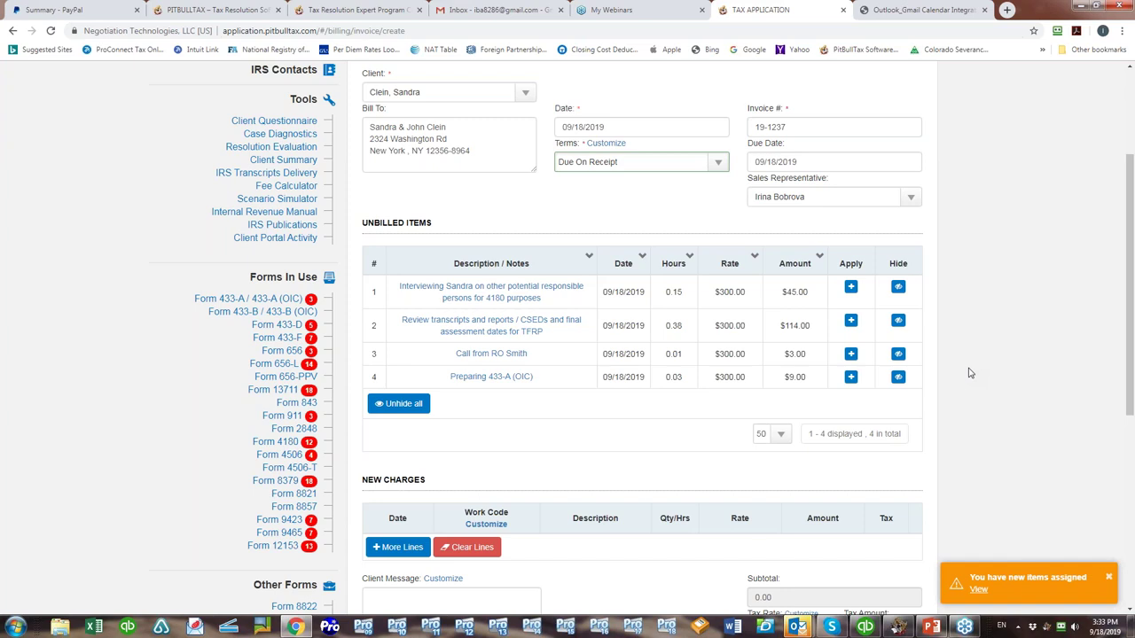
left_click(851, 288)
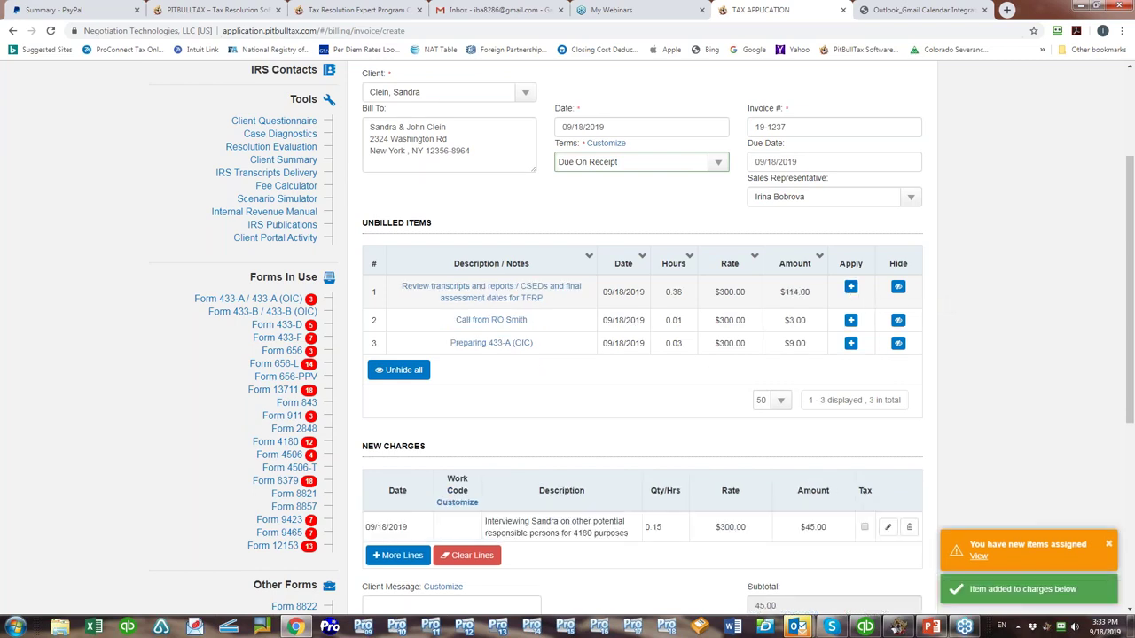
scroll(776, 498, "down", 2)
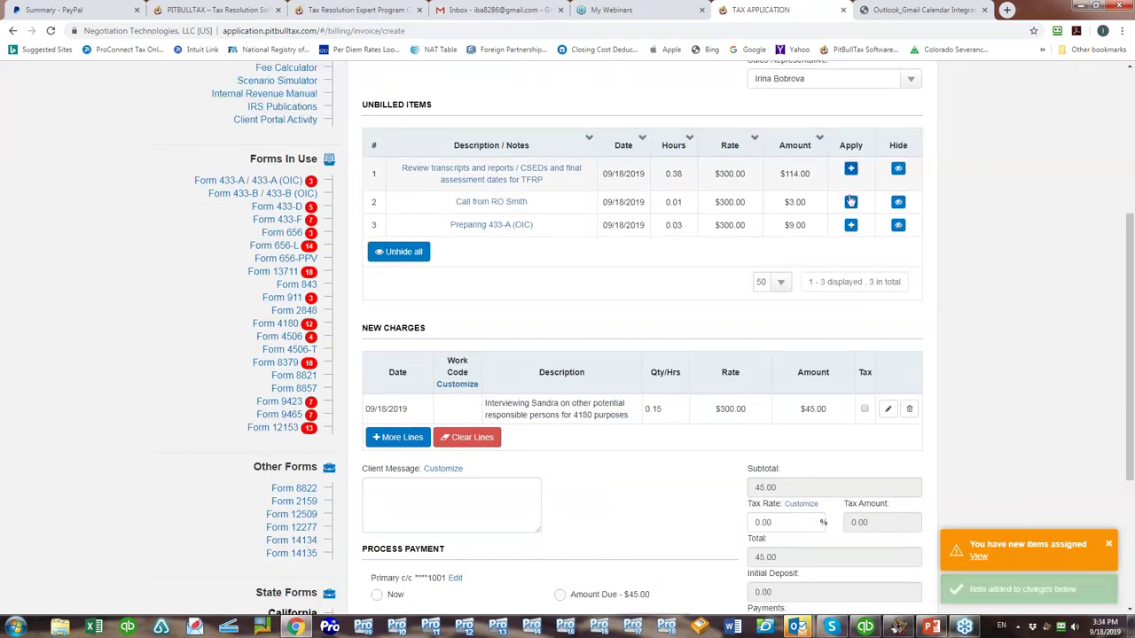
left_click(850, 169)
left_click(850, 170)
left_click(851, 169)
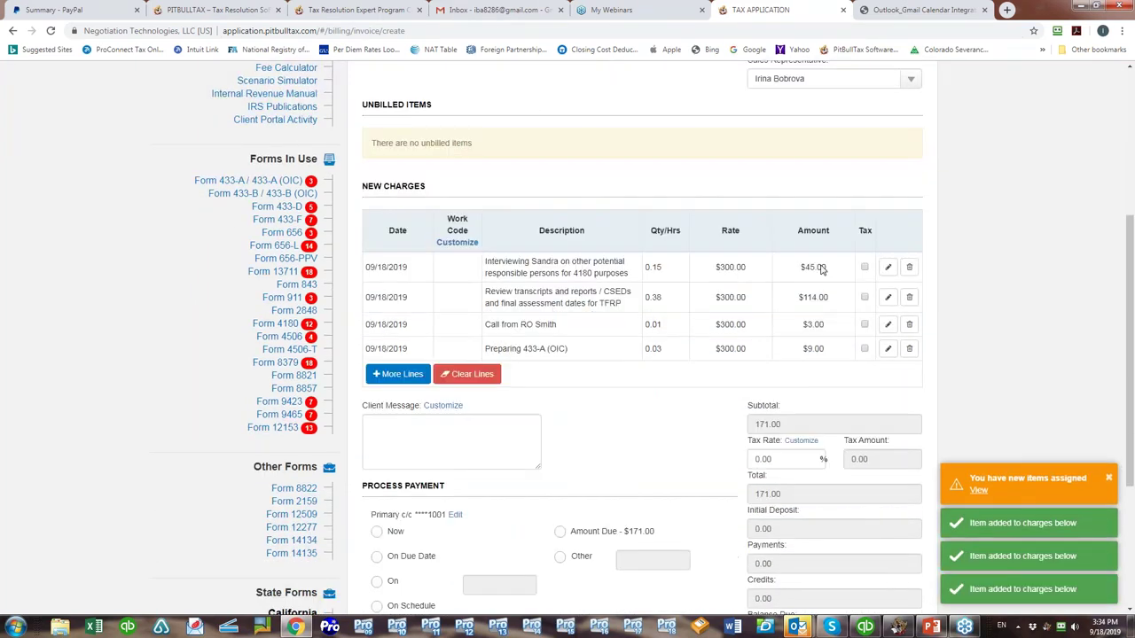
Add a line to the invoice's new charges with work code INJ for injured spouse relief, and save the line.
scroll(1004, 303, "down", 1)
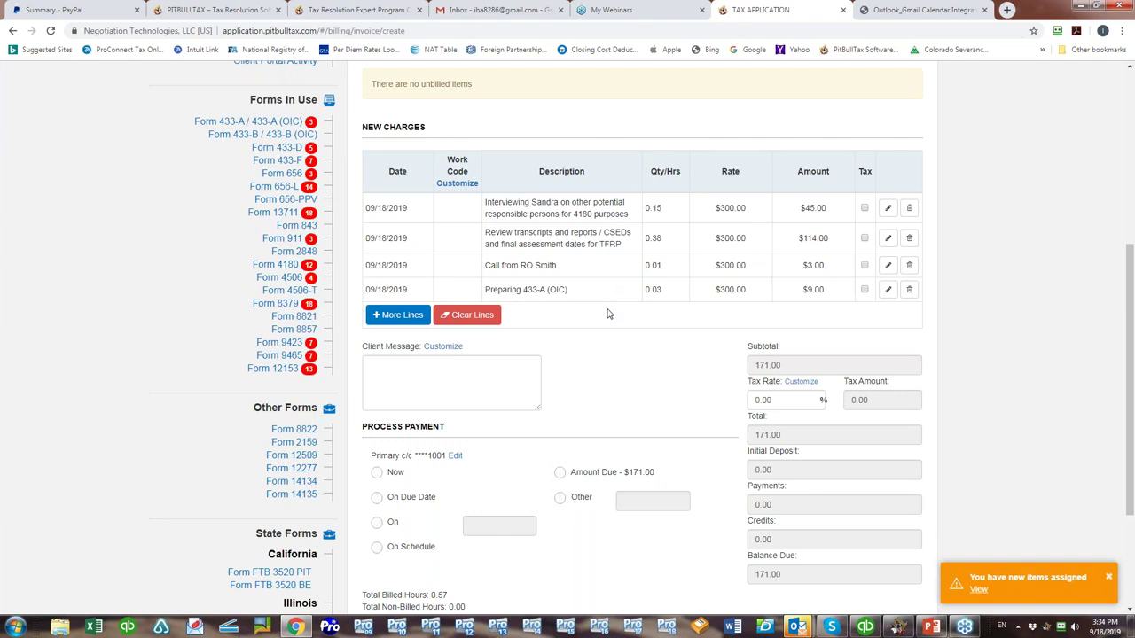
scroll(608, 314, "up", 4)
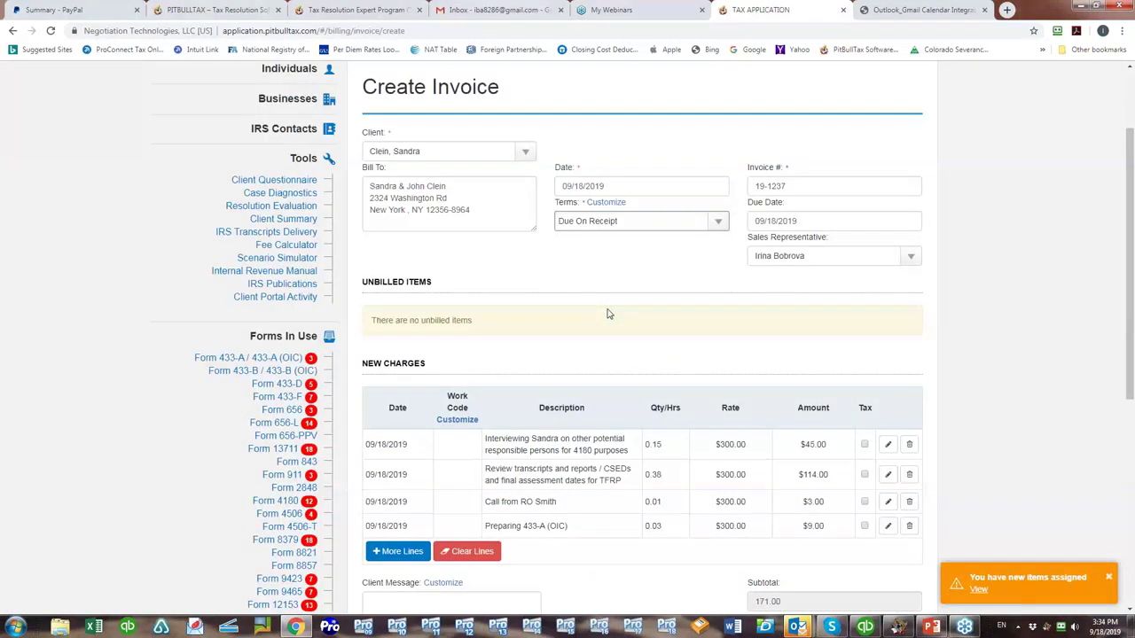
scroll(608, 314, "up", 1)
scroll(609, 314, "up", 1)
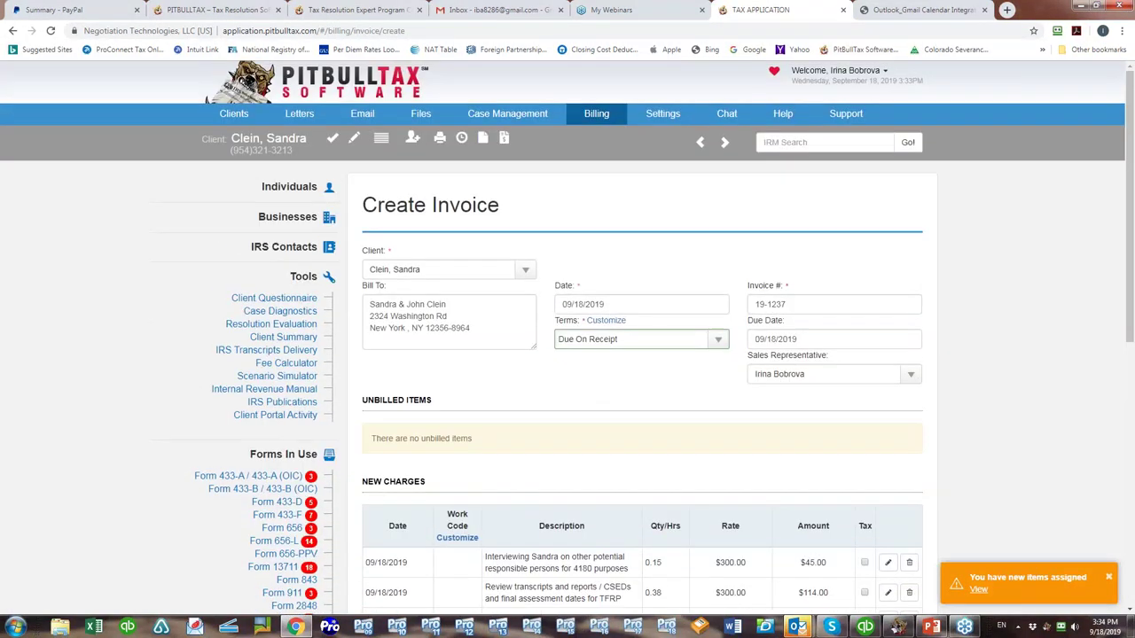
scroll(608, 314, "down", 1)
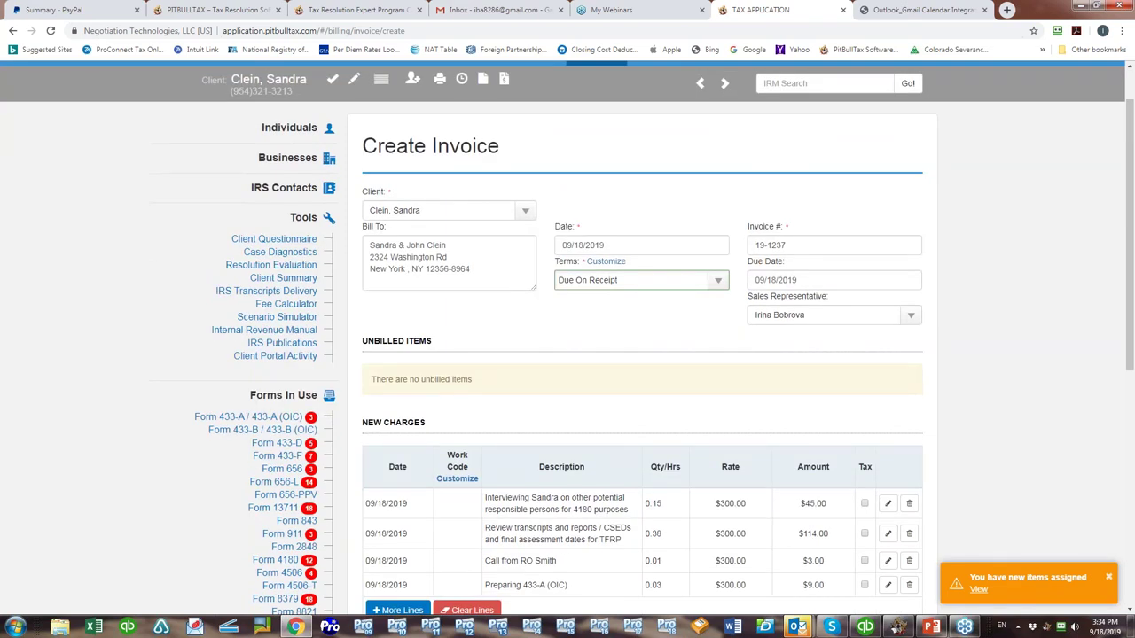
scroll(567, 338, "down", 5)
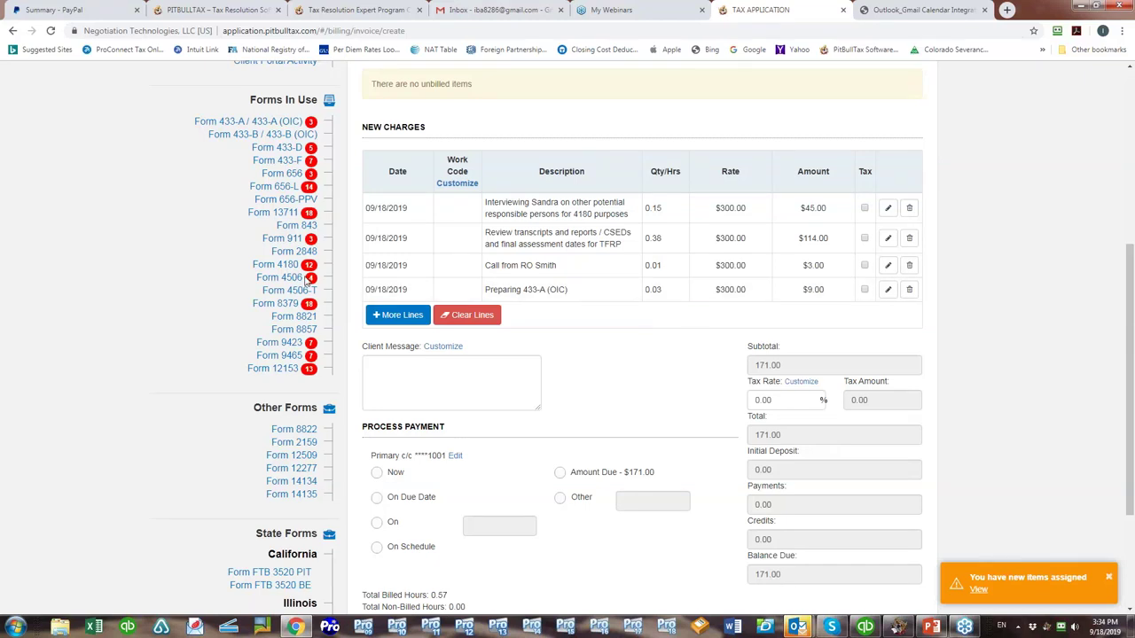
left_click(395, 315)
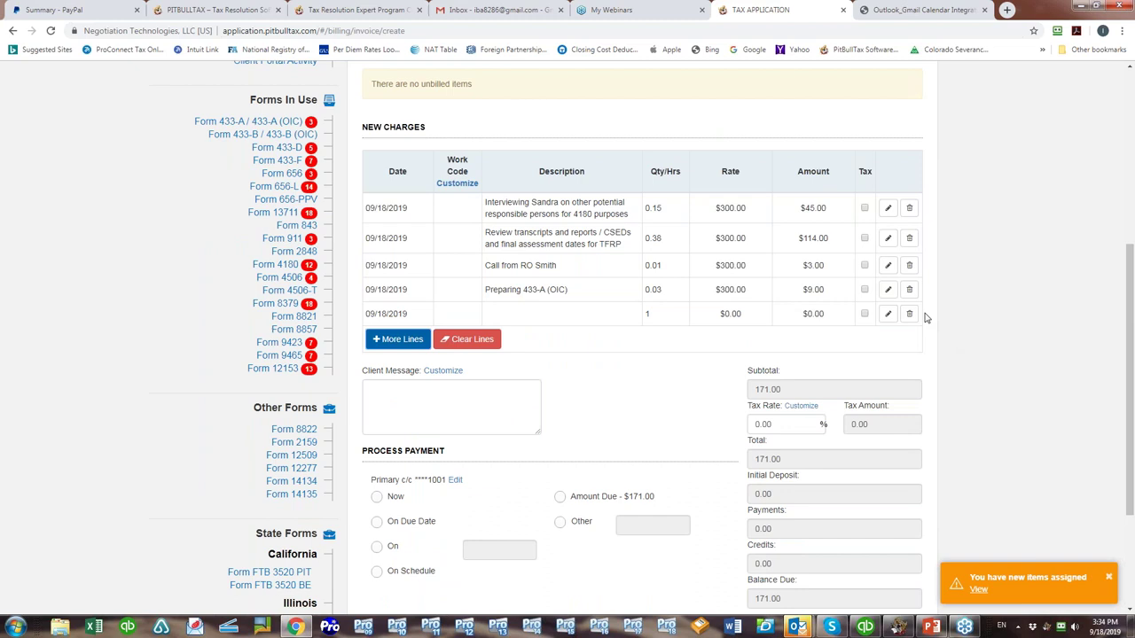
left_click(887, 314)
left_click(548, 321)
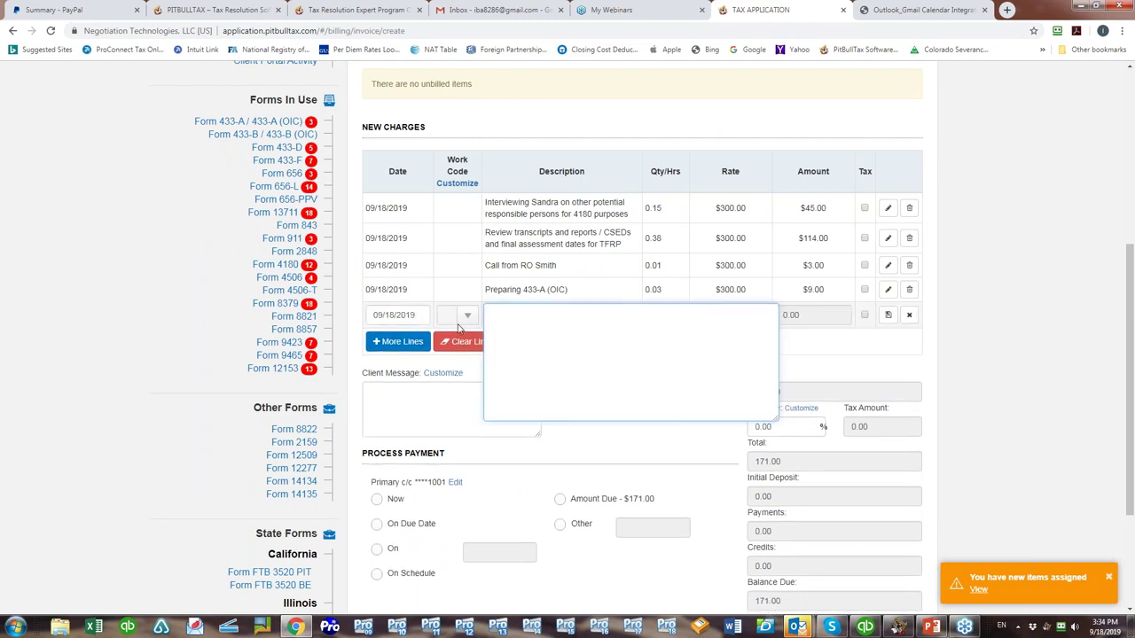
left_click(467, 323)
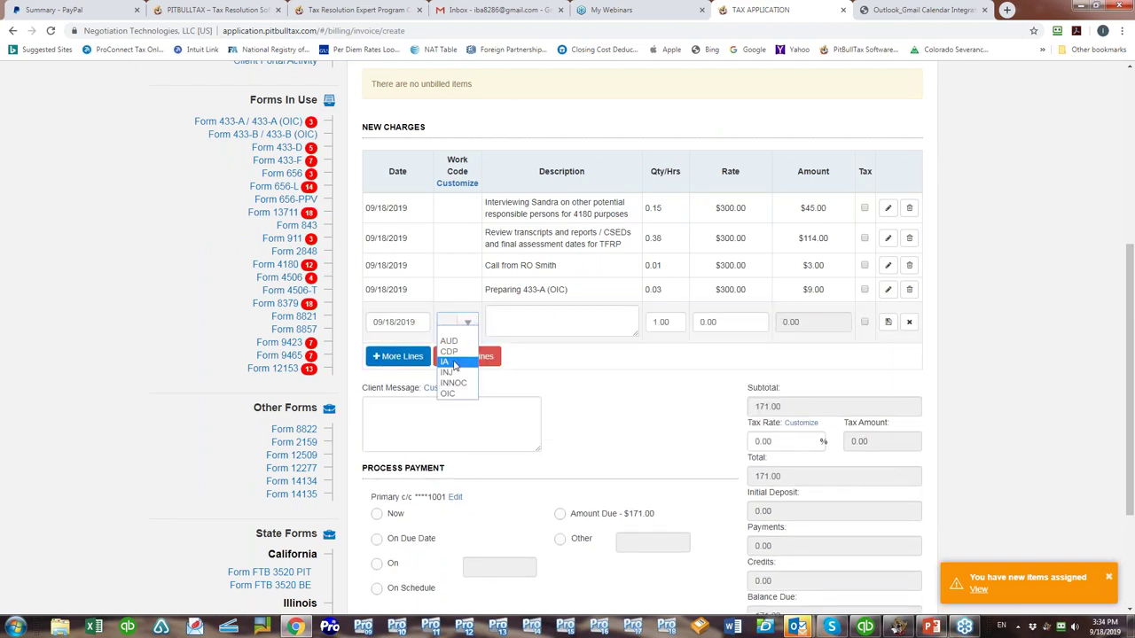
left_click(450, 373)
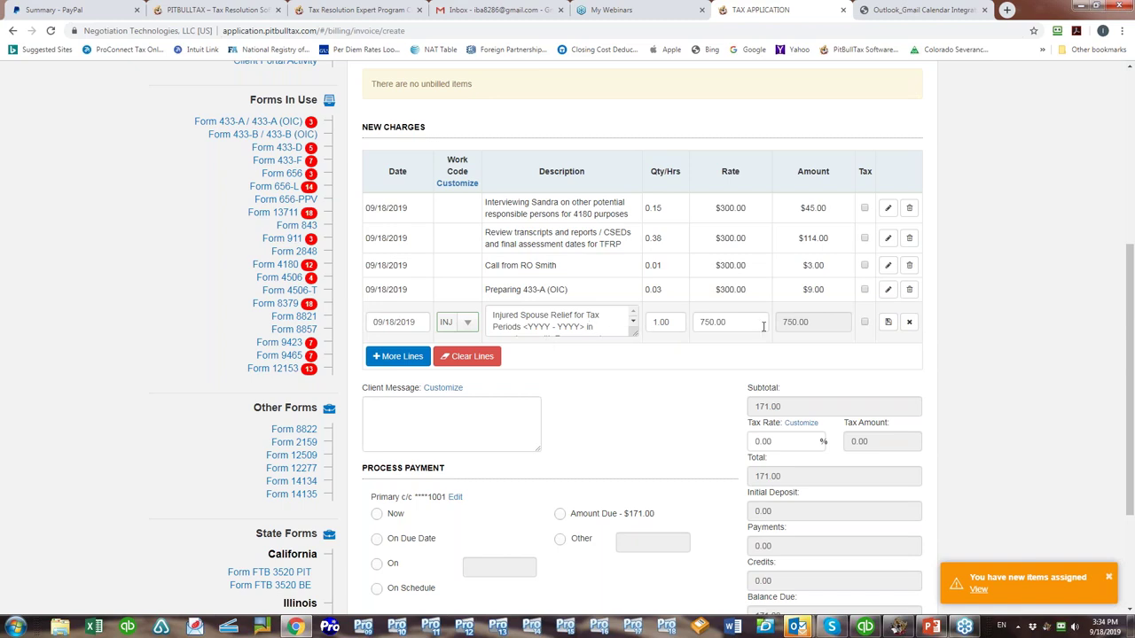
left_click(887, 322)
Save the new invoice without setting up any payment processing.
scroll(1018, 370, "down", 2)
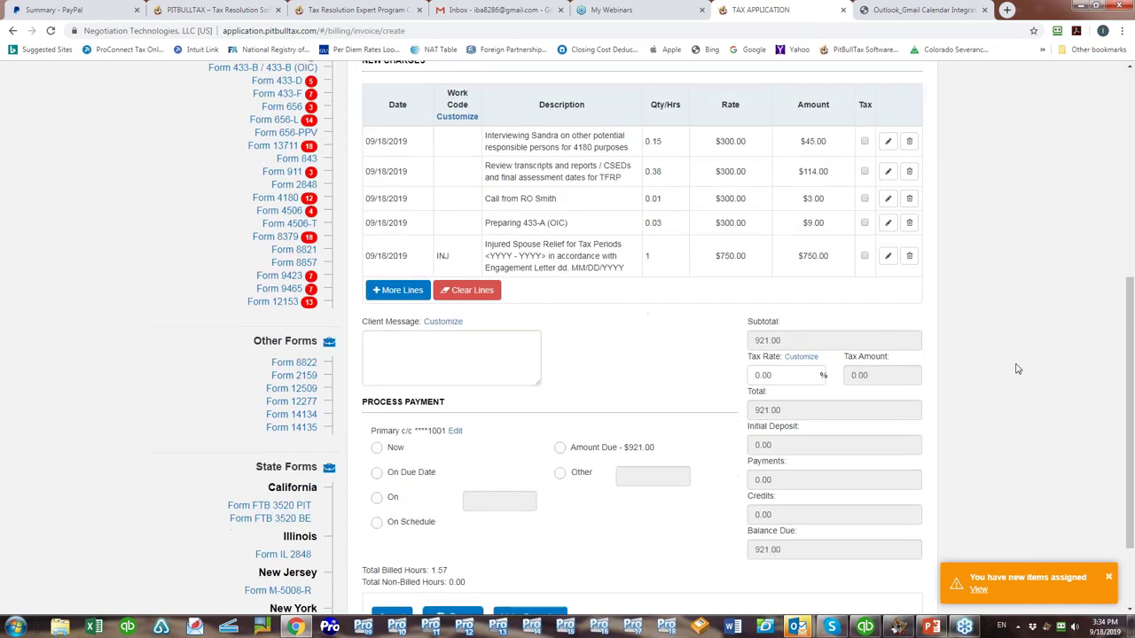
scroll(1018, 369, "down", 1)
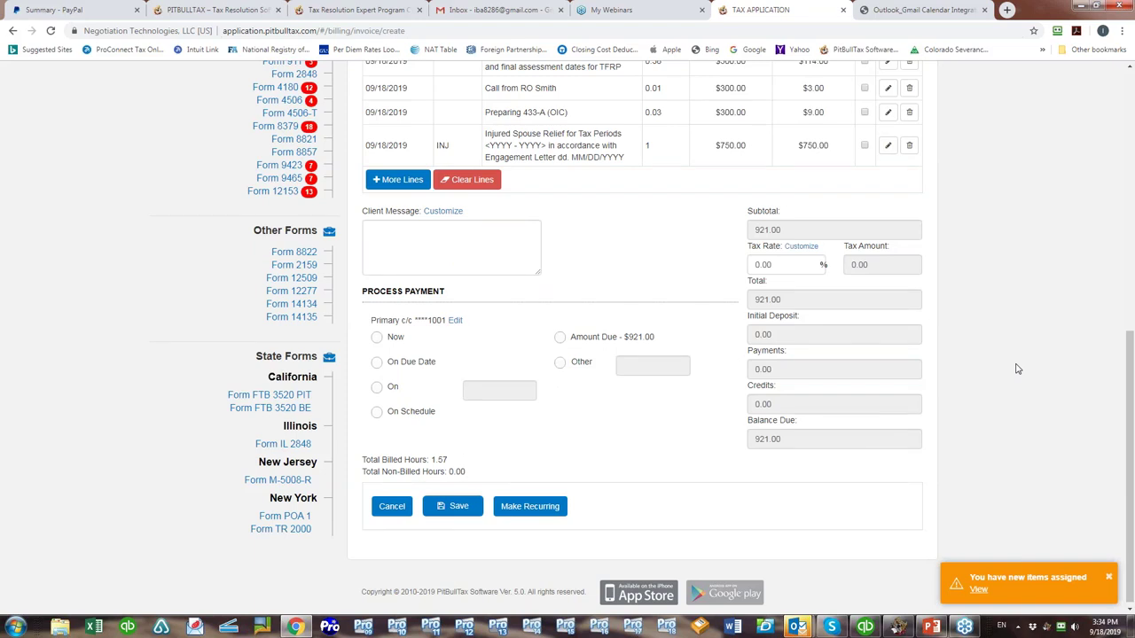
left_click(449, 509)
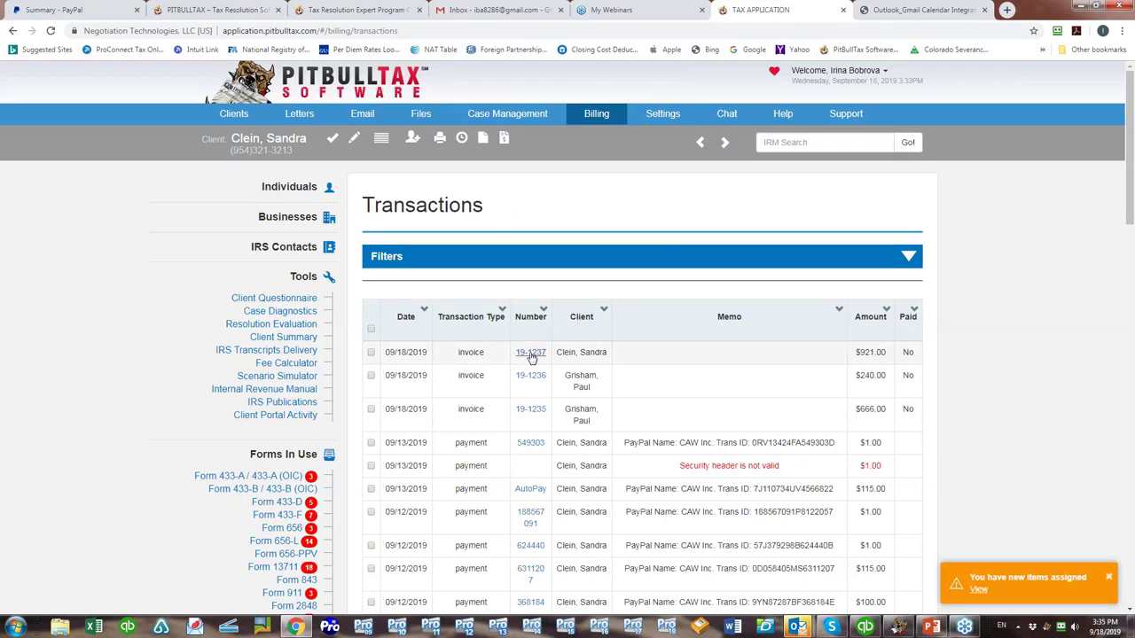
Look over the filters of the transactions list, including the available transaction types.
left_click(600, 117)
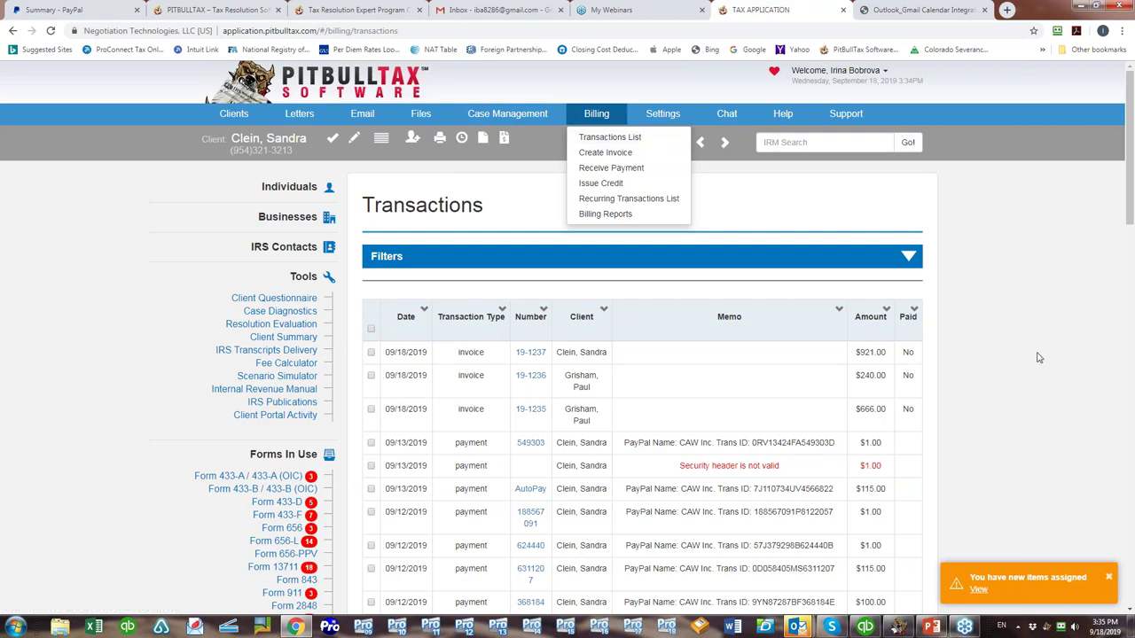
scroll(1023, 350, "down", 1)
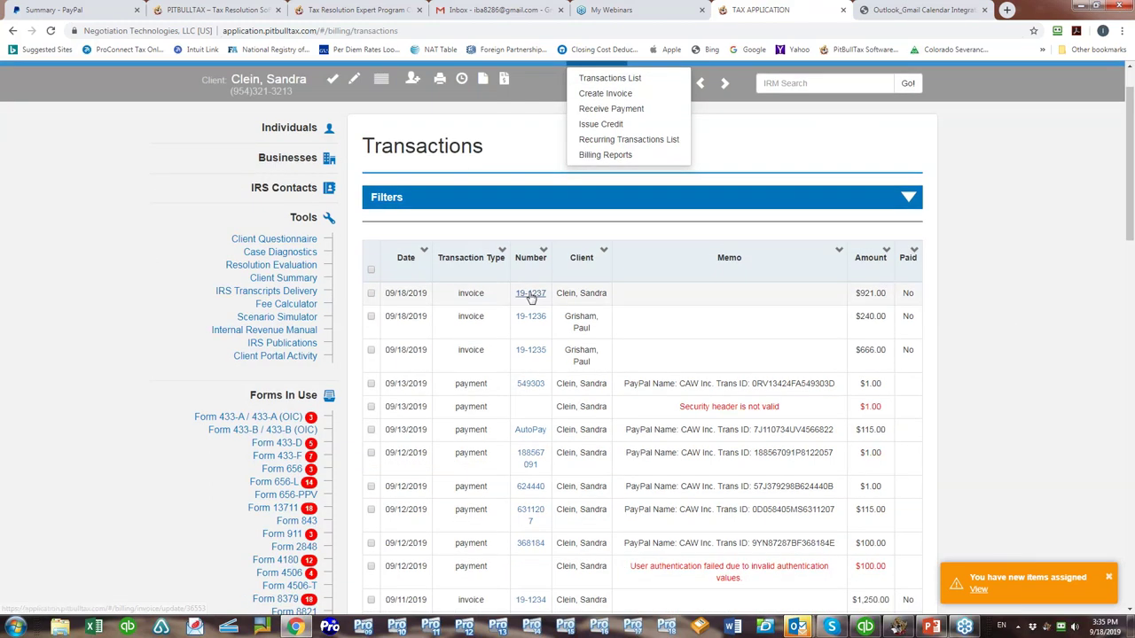
left_click(693, 199)
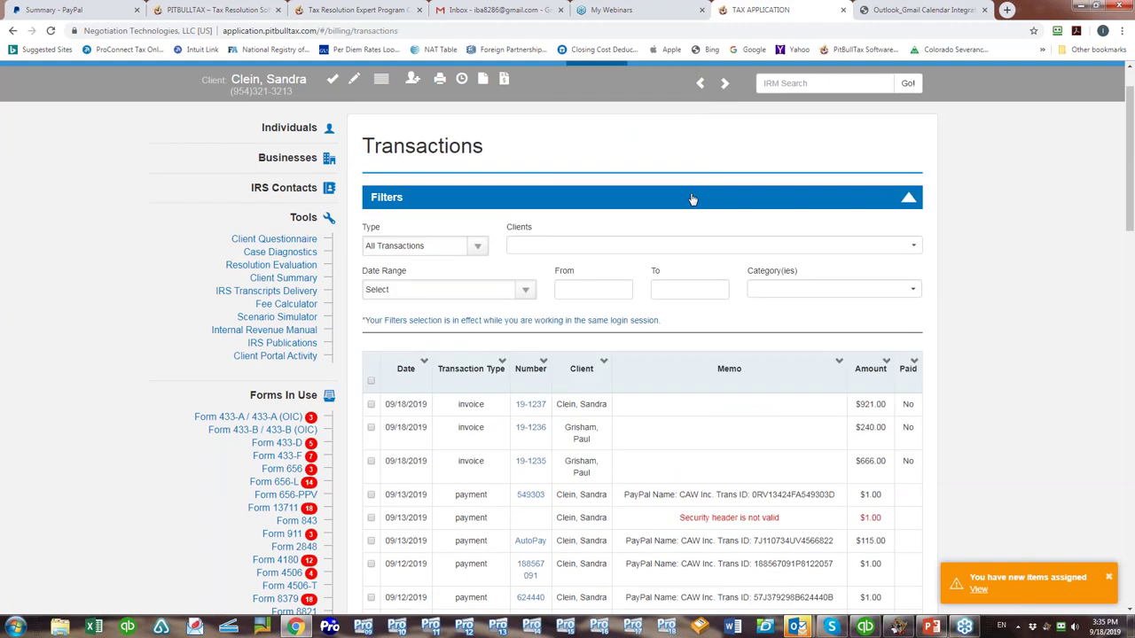
left_click(476, 248)
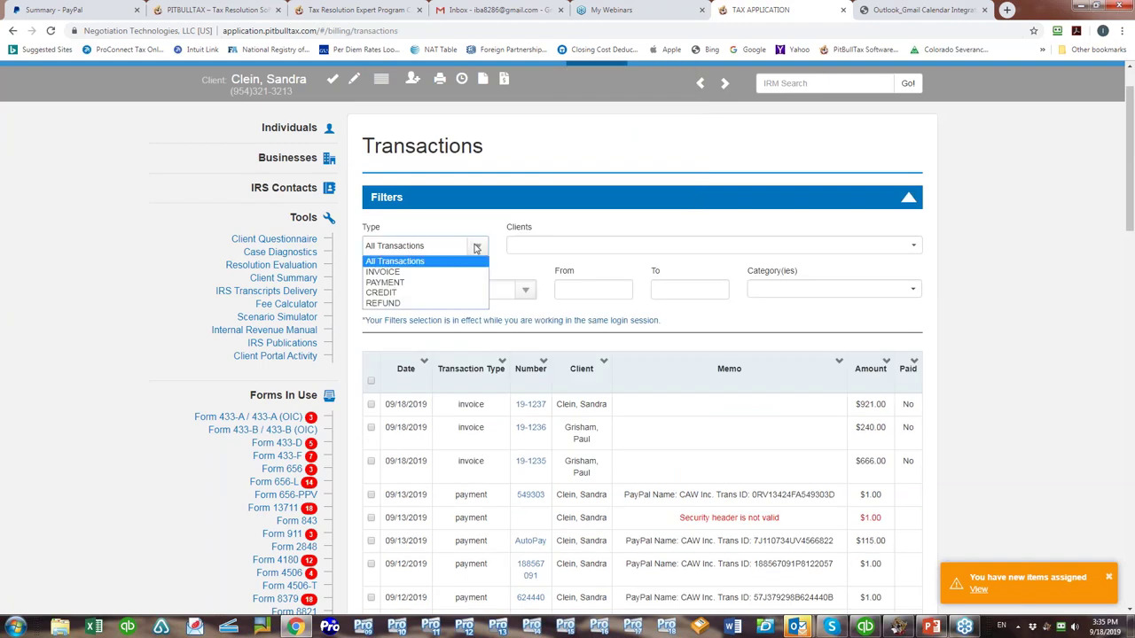
left_click(476, 248)
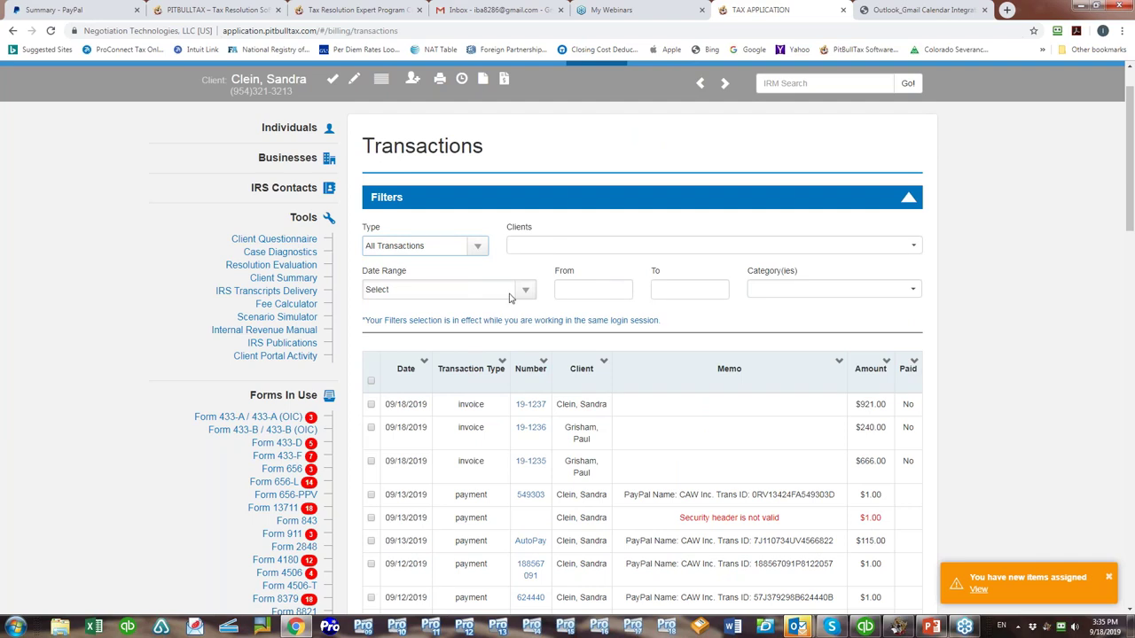
left_click(842, 198)
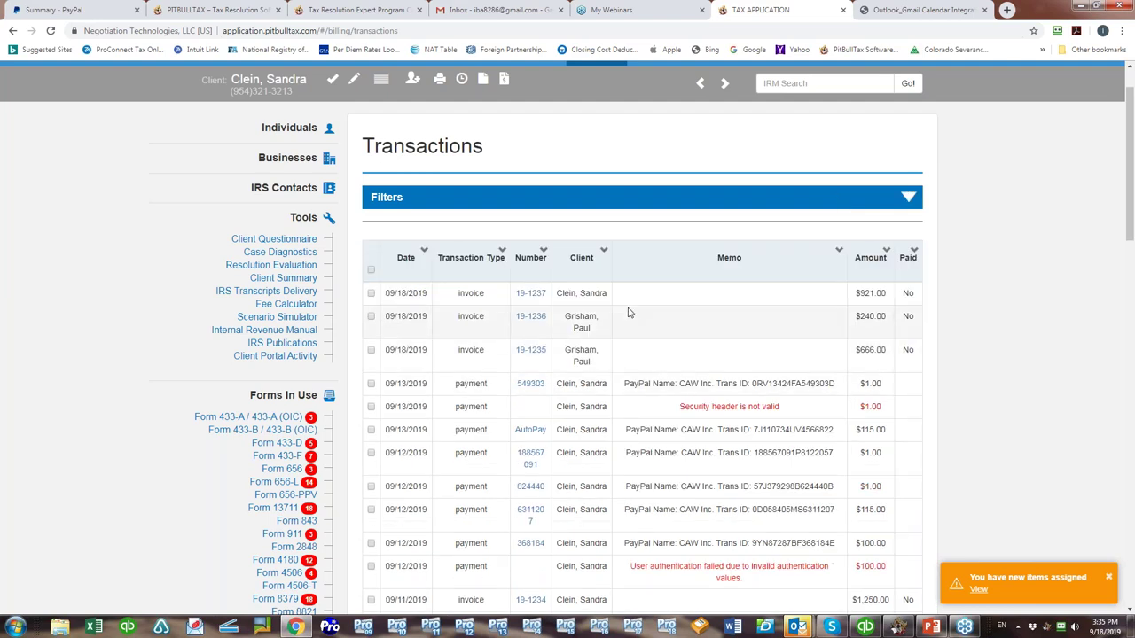
Open the newest invoice from the transactions list and review its details, charges, payment options and totals.
left_click(530, 294)
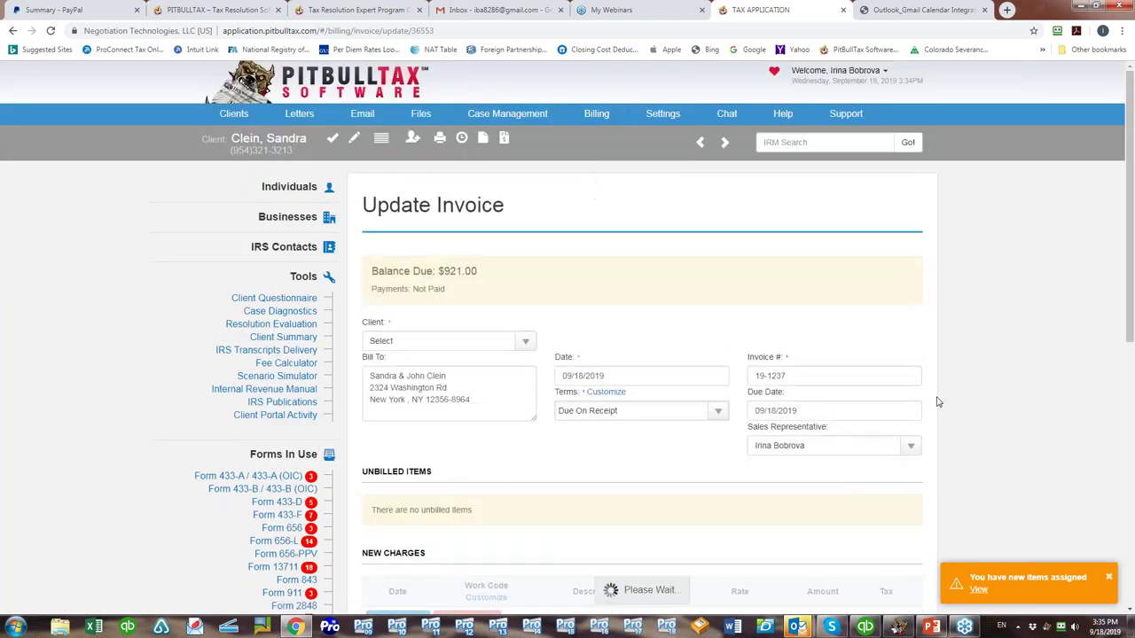
scroll(937, 403, "down", 1)
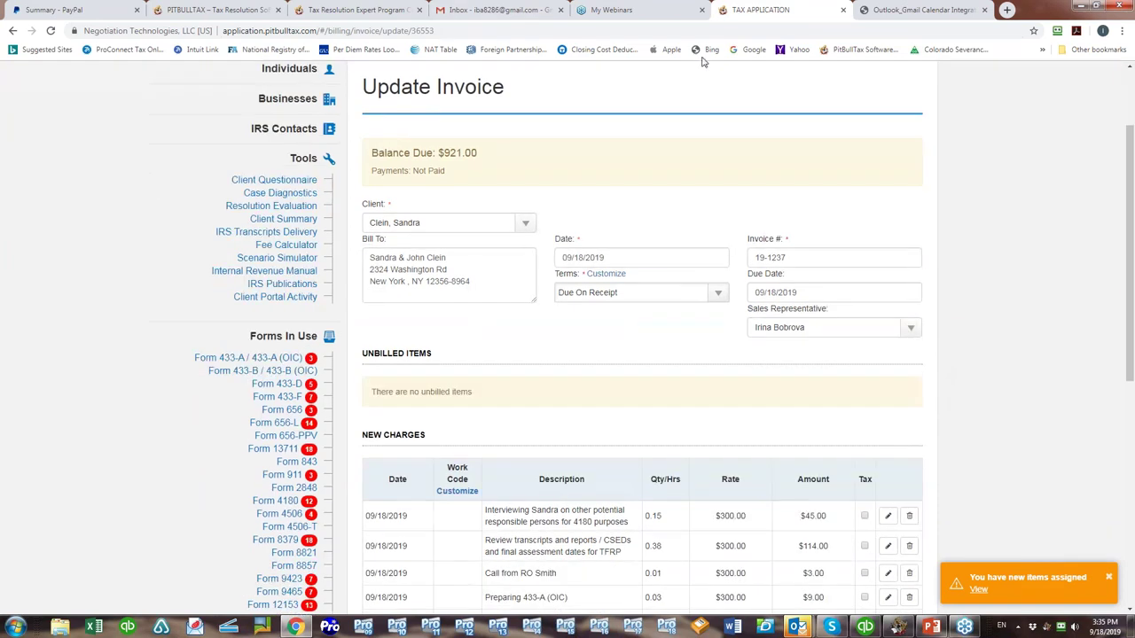
scroll(574, 260, "down", 5)
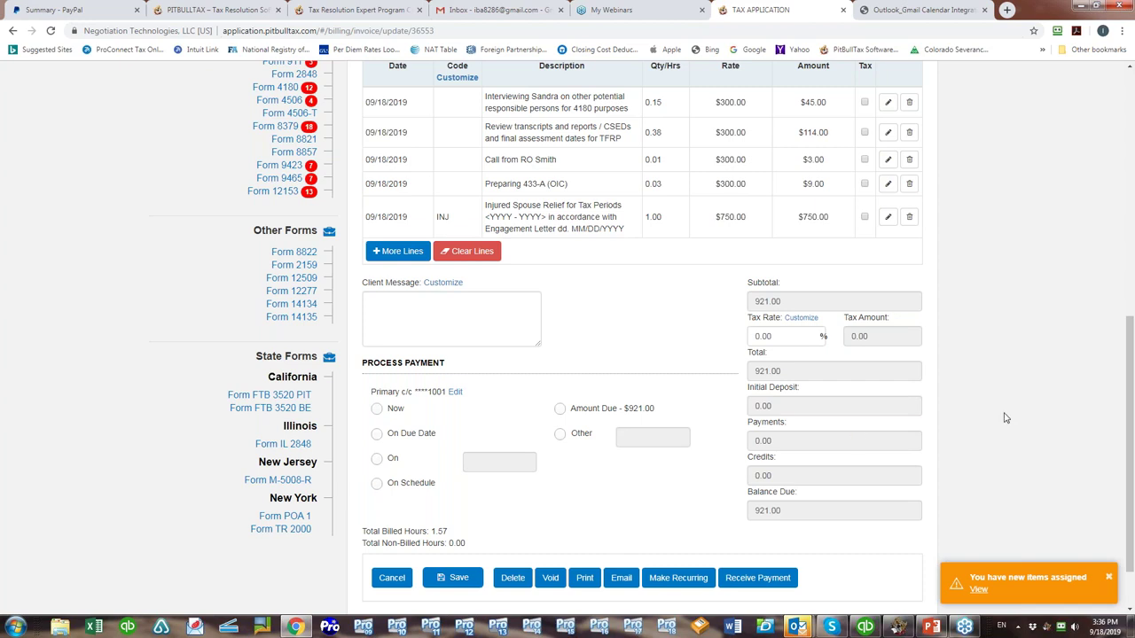
scroll(1004, 417, "up", 5)
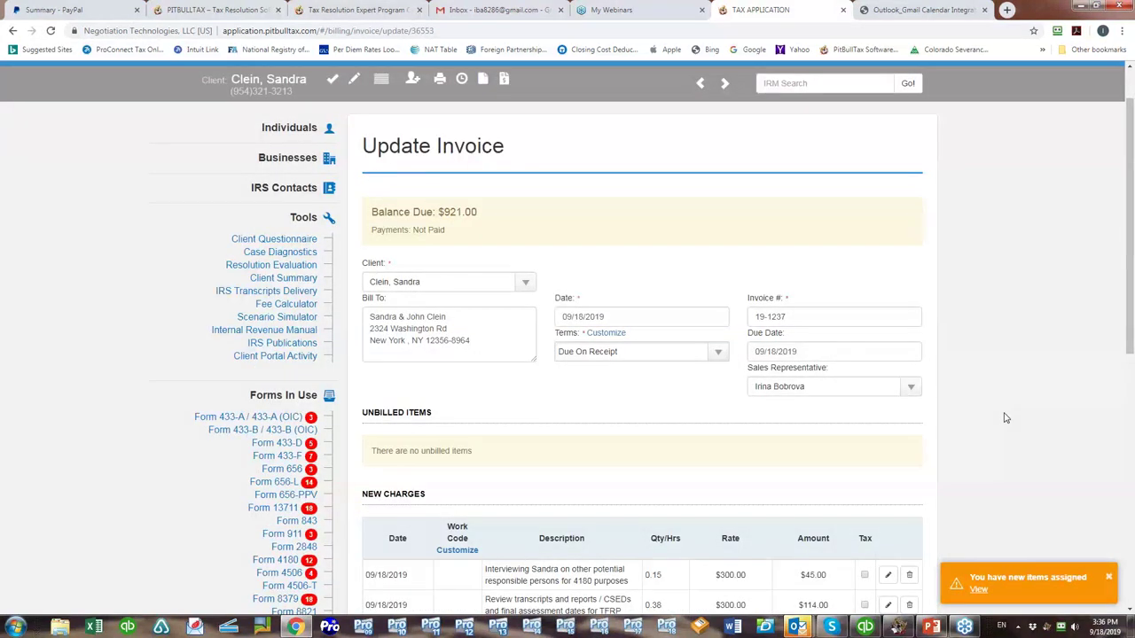
scroll(1004, 418, "up", 1)
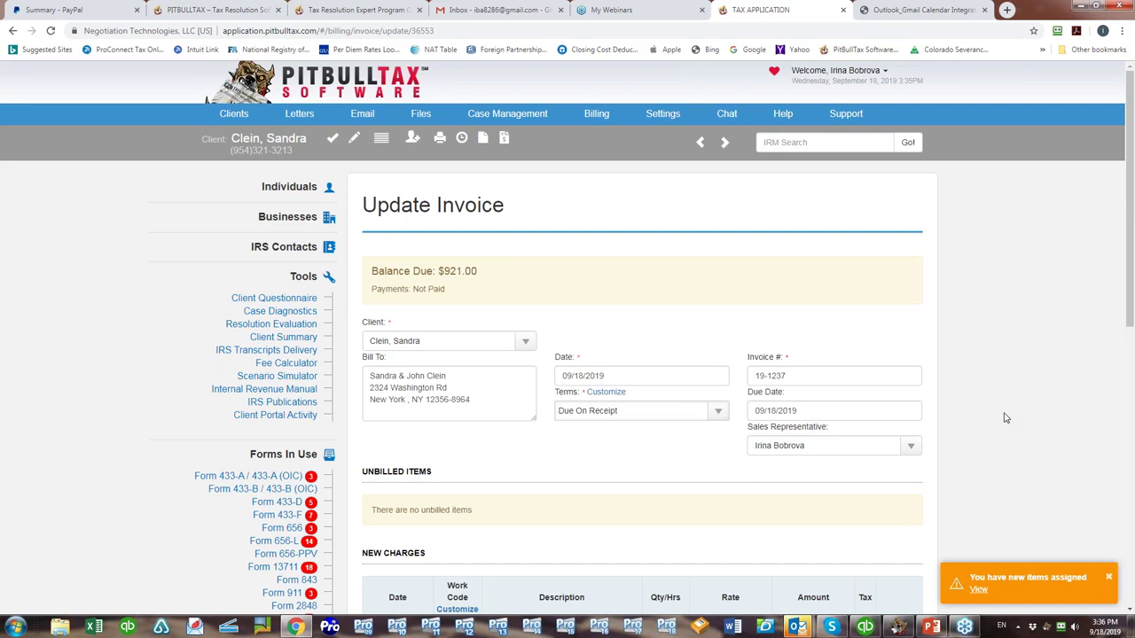
Open the payment processing settings and start creating a new PayPal PRO merchant.
left_click(662, 115)
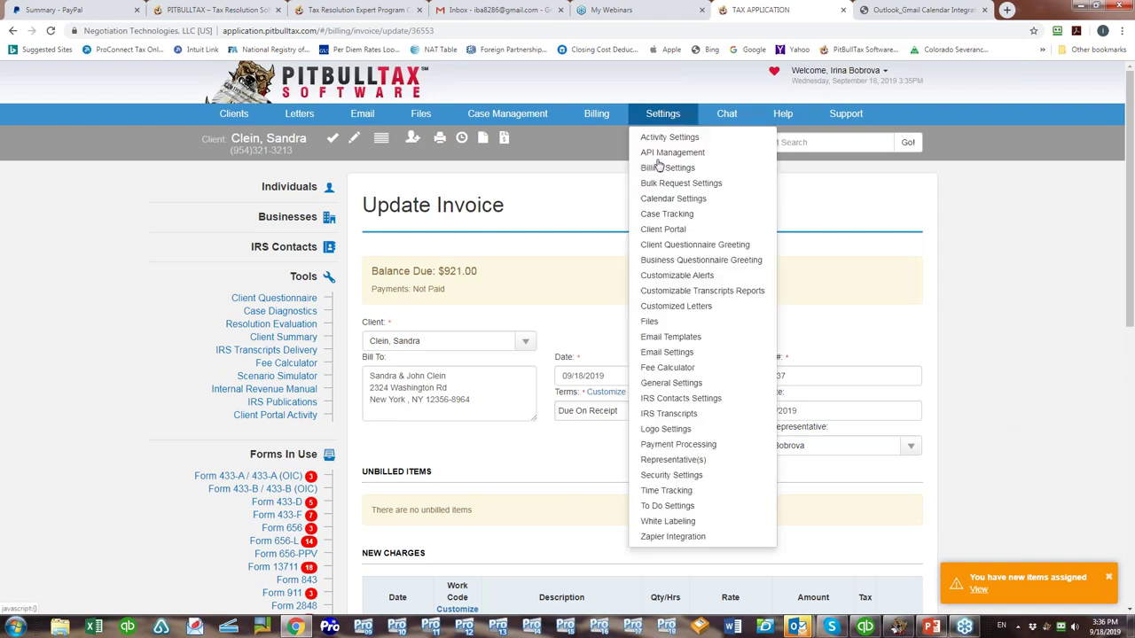
left_click(681, 444)
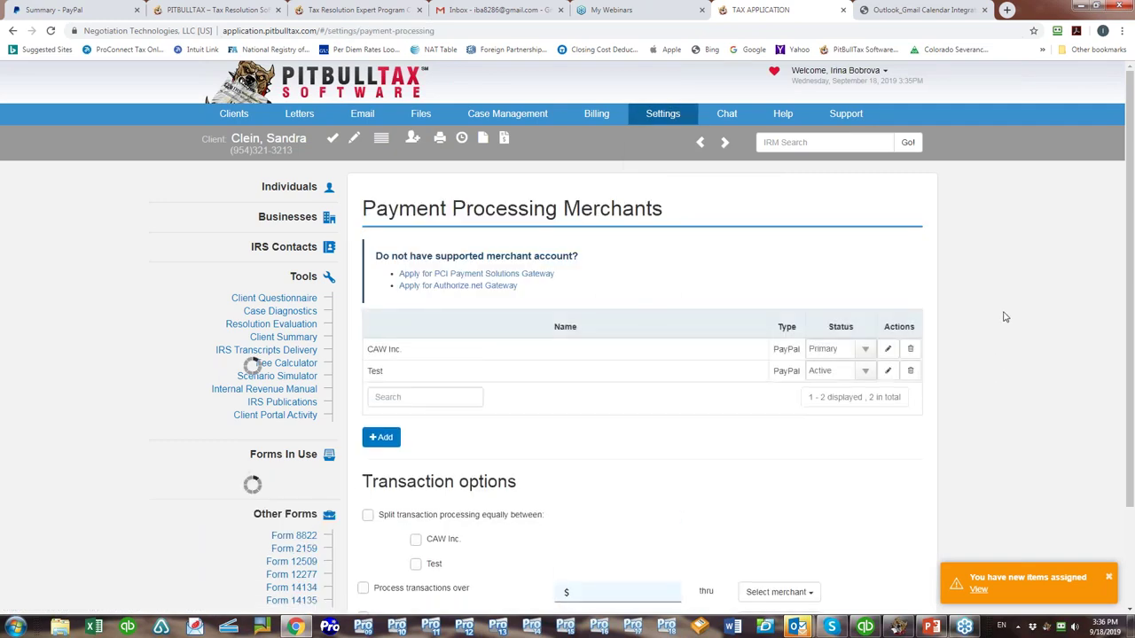
scroll(1005, 316, "down", 1)
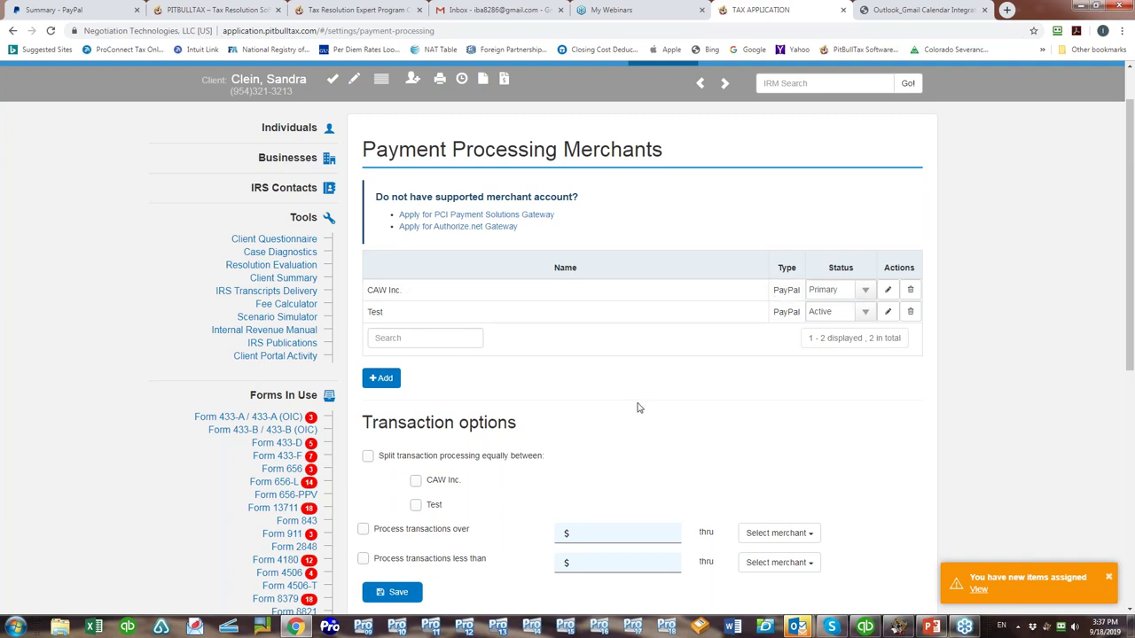
left_click(385, 378)
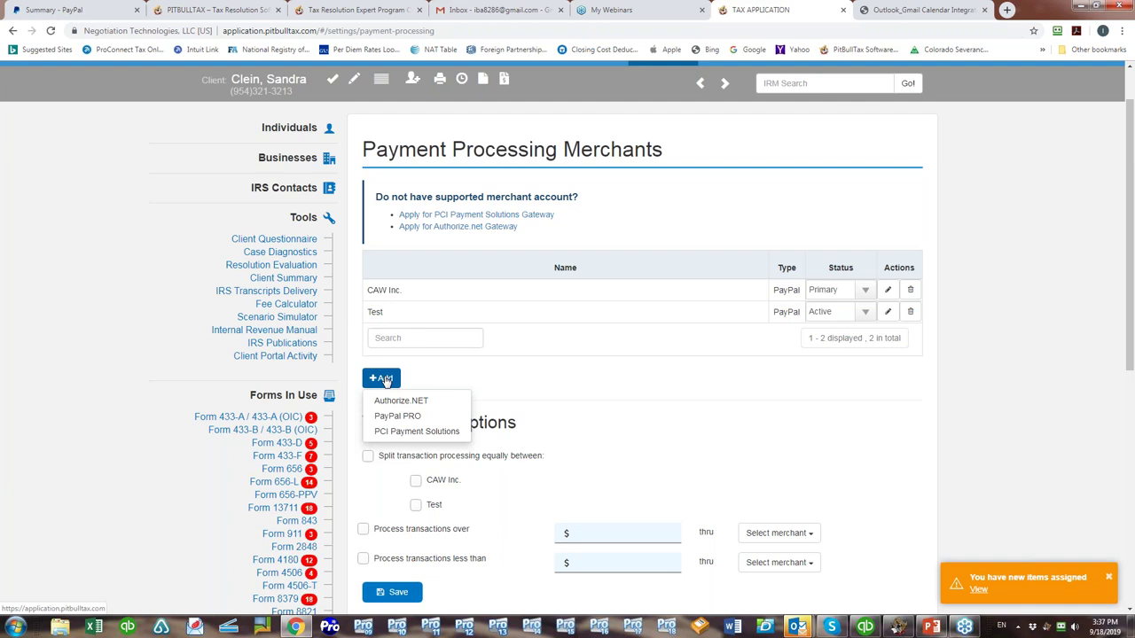
left_click(401, 417)
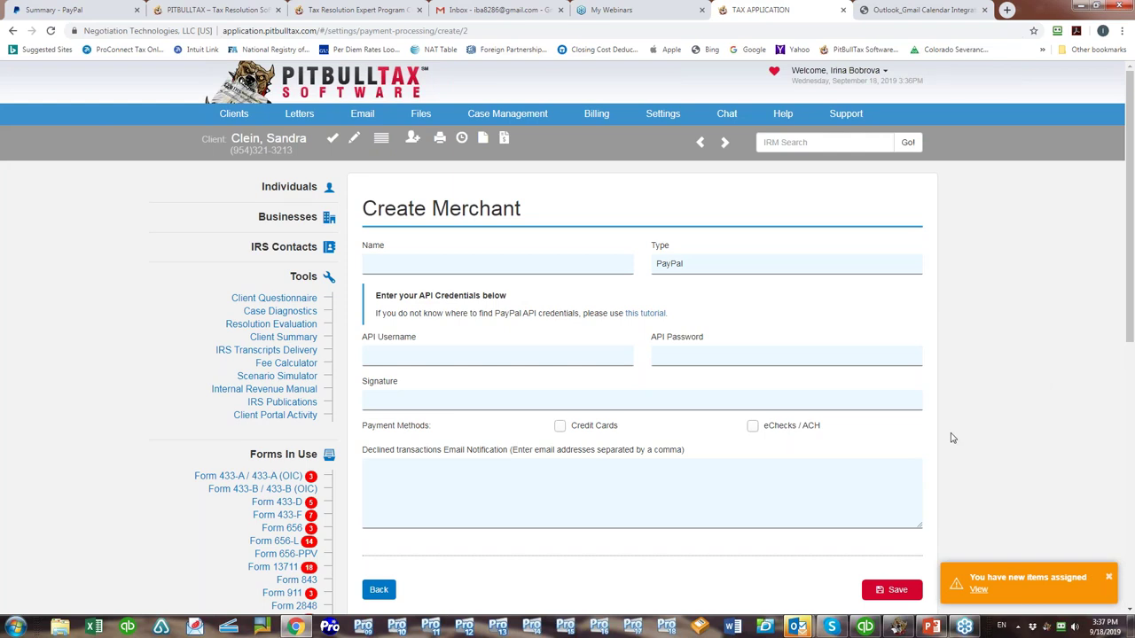
scroll(953, 437, "down", 1)
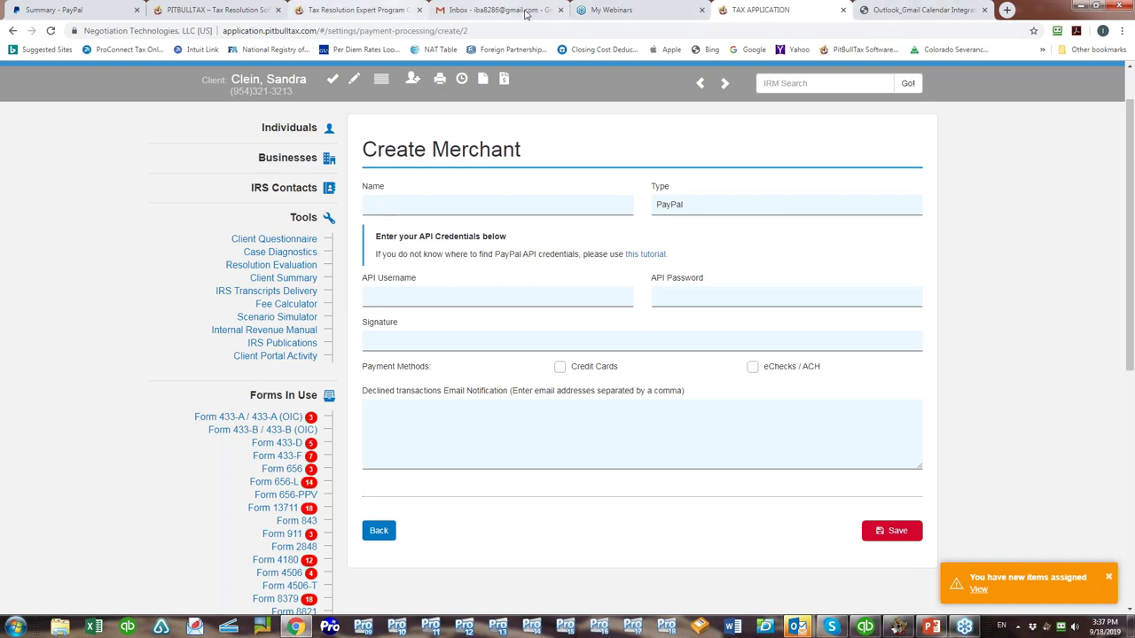
Switch to the PayPal site and log in to the account summary using the saved username and account password.
left_click(123, 14)
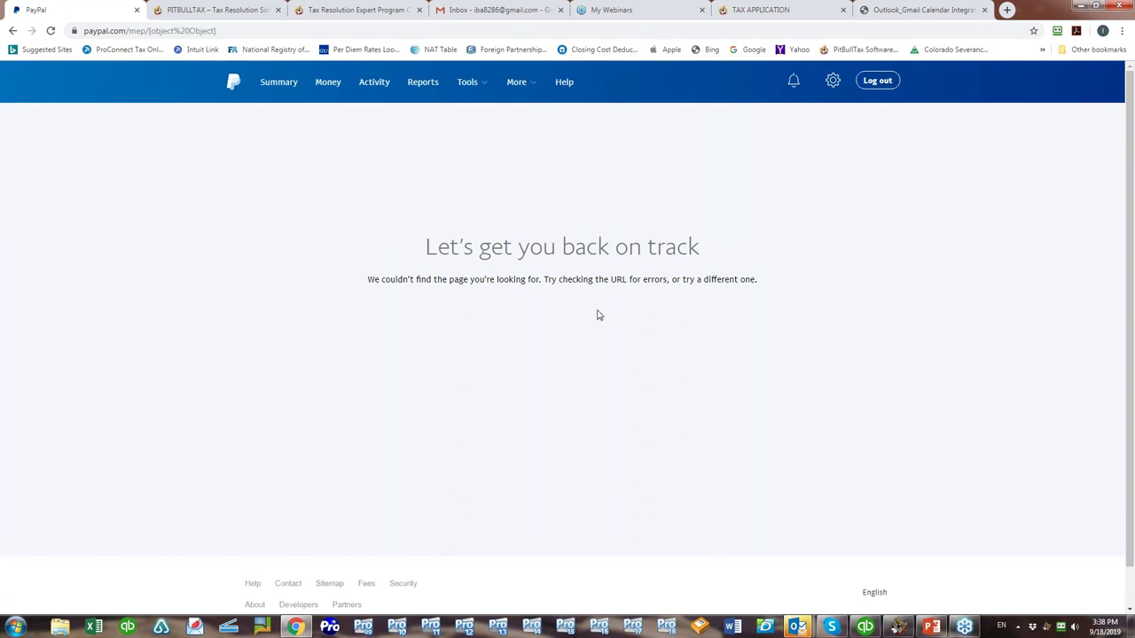
left_click(275, 85)
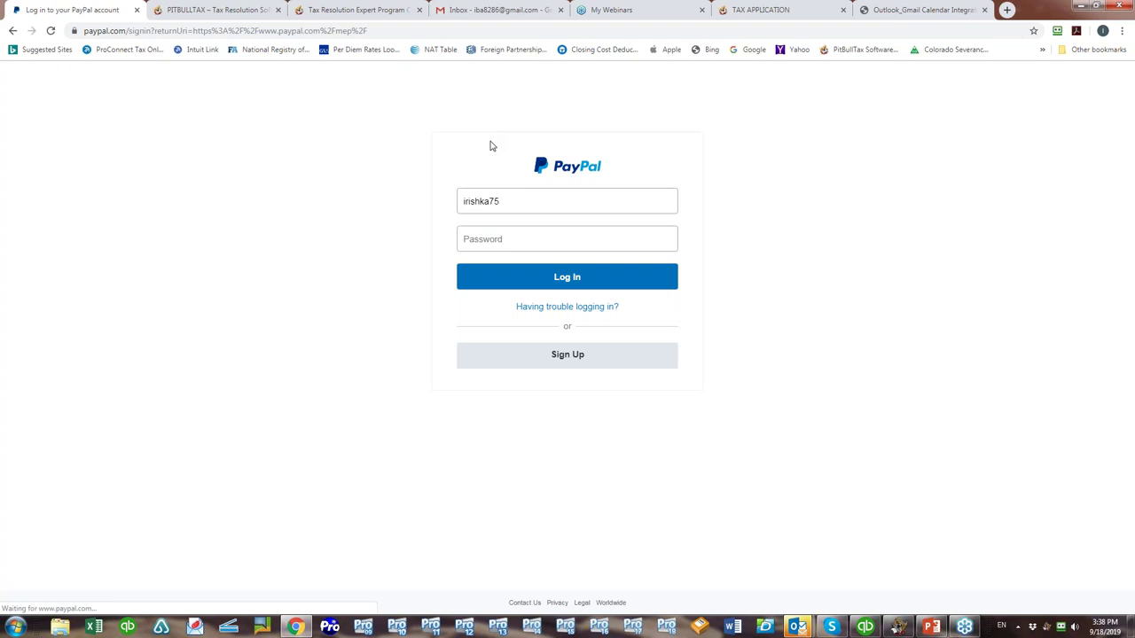
left_click(1056, 30)
left_click(926, 167)
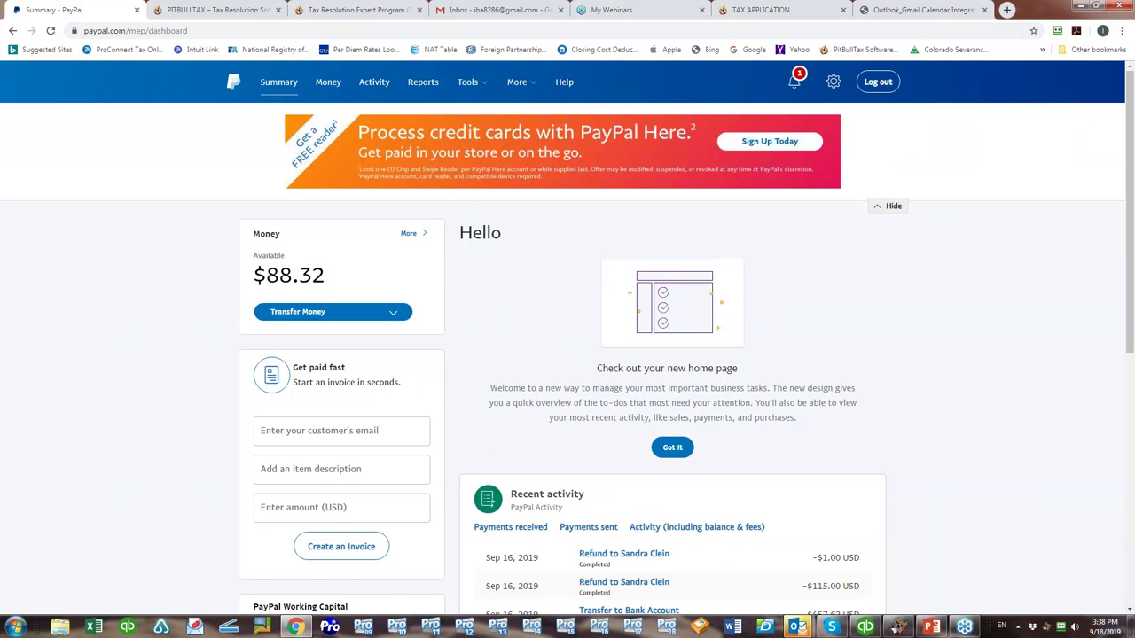
Check the merchant form's required credentials, return to PayPal's account settings, and open the classic NVP/SOAP API credentials under API access.
left_click(761, 9)
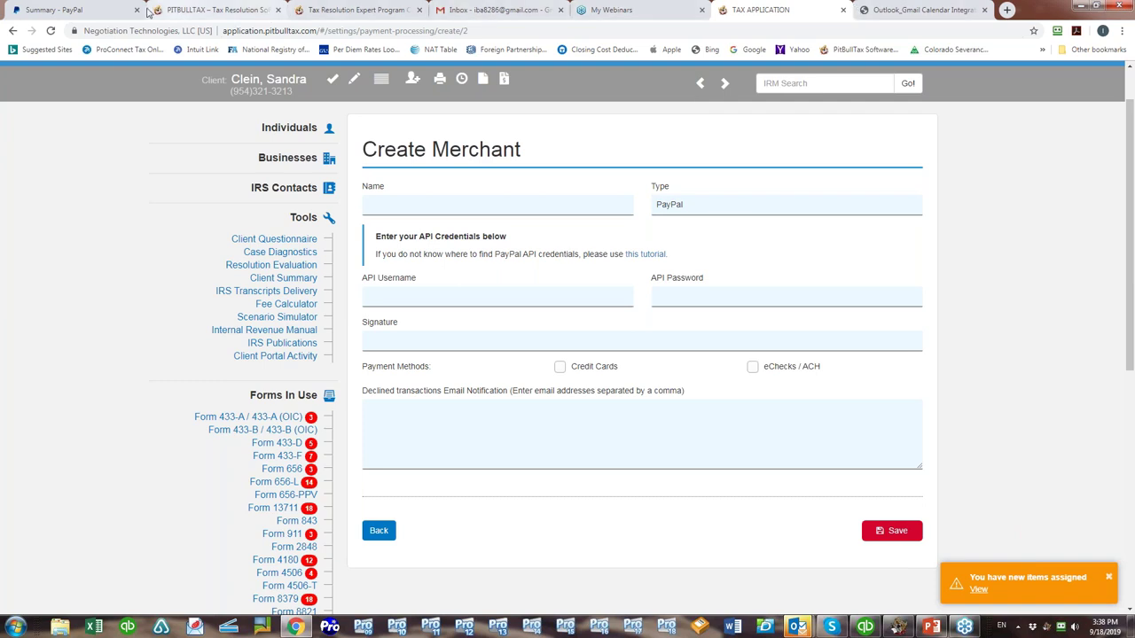
left_click(62, 9)
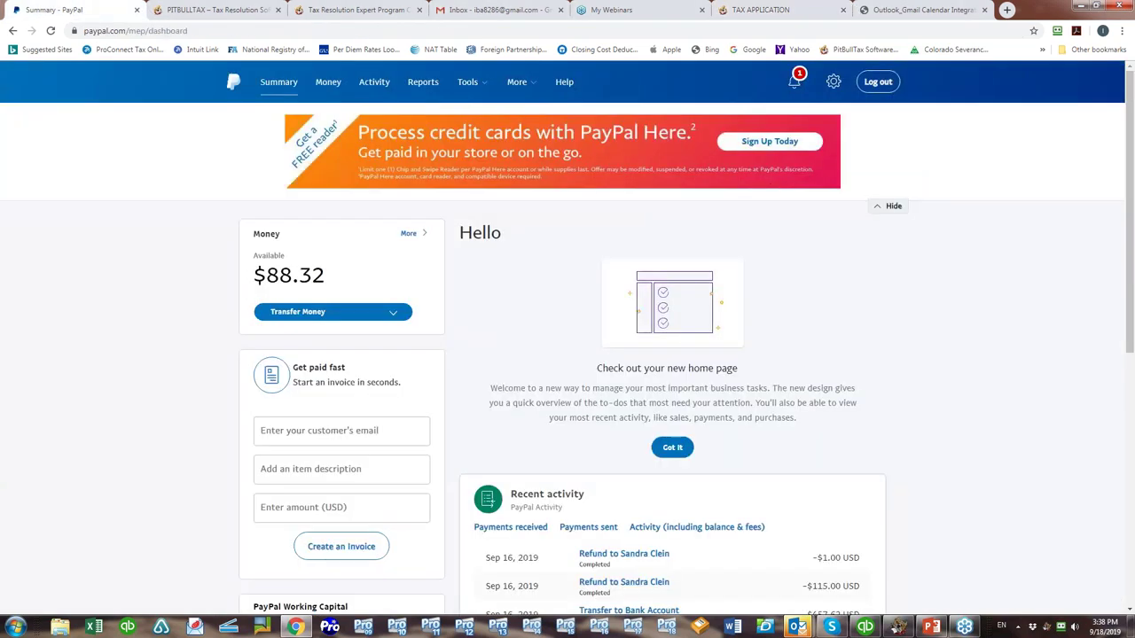
left_click(833, 82)
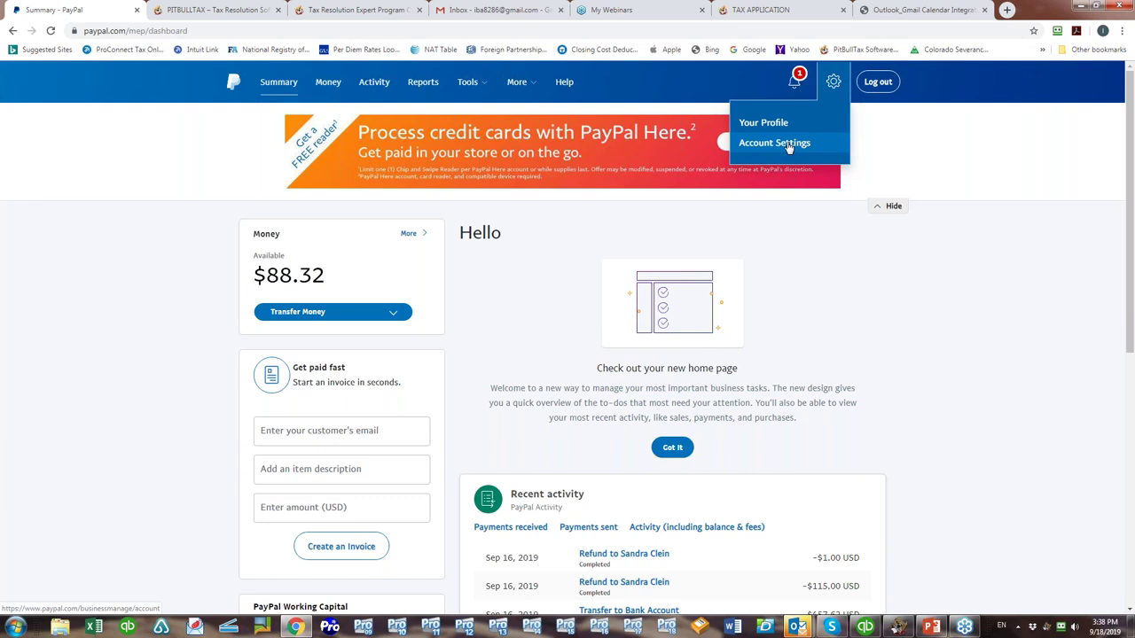
left_click(788, 144)
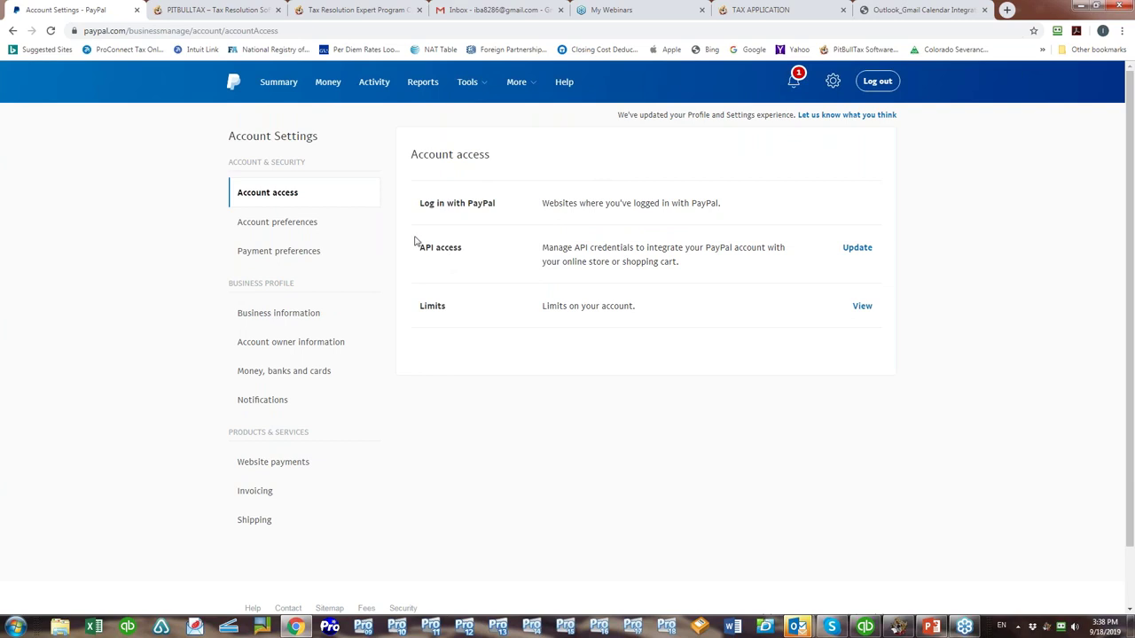
left_click(854, 249)
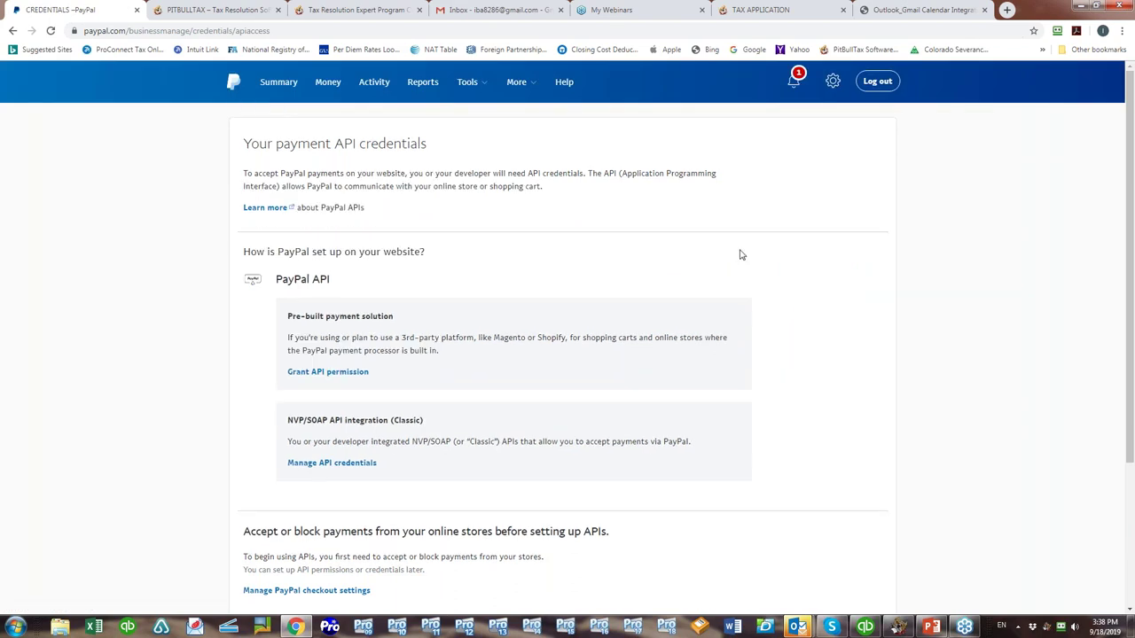
left_click(343, 467)
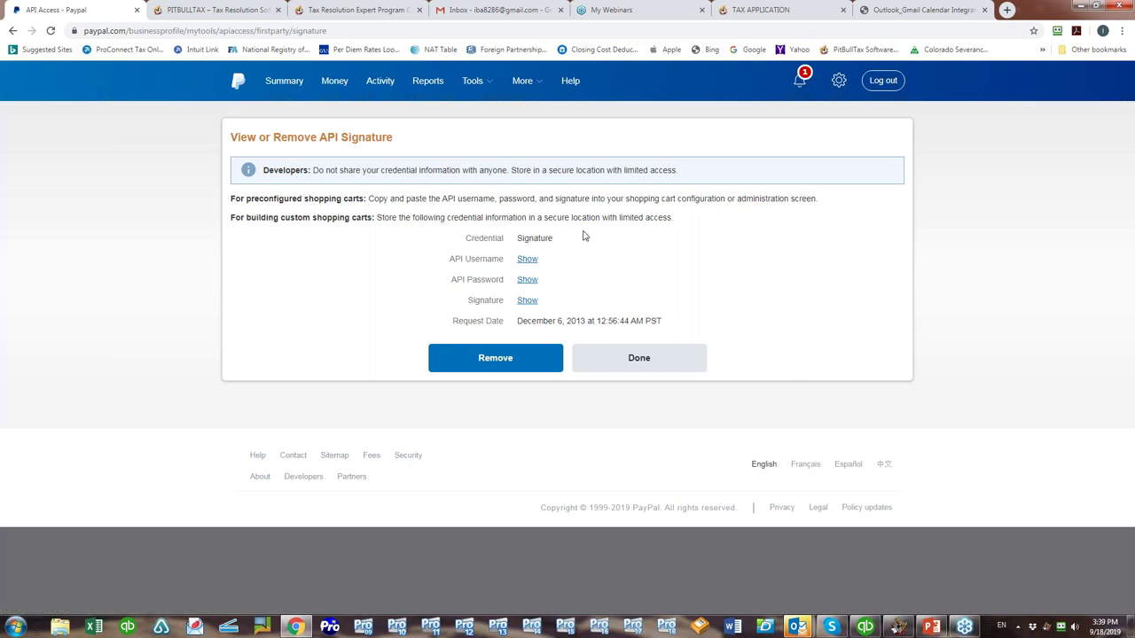
Reveal the API username and the signature one at a time, hiding each again after viewing it.
left_click(526, 260)
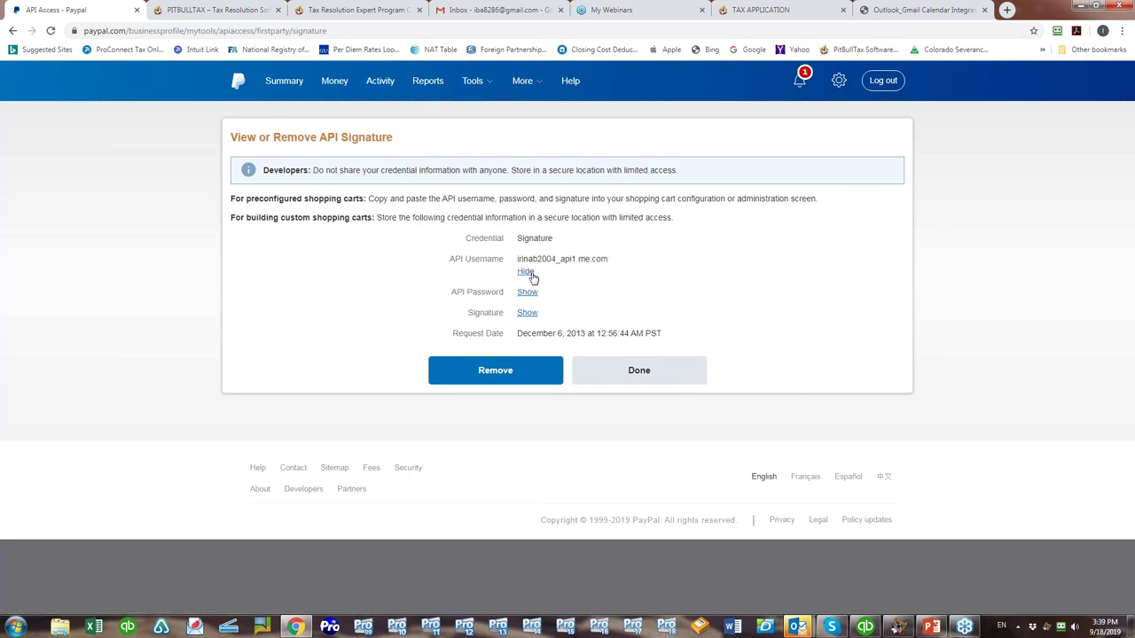
left_click(525, 272)
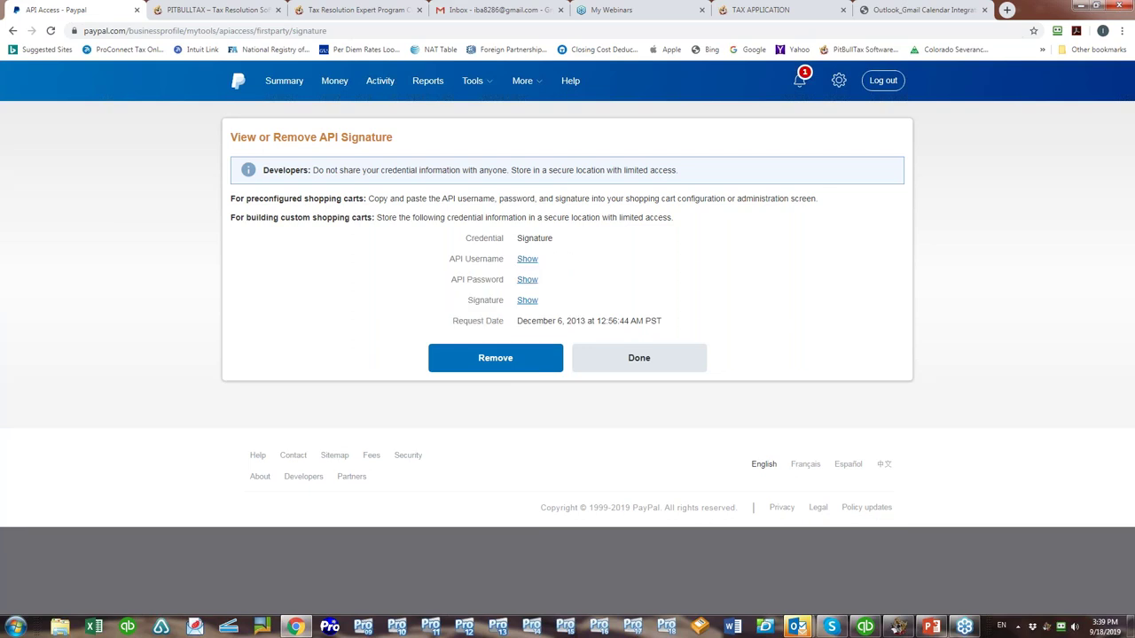
left_click(527, 301)
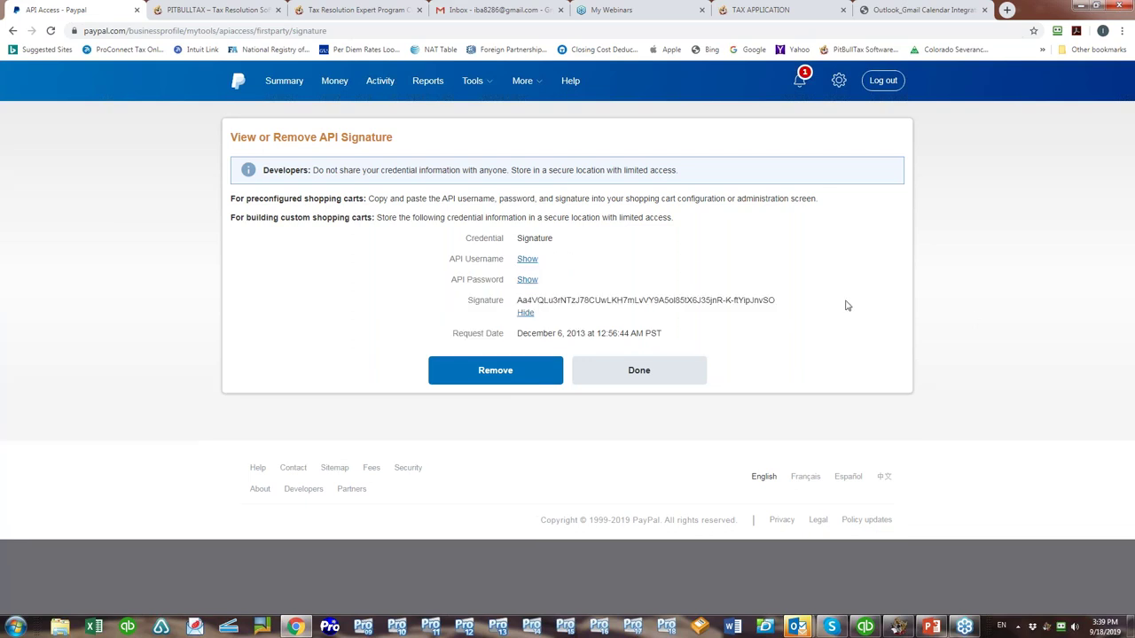
left_click(526, 313)
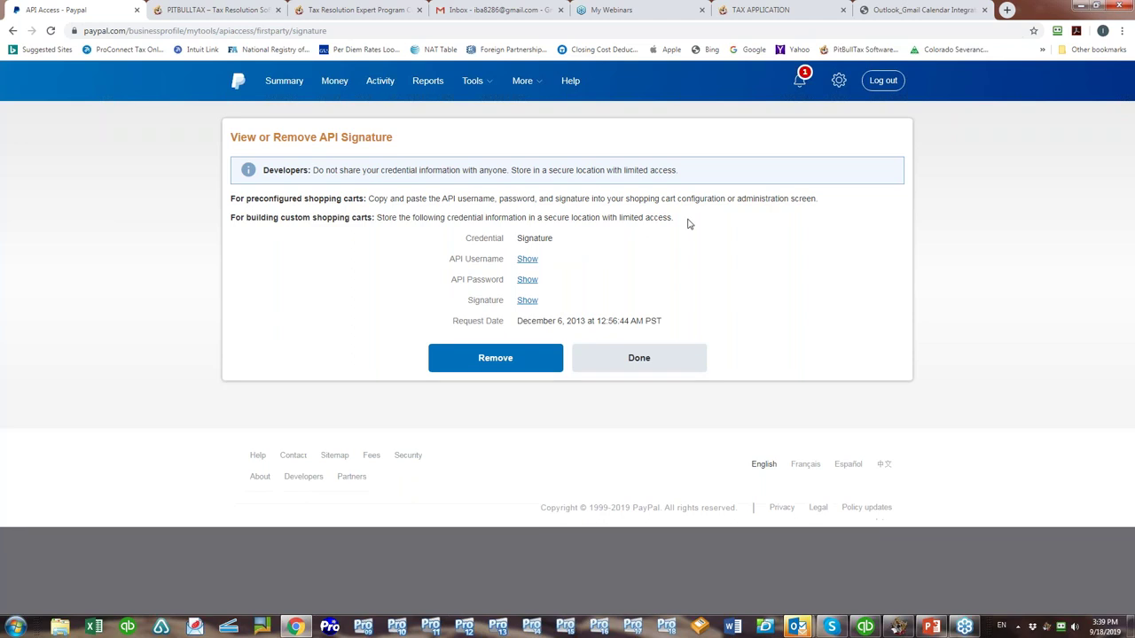
Return to the Create Merchant form, try Credit Cards as the payment method, and go back to the merchants list without saving.
left_click(785, 13)
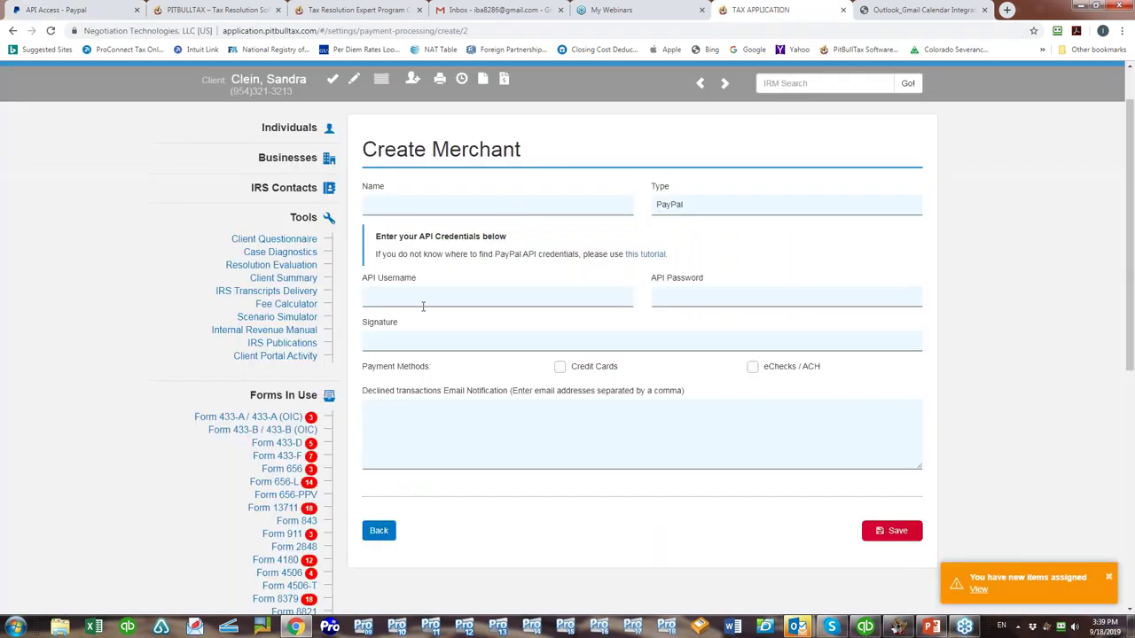
left_click(561, 369)
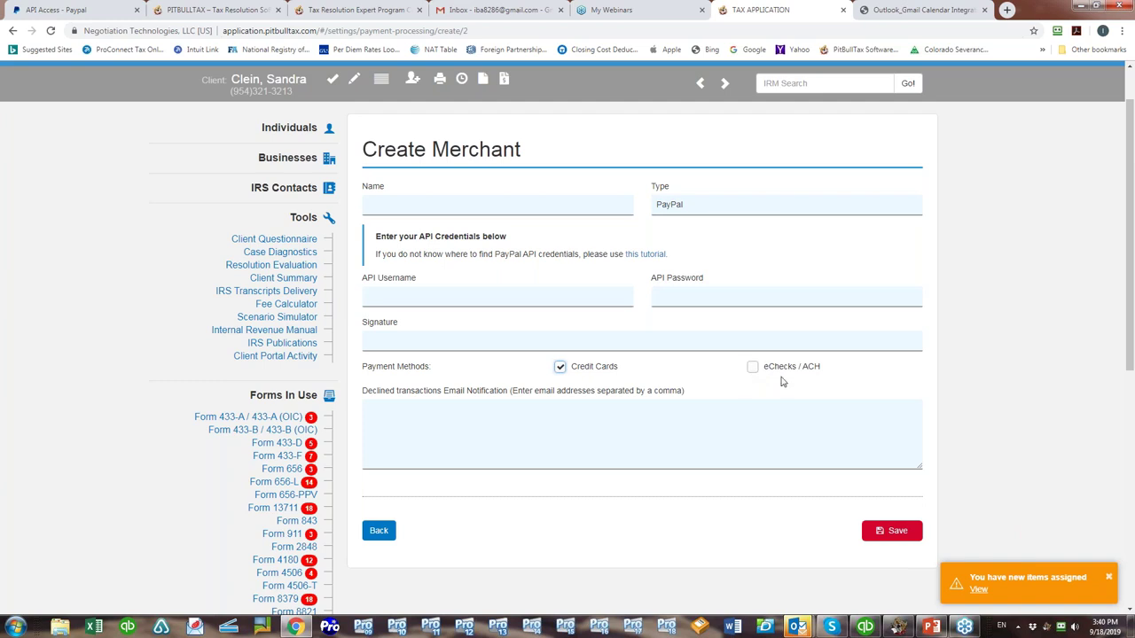
left_click(535, 425)
left_click(567, 370)
left_click(378, 530)
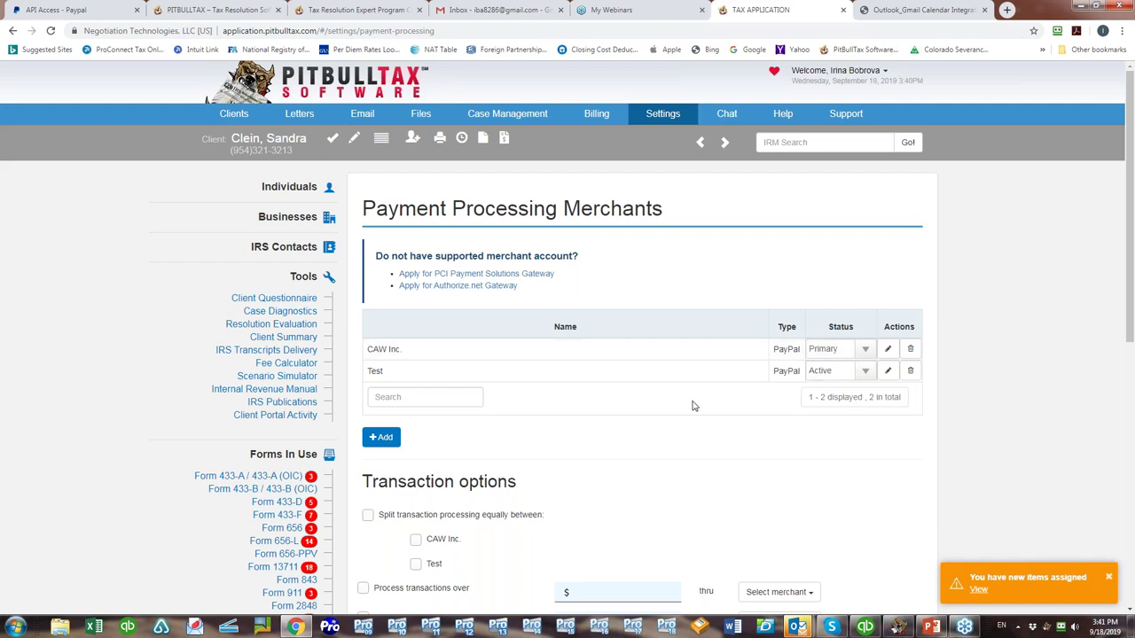
In the transaction options, enable processing transactions over $5,000.00 through the merchant CAW Inc.
scroll(694, 405, "down", 1)
scroll(694, 405, "down", 1)
scroll(694, 405, "down", 1)
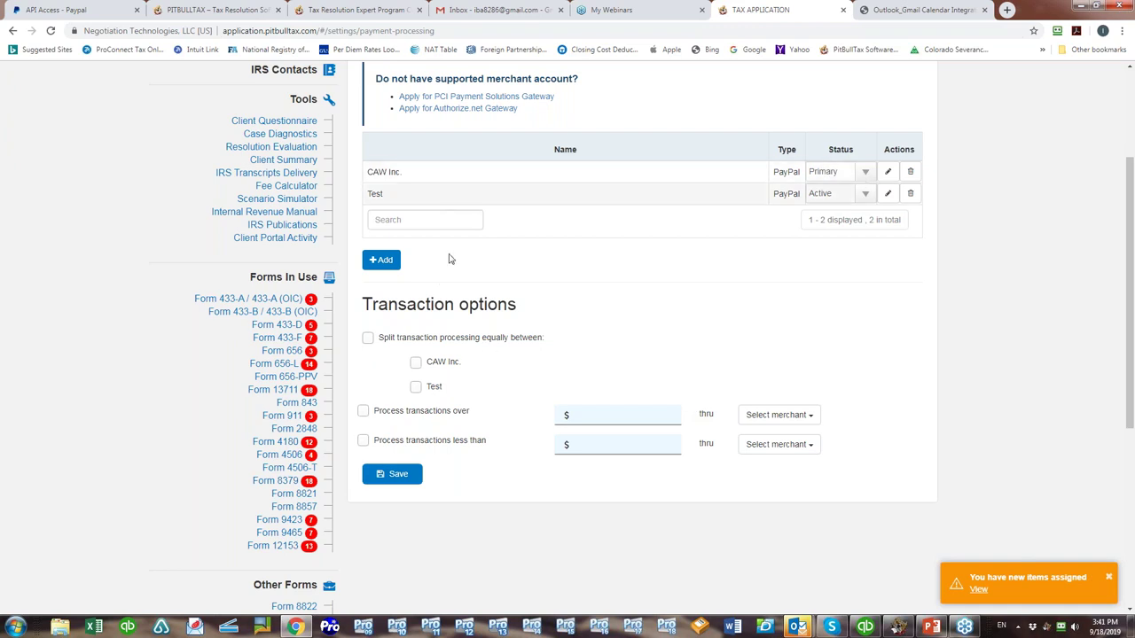
left_click(363, 411)
left_click(606, 419)
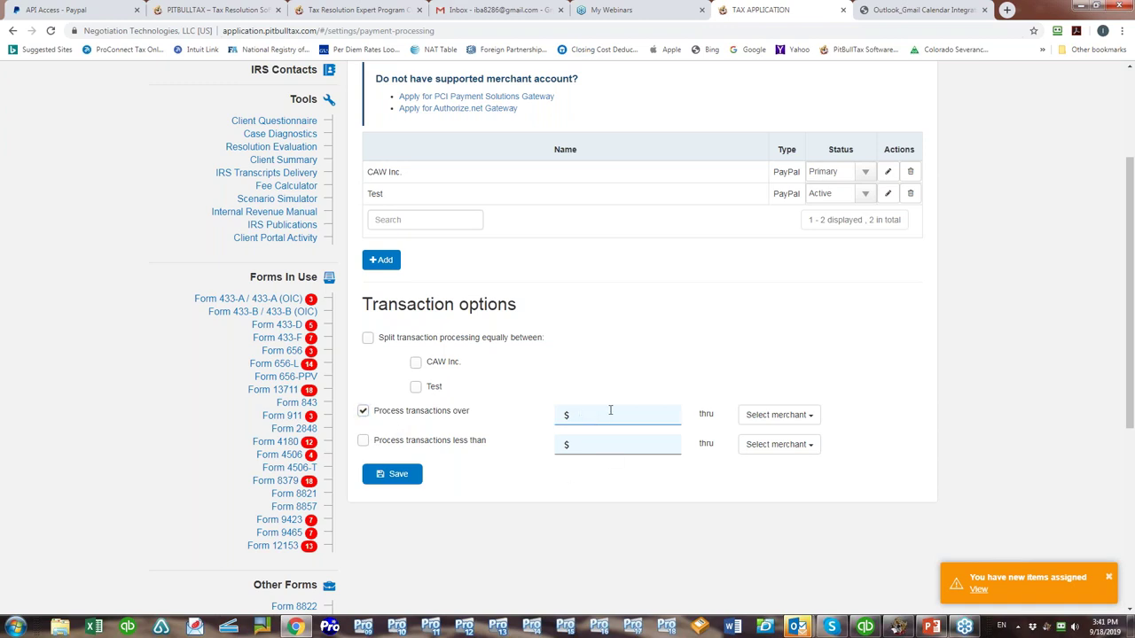
type("5000")
left_click(779, 415)
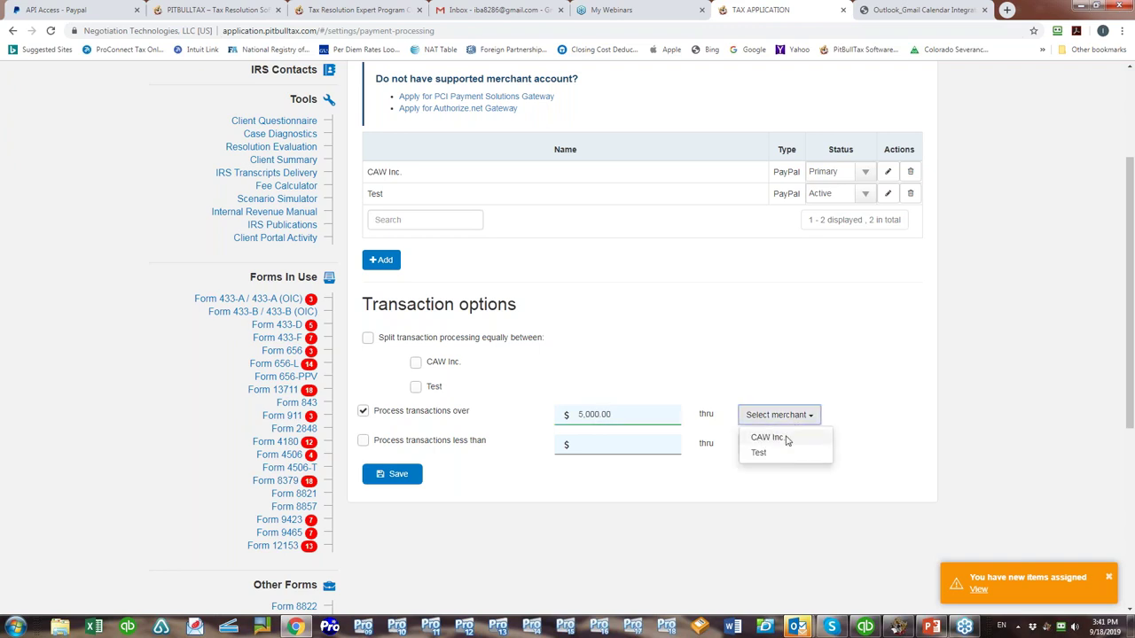
left_click(783, 438)
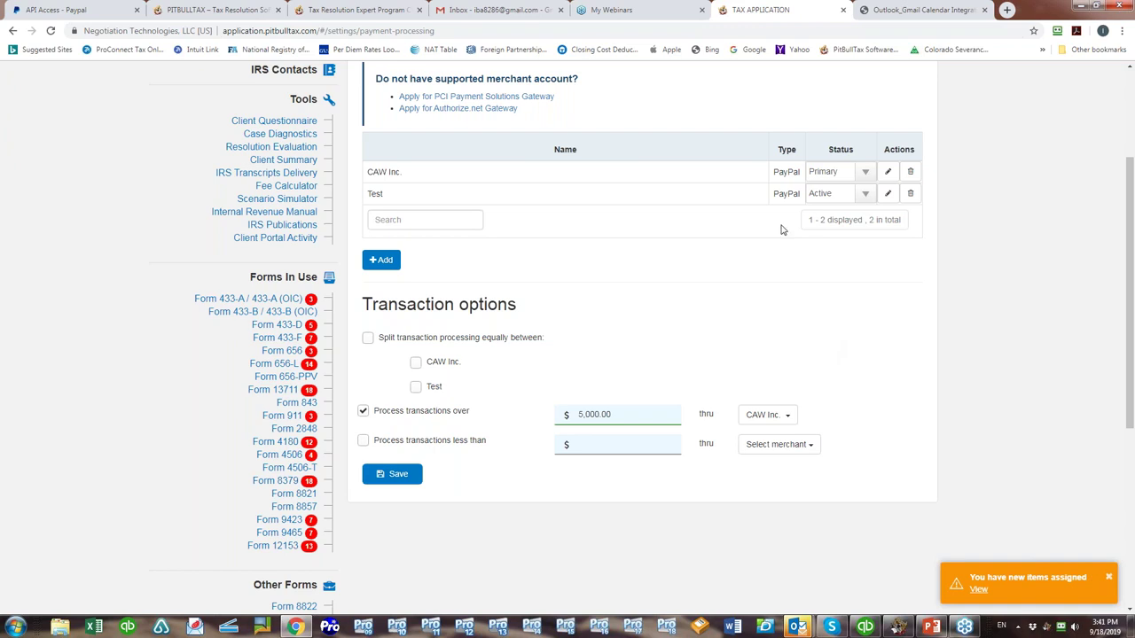
Enable processing transactions less than $1,000.00 through the merchant Test.
left_click(363, 440)
left_click(605, 443)
type("10,000")
key("BackSpace")
left_click(798, 443)
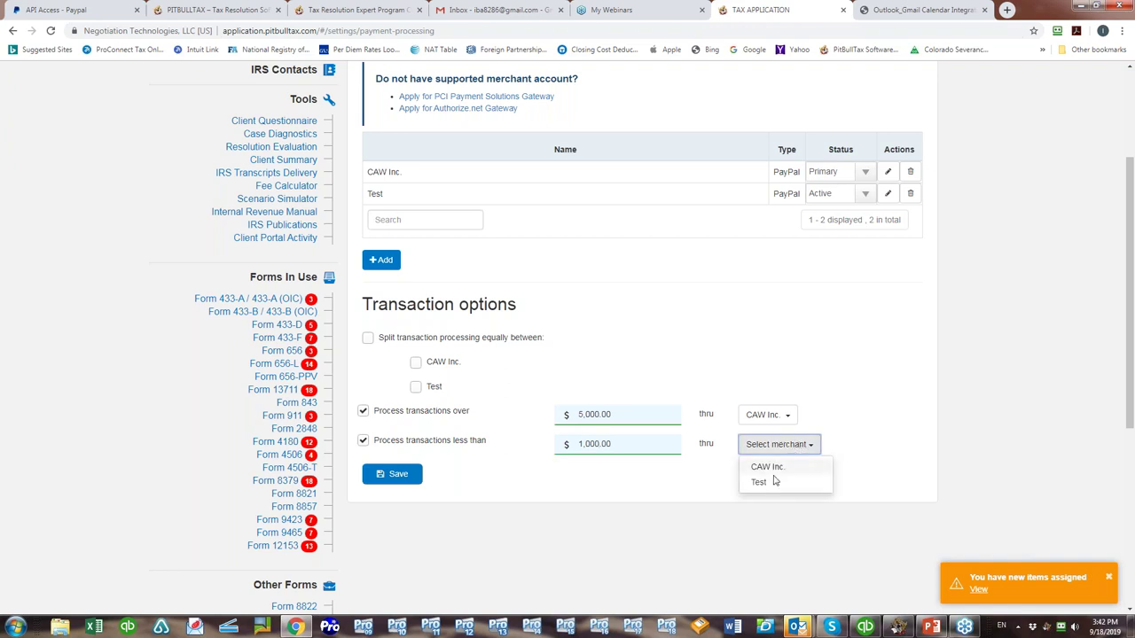
left_click(760, 483)
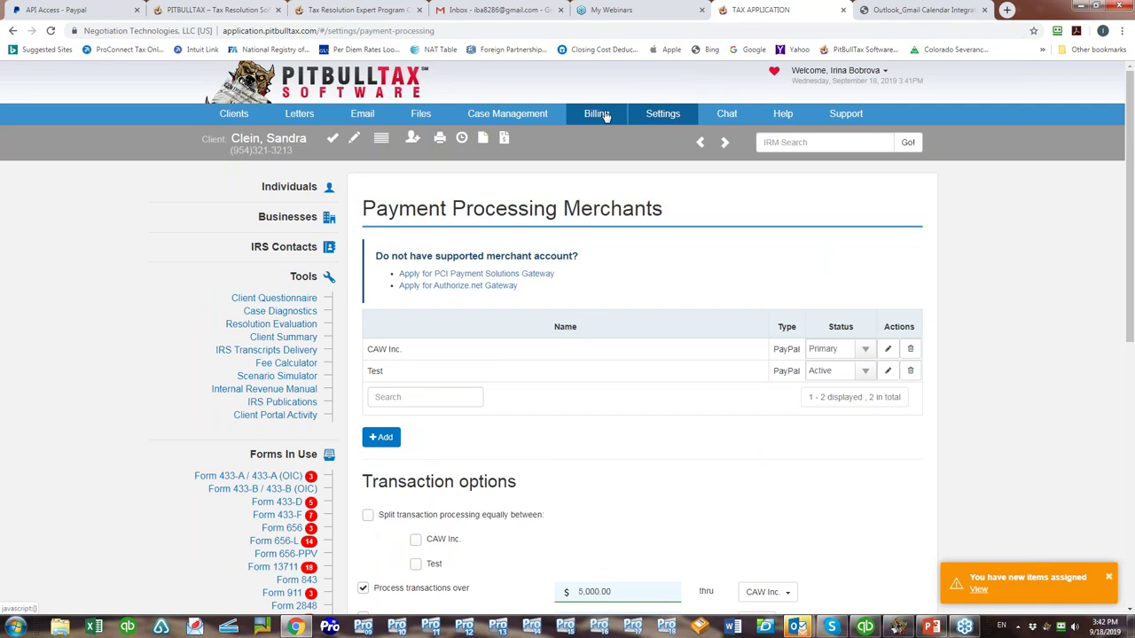
Open the newest invoice from the billing transactions list and go to its payment processing section.
left_click(605, 116)
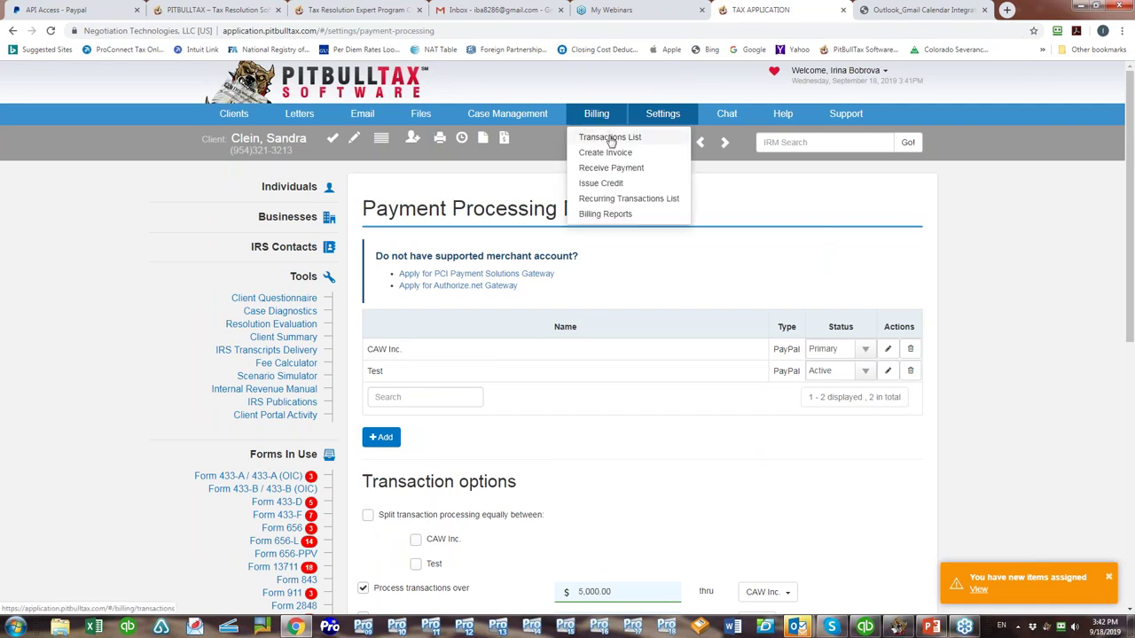
left_click(610, 138)
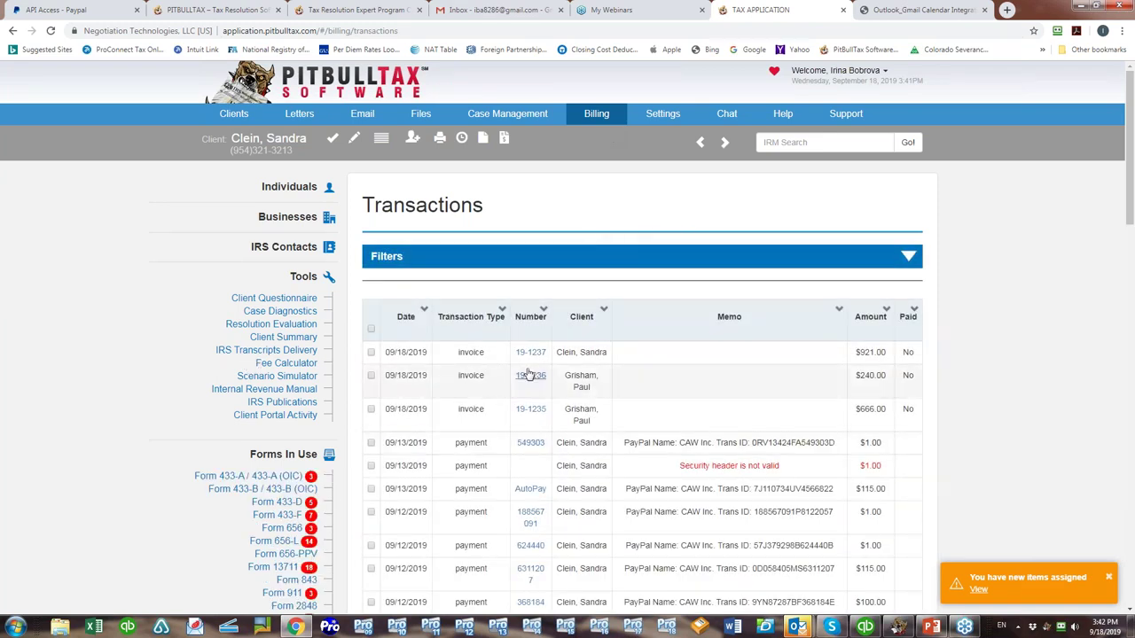
left_click(530, 355)
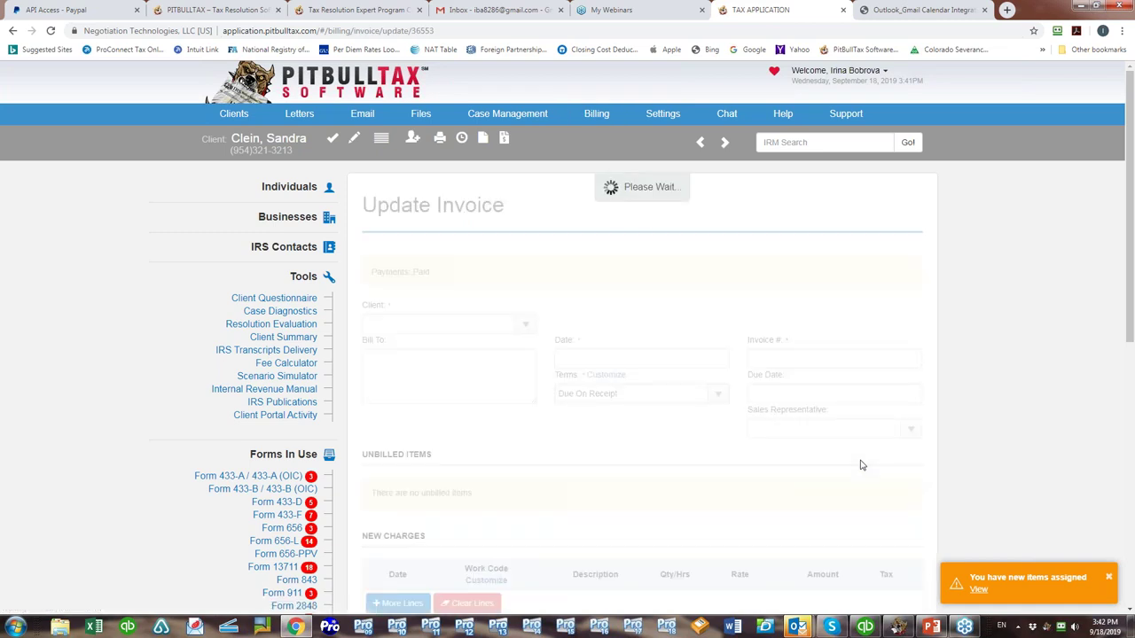
scroll(860, 465, "down", 5)
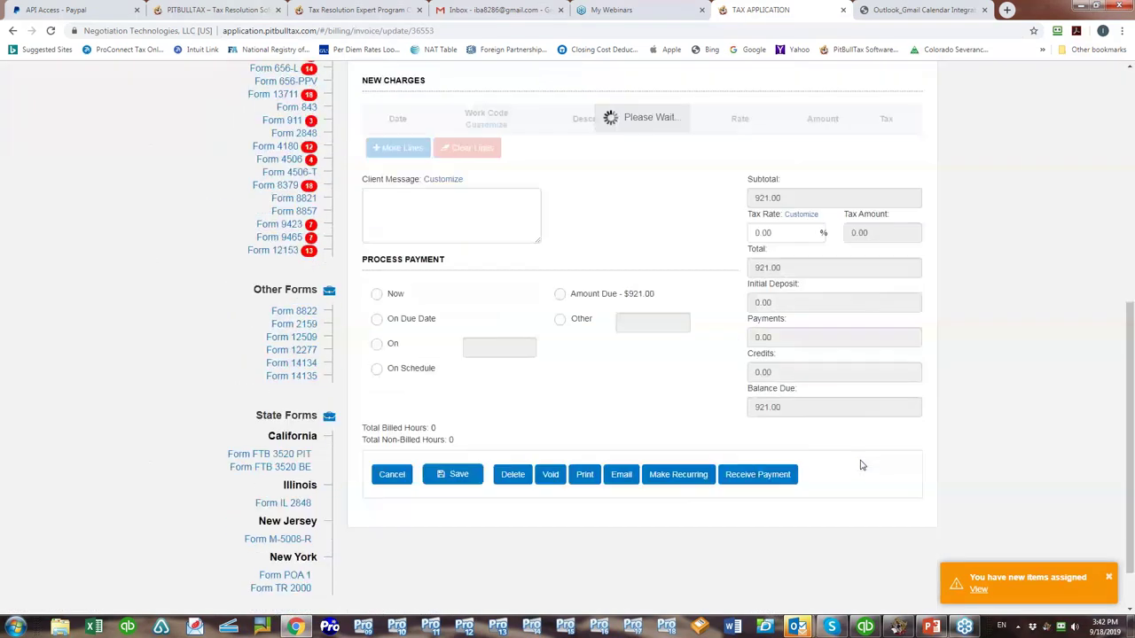
scroll(661, 370, "down", 2)
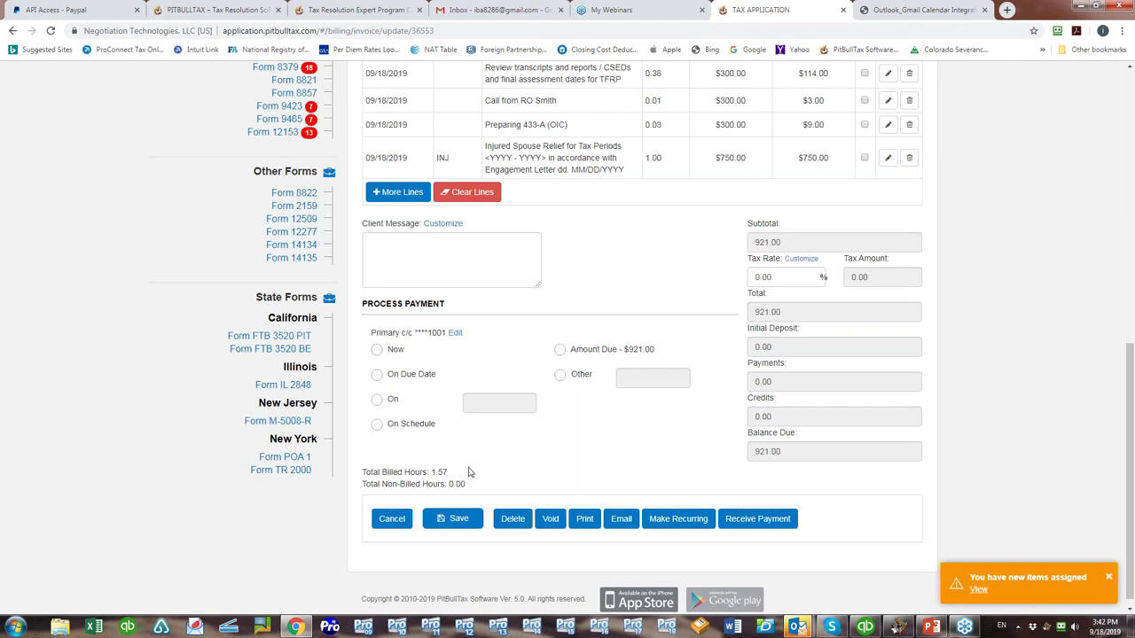
Try processing the invoice's full amount due immediately and on the due date, checking that date in the invoice details.
left_click(377, 350)
left_click(561, 351)
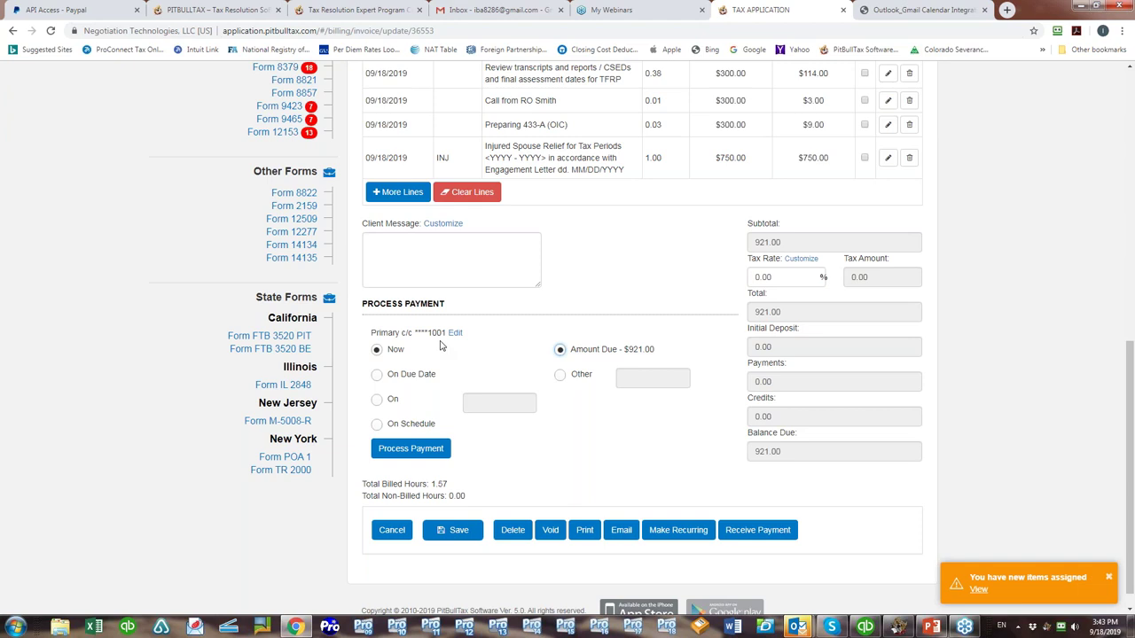
left_click(378, 375)
scroll(993, 278, "up", 3)
scroll(993, 278, "up", 2)
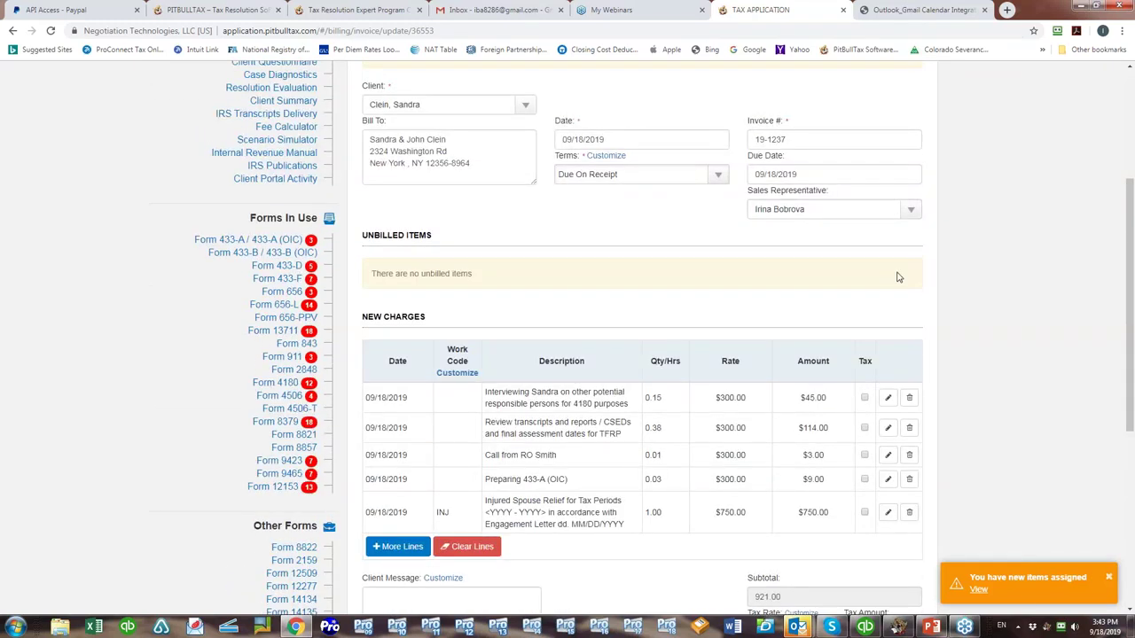
scroll(897, 278, "down", 4)
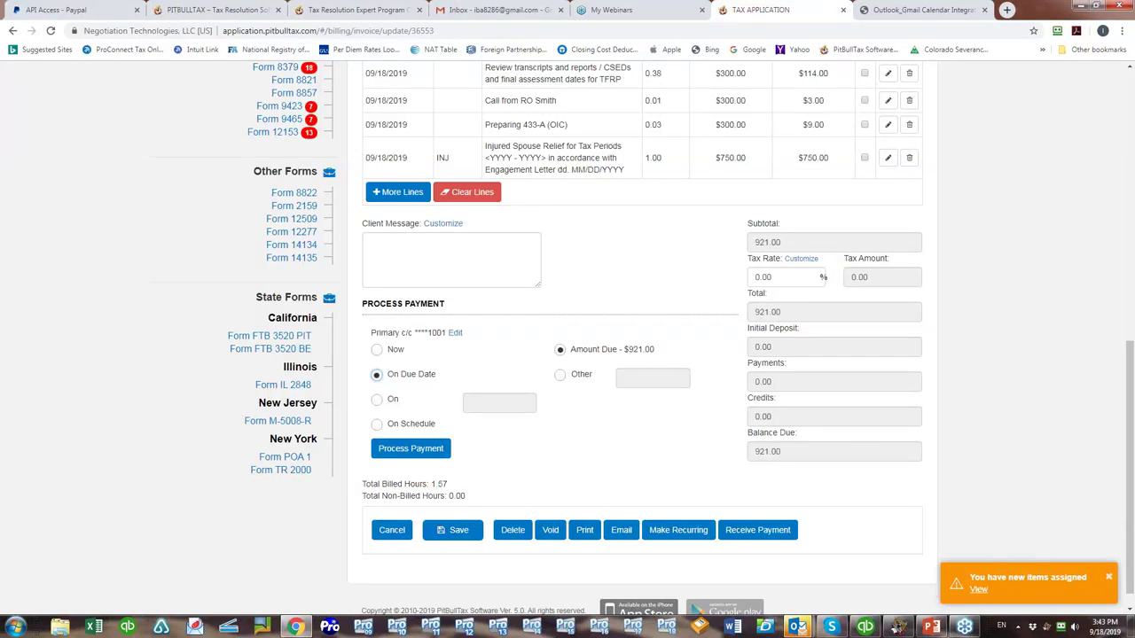
Try setting the invoice payment to process on the specific date 09/25/2019.
left_click(378, 399)
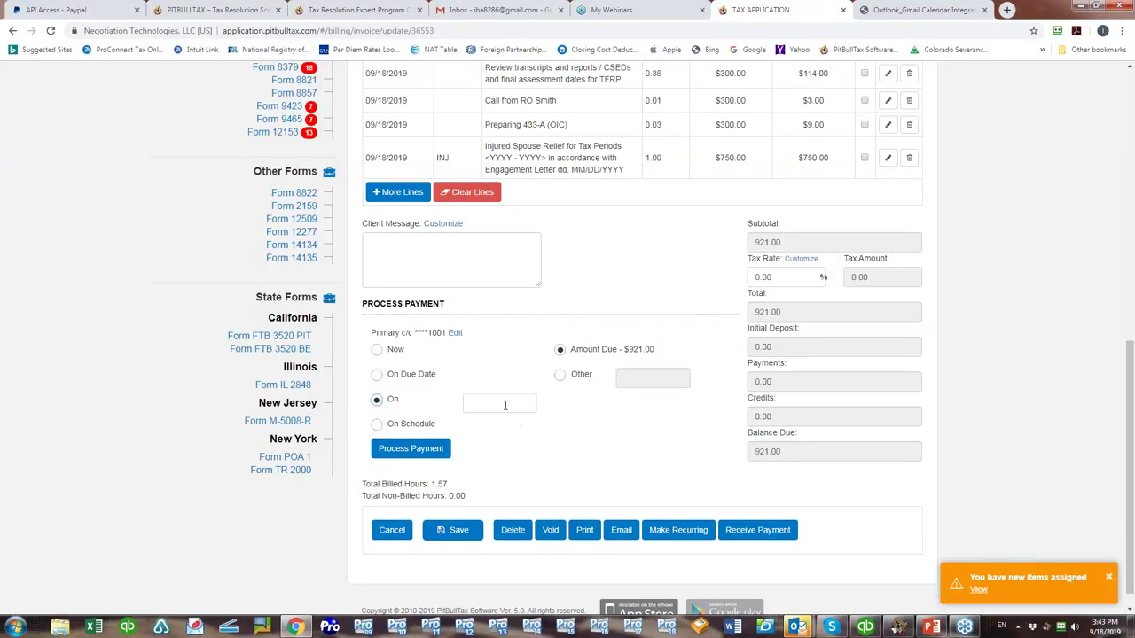
left_click(505, 405)
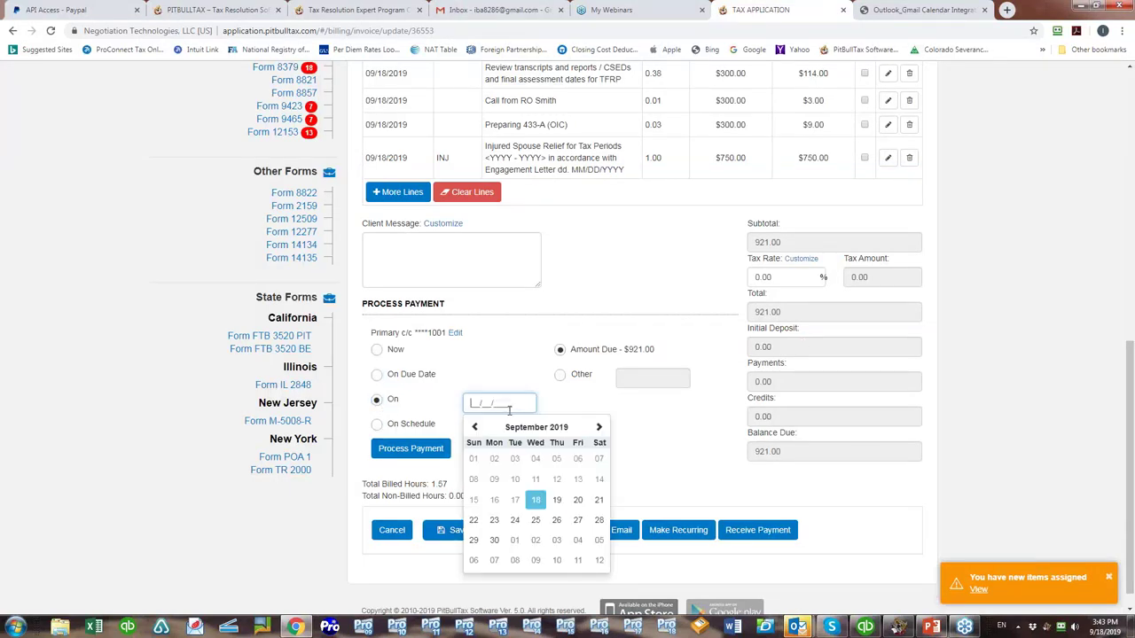
left_click(535, 521)
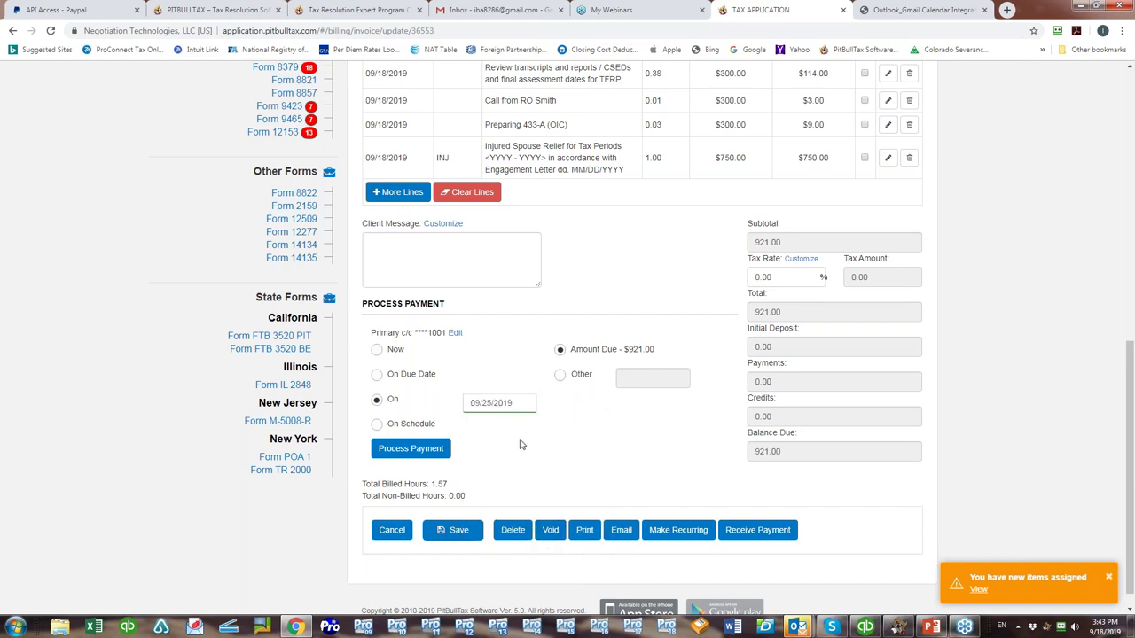
Try processing a different amount of $500.00 immediately instead of the full amount due.
left_click(560, 375)
left_click(628, 380)
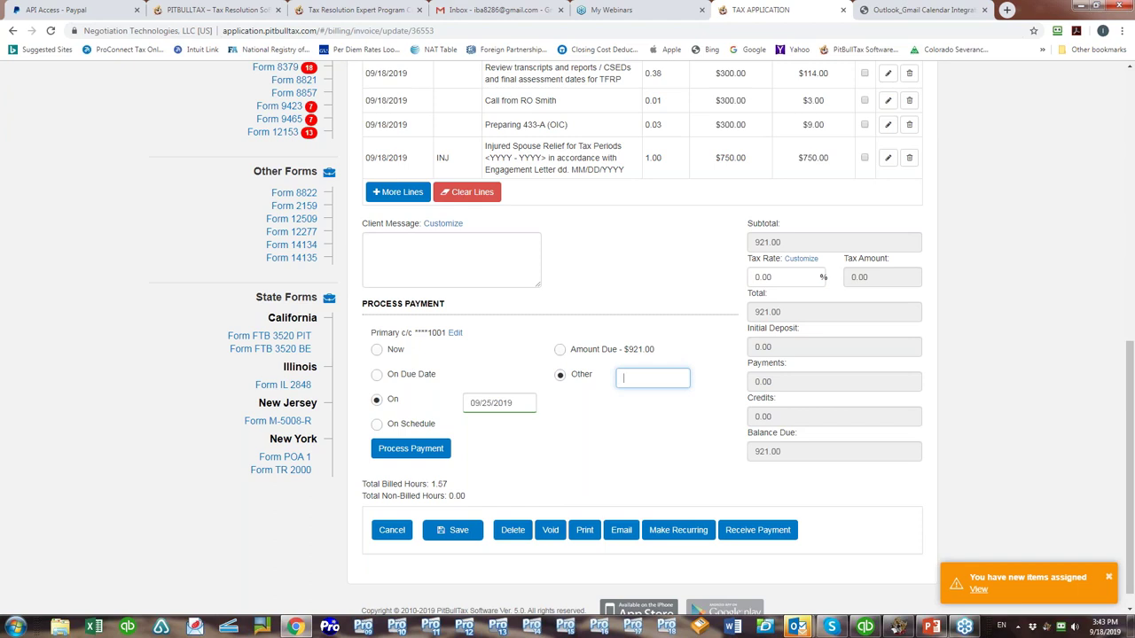
left_click(395, 355)
left_click(652, 379)
type("500")
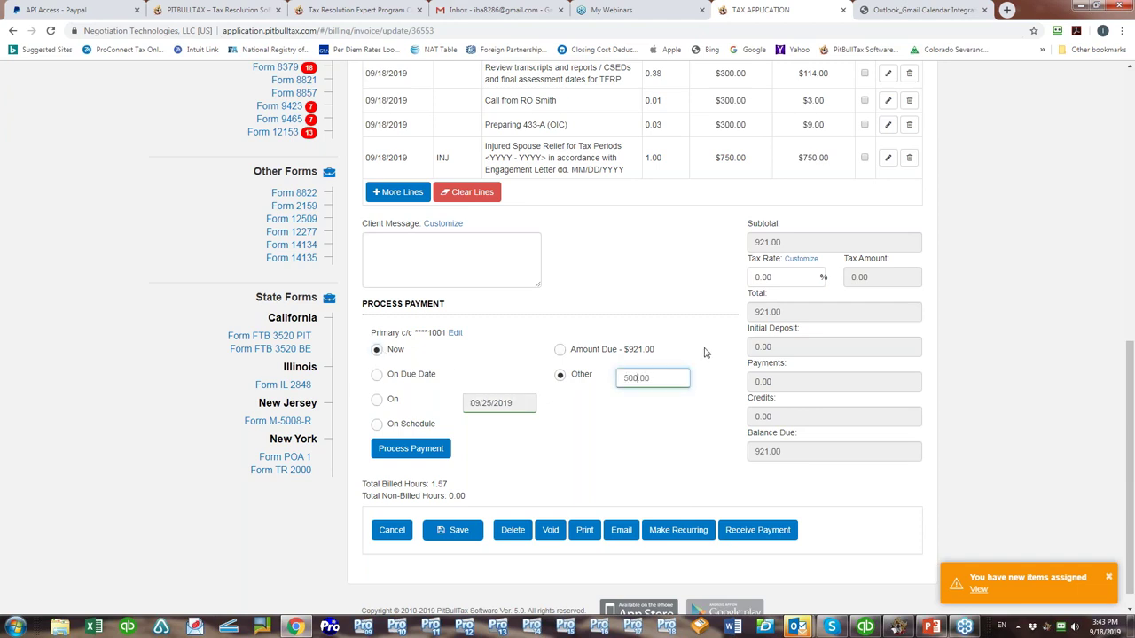
Set the invoice payment to process on a schedule and open the payment schedule setup.
left_click(378, 425)
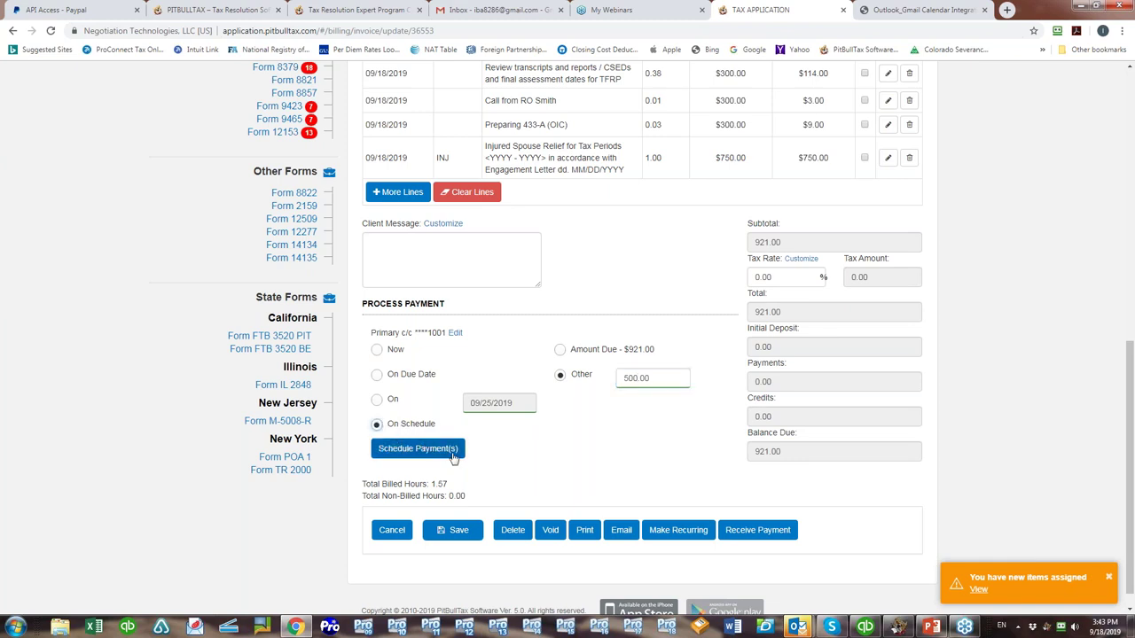
left_click(421, 452)
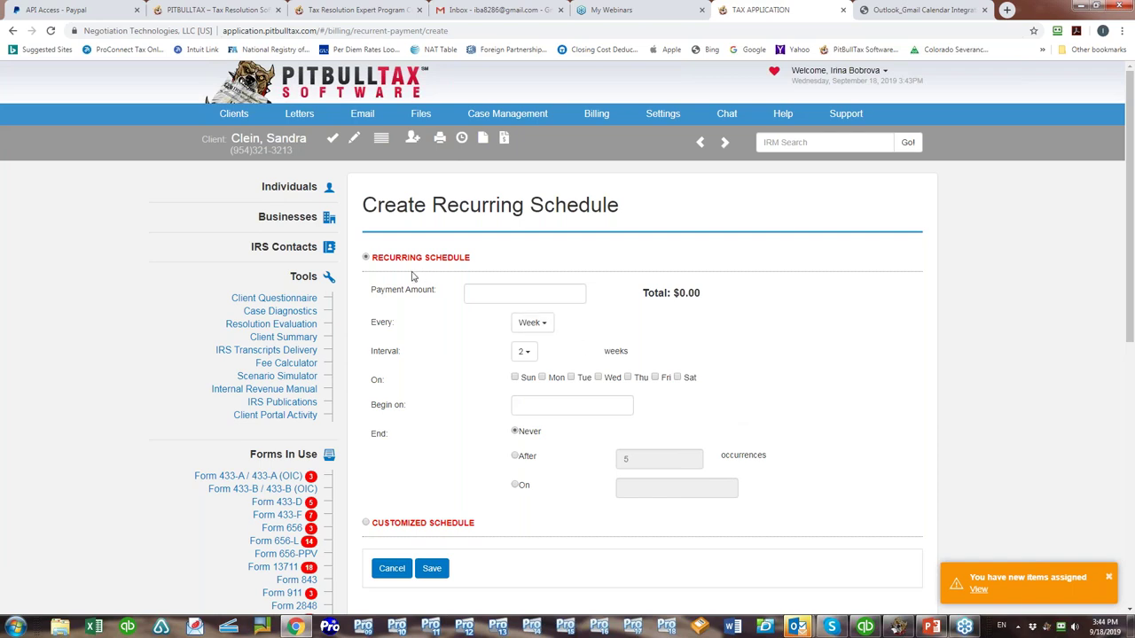
Try a payment amount of $100.00 for the recurring schedule.
left_click(498, 297)
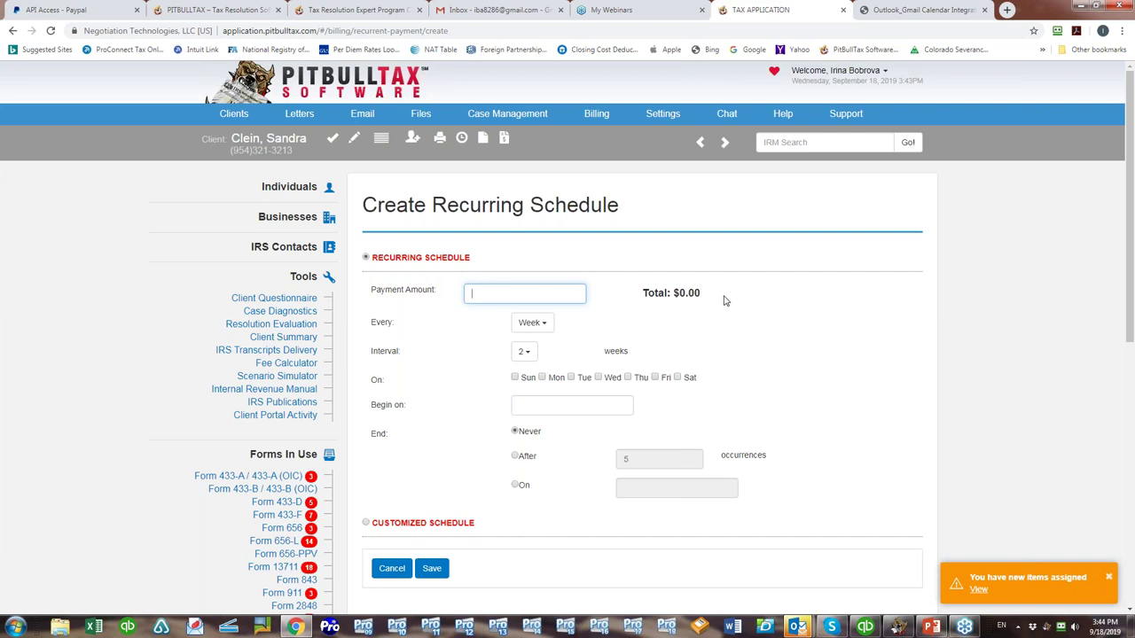
type("500")
left_click_drag(510, 294, 443, 298)
type("5")
key("BackSpace")
type("100")
Try making the recurring payment weekly with an interval of 1, on Monday, beginning on 09/23/2019.
left_click(531, 322)
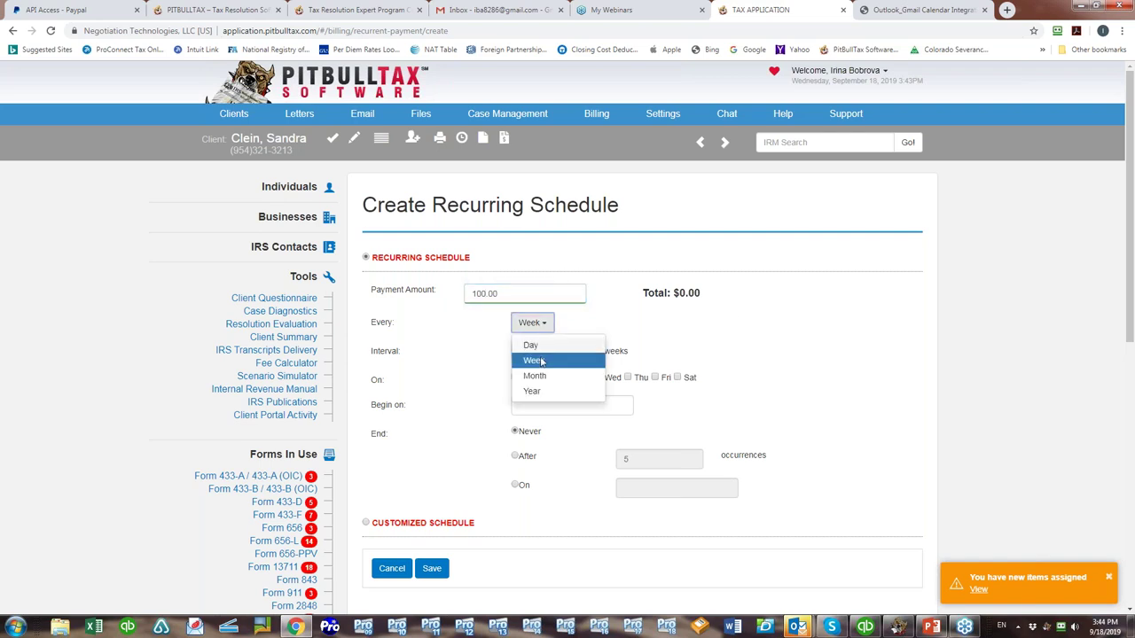
left_click(539, 362)
left_click(523, 351)
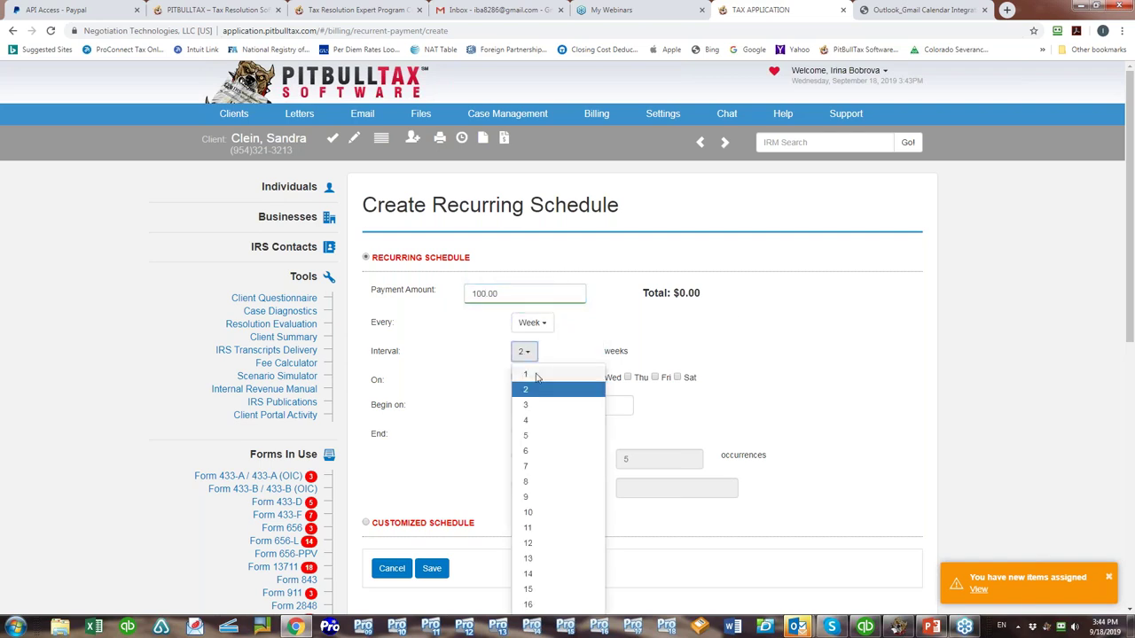
left_click(528, 380)
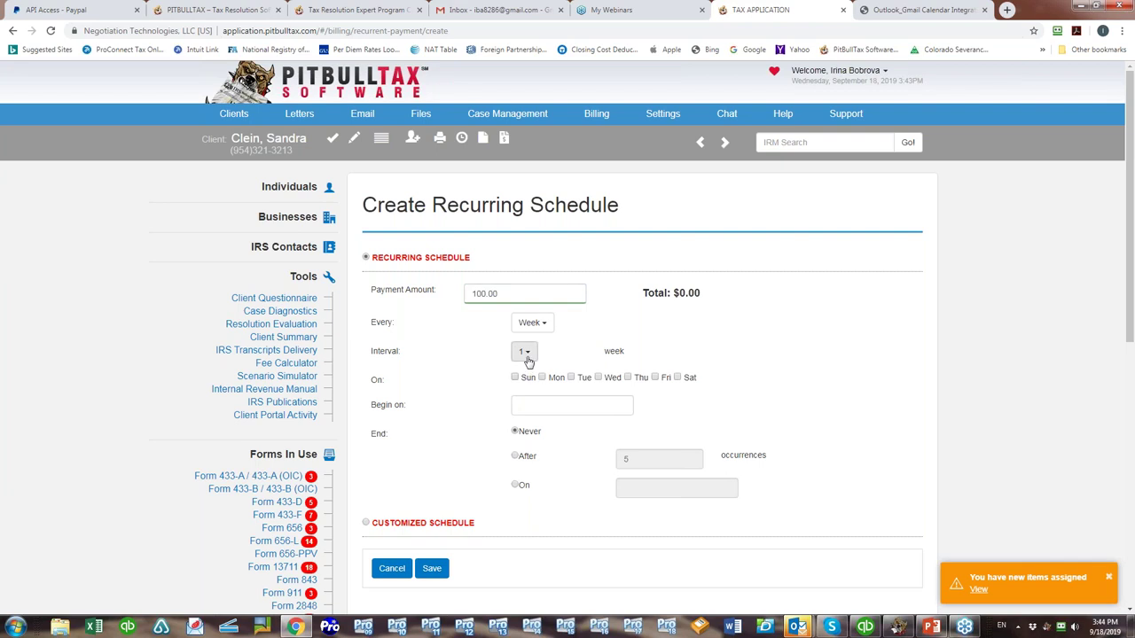
left_click(531, 355)
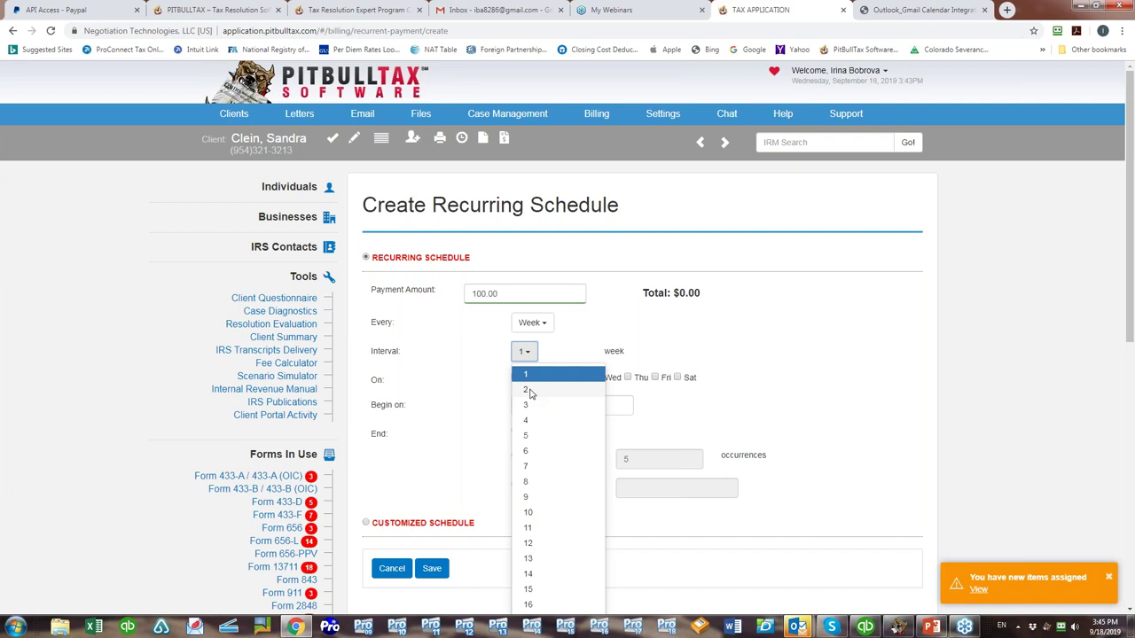
left_click(697, 361)
left_click(541, 378)
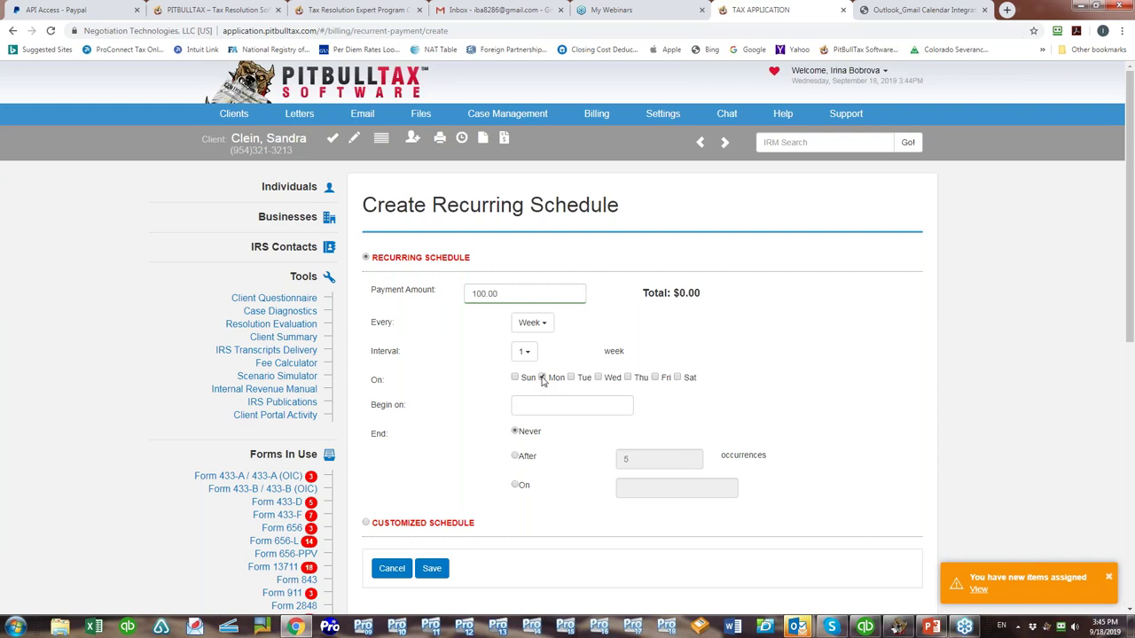
left_click(529, 403)
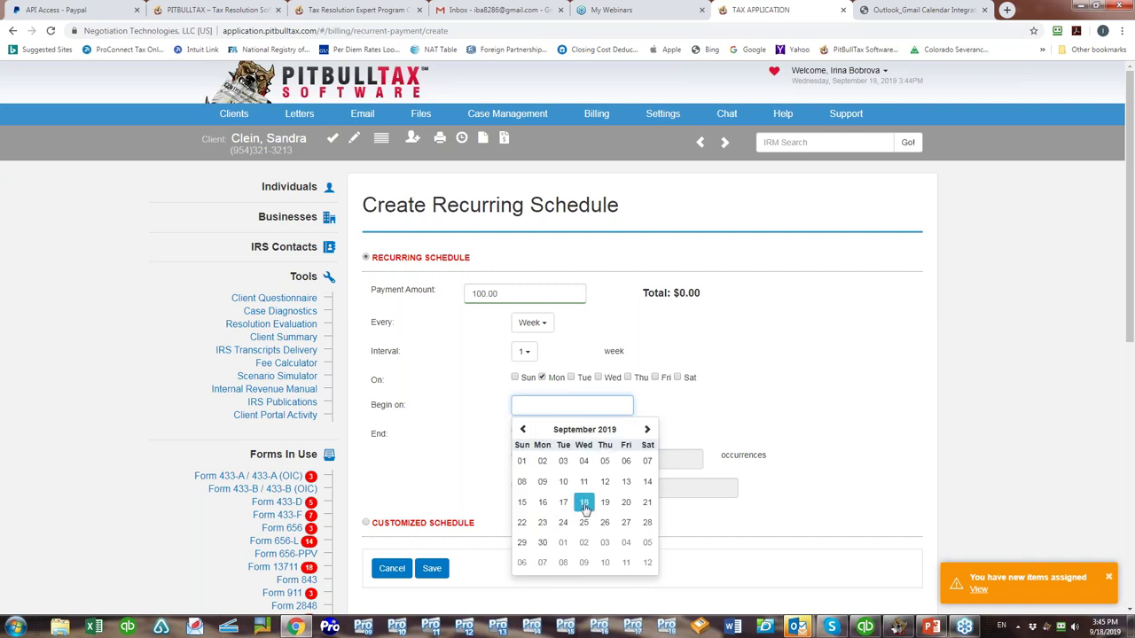
left_click(542, 522)
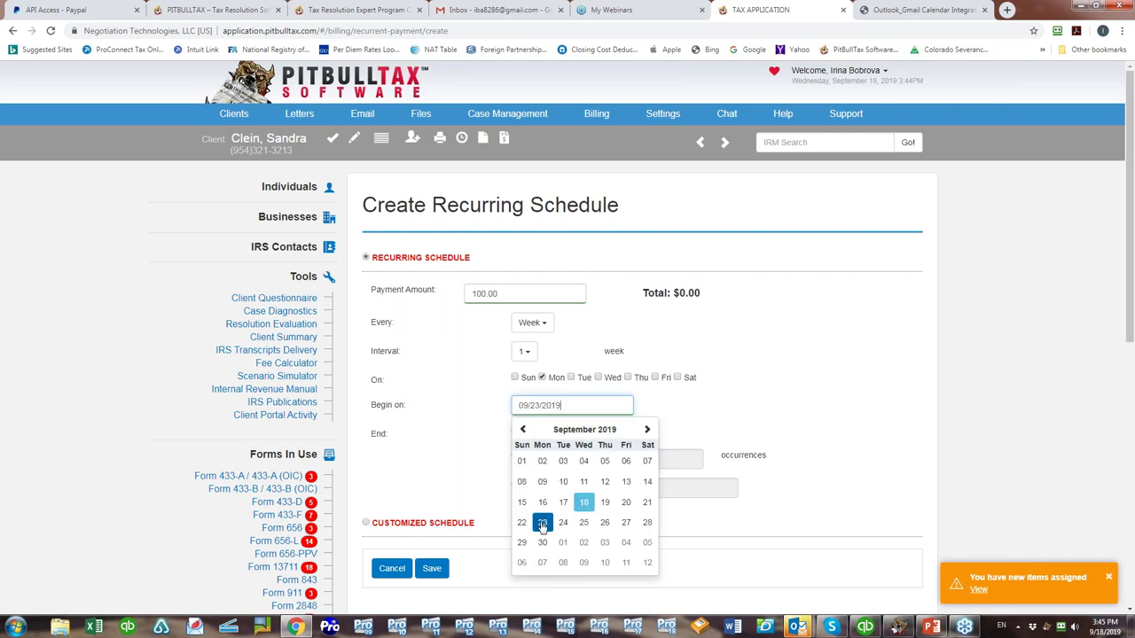
left_click(781, 407)
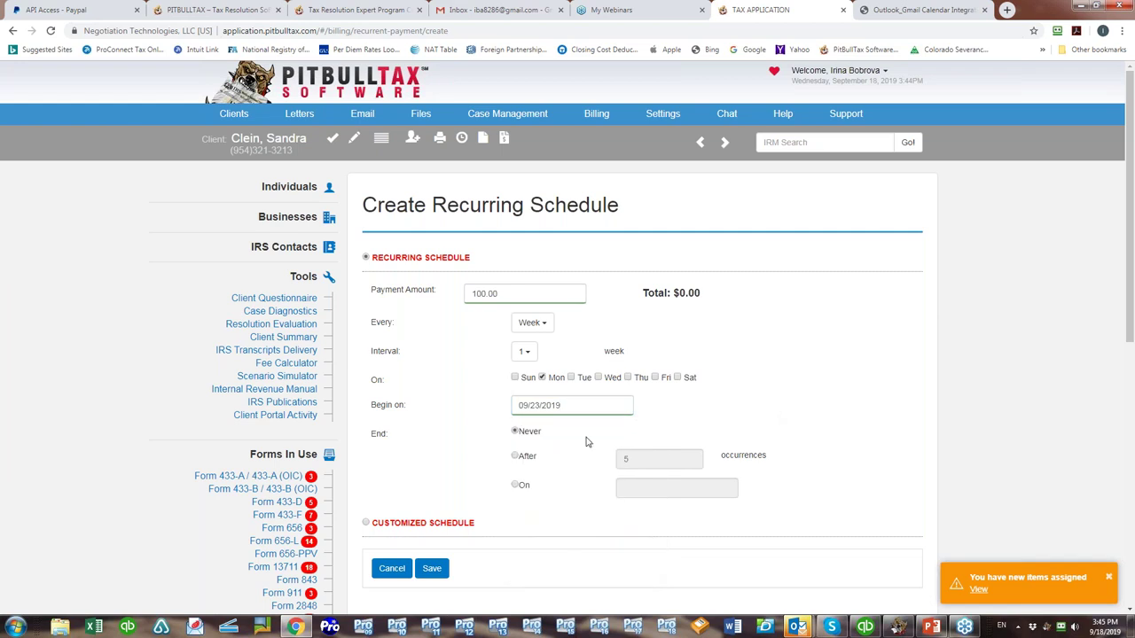
Try ending the recurring schedule after 10 occurrences.
left_click(516, 456)
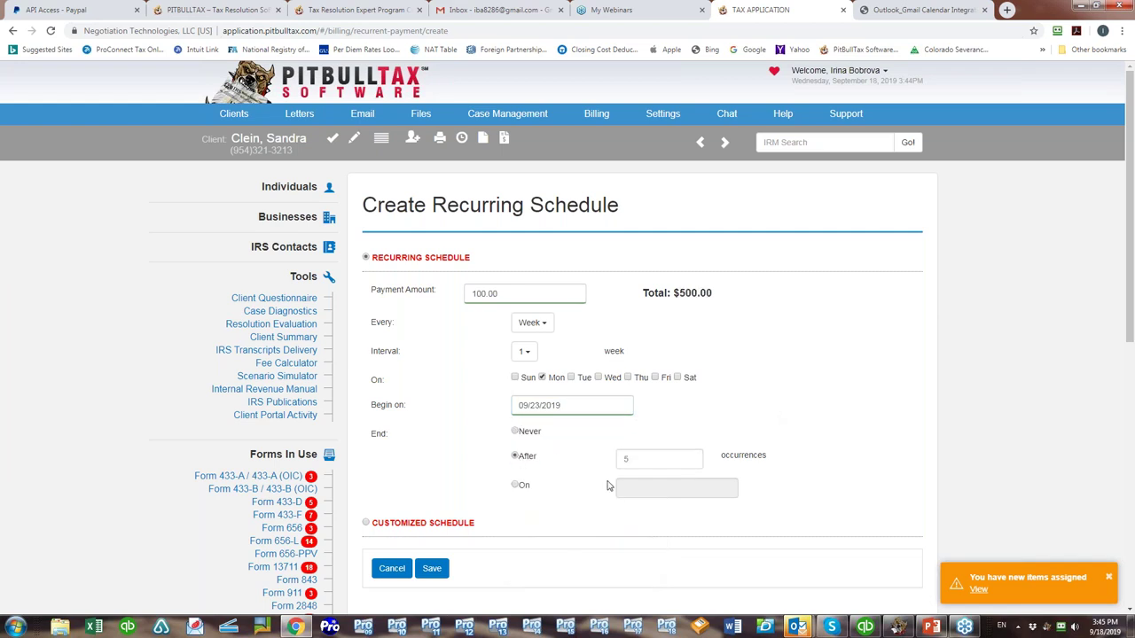
double_click(693, 458)
left_click(691, 457)
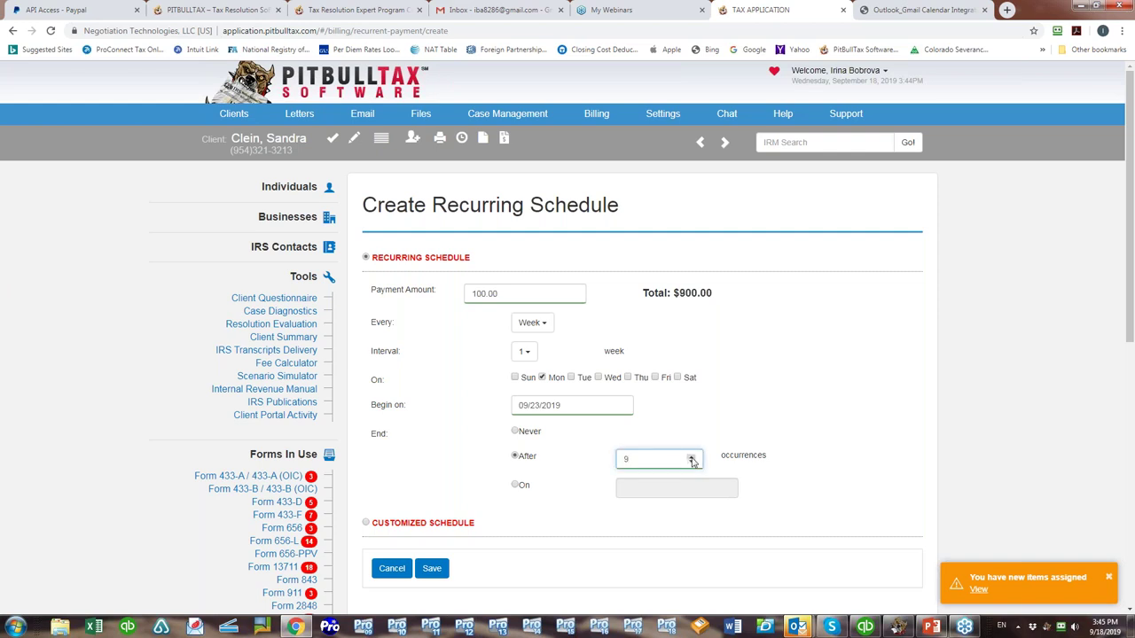
left_click(692, 458)
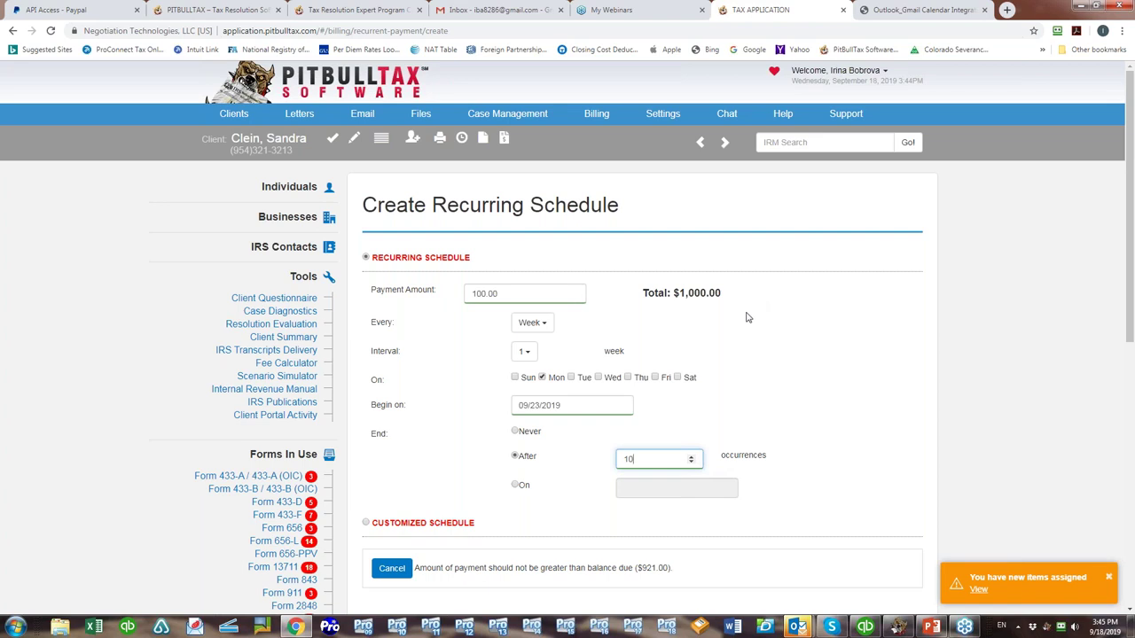
Switch to a customized schedule and add a first payment of $300.00 dated 09/23/2019.
left_click(366, 524)
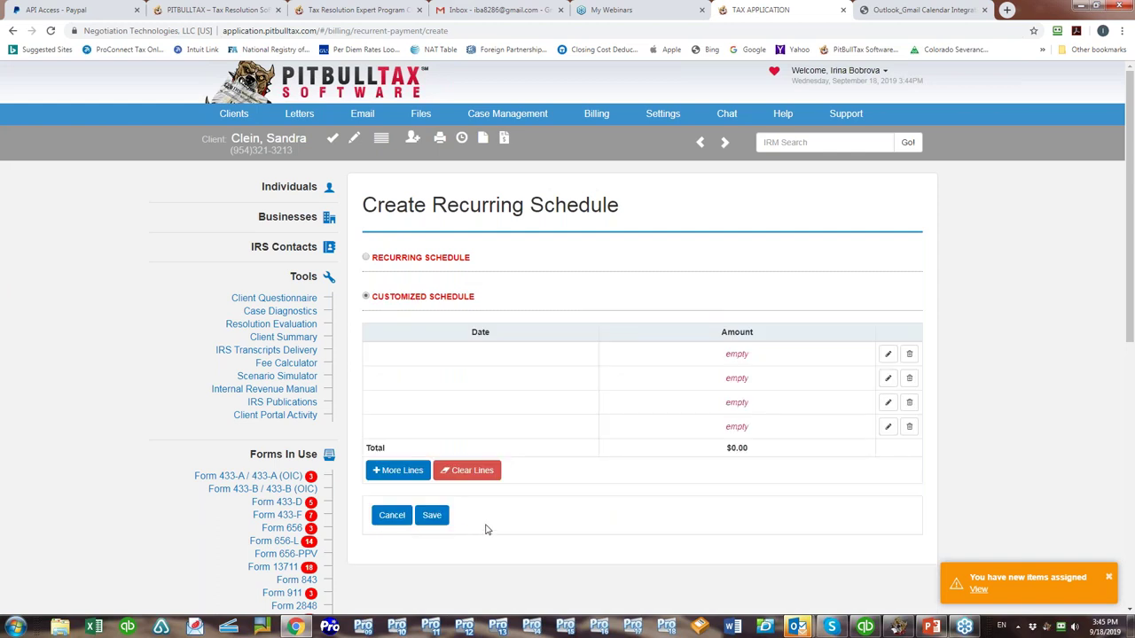
left_click(888, 355)
left_click(417, 358)
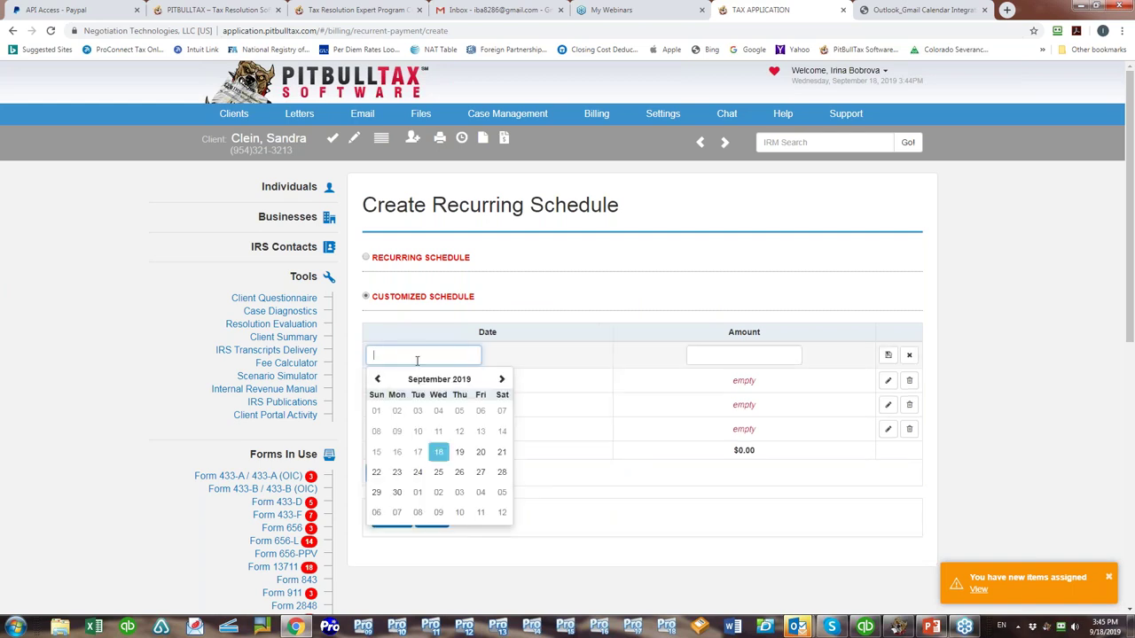
left_click(396, 471)
left_click(719, 356)
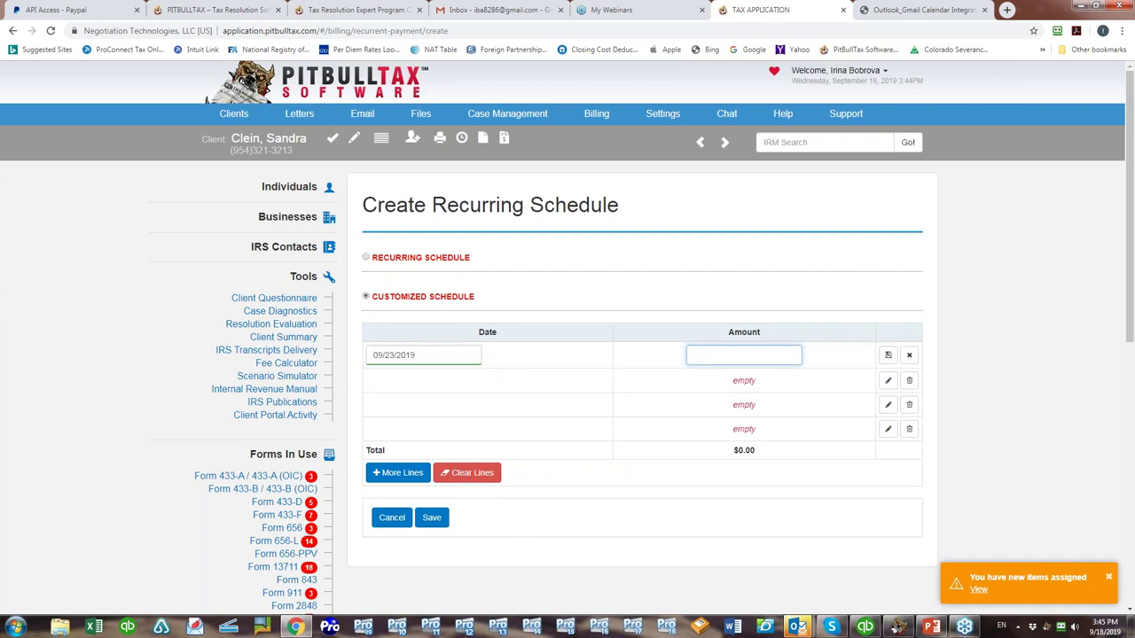
type("32.00")
key("BackSpace")
type("00")
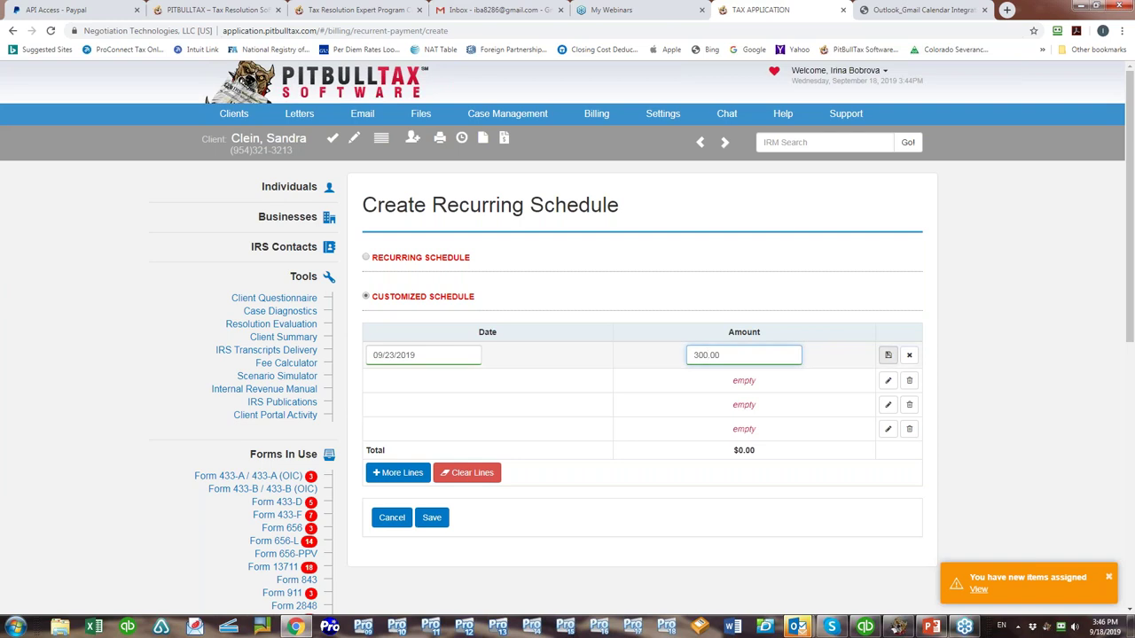
left_click(887, 354)
Add a second payment of $621.00 dated 09/27/2019 to the customized schedule and save the schedule.
left_click(887, 380)
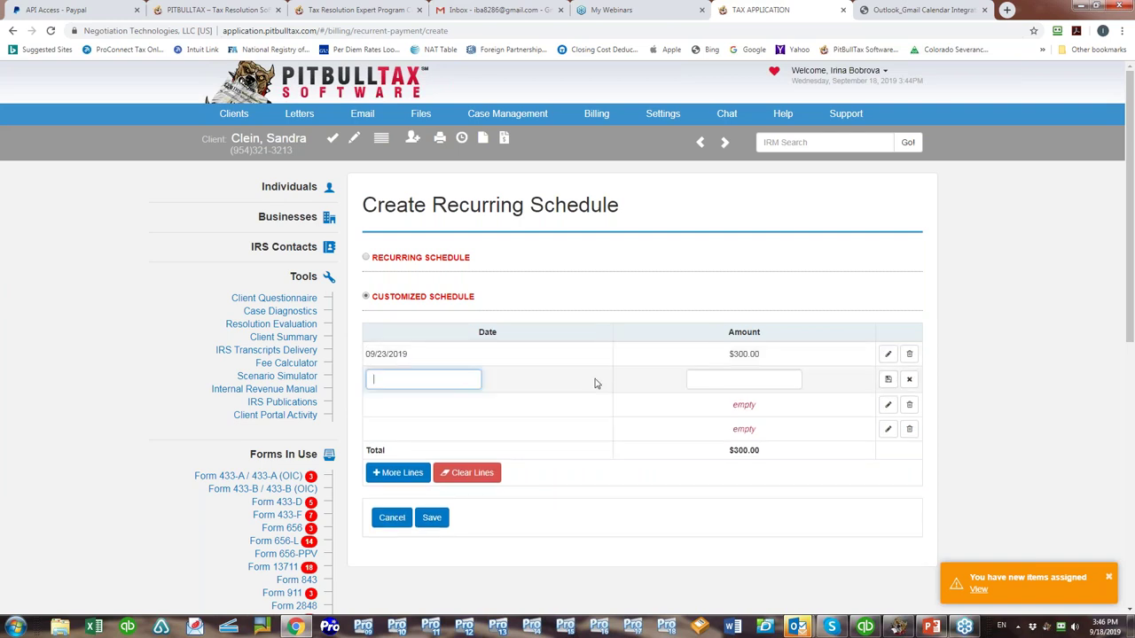
left_click(433, 380)
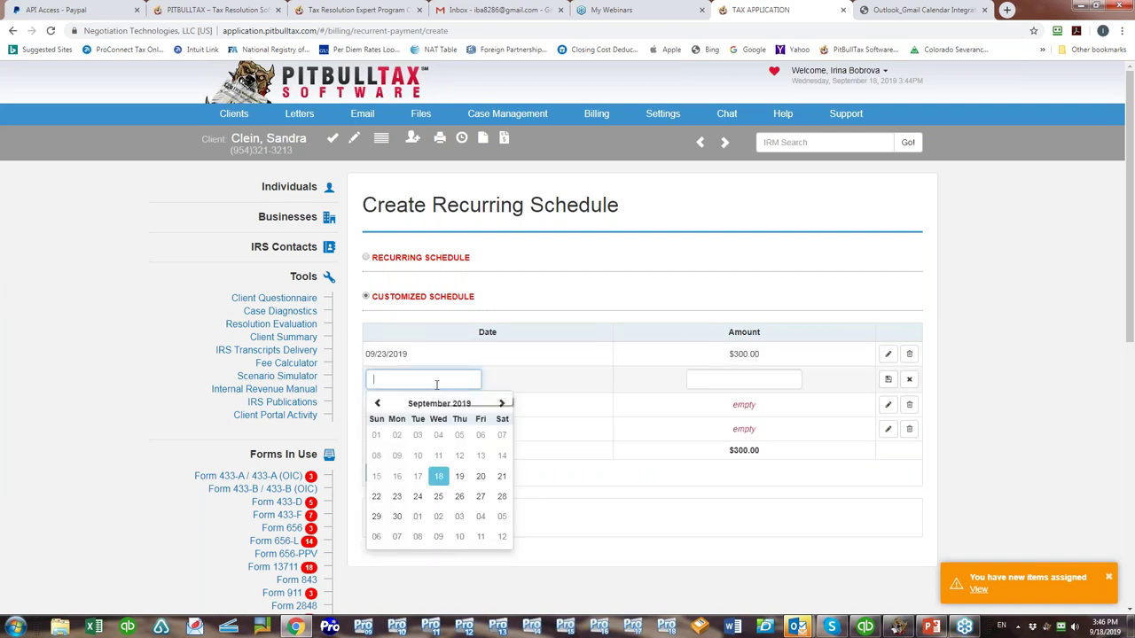
left_click(480, 497)
left_click(752, 379)
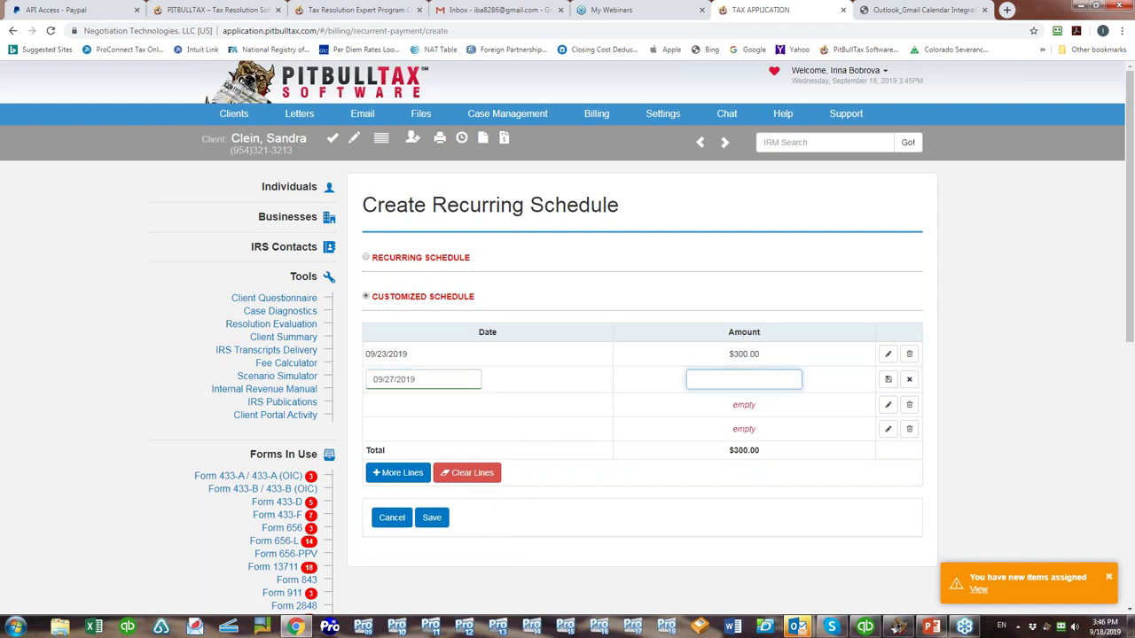
type("621.00")
left_click(888, 380)
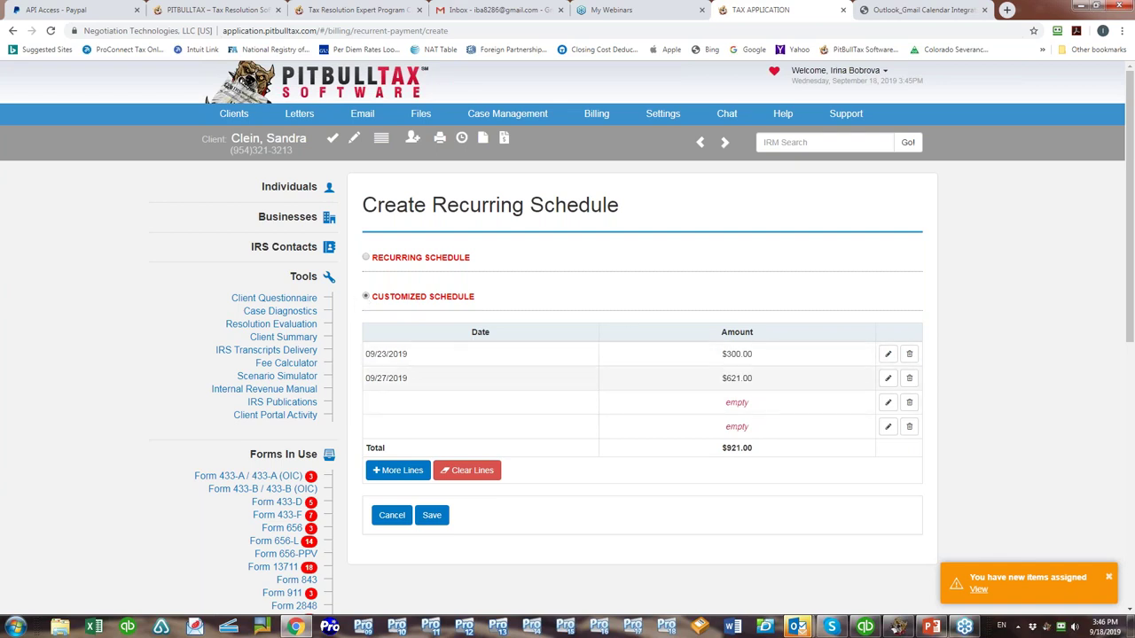
left_click(432, 517)
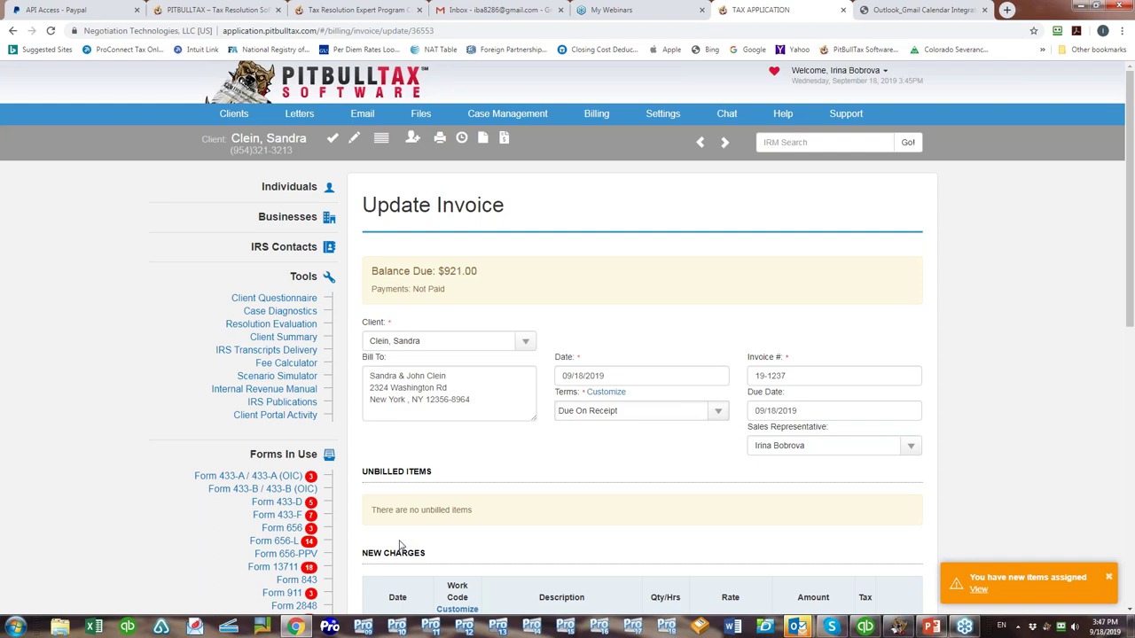
Submit the invoice's full amount due for immediate payment processing and save the invoice.
scroll(407, 544, "down", 1)
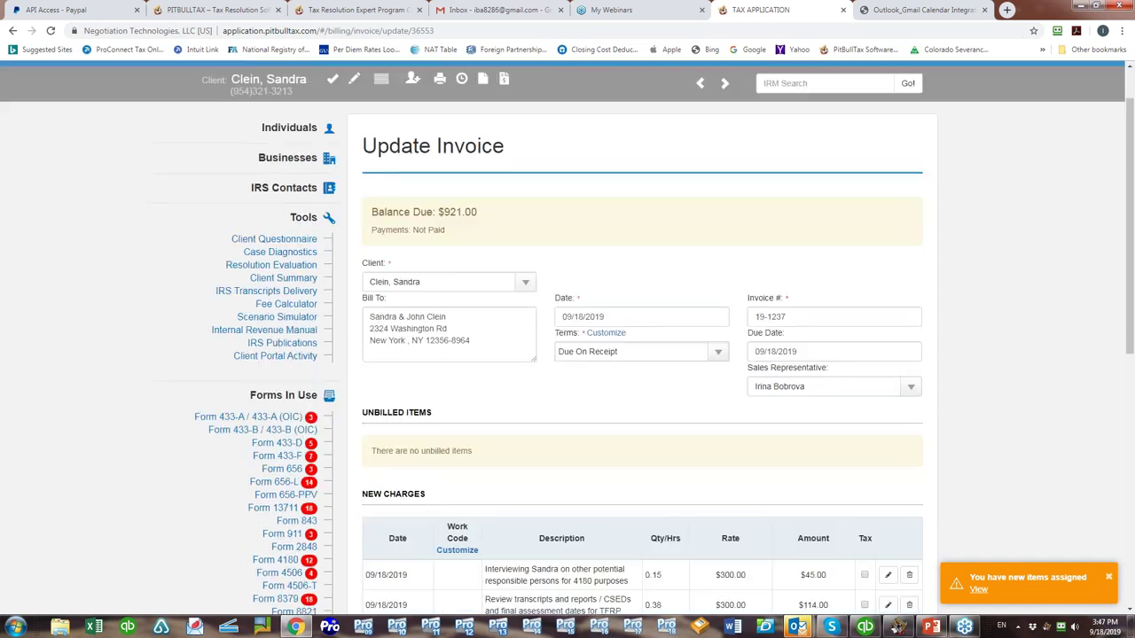
scroll(567, 337, "down", 8)
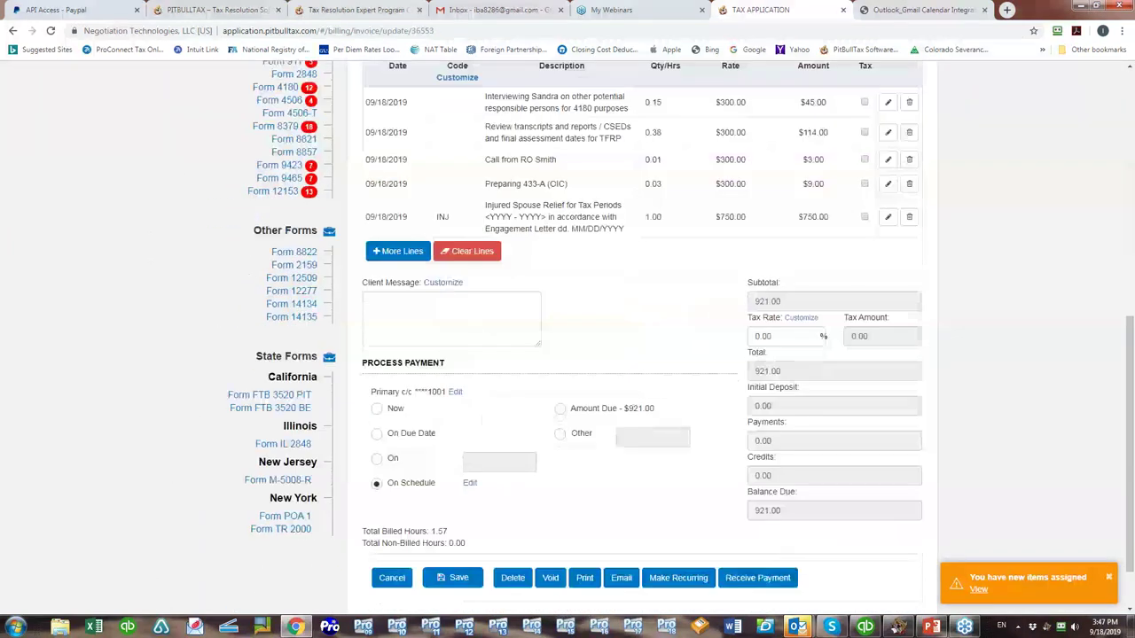
scroll(567, 336, "down", 1)
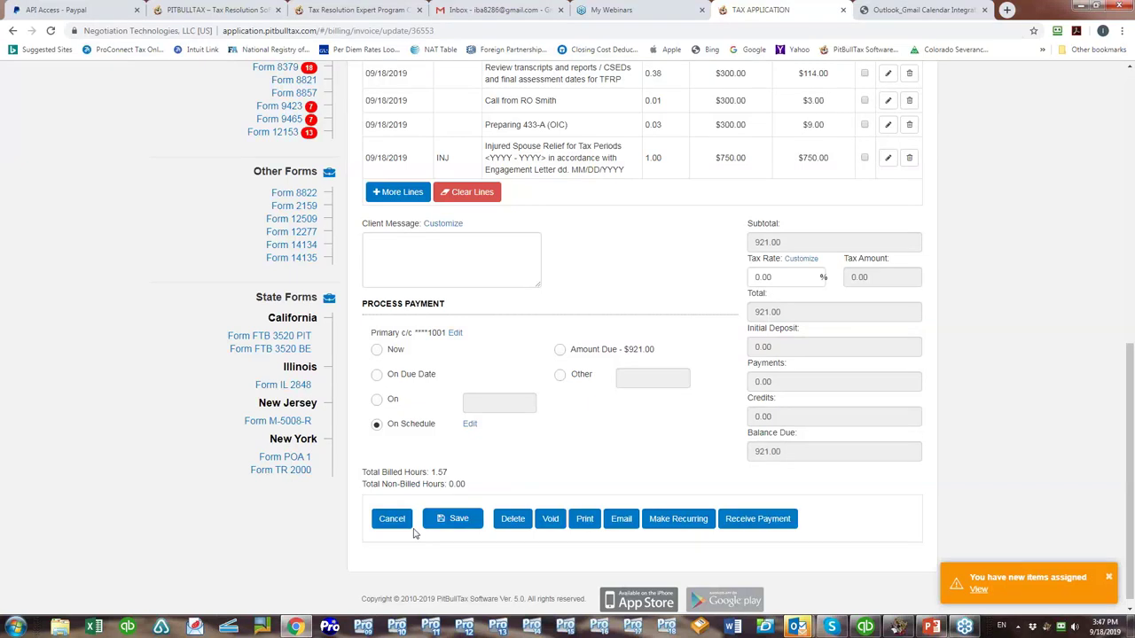
left_click(376, 350)
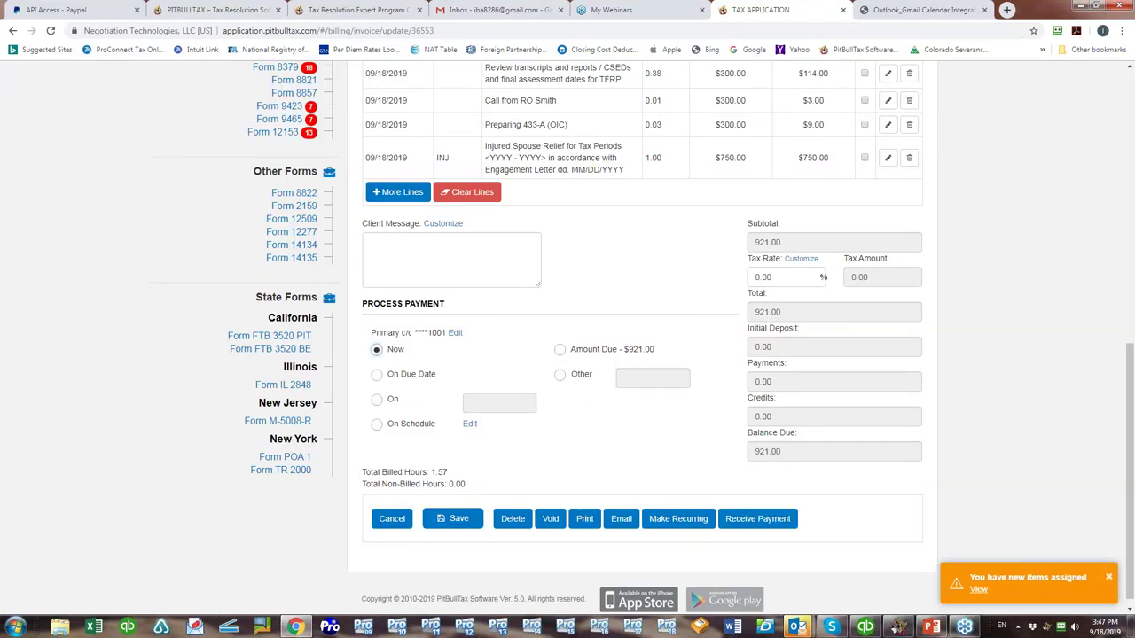
left_click(559, 351)
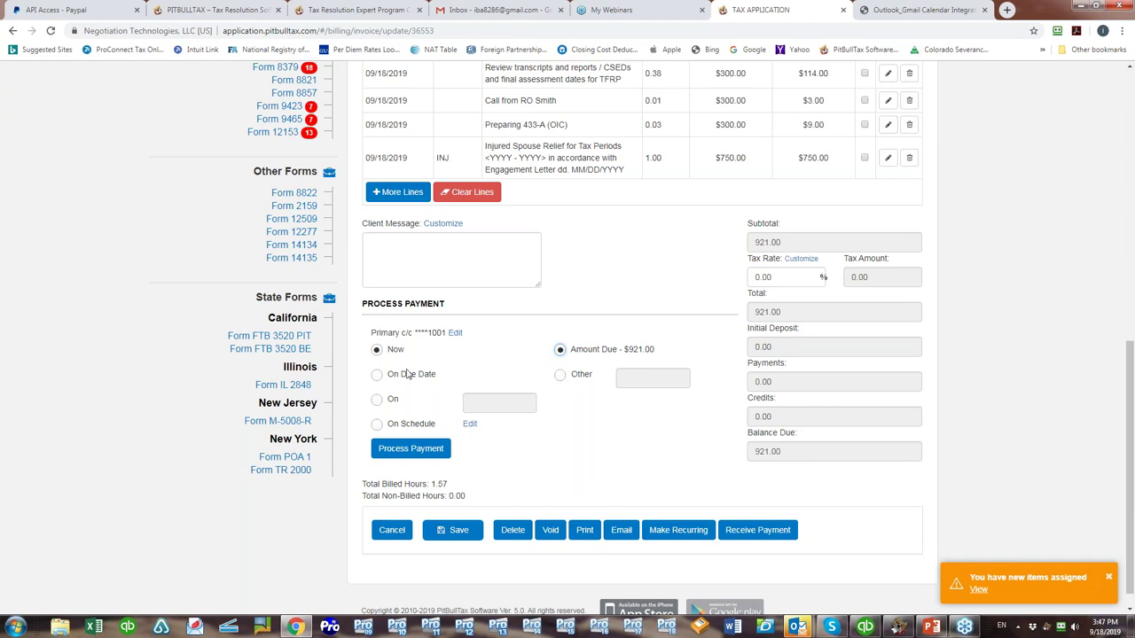
left_click(411, 449)
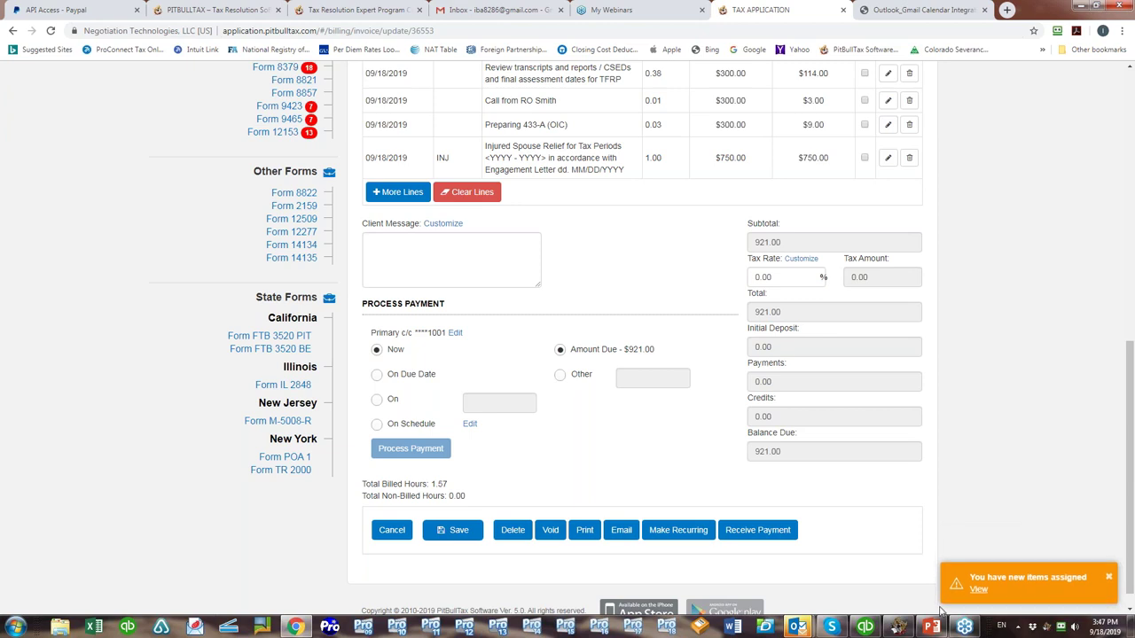
left_click(455, 532)
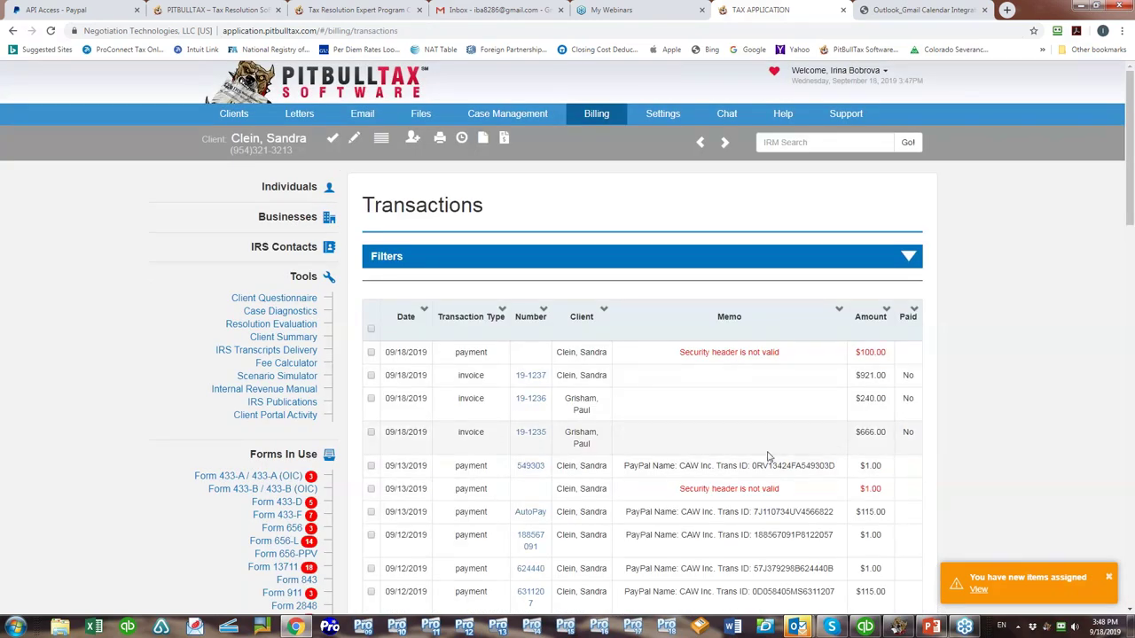
Review the billing transactions list and open the AutoPay payment dated 09/13/2019.
scroll(767, 457, "down", 2)
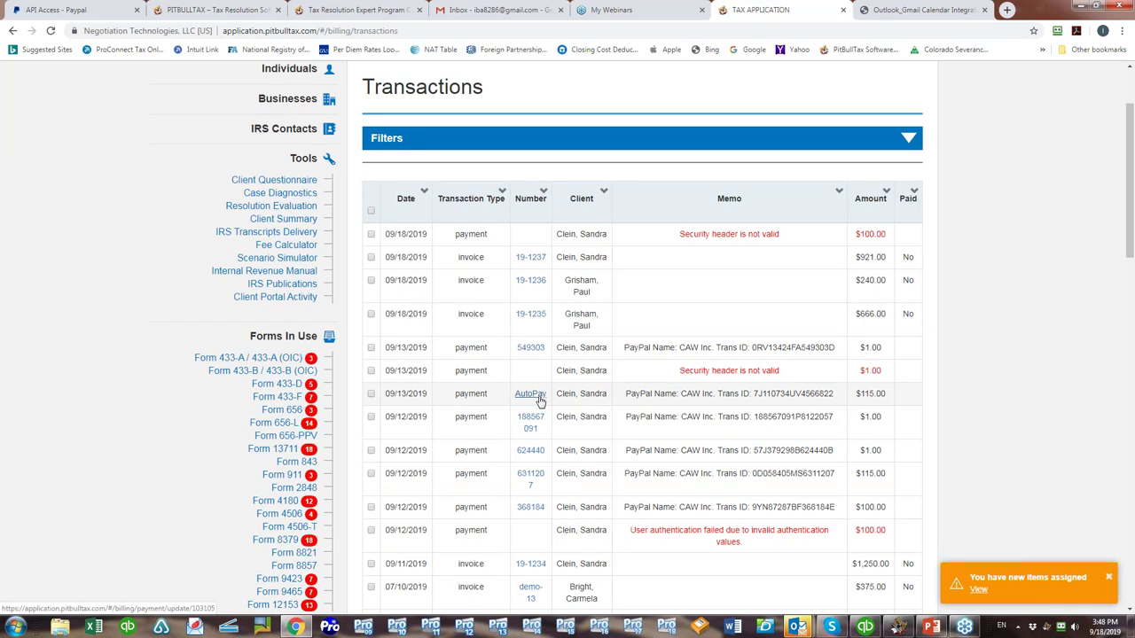
scroll(930, 274, "up", 2)
left_click(654, 116)
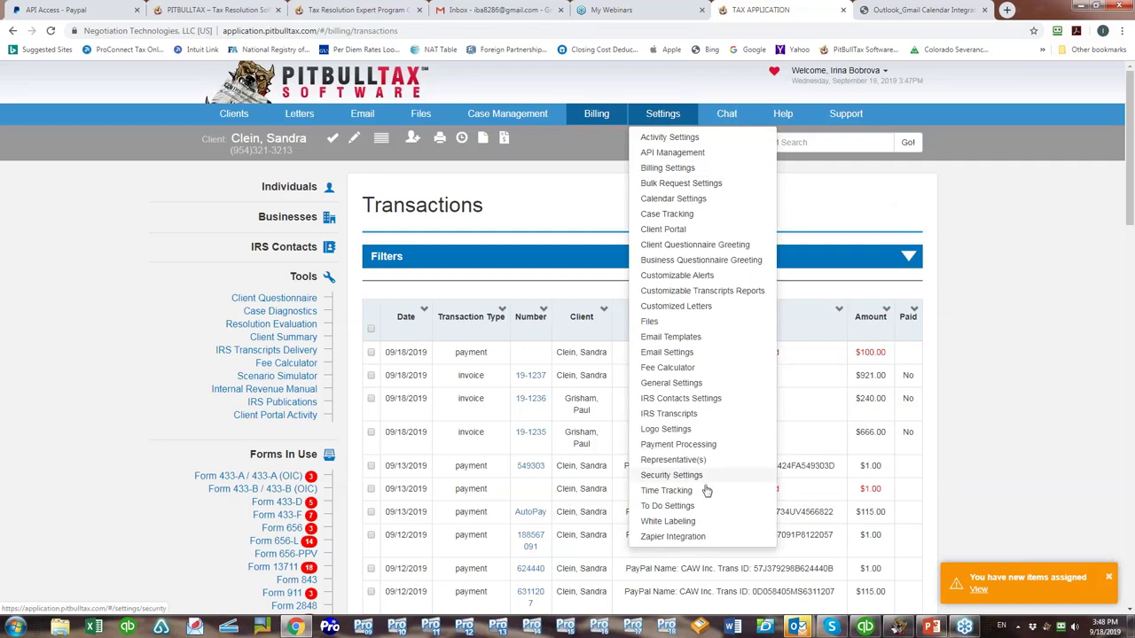
left_click(998, 399)
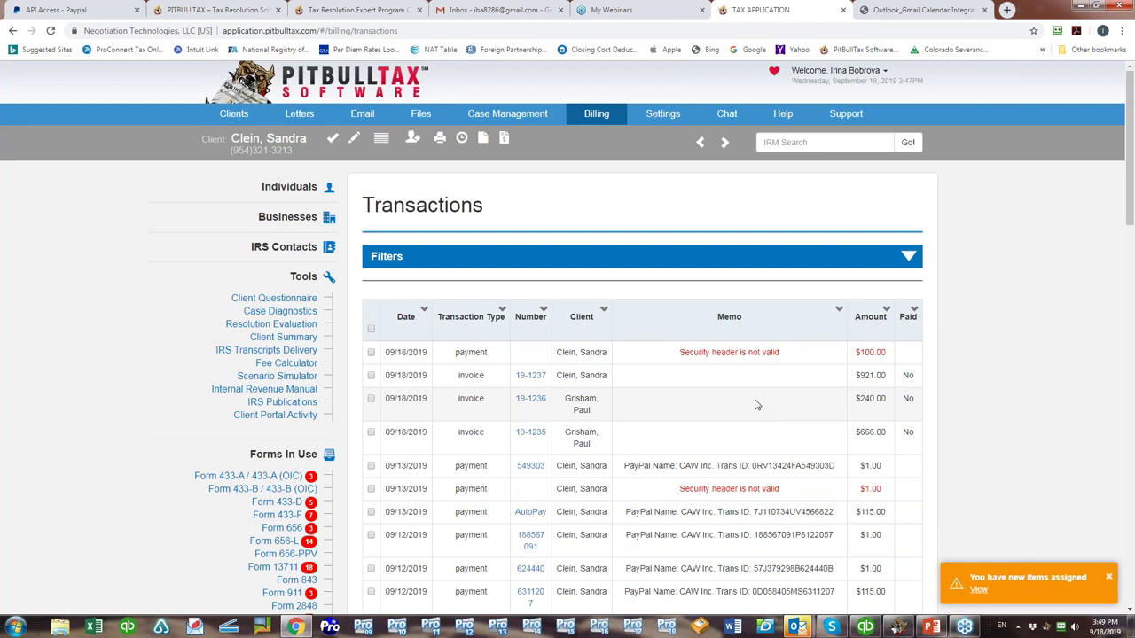
scroll(756, 405, "down", 1)
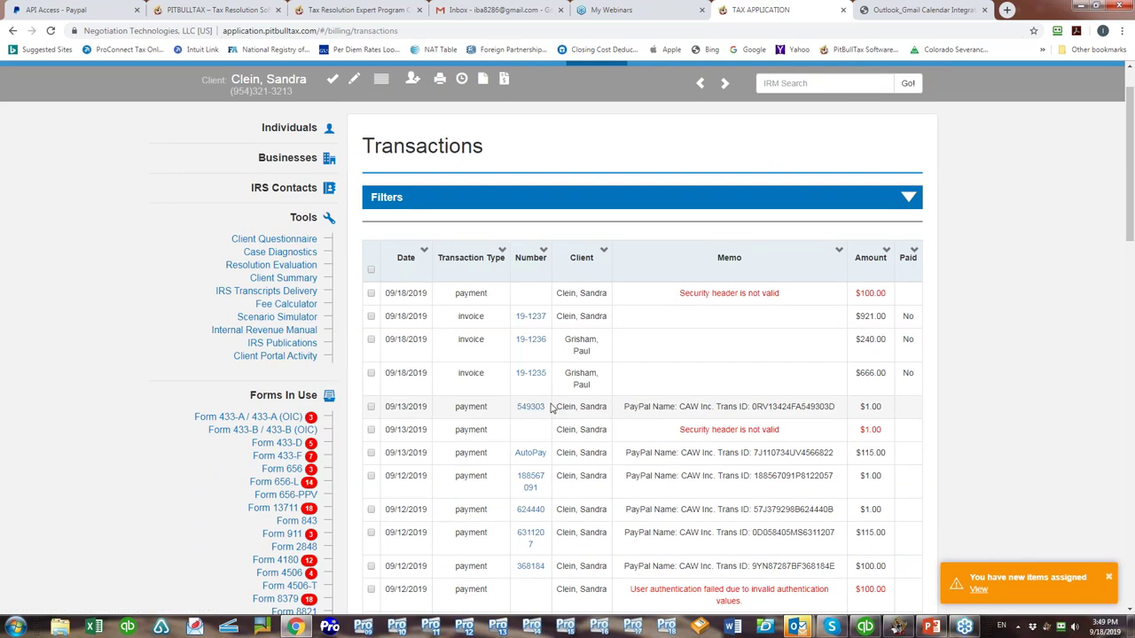
left_click(525, 454)
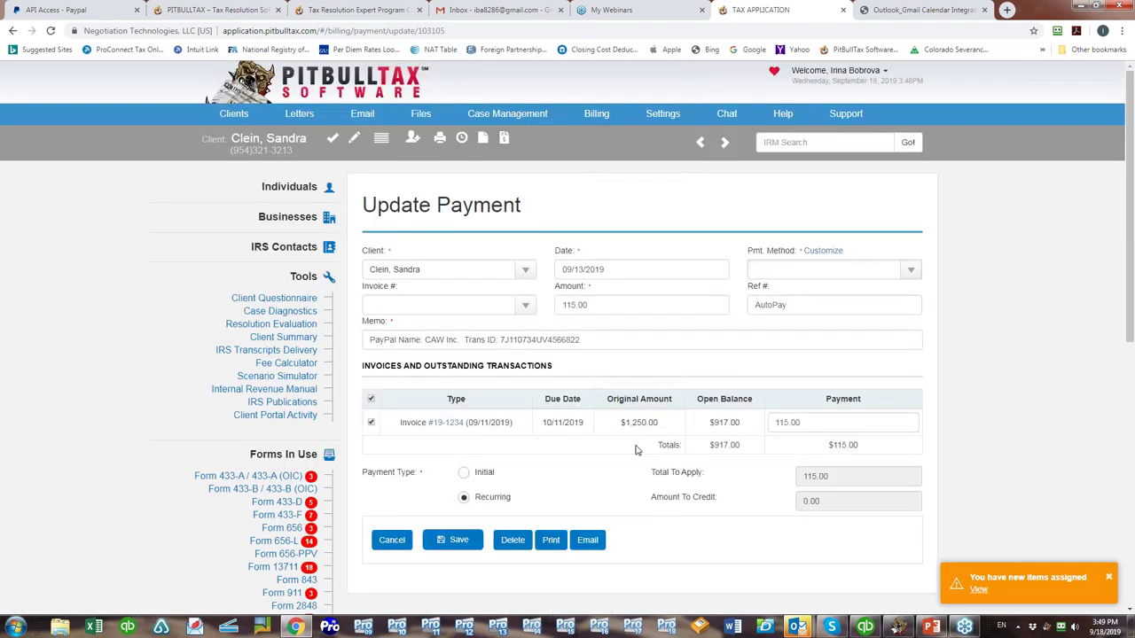
Open the invoice linked to the AutoPay payment, review its received payments, and open its payment schedule.
left_click(450, 423)
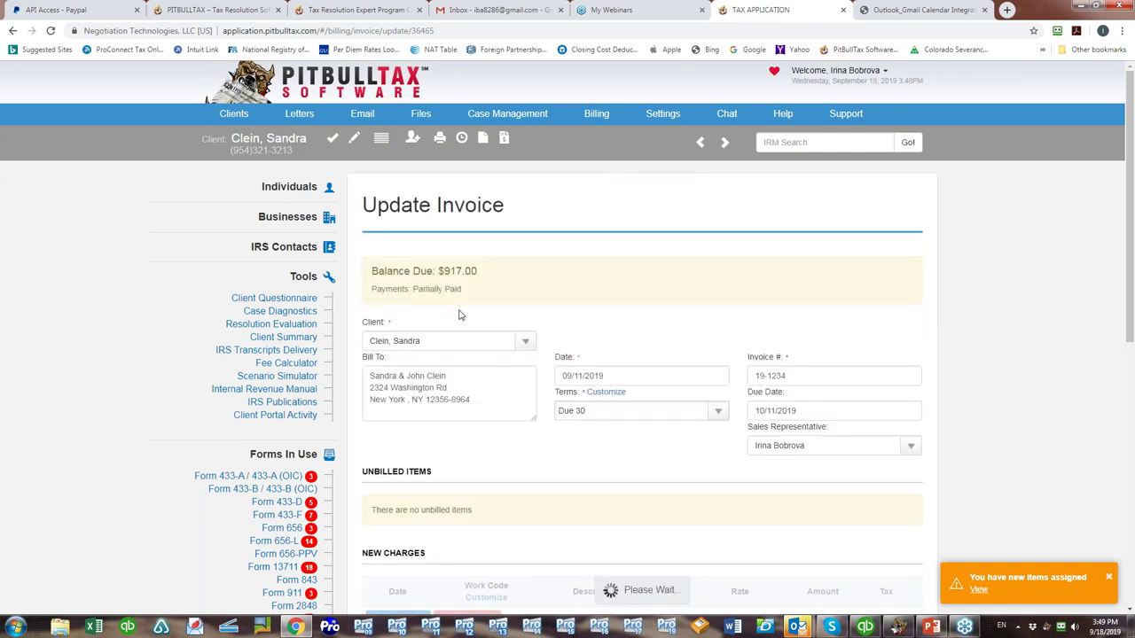
scroll(459, 315, "down", 1)
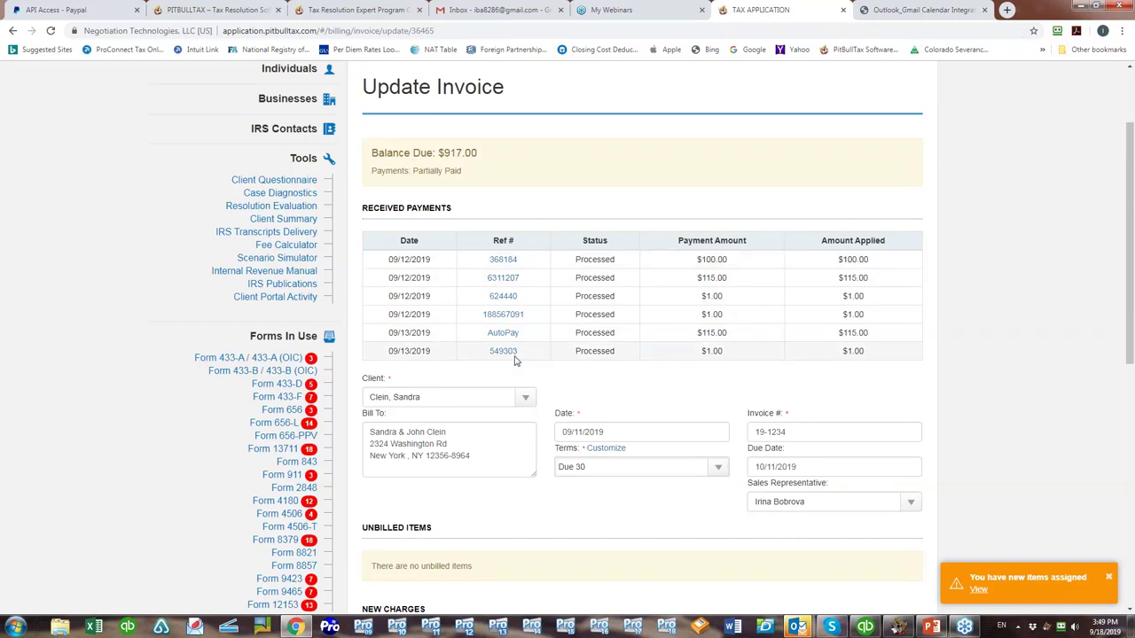
scroll(514, 360, "down", 6)
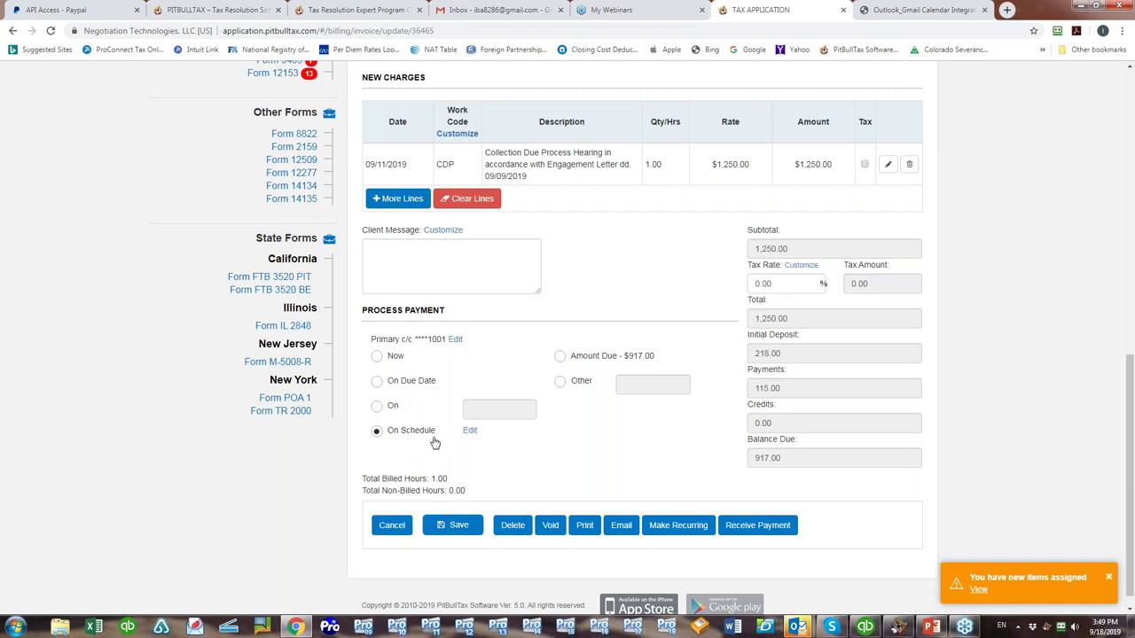
left_click(469, 431)
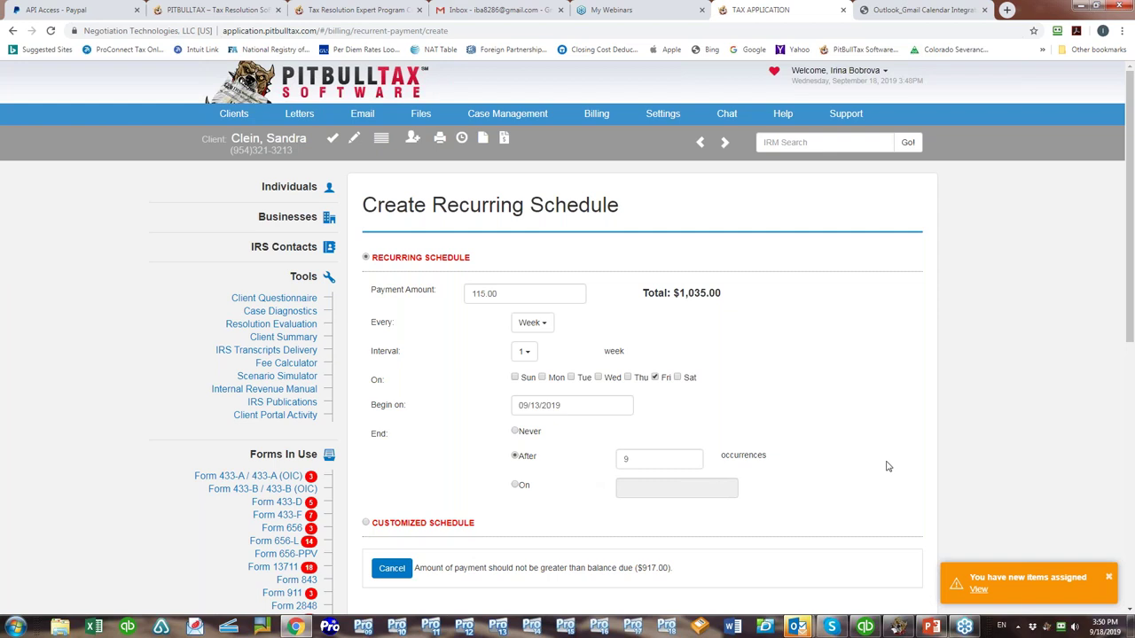
Open the Receive Payment form and review the client's invoices and outstanding transactions.
left_click(593, 117)
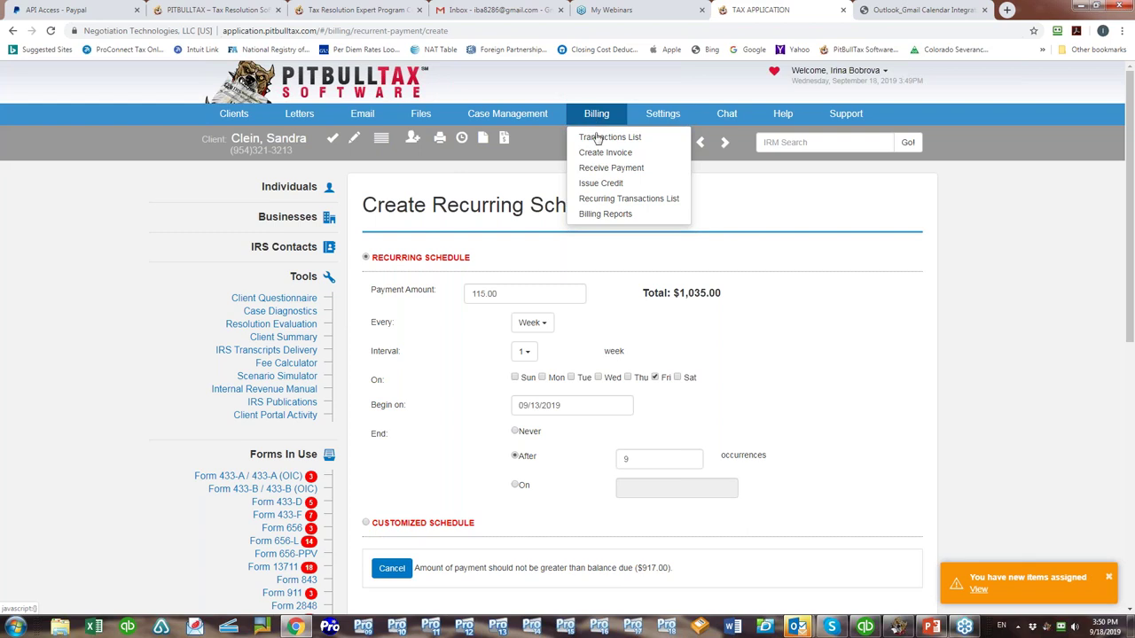
left_click(599, 170)
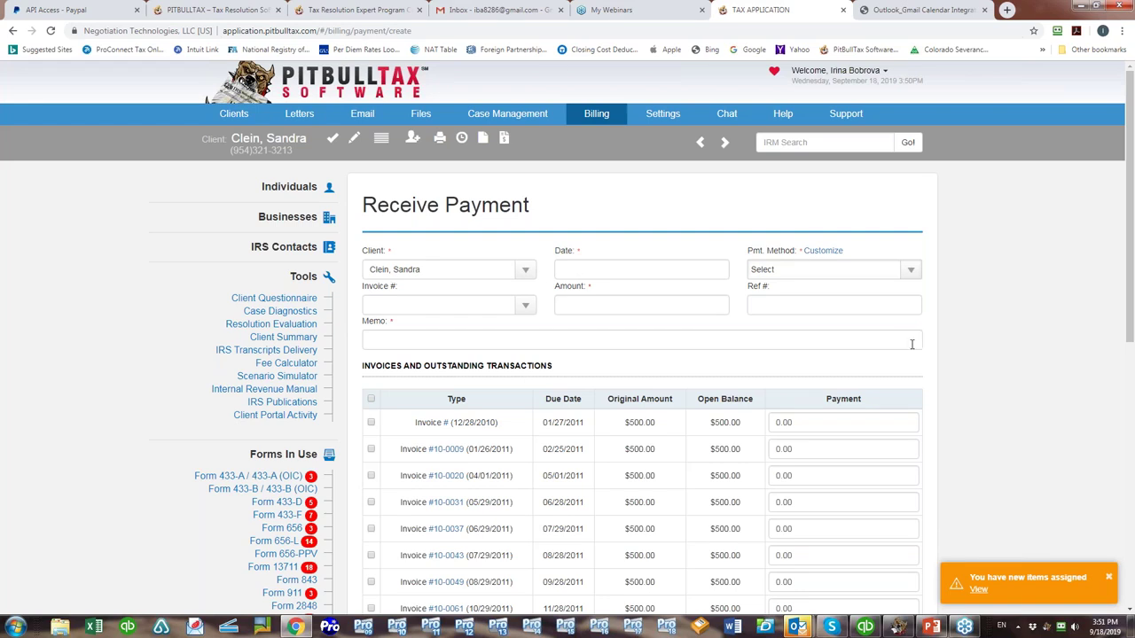
scroll(911, 344, "down", 2)
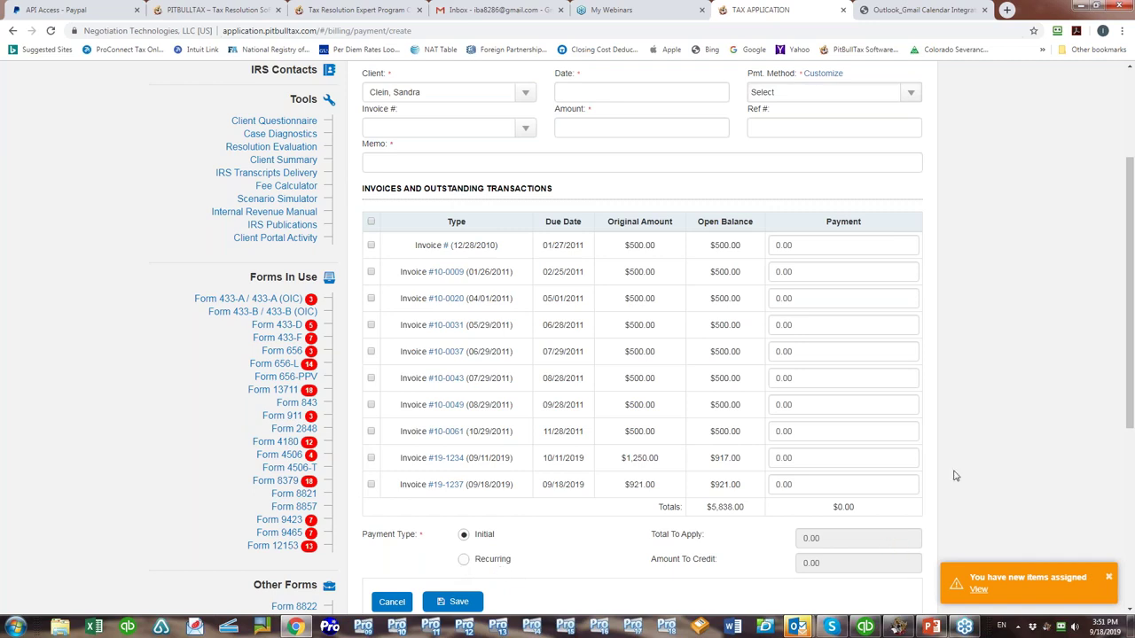
scroll(955, 476, "up", 3)
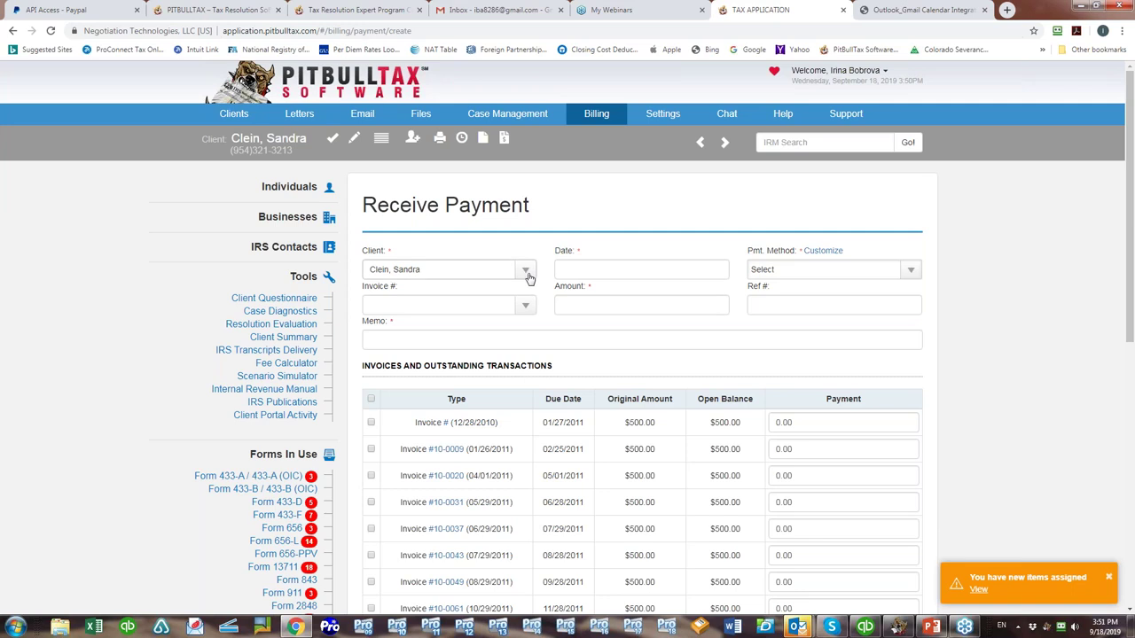
Choose Check as the payment method on the Receive Payment form, leaving the date, invoice and amount blank.
left_click(606, 276)
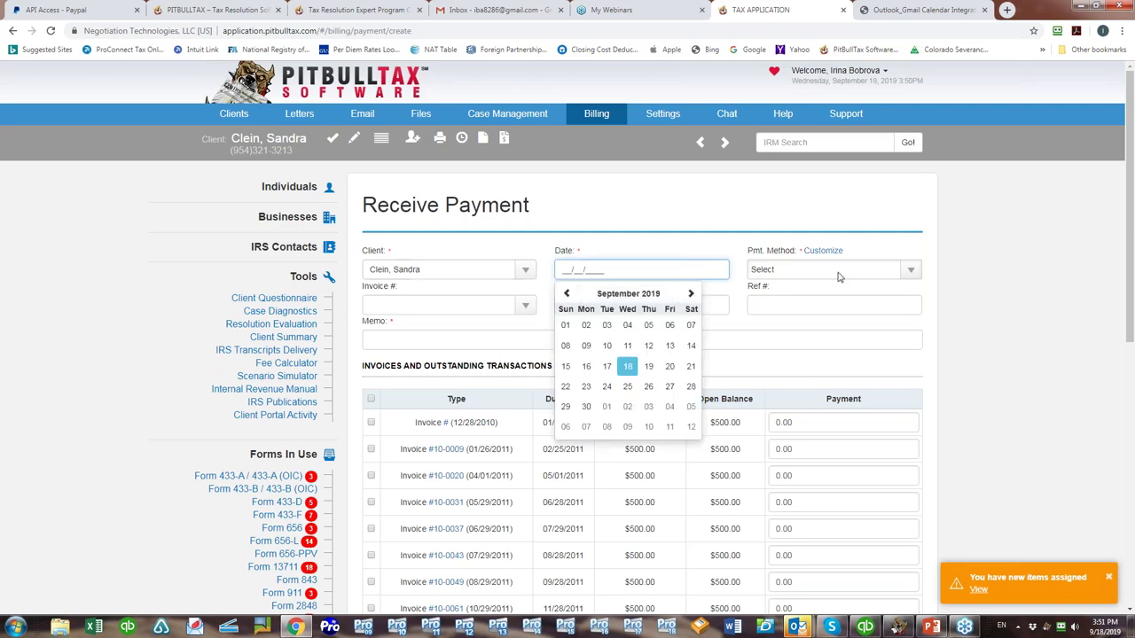
left_click(883, 270)
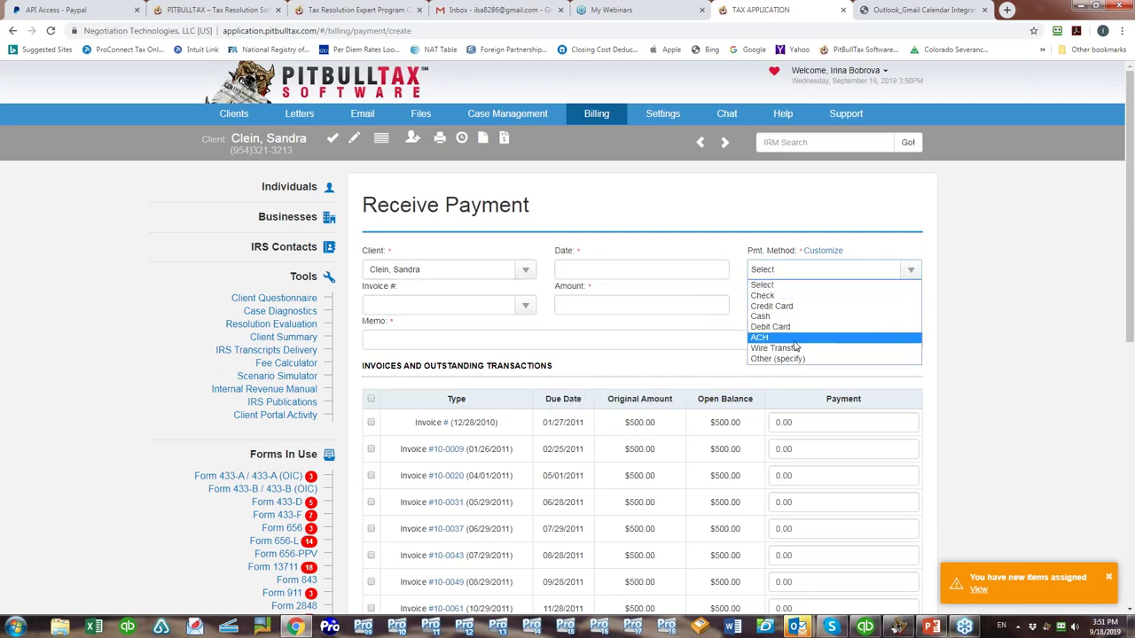
left_click(777, 297)
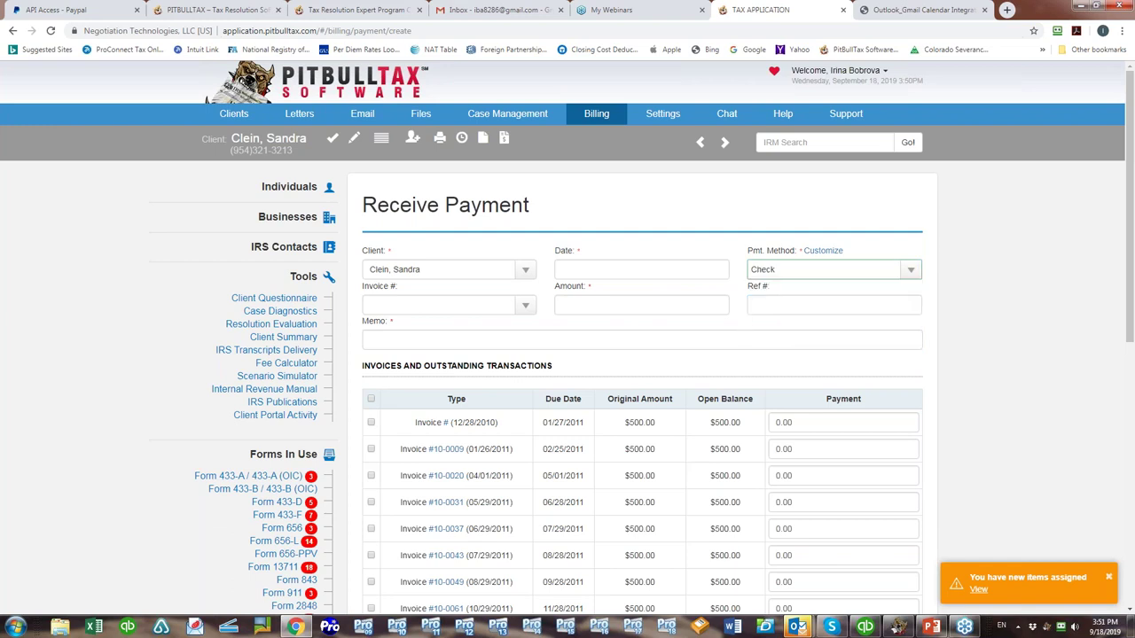
left_click(521, 306)
left_click(601, 305)
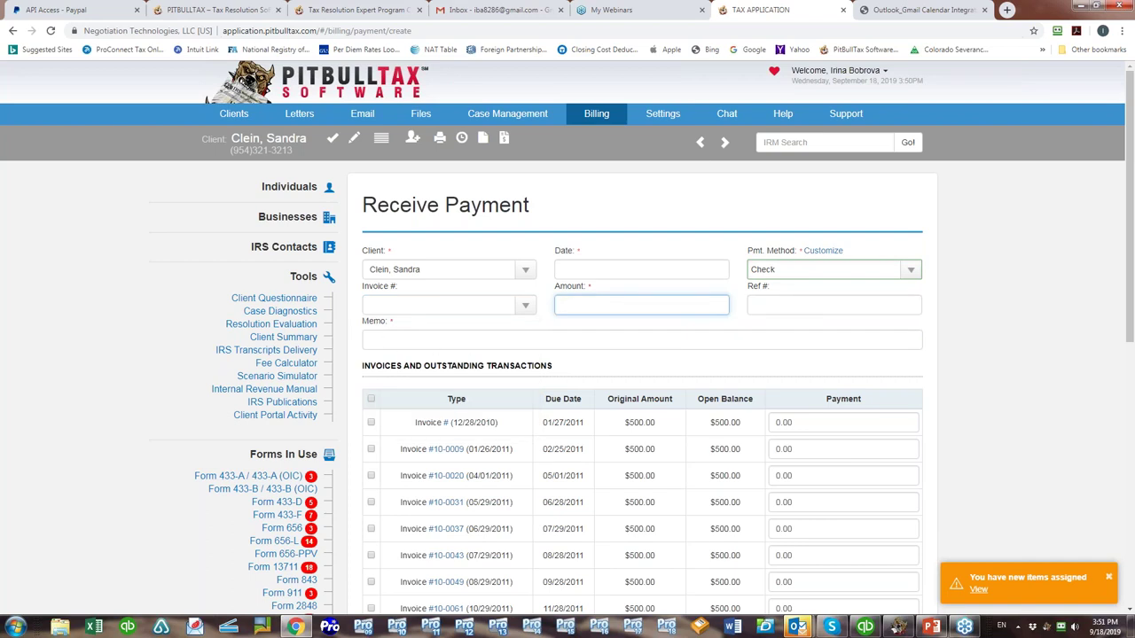
Go to the billing transactions list and open the invoice dated 09/11/2019.
left_click(602, 114)
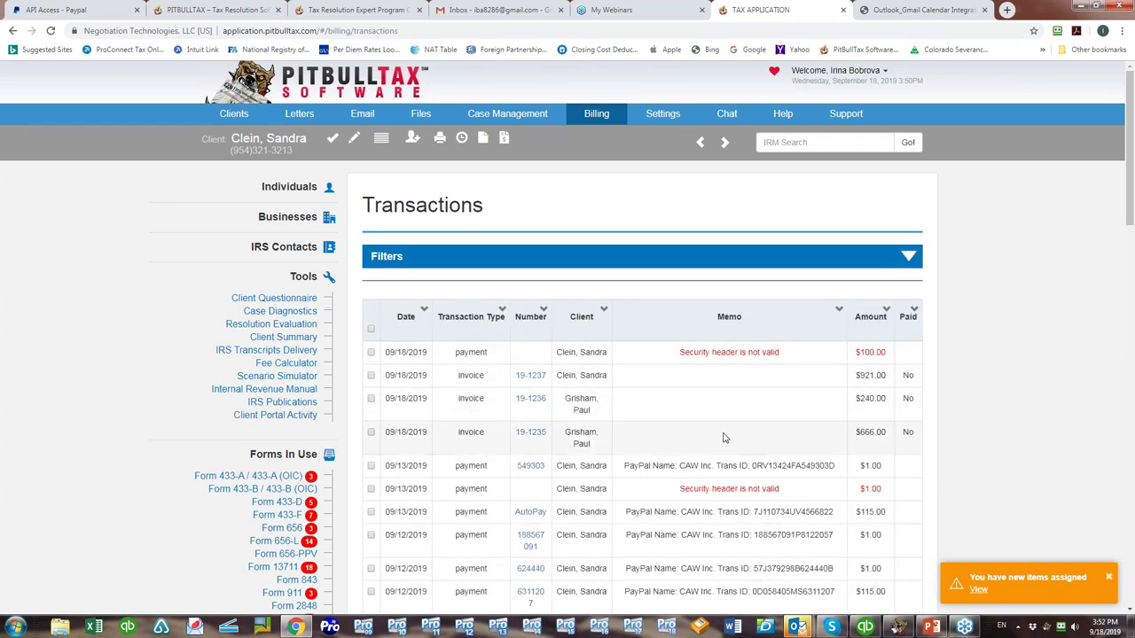
scroll(722, 438, "down", 2)
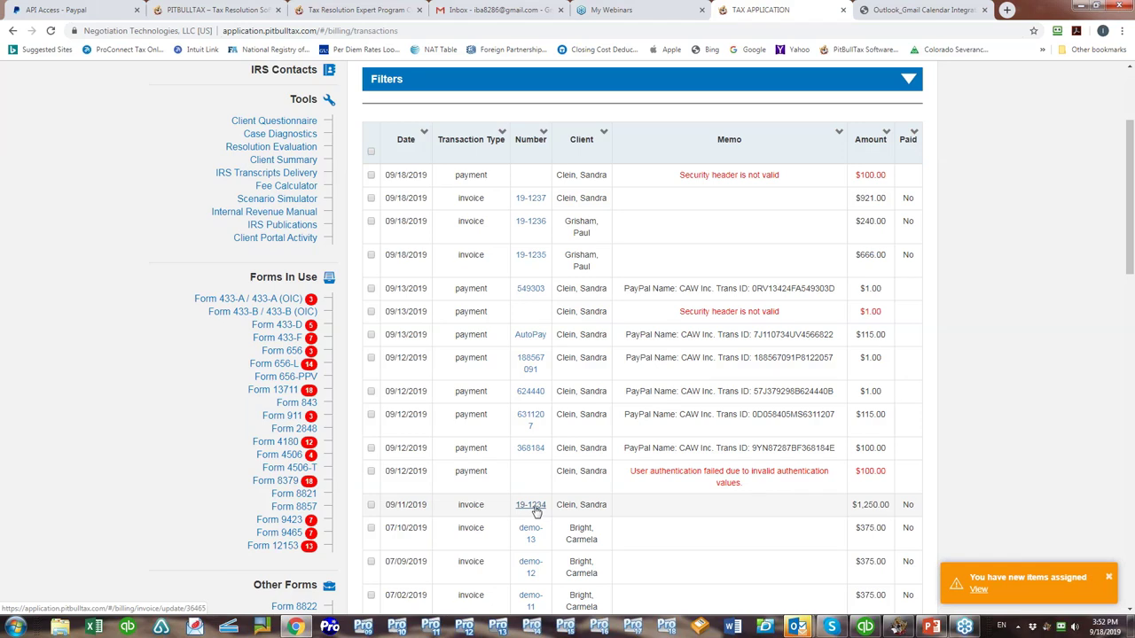
left_click(531, 505)
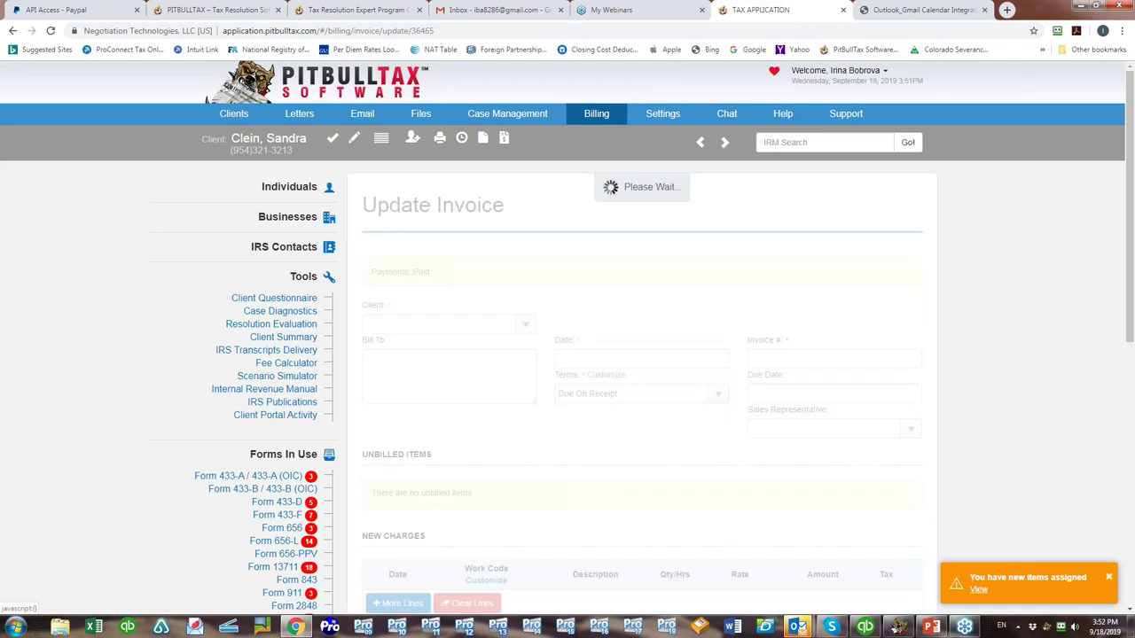
Return to the transactions list and review its entries, including the print, email and QuickBooks export options.
left_click(599, 115)
left_click(621, 140)
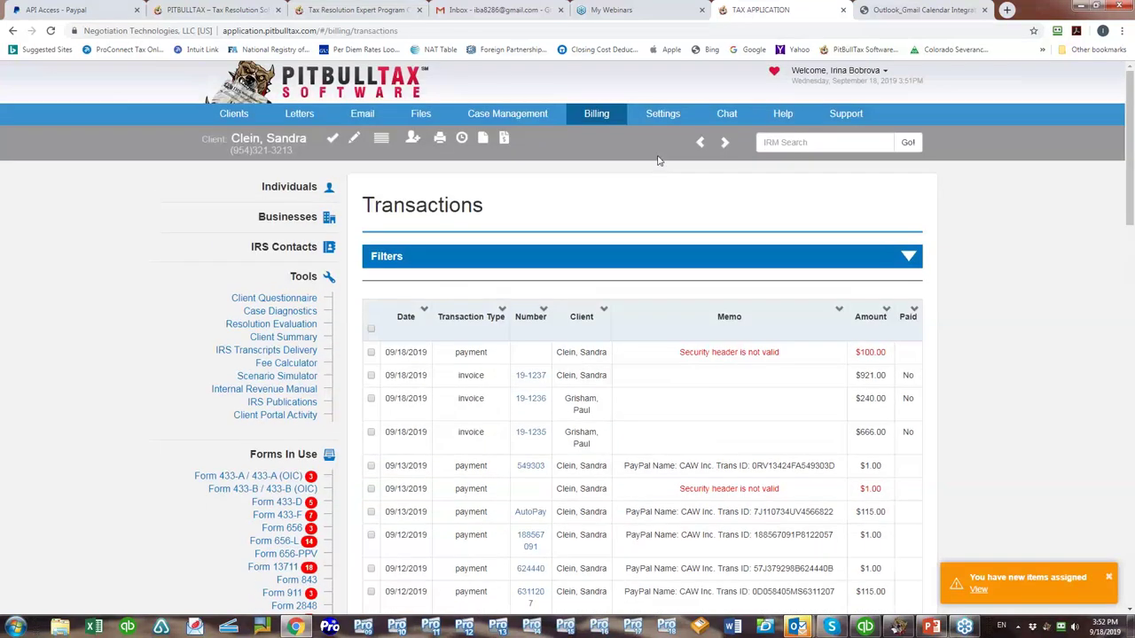
scroll(596, 206, "down", 8)
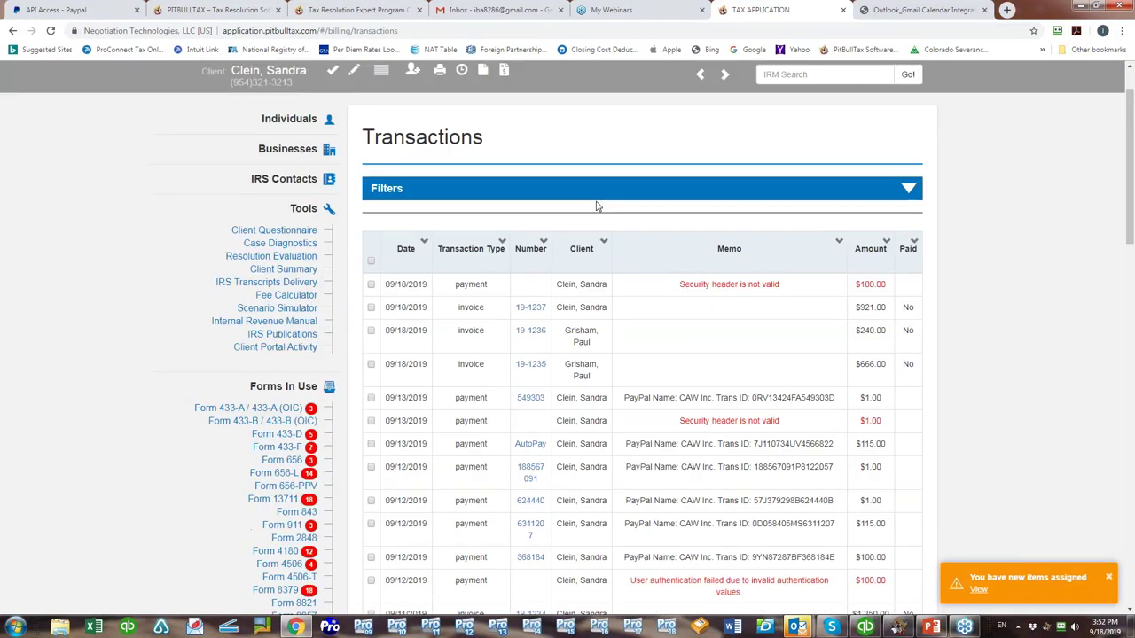
scroll(599, 206, "down", 10)
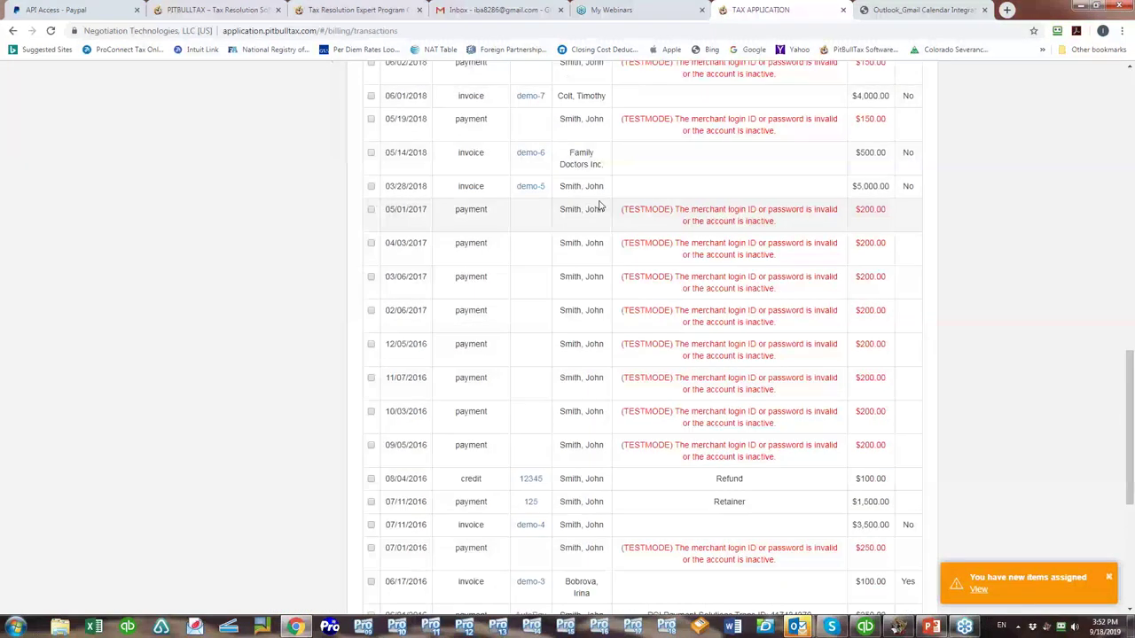
scroll(599, 205, "down", 2)
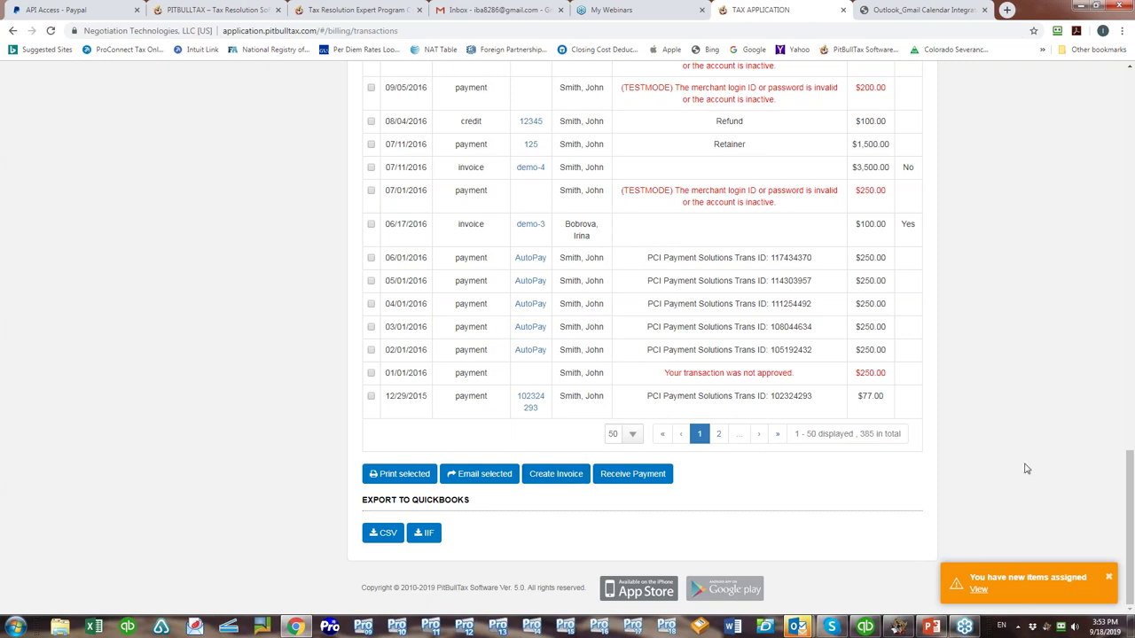
scroll(1026, 466, "up", 6)
scroll(1025, 467, "up", 10)
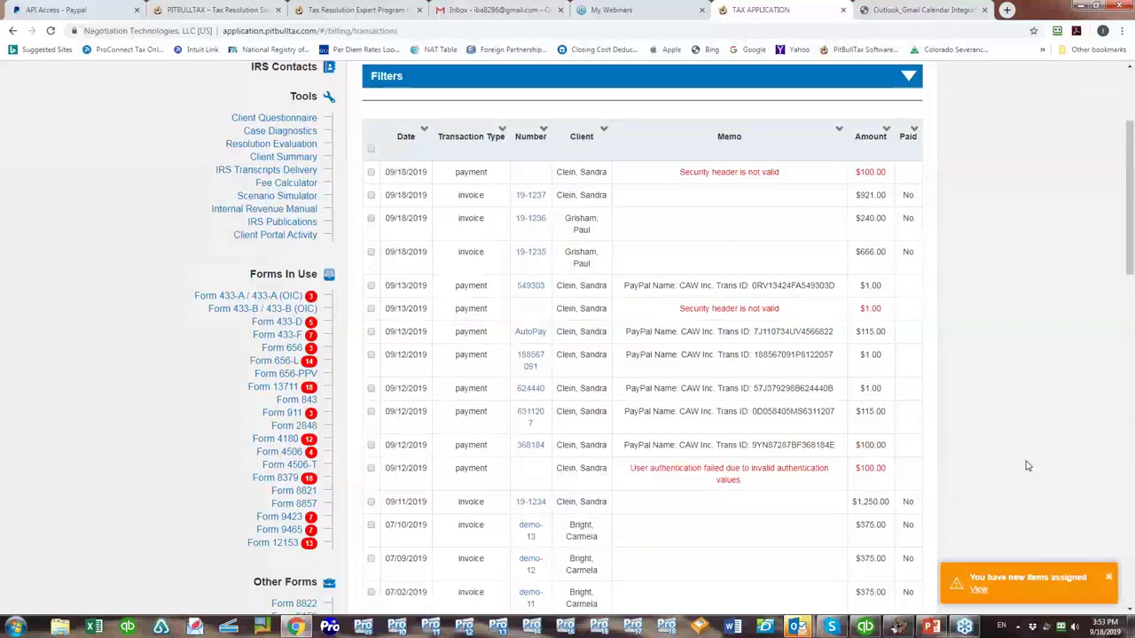
Filter the transactions list to the This Month date range, keeping all transaction types.
left_click(626, 192)
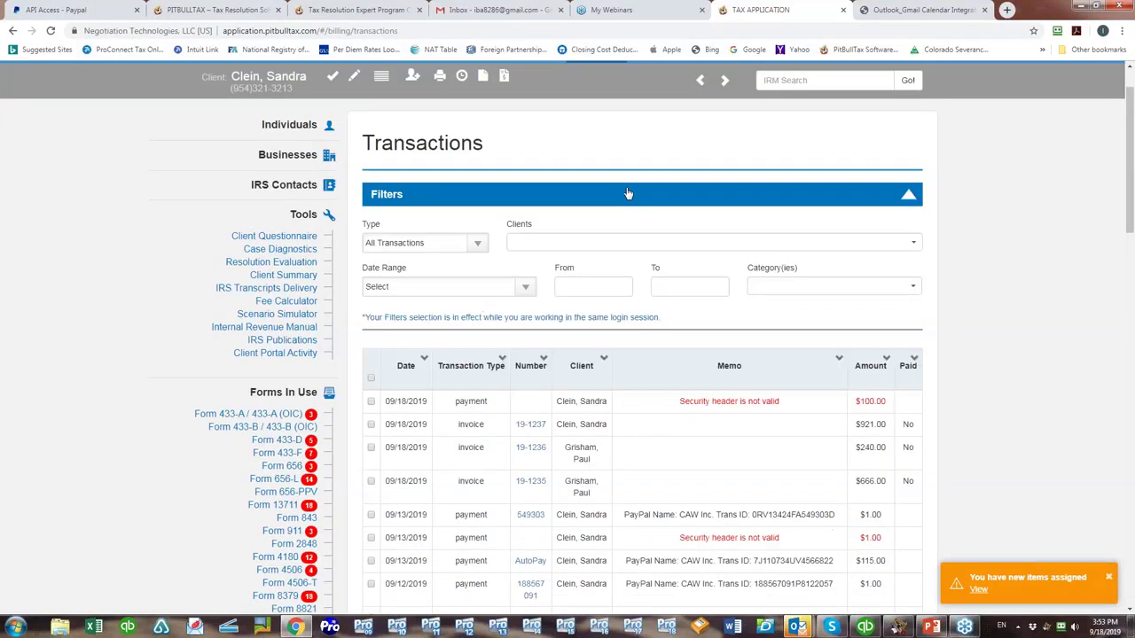
left_click(476, 247)
left_click(476, 246)
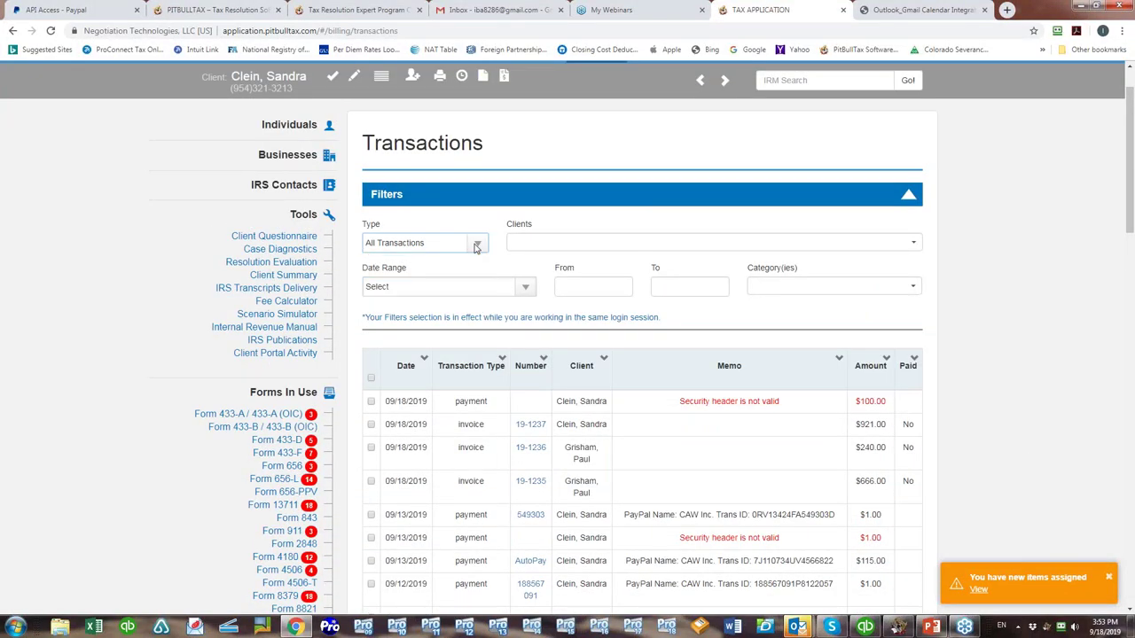
left_click(526, 290)
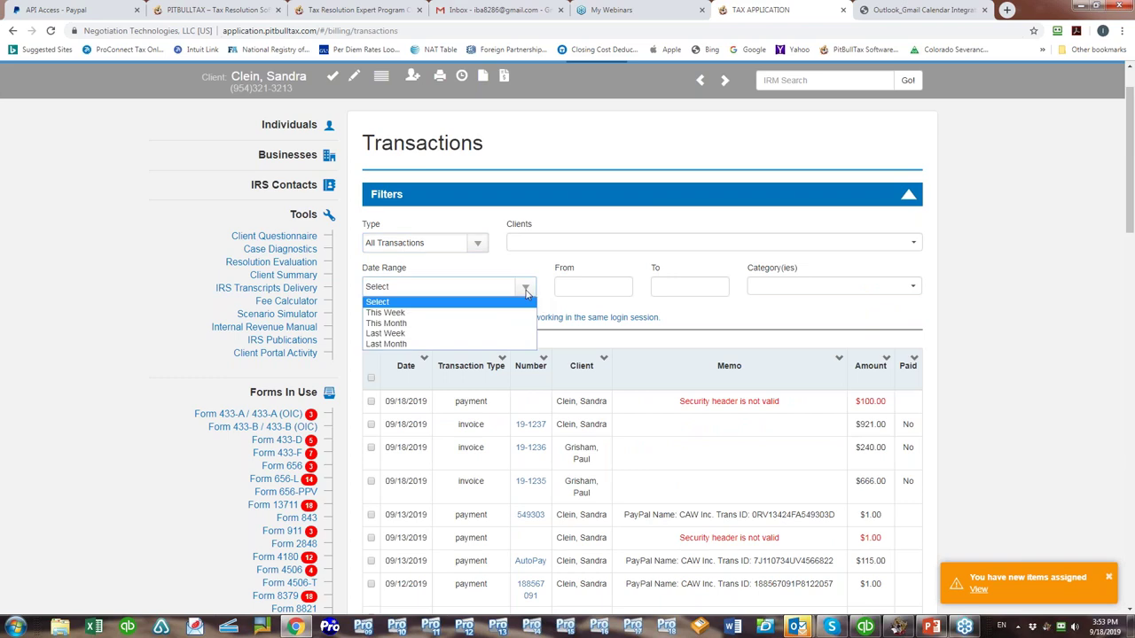
left_click(400, 322)
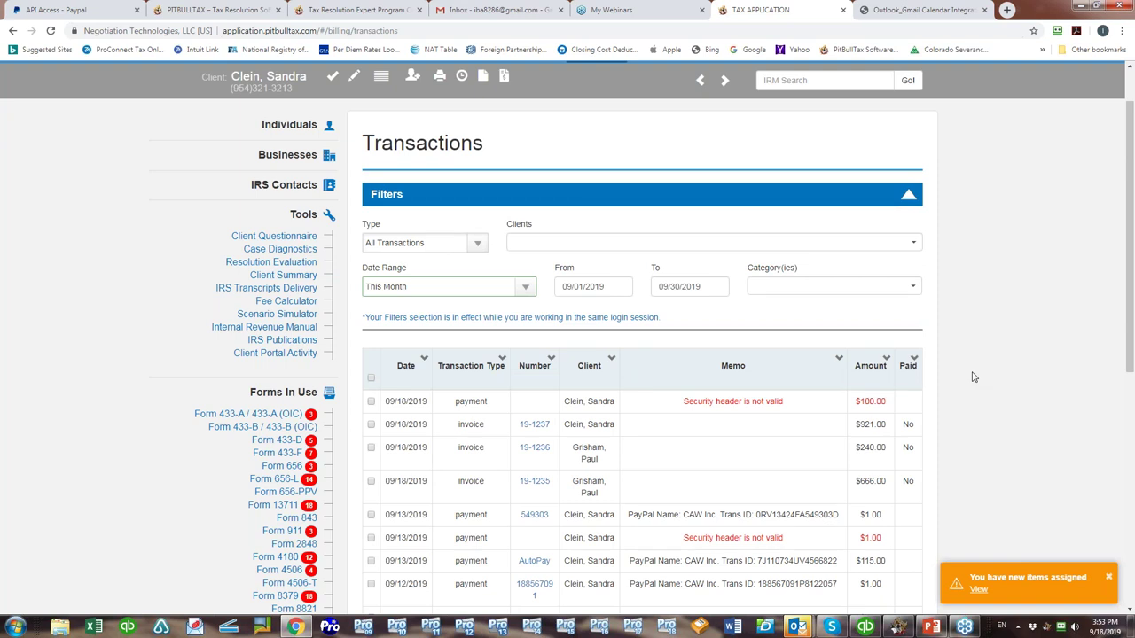
Select all of the filtered transactions and export them for QuickBooks as an IIF file.
scroll(972, 378, "down", 3)
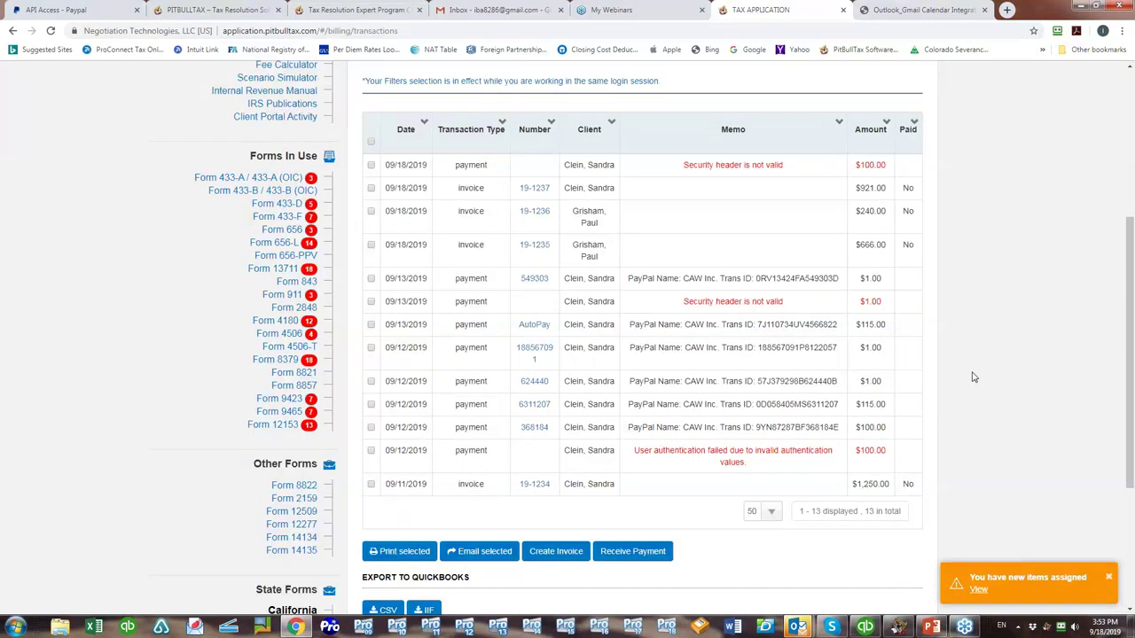
scroll(972, 378, "down", 1)
scroll(764, 380, "up", 1)
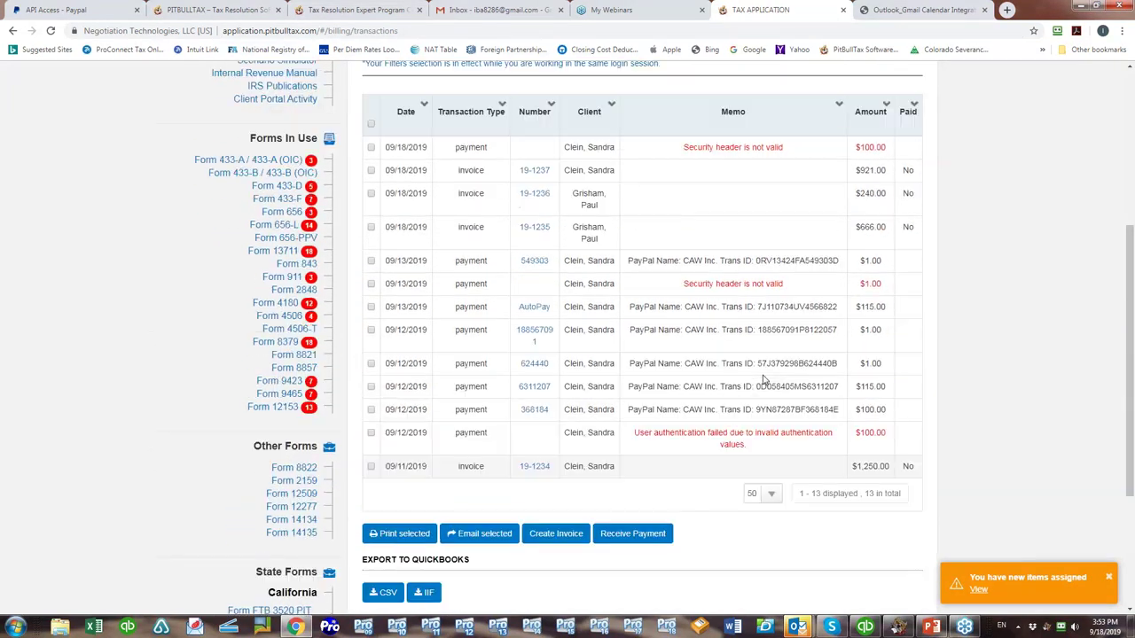
left_click(370, 137)
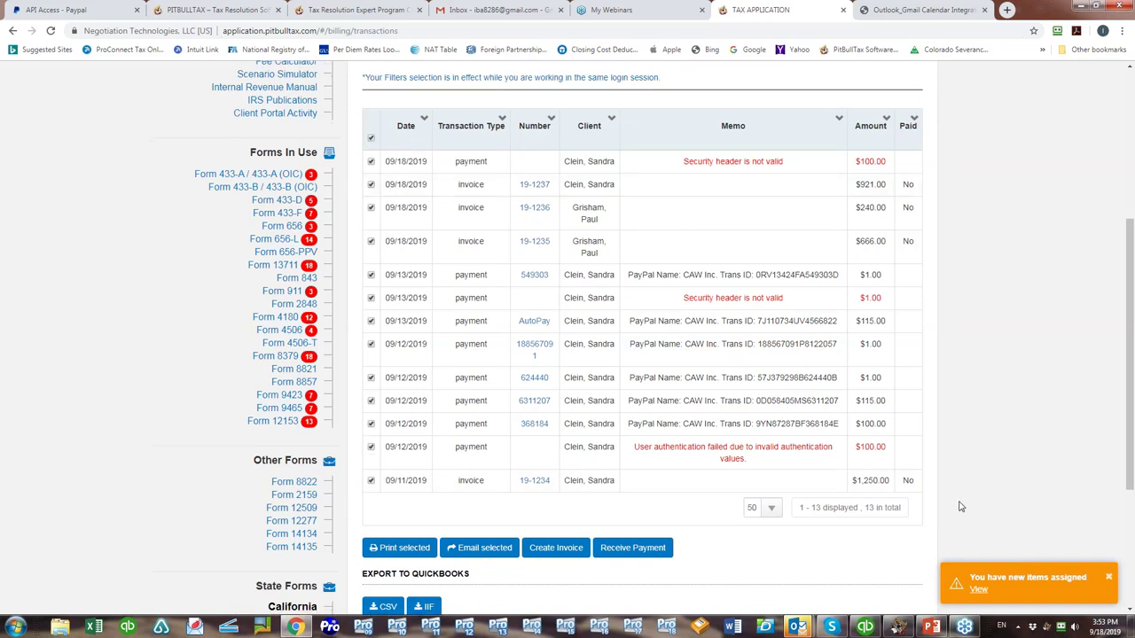
scroll(959, 507, "down", 1)
left_click(433, 497)
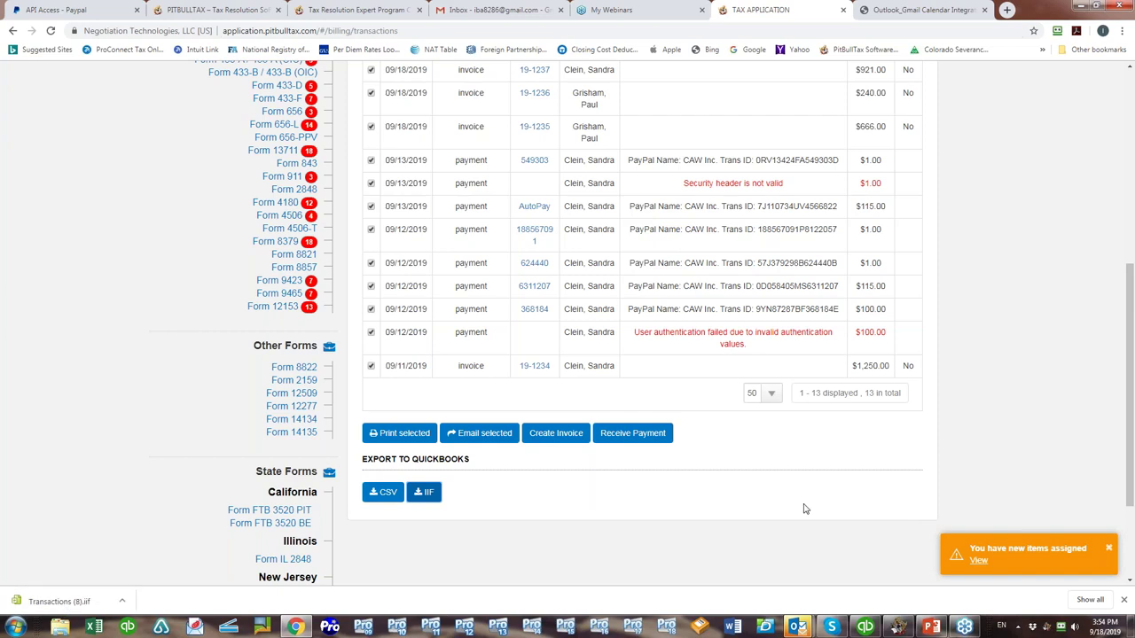
Switch to QuickBooks and open the import dialog for IIF files.
left_click(865, 628)
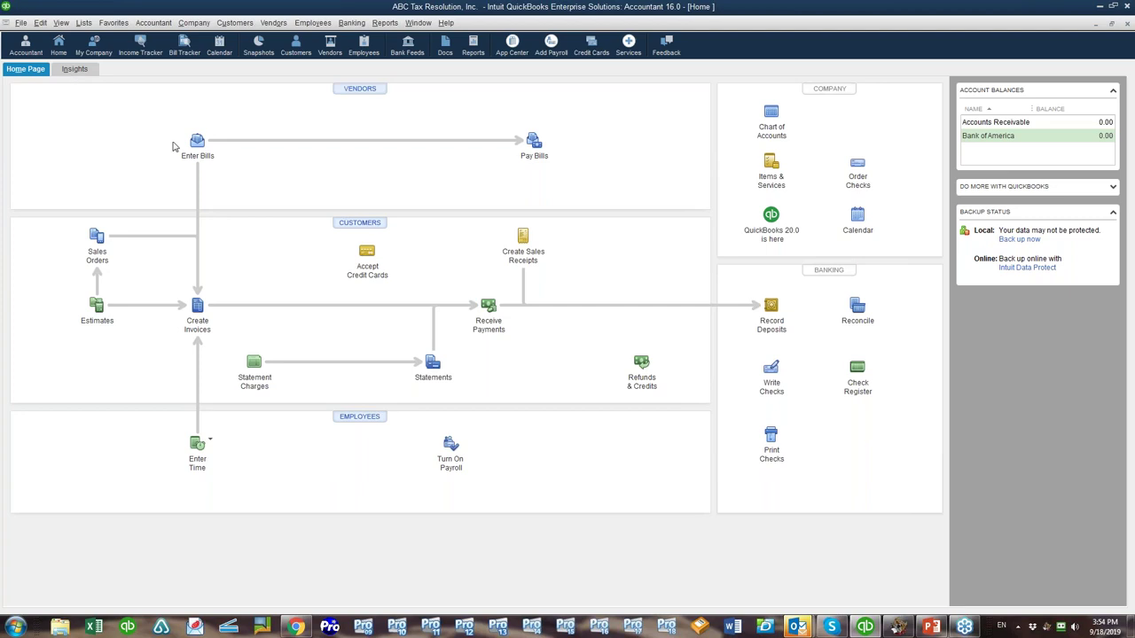
left_click(18, 24)
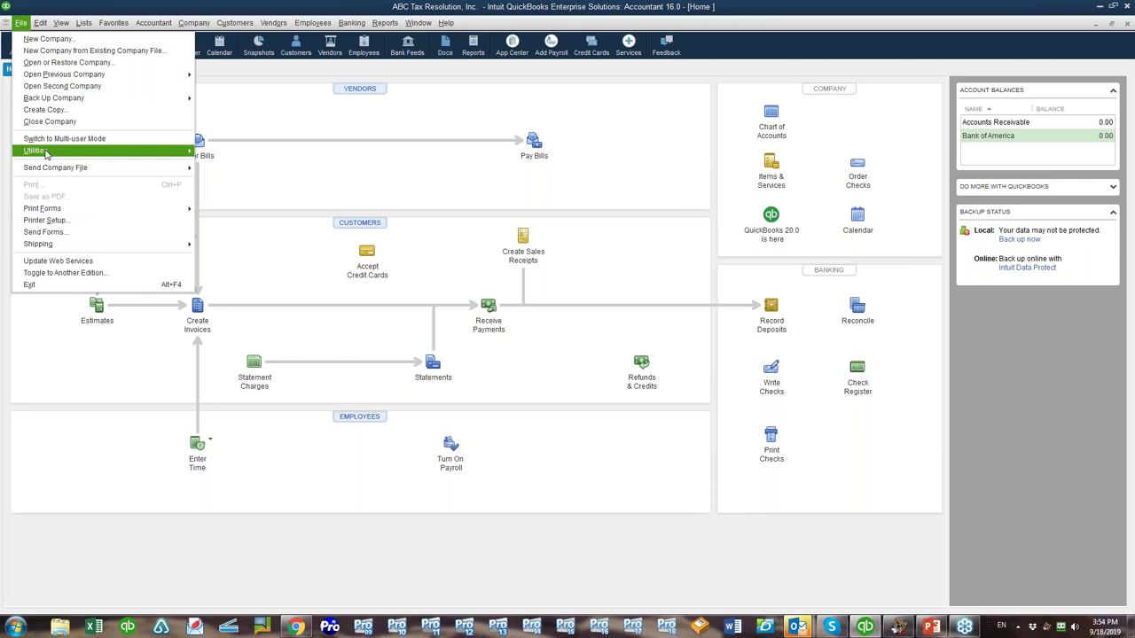
mouse_move(51, 154)
mouse_move(317, 152)
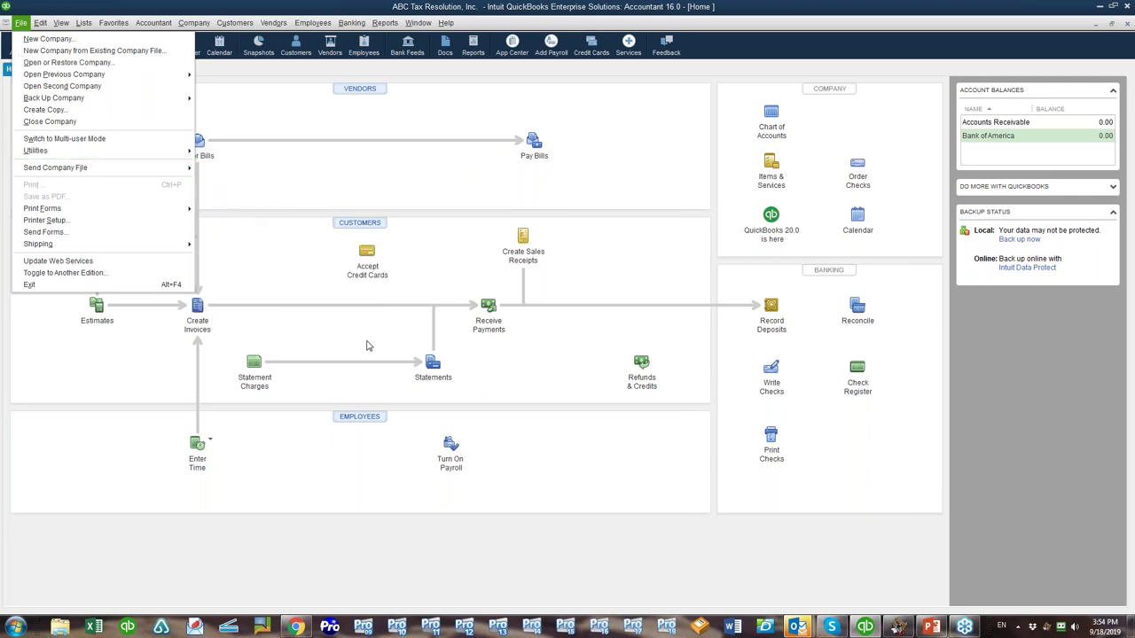
key("Escape")
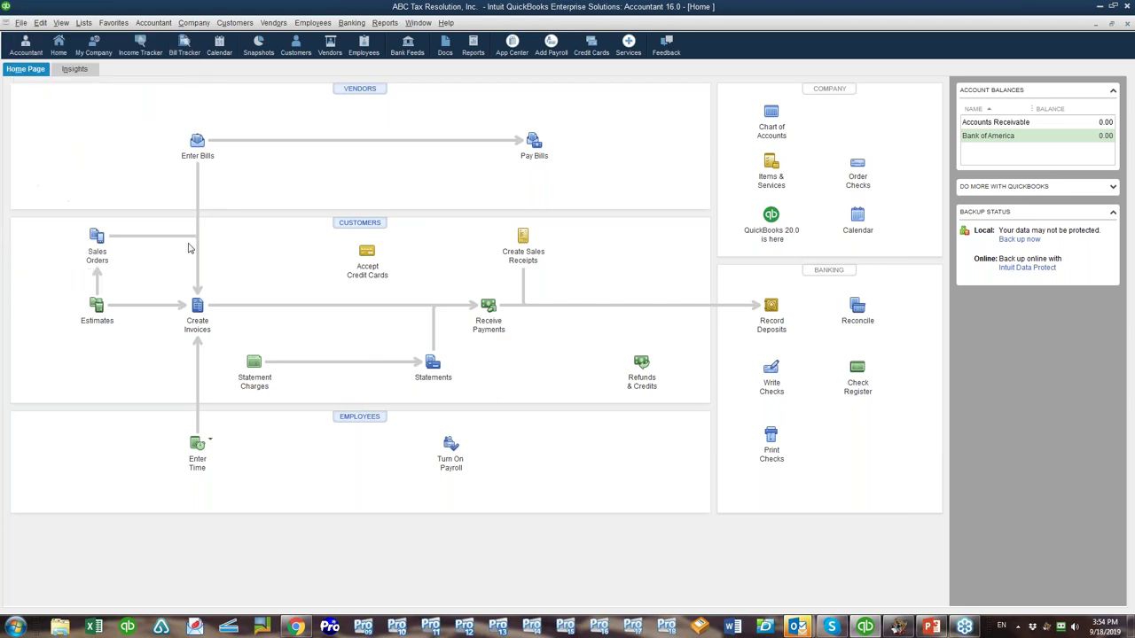
left_click(21, 22)
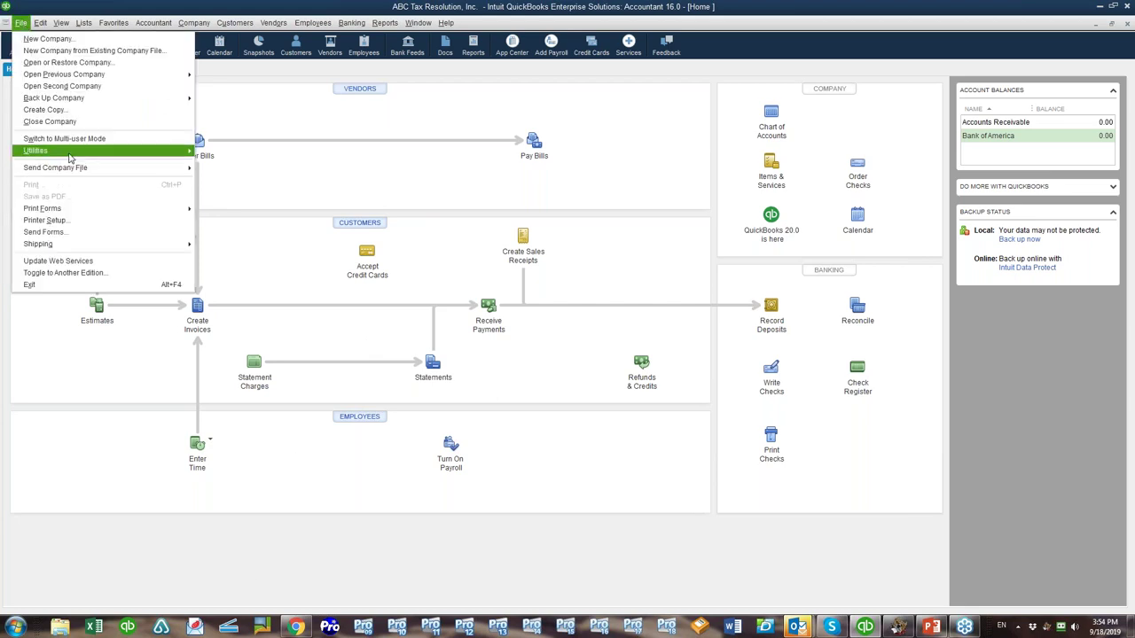
mouse_move(53, 150)
mouse_move(331, 156)
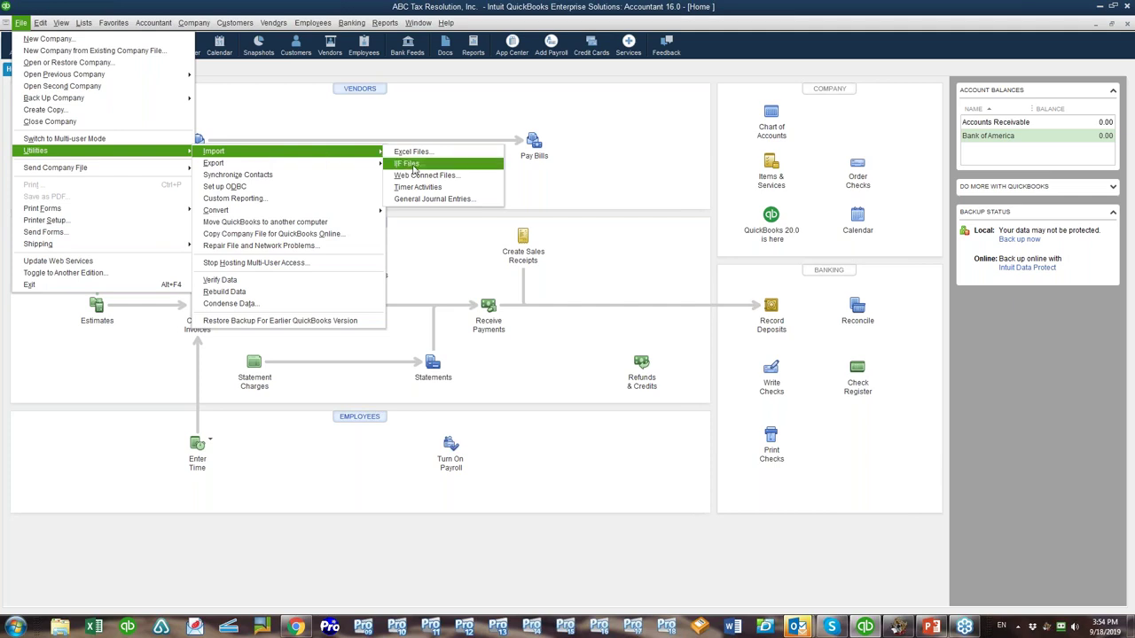
left_click(412, 166)
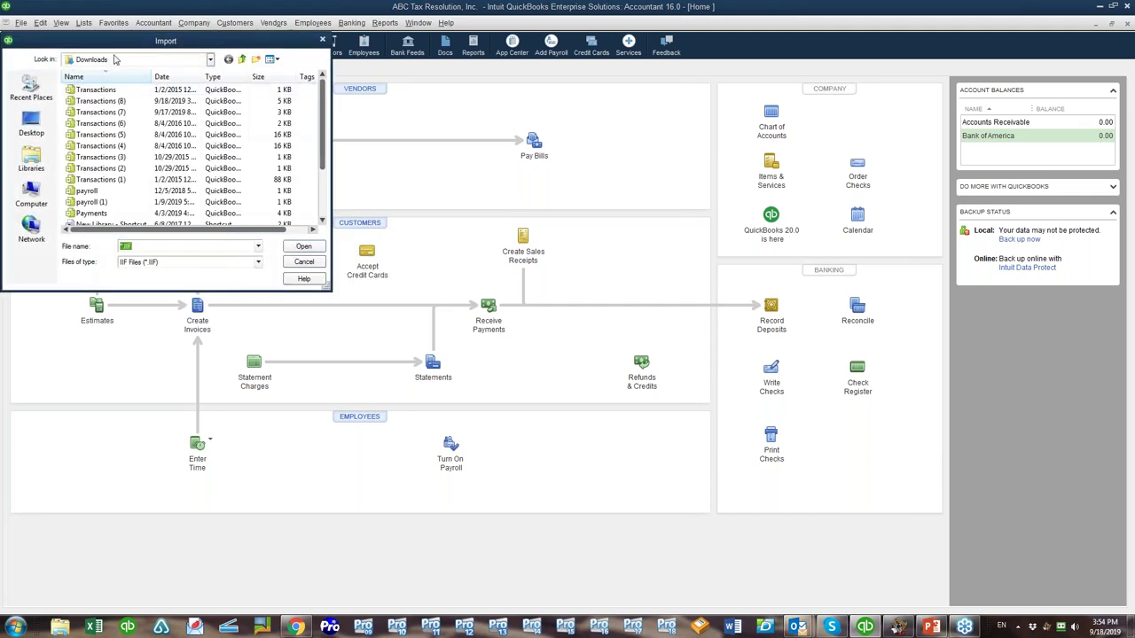
Import the Transactions (8) IIF file from the Downloads folder, continuing past the import warnings.
left_click(103, 103)
left_click(303, 246)
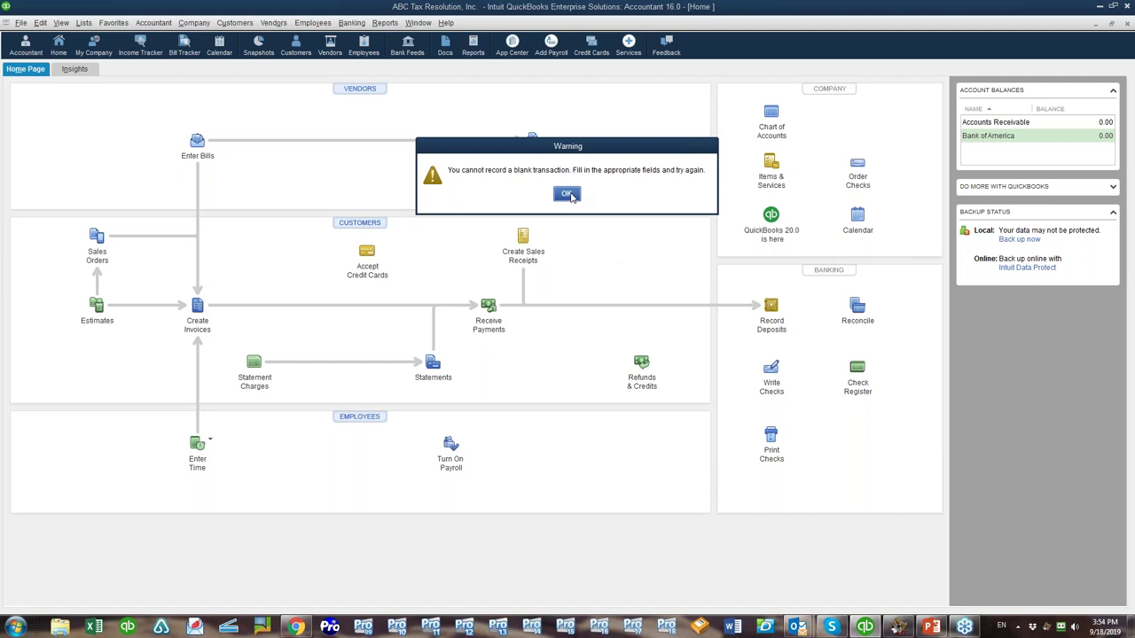
left_click(567, 194)
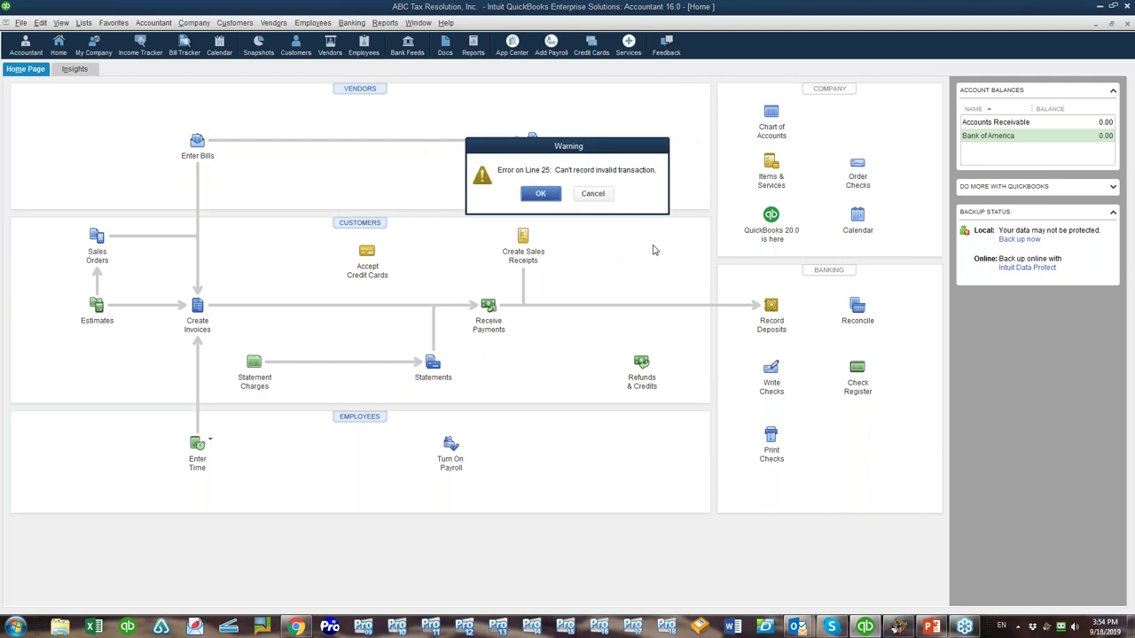
left_click(542, 195)
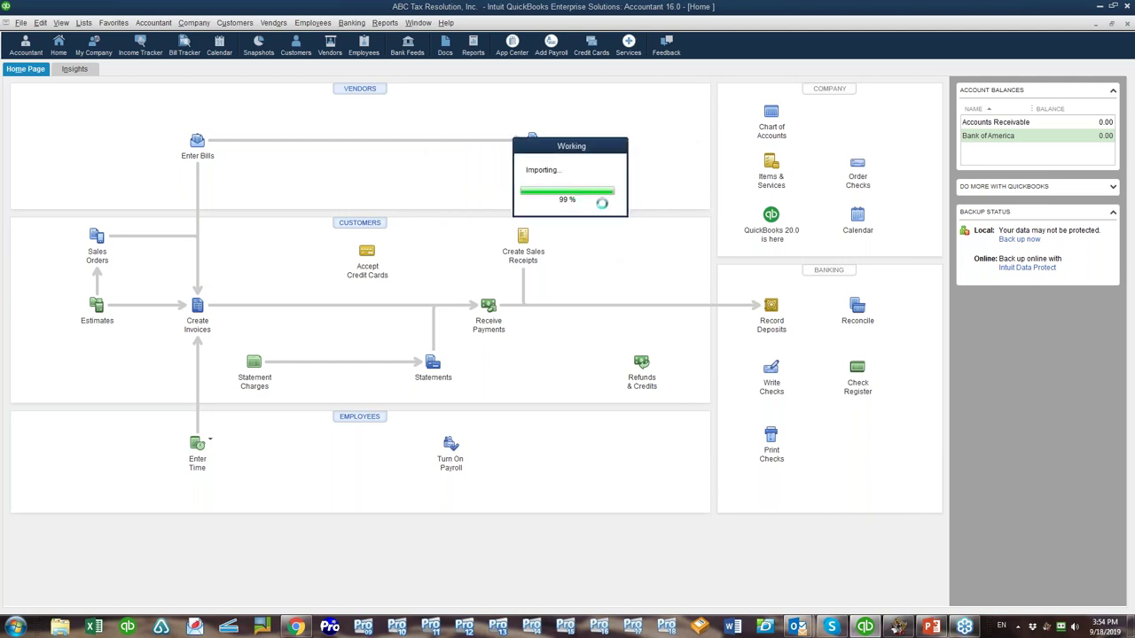
left_click(566, 194)
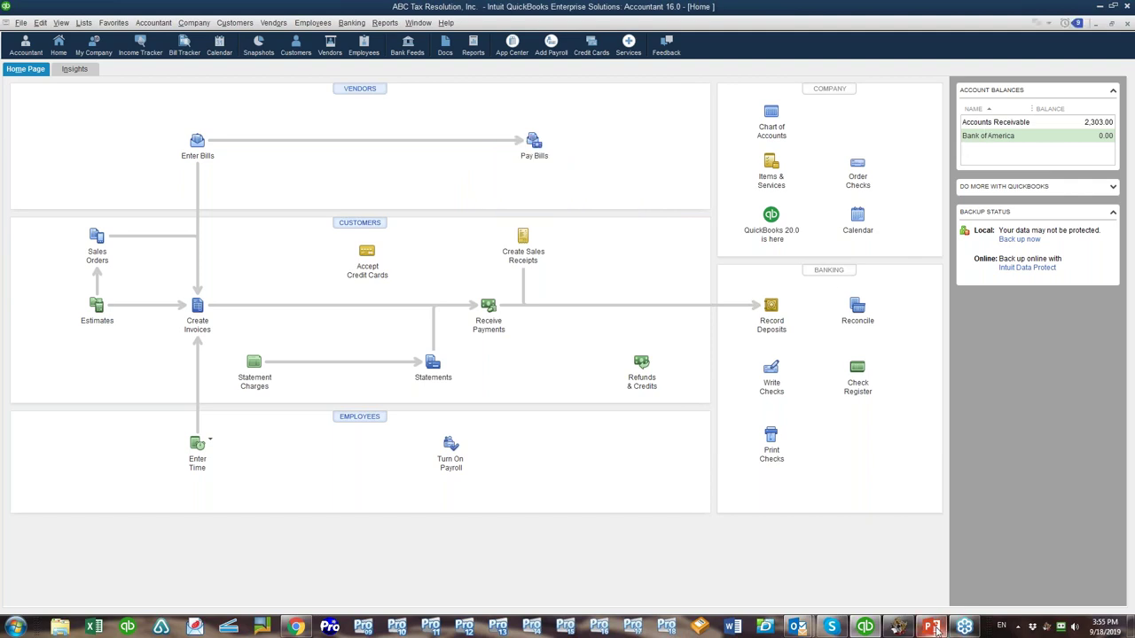
Open the Accounts Receivable register from the account balances and review the imported invoices and payments.
mouse_move(931, 627)
left_click(1017, 126)
double_click(1017, 127)
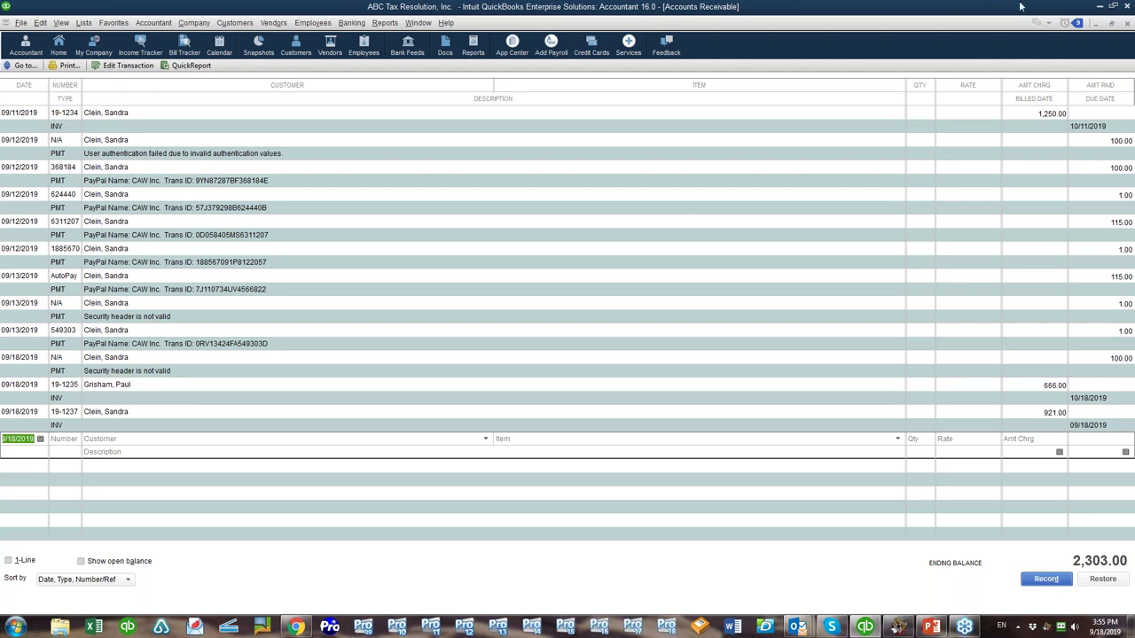
Switch back to PitBullTax in the browser and open the Billing Reports overview.
left_click(1098, 6)
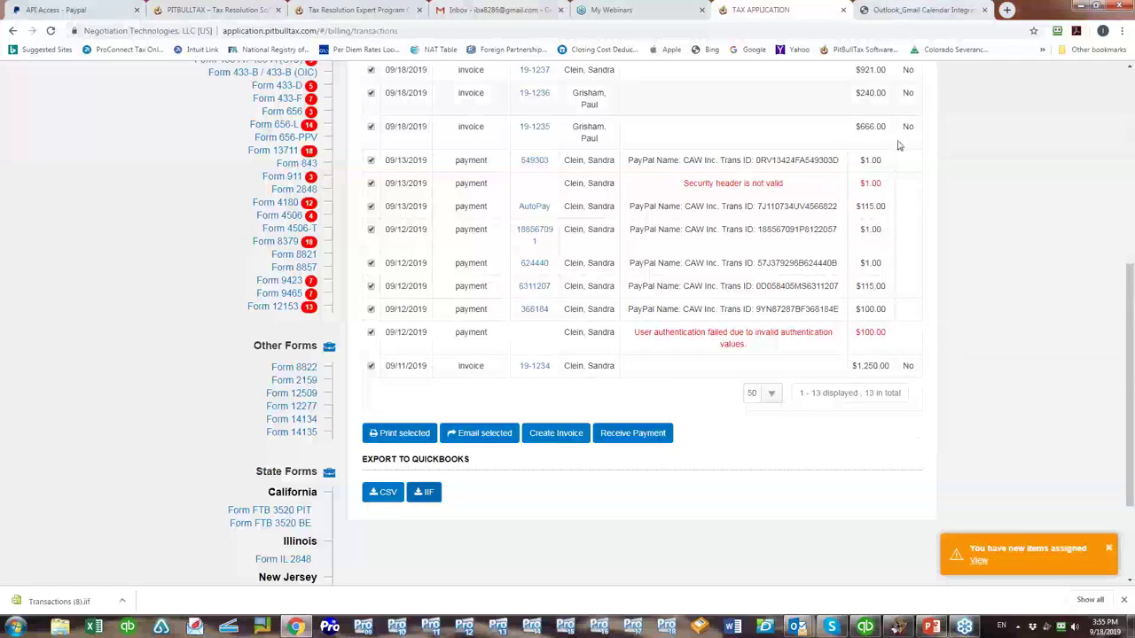
scroll(1070, 376, "up", 5)
scroll(1071, 376, "up", 2)
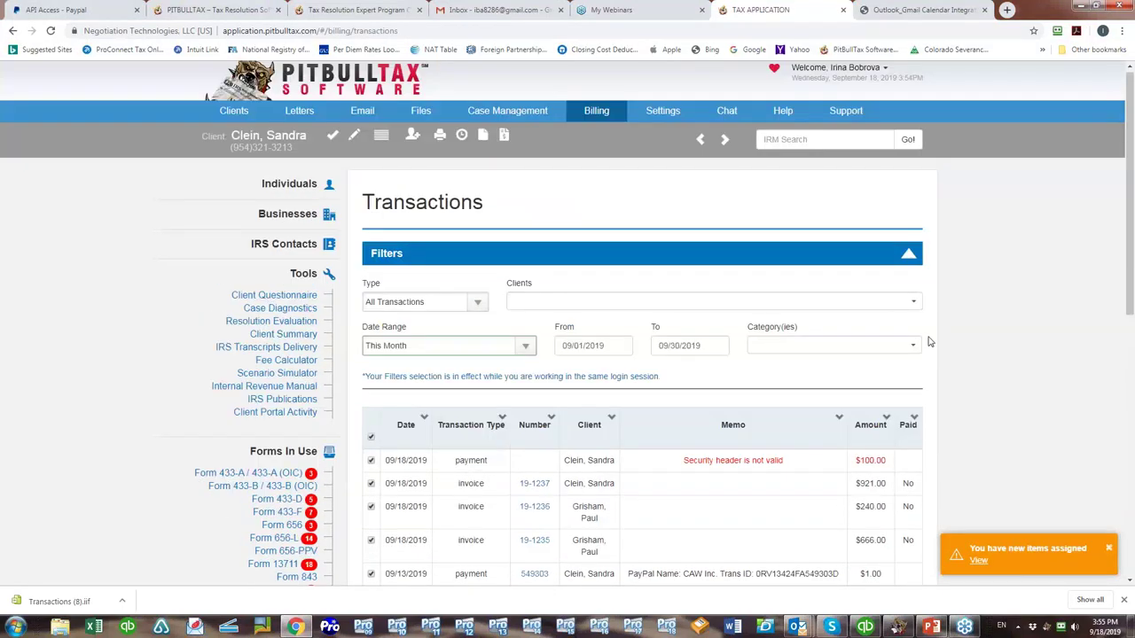
left_click(590, 108)
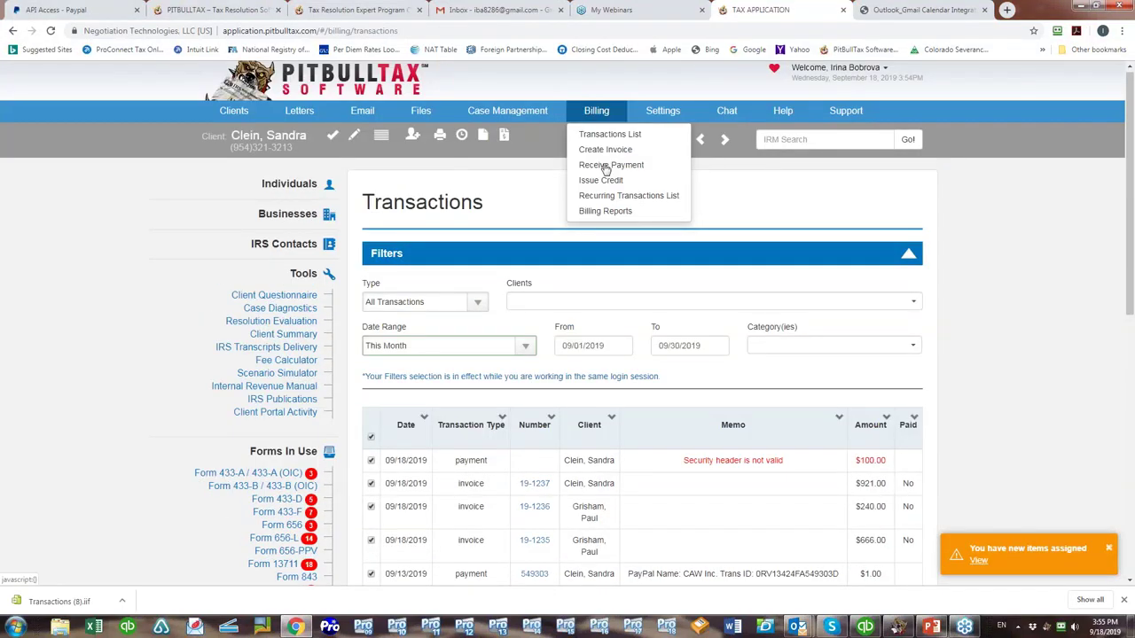
left_click(605, 211)
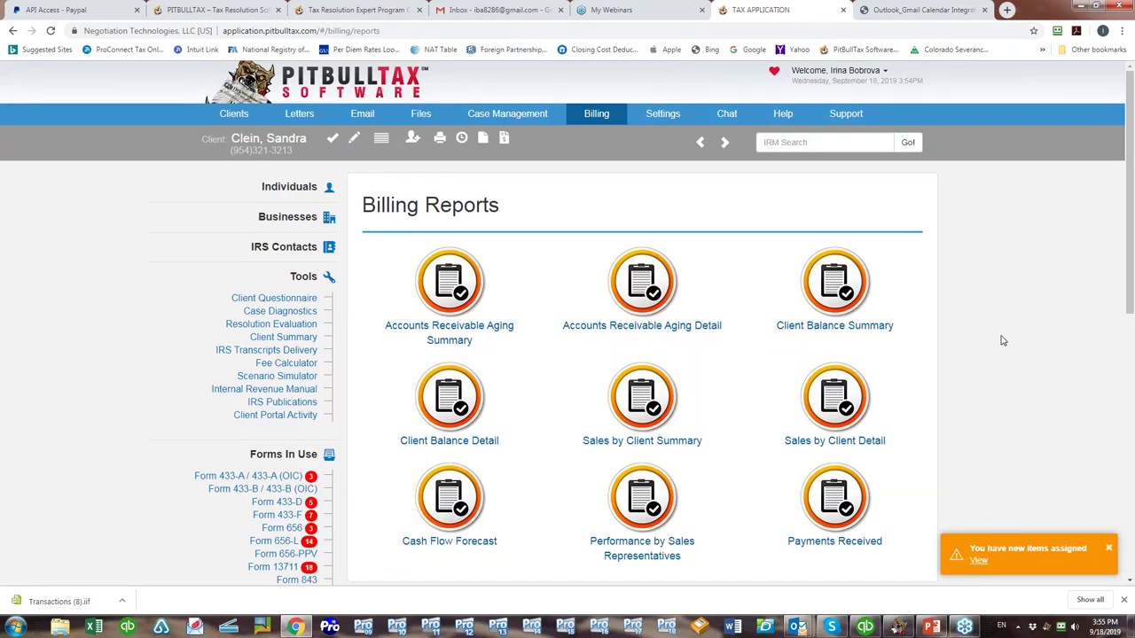
scroll(1002, 340, "down", 1)
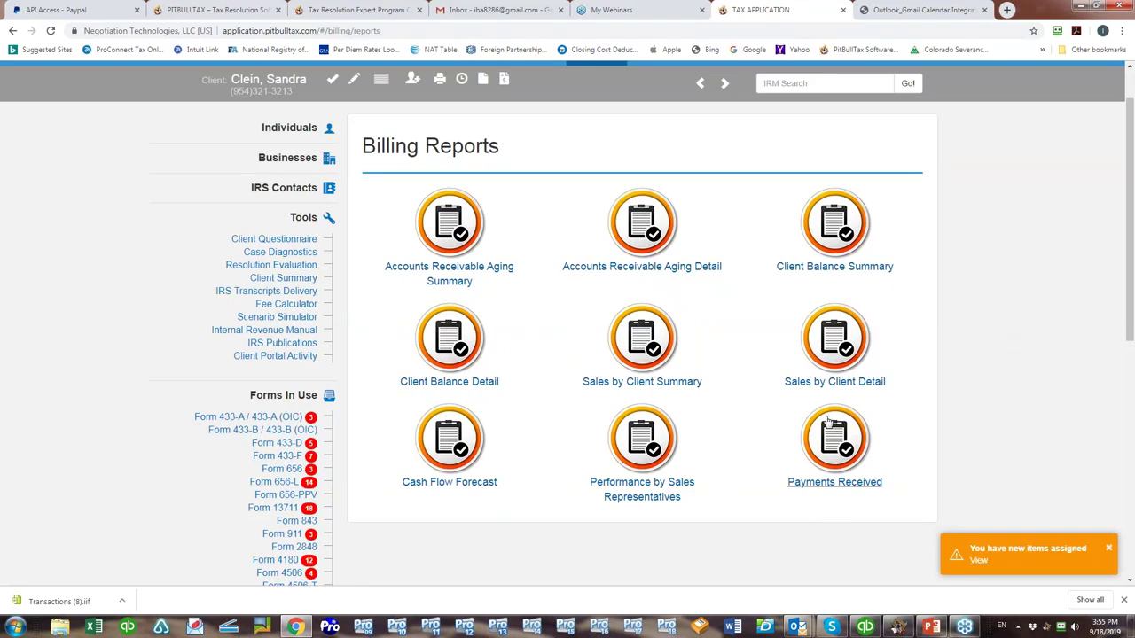
Open the Payments Received report and examine its filters and transaction date options, keeping the current date range.
left_click(817, 486)
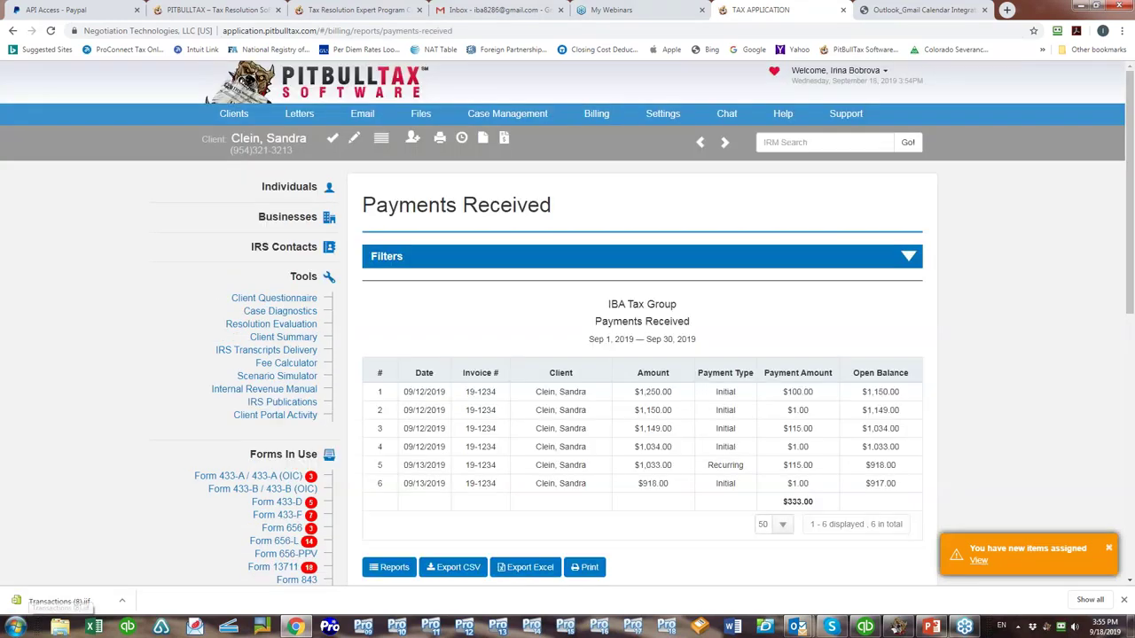
scroll(998, 388, "down", 1)
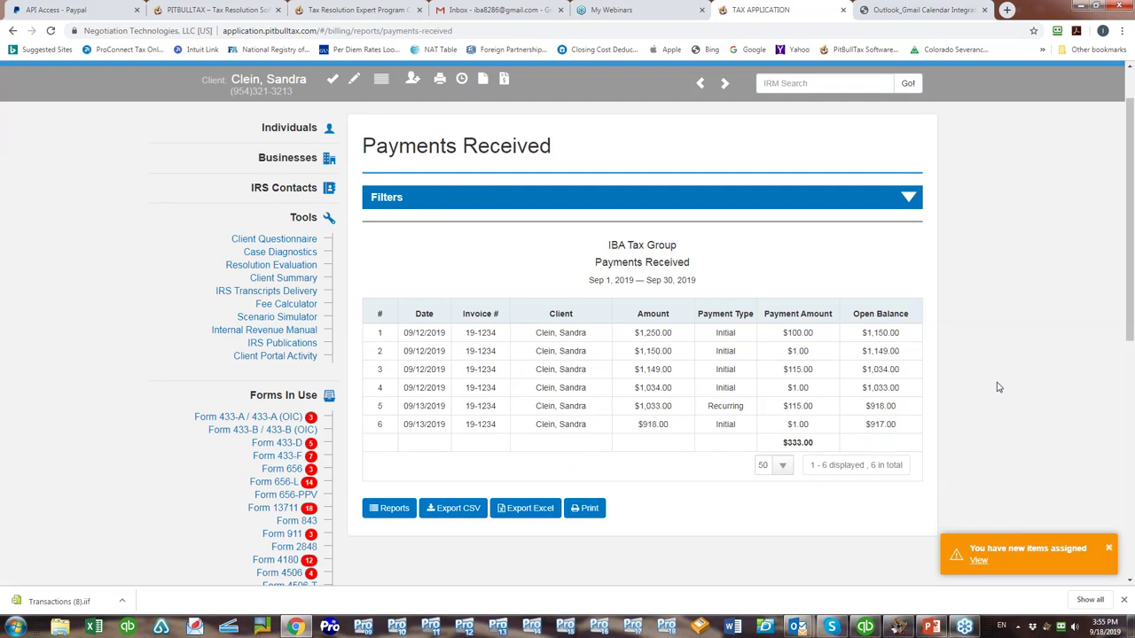
left_click(540, 197)
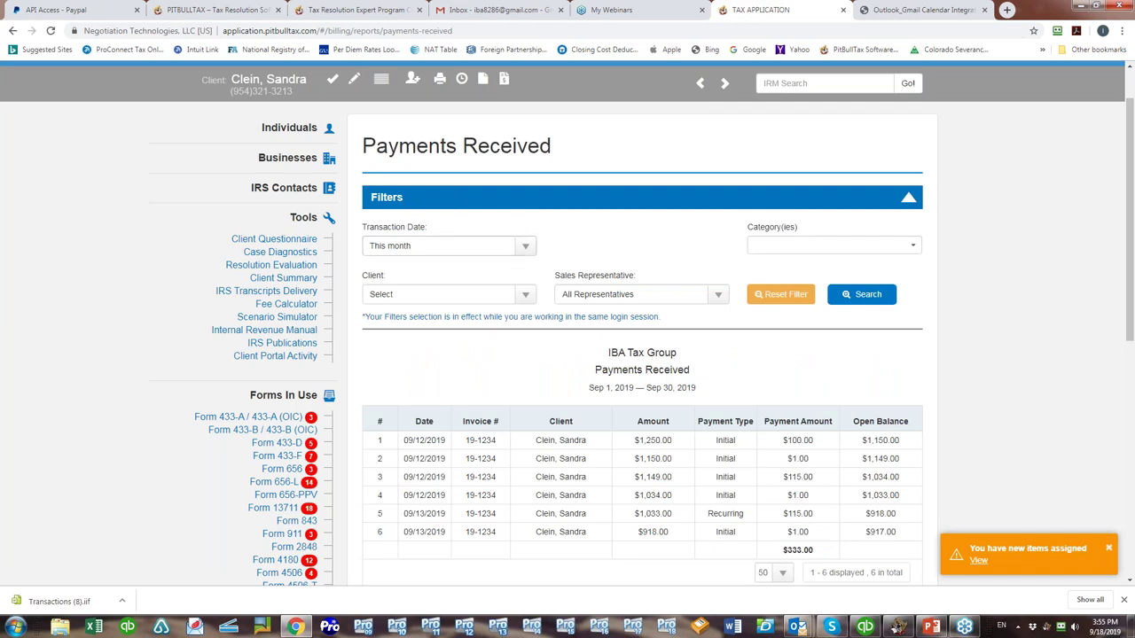
left_click(524, 248)
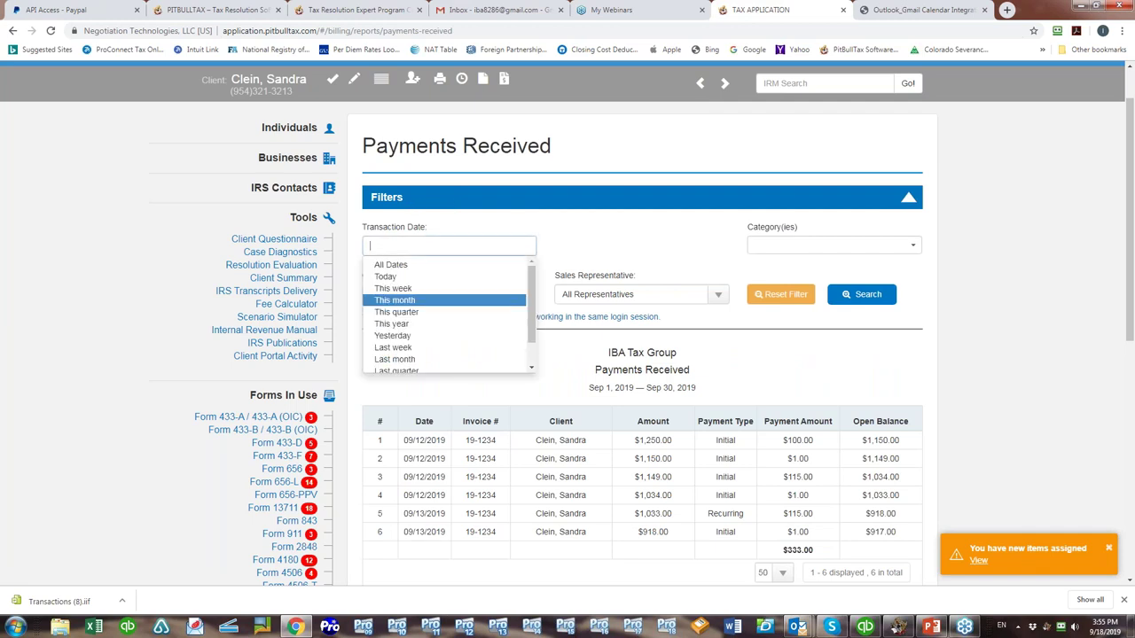
left_click(595, 244)
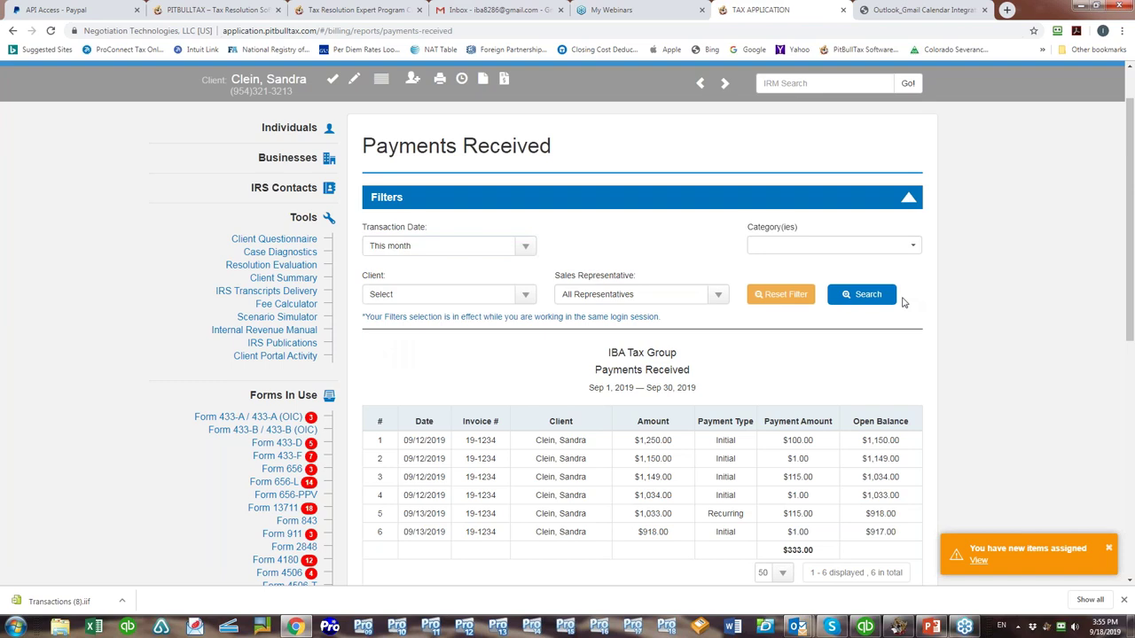
left_click(907, 197)
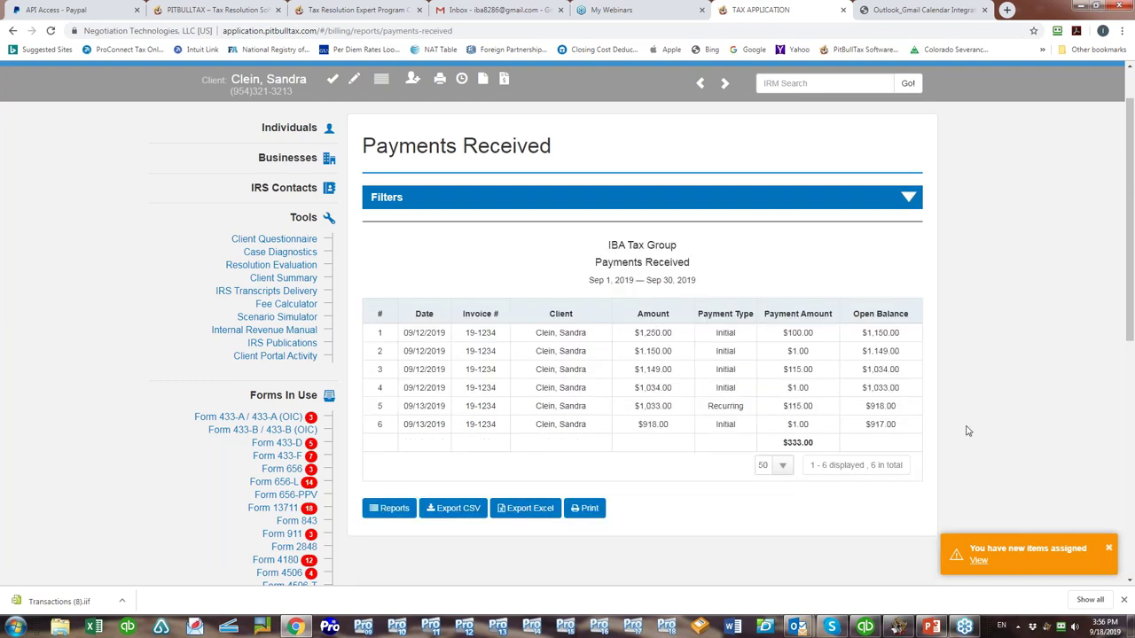
View the Cash Flow Forecast report, and return to the Billing Reports overview to review the other available reports.
left_click(385, 509)
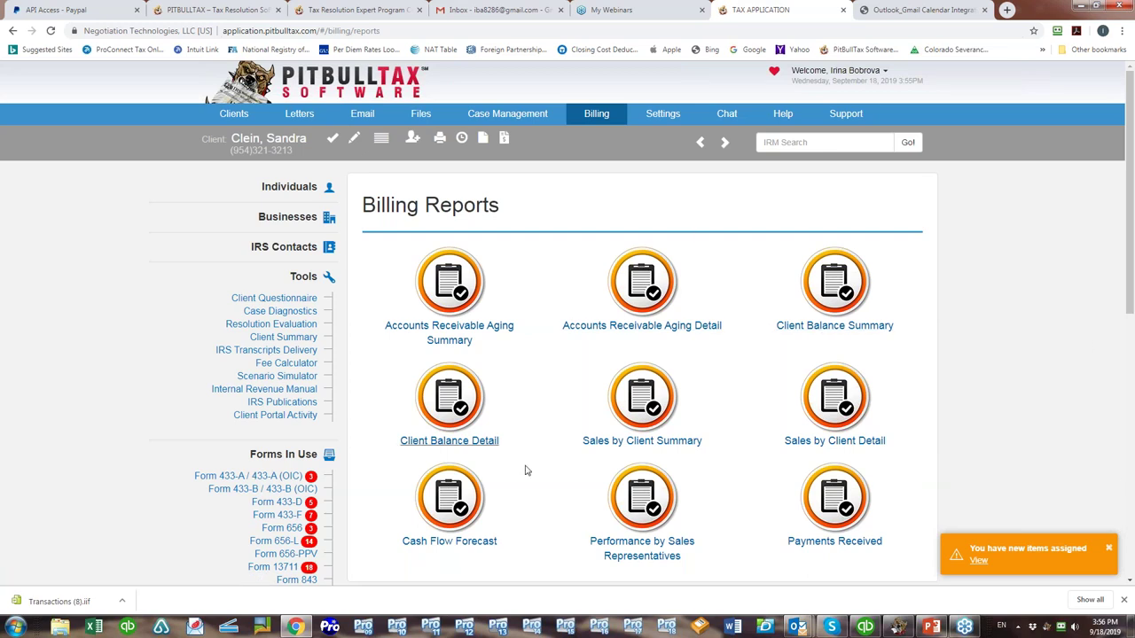
left_click(437, 547)
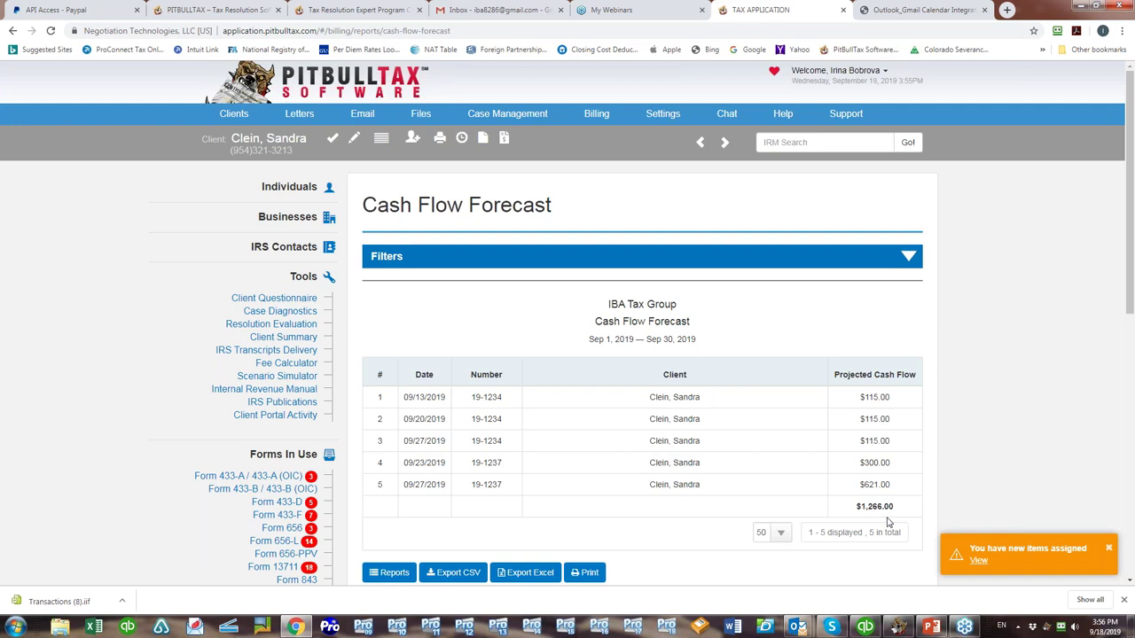
left_click(390, 572)
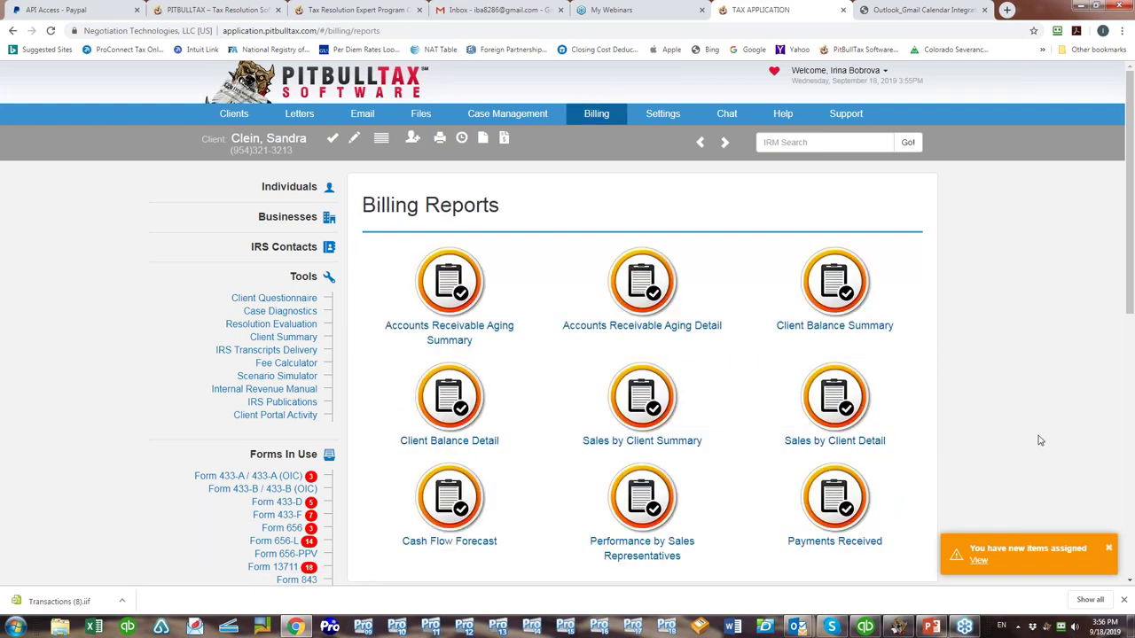
scroll(671, 528, "down", 1)
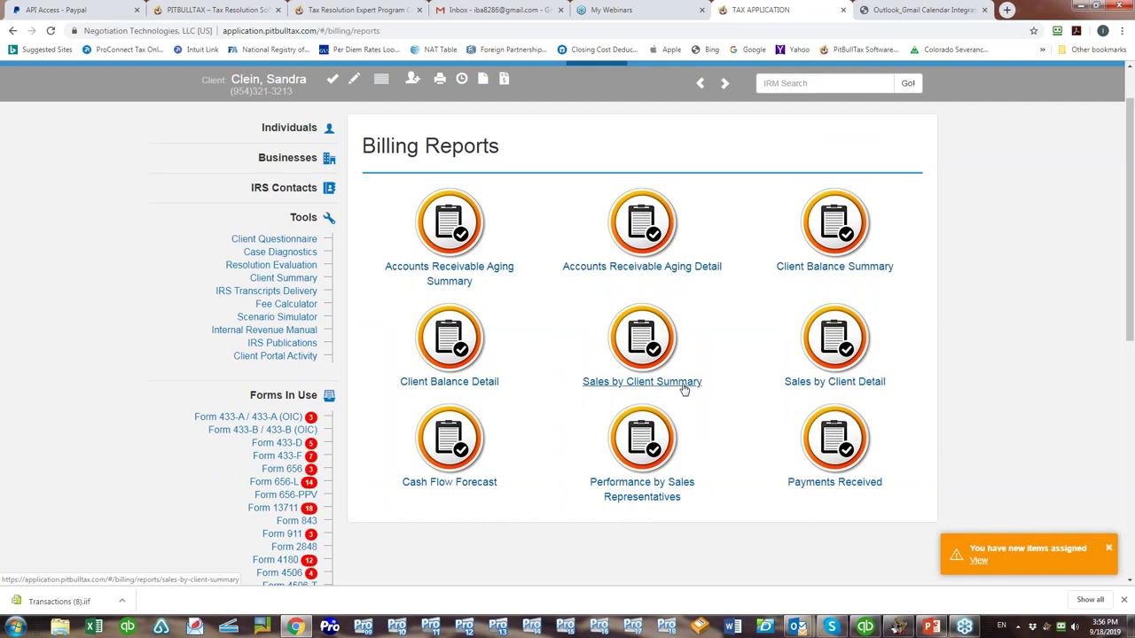
scroll(905, 364, "up", 1)
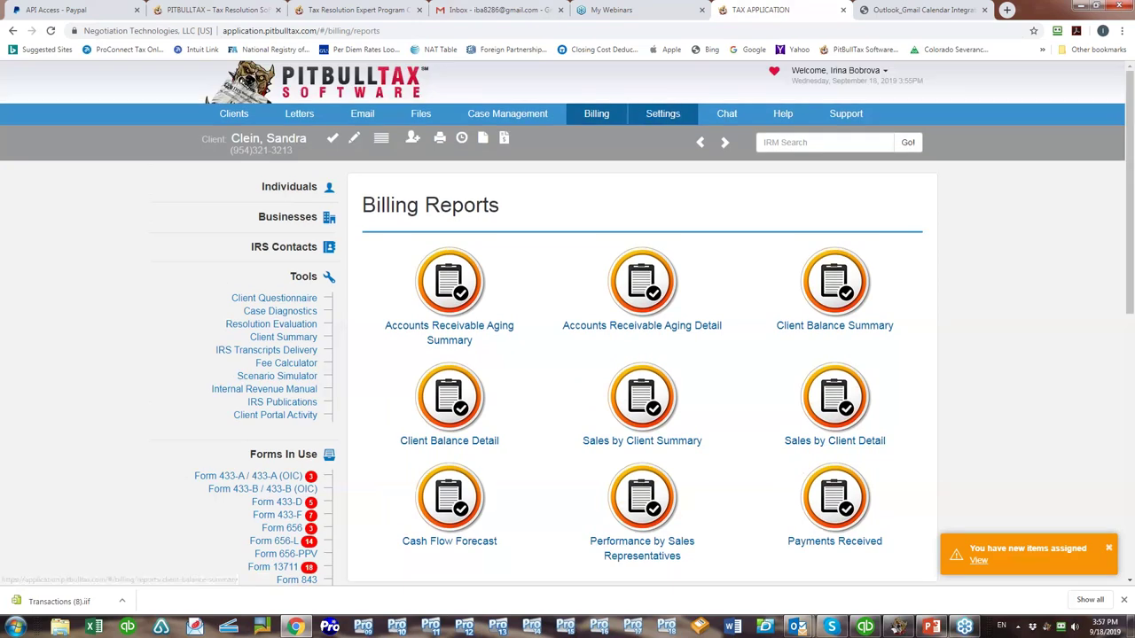
View the Issue Credit form, and open the Recurring Transactions List to review its invoice template.
left_click(596, 114)
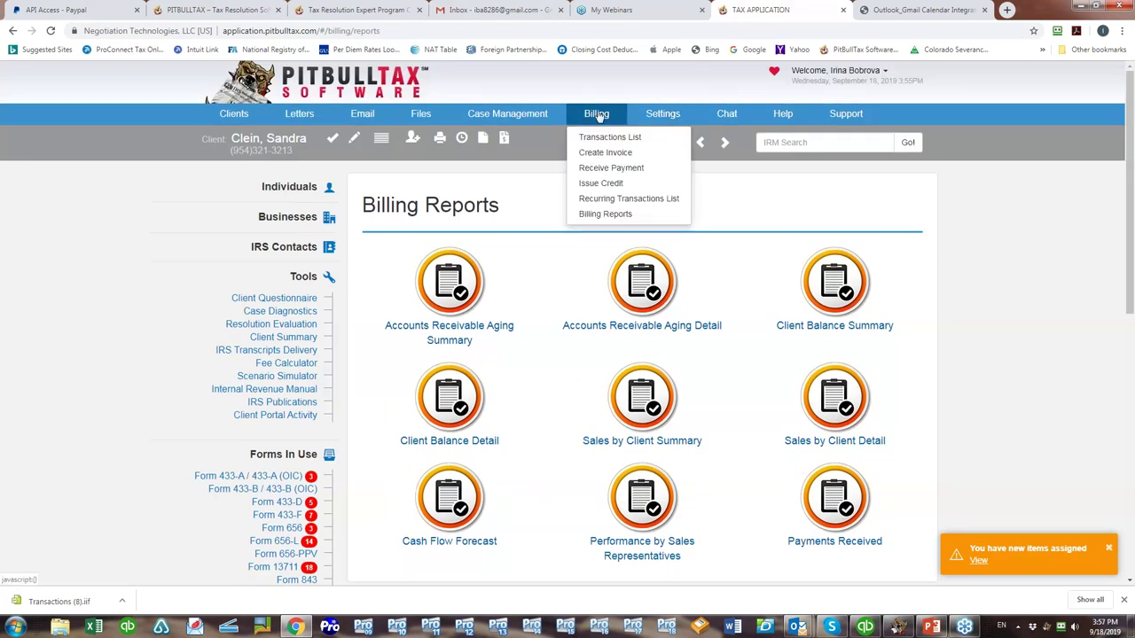
left_click(608, 184)
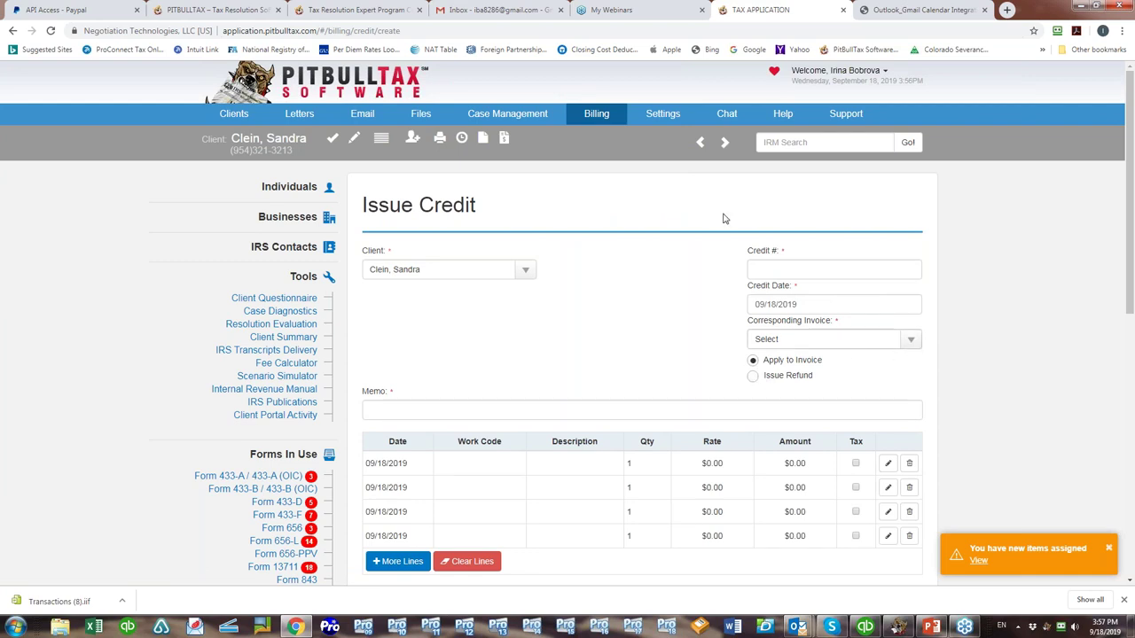
left_click(603, 115)
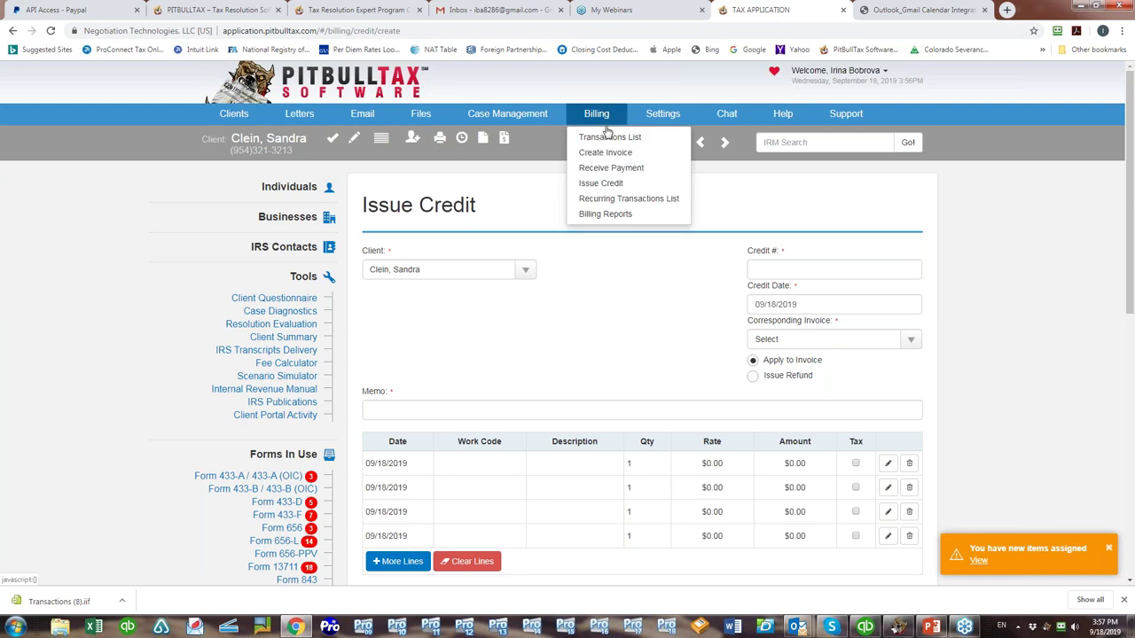
left_click(638, 203)
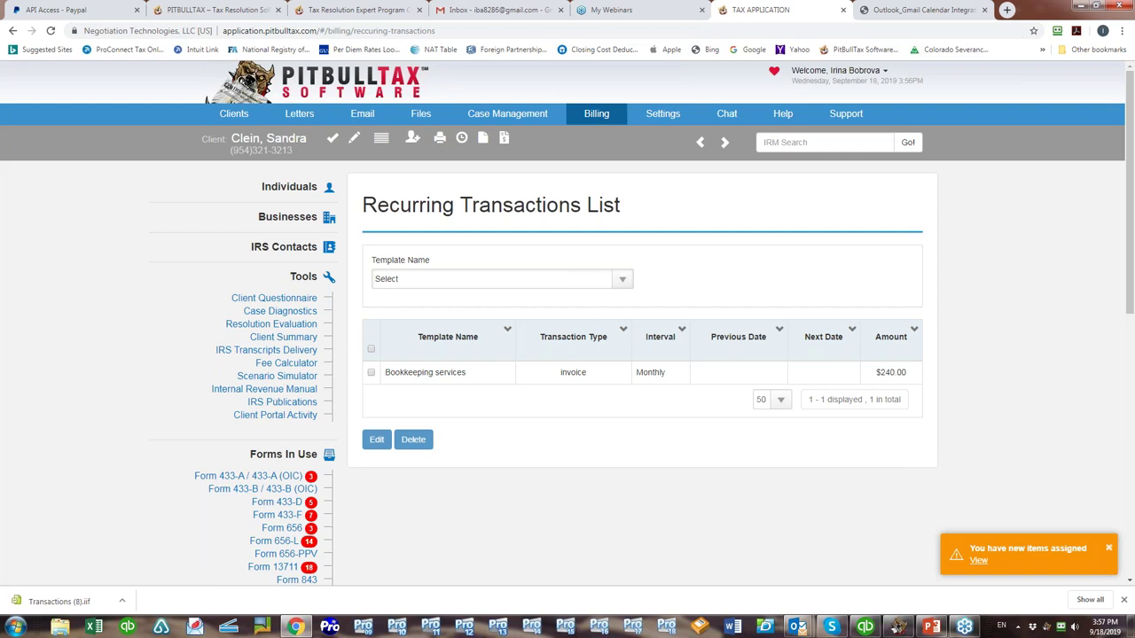
Return to the billing transactions list and open the $921.00 invoice dated 09/18/2019 to review its details.
left_click(606, 116)
left_click(614, 141)
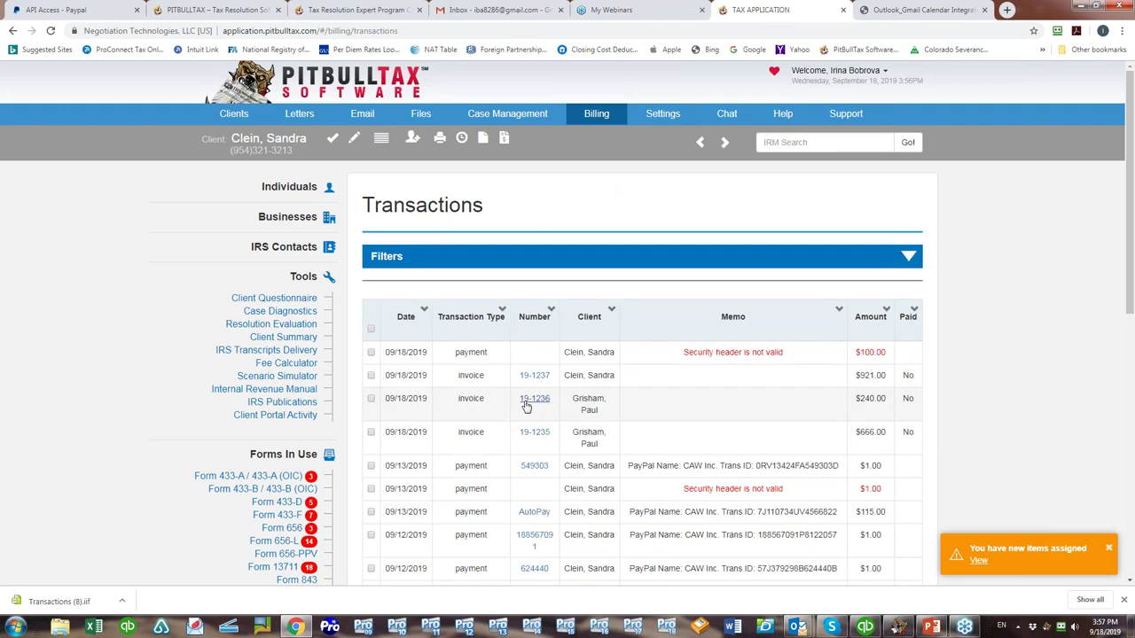
left_click(536, 375)
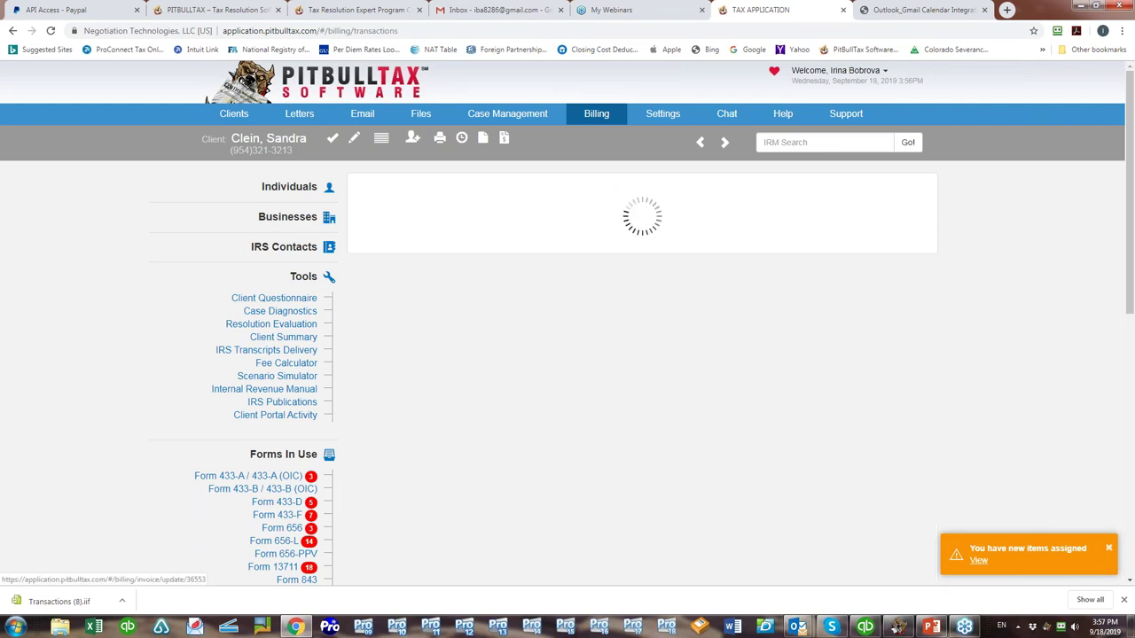
scroll(935, 399, "down", 2)
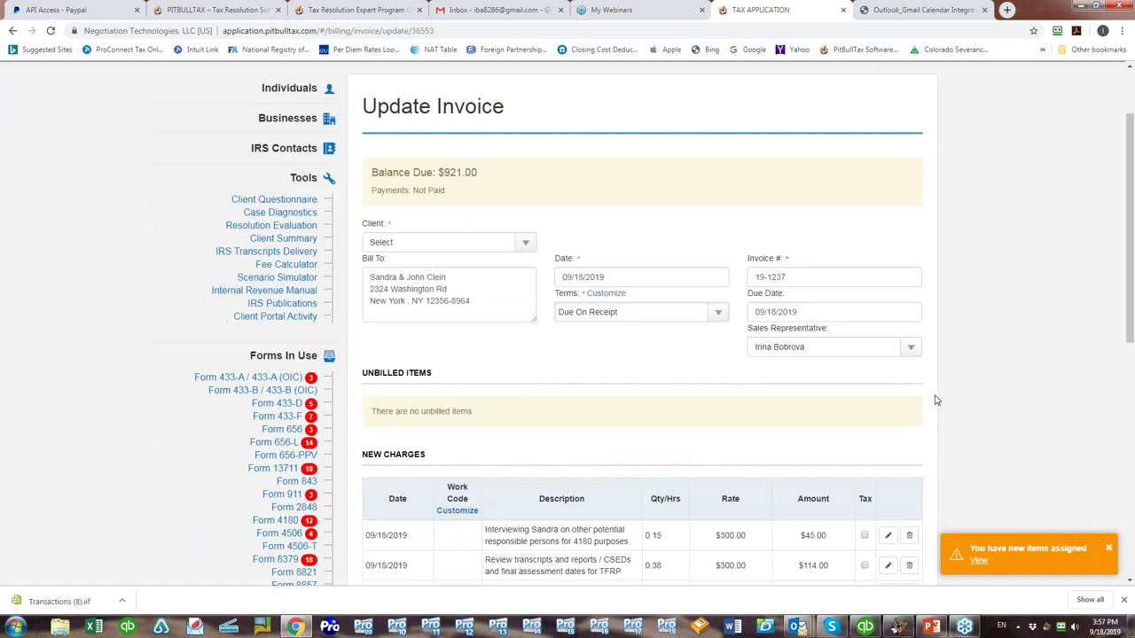
Review the recurrence settings of the open $921.00 invoice, close them without saving, and view the available billing options.
scroll(934, 399, "down", 5)
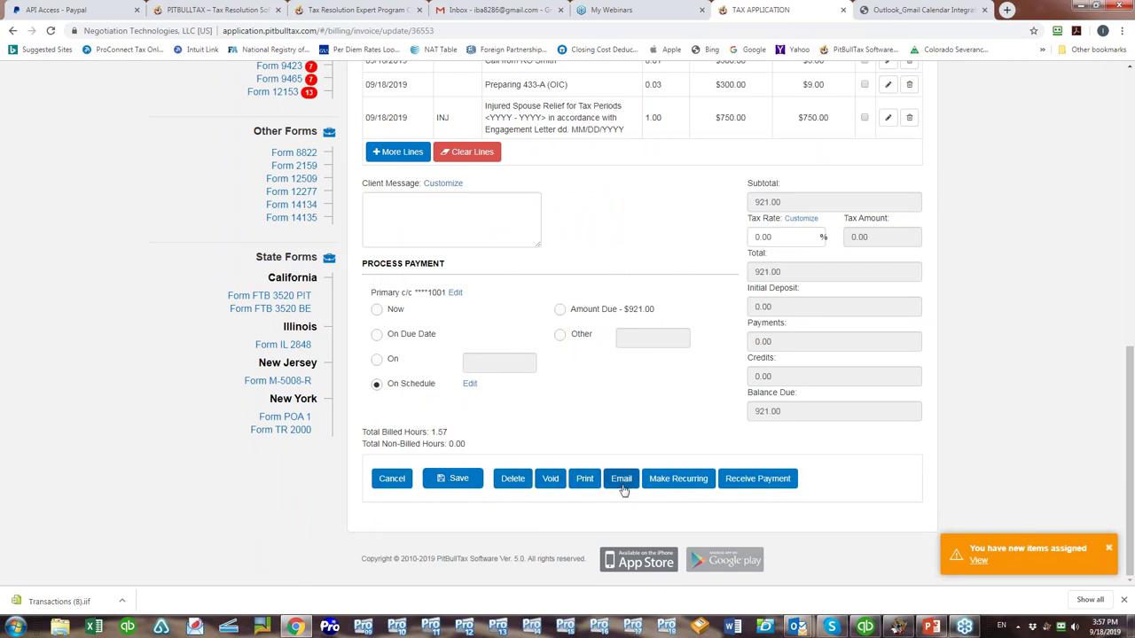
left_click(678, 483)
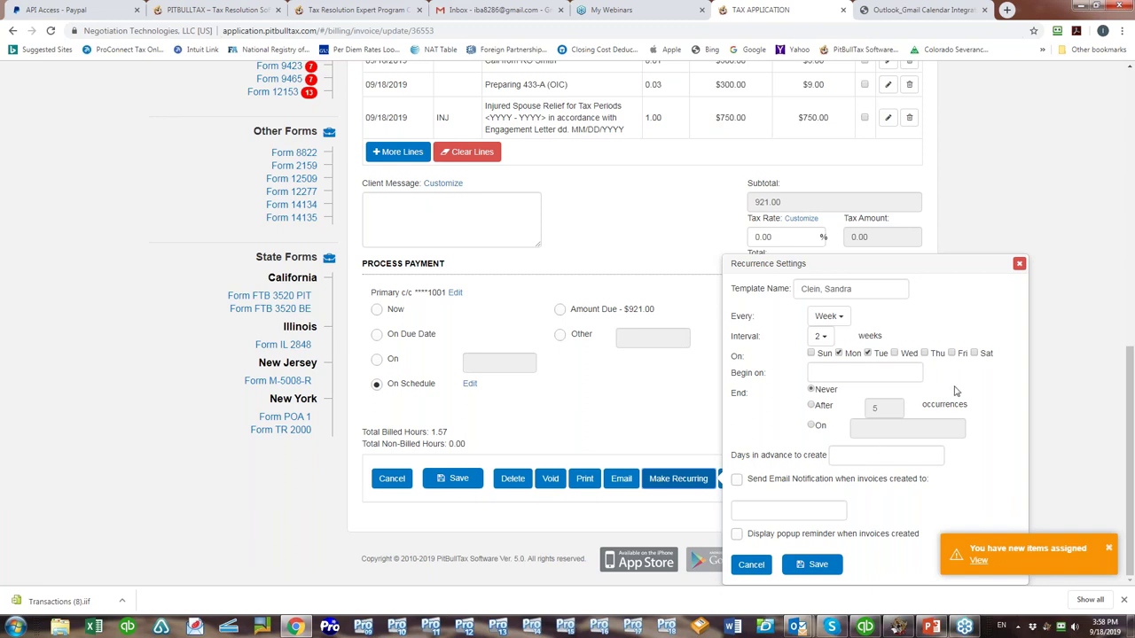
left_click(1020, 263)
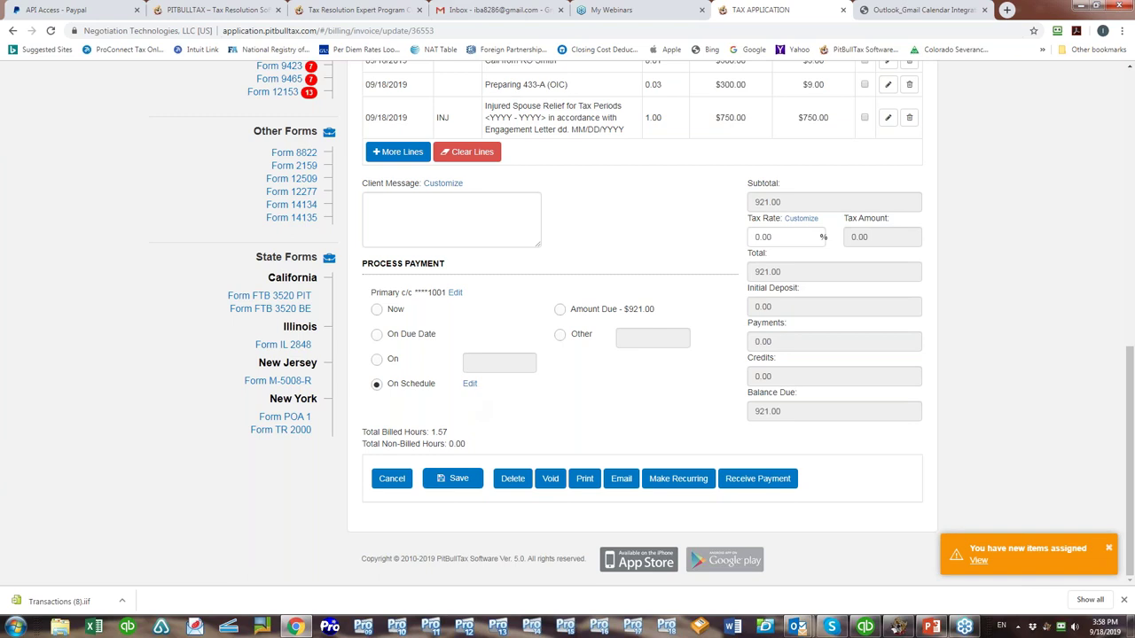
scroll(679, 481, "up", 10)
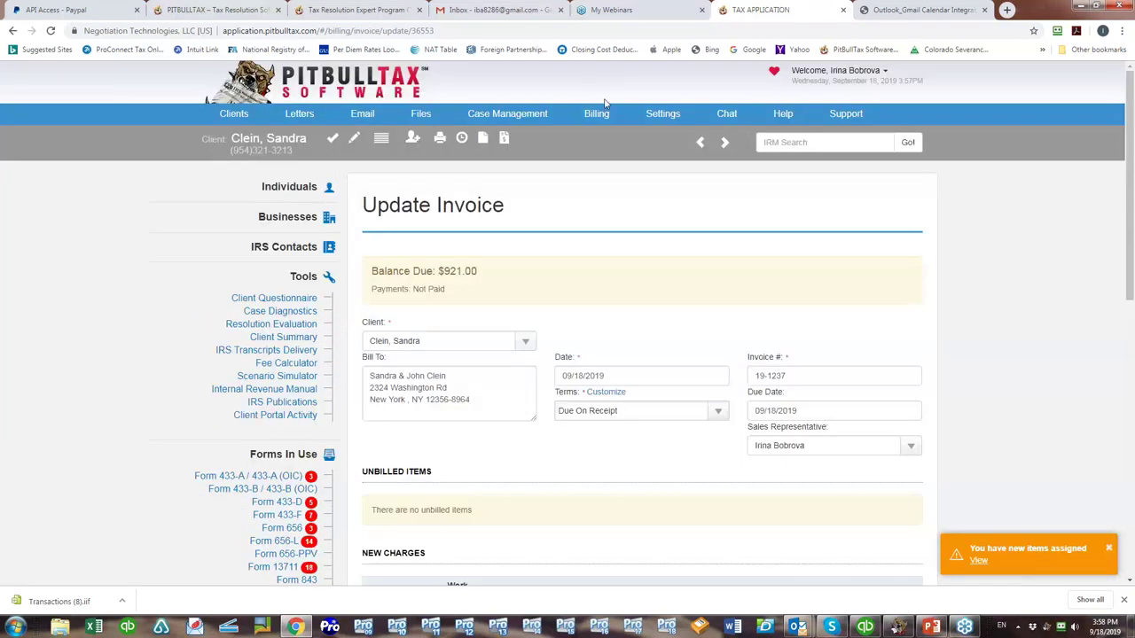
left_click(592, 113)
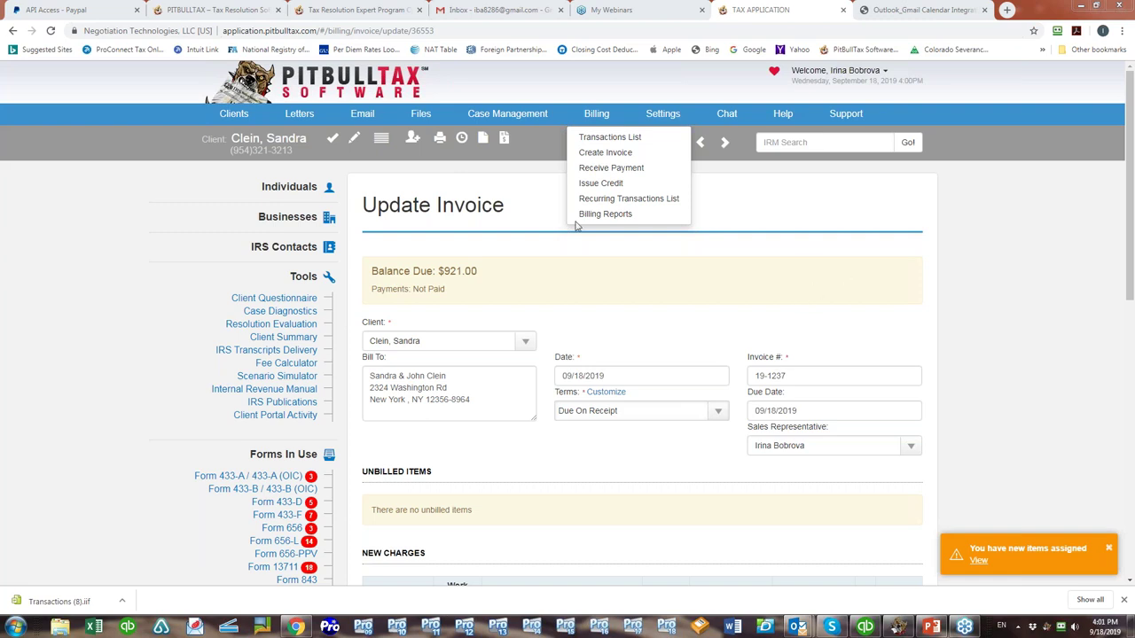
Search the individual clients list for "cle" and select the client who is already active.
left_click(288, 188)
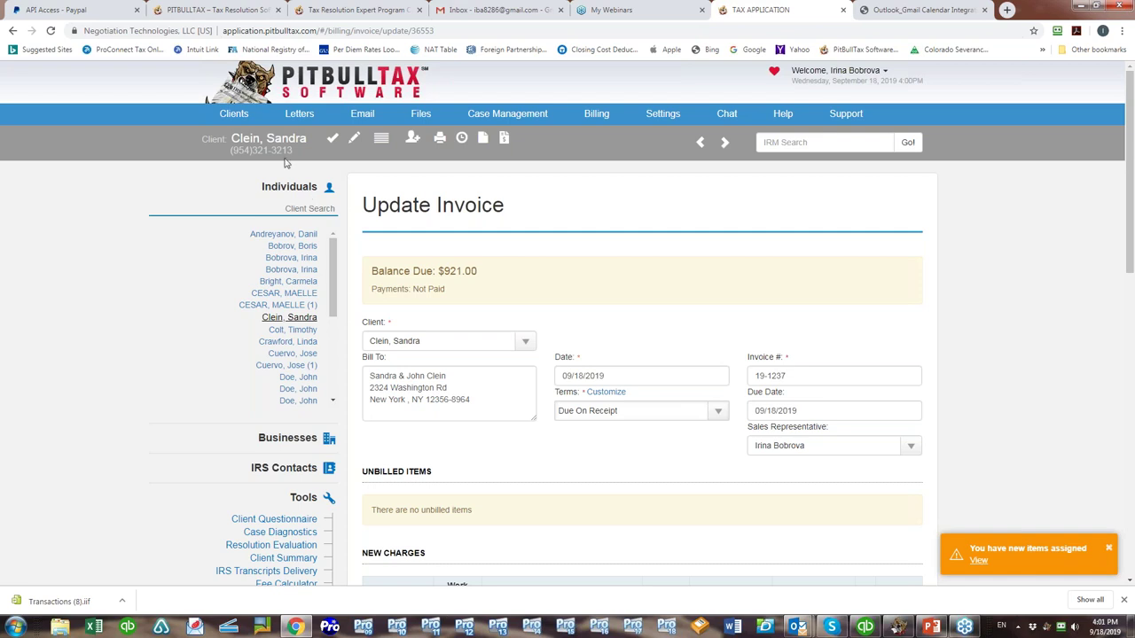
left_click(289, 186)
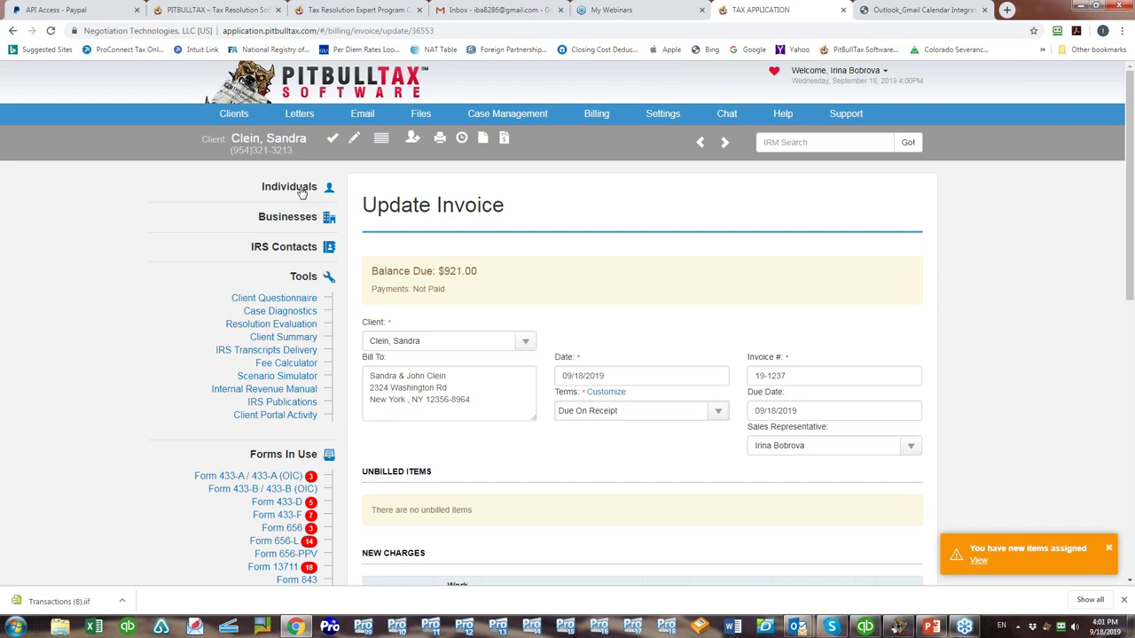
left_click(300, 189)
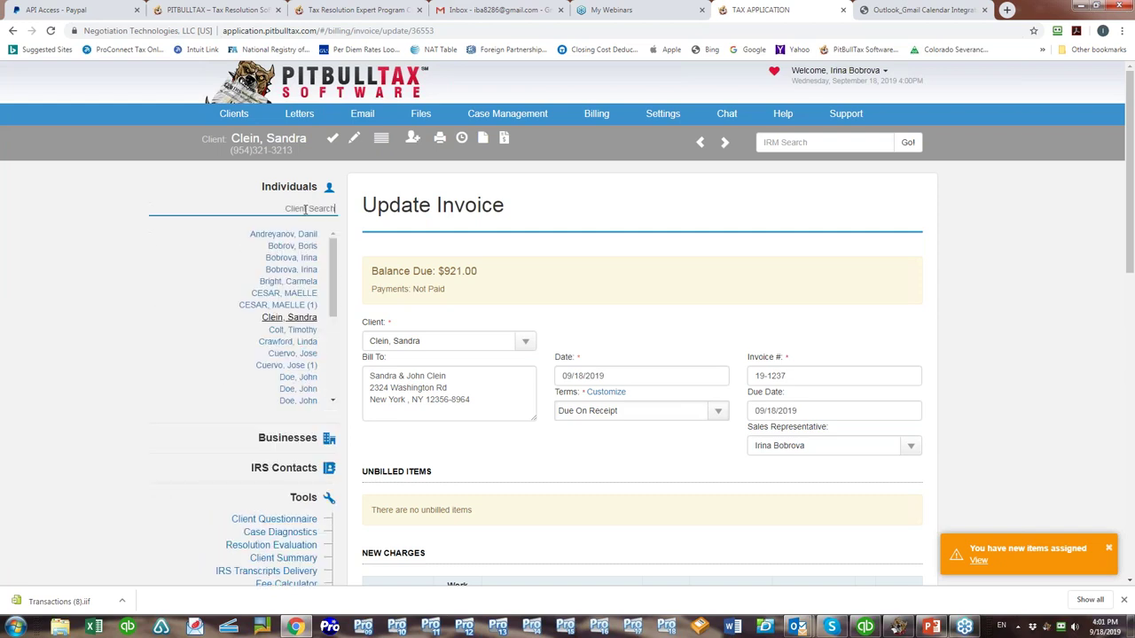
left_click(305, 209)
type("cle")
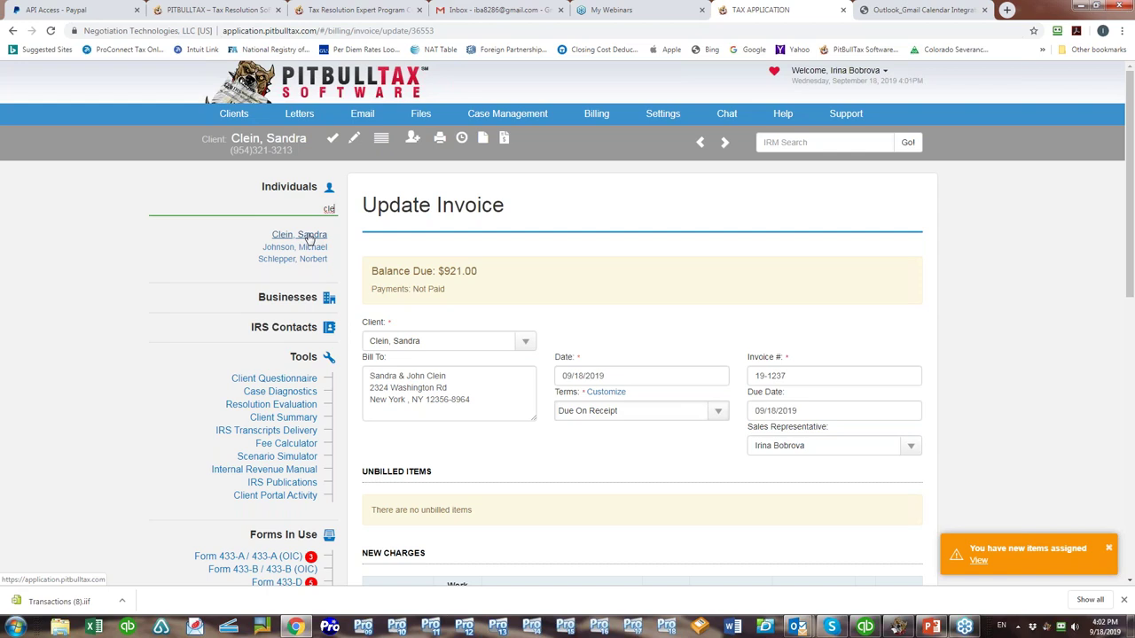
left_click(302, 234)
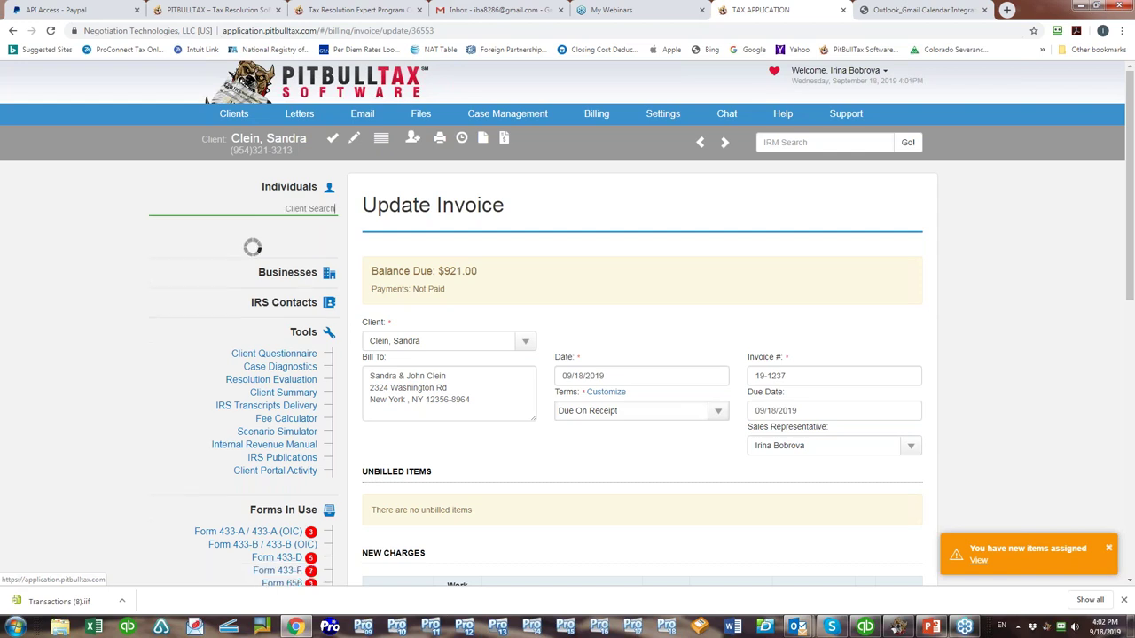
Search the individual clients list for "954" and for "sch", clearing the search after each one.
type("954")
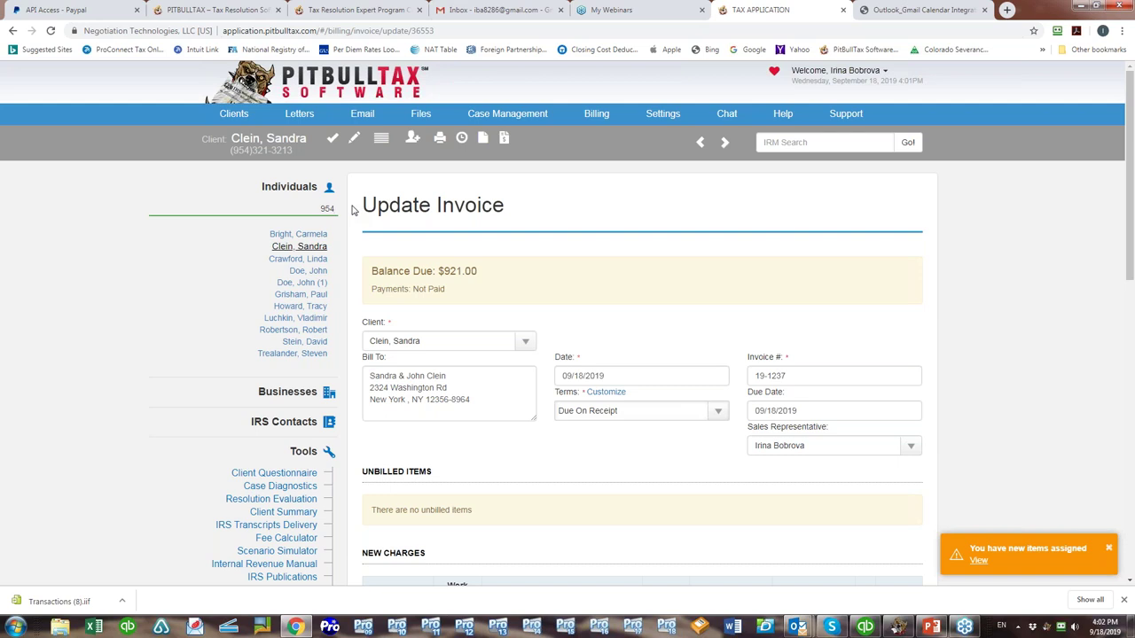
key("BackSpace")
key("BackSpace")
key("BackSpace")
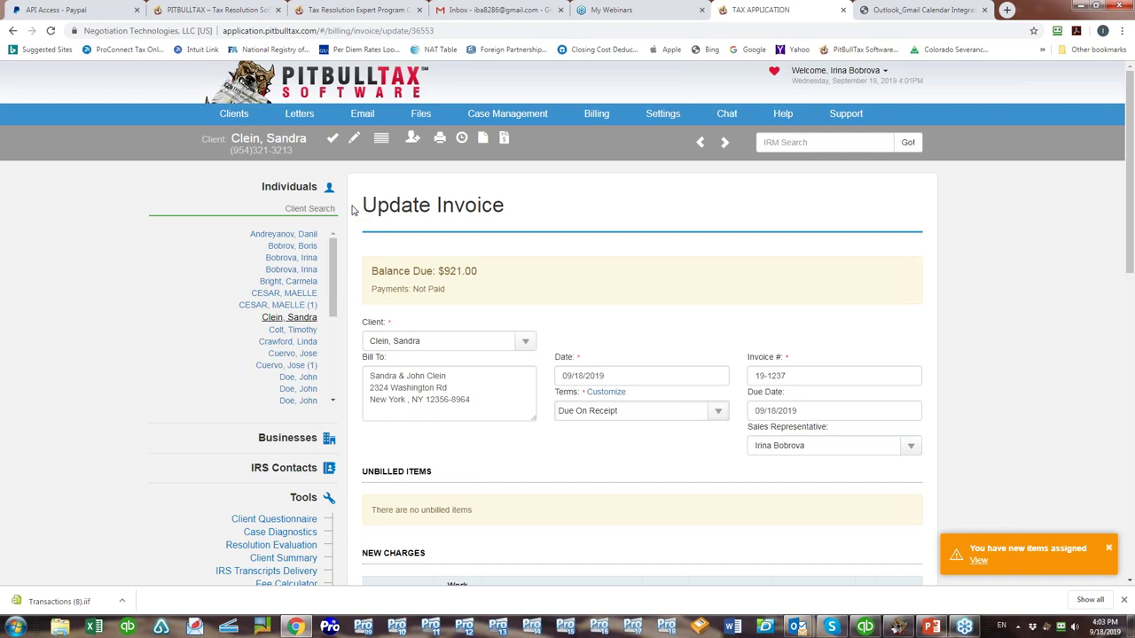
type("sch")
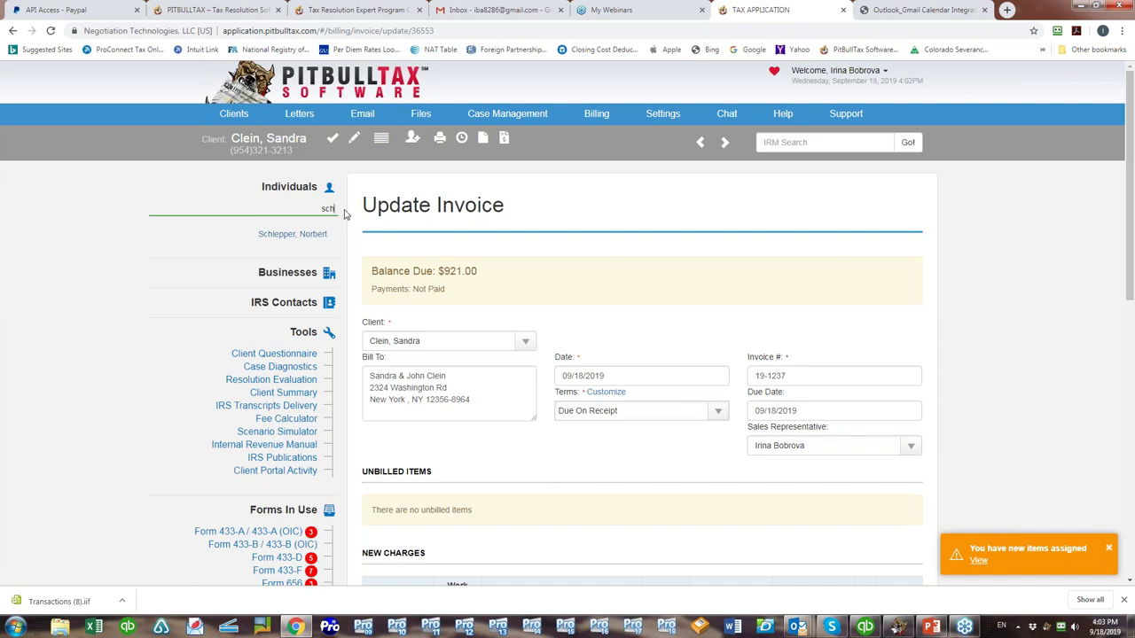
key("BackSpace")
key("BackSpace")
key("BackSpace")
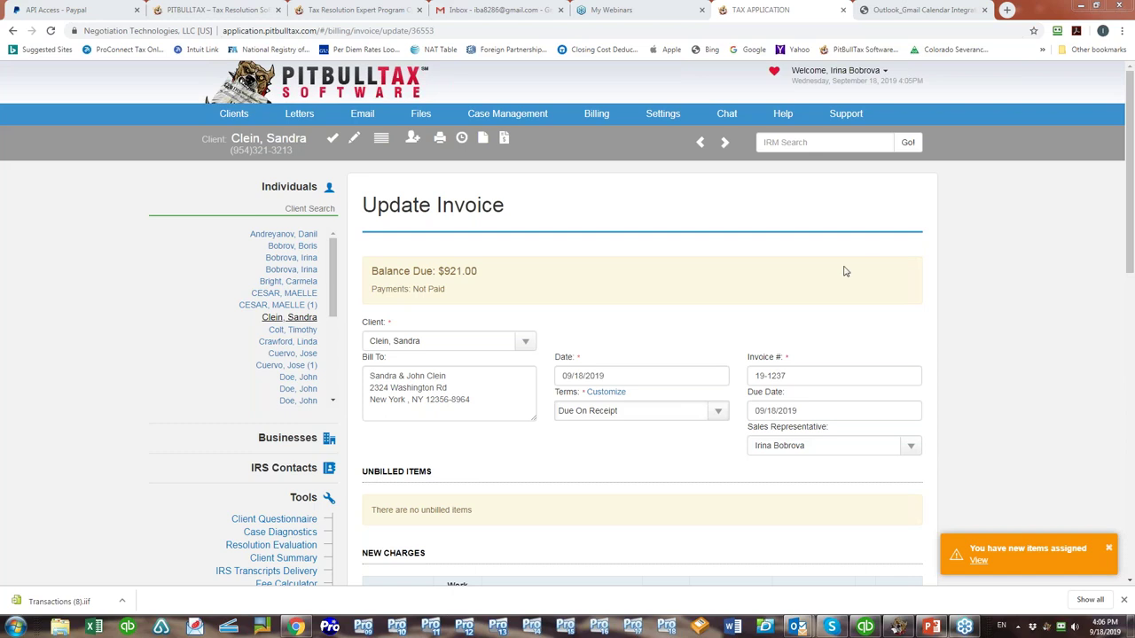
Open the Case Management calendar, and review the Default View choices in General Settings without changing the selection.
left_click(507, 114)
left_click(483, 139)
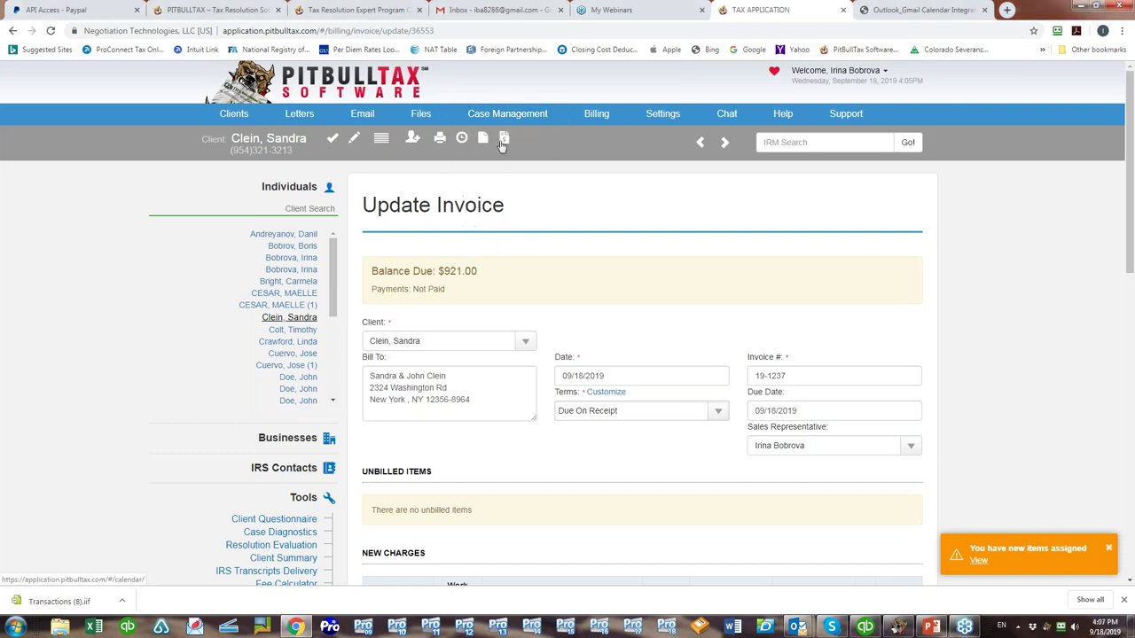
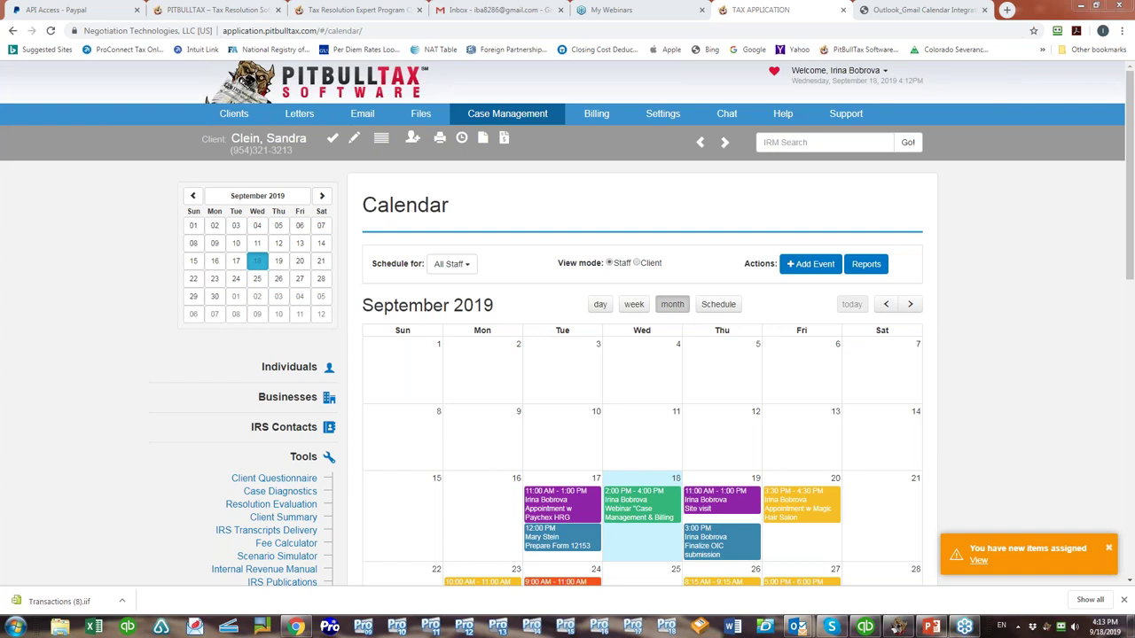
left_click(663, 116)
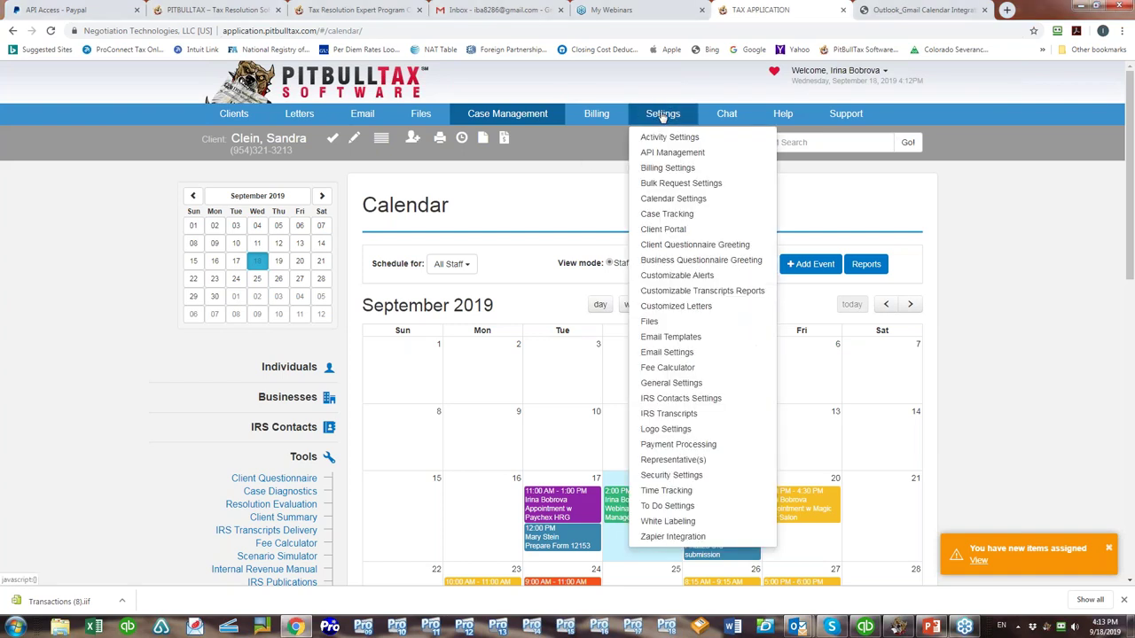
left_click(671, 383)
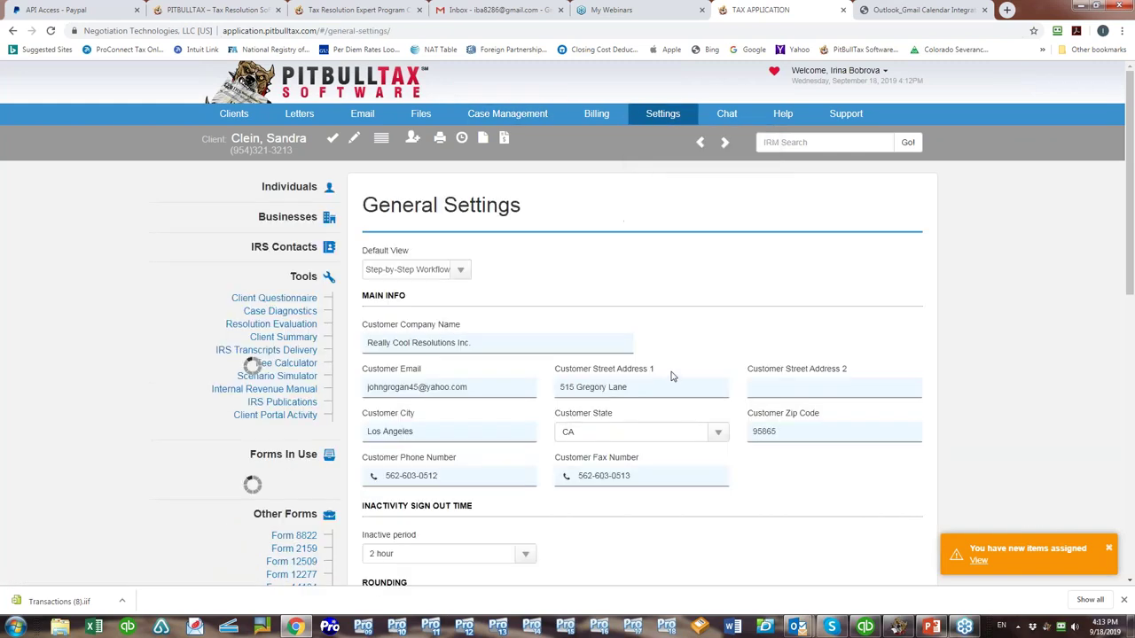
left_click(460, 270)
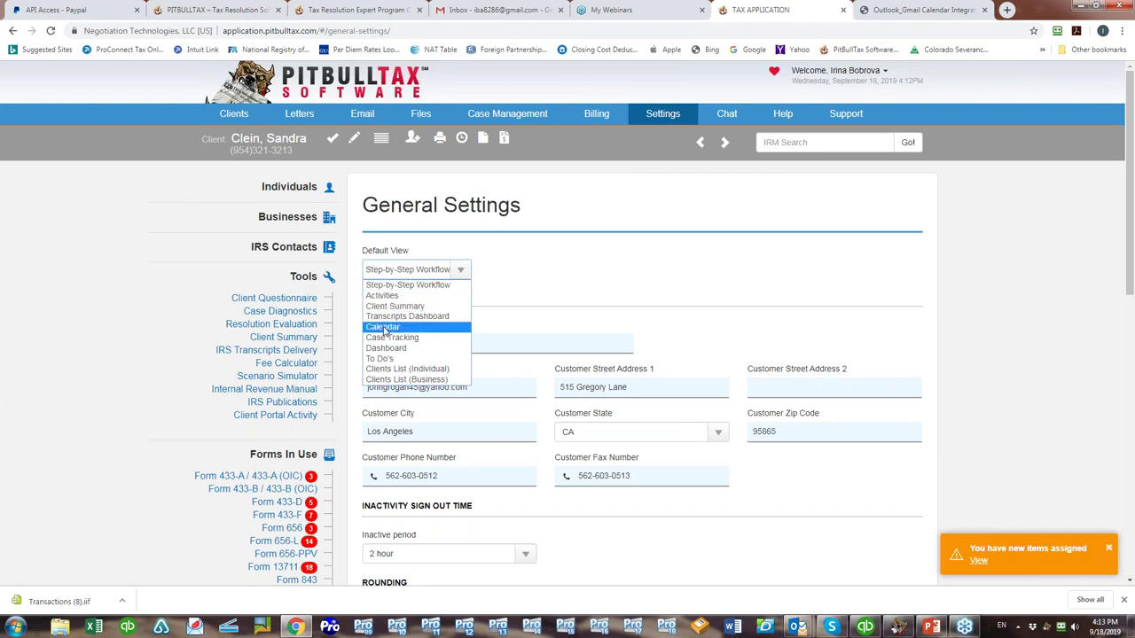
left_click(616, 293)
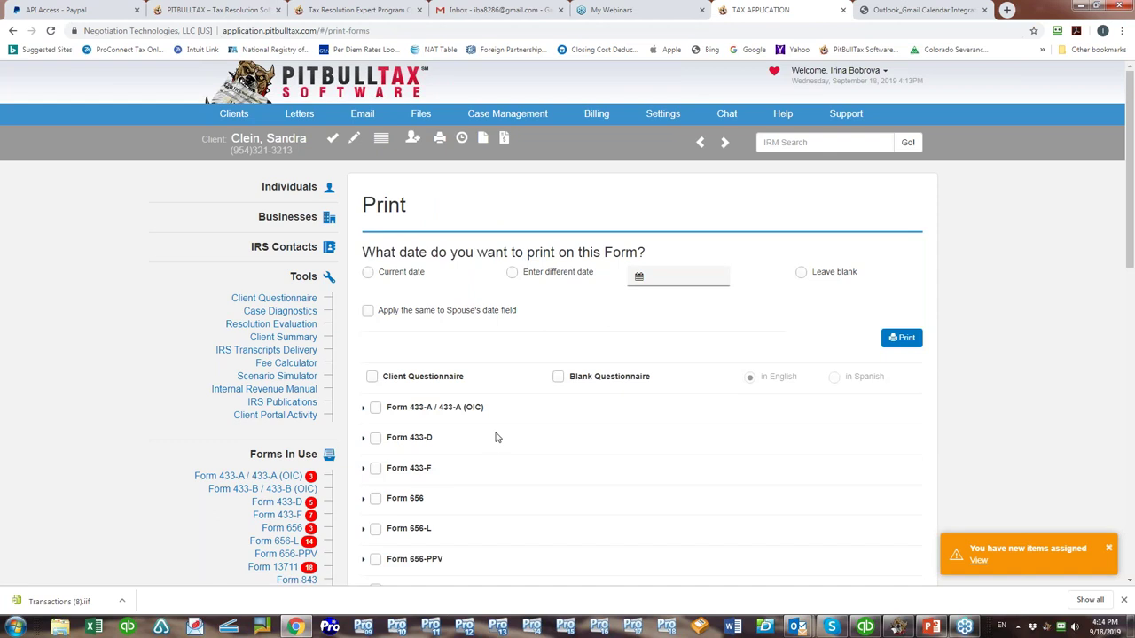
Select the Client Questionnaire in English for printing, and open the Credit Card & ACH Authorization Form letter.
left_click(413, 383)
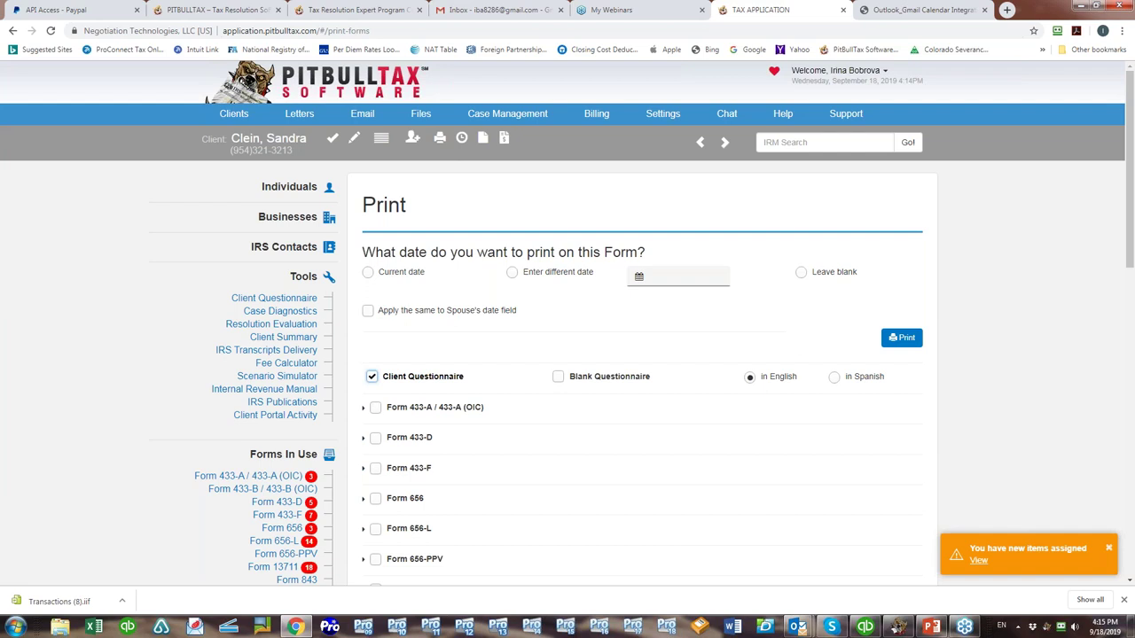
left_click(301, 123)
left_click(317, 138)
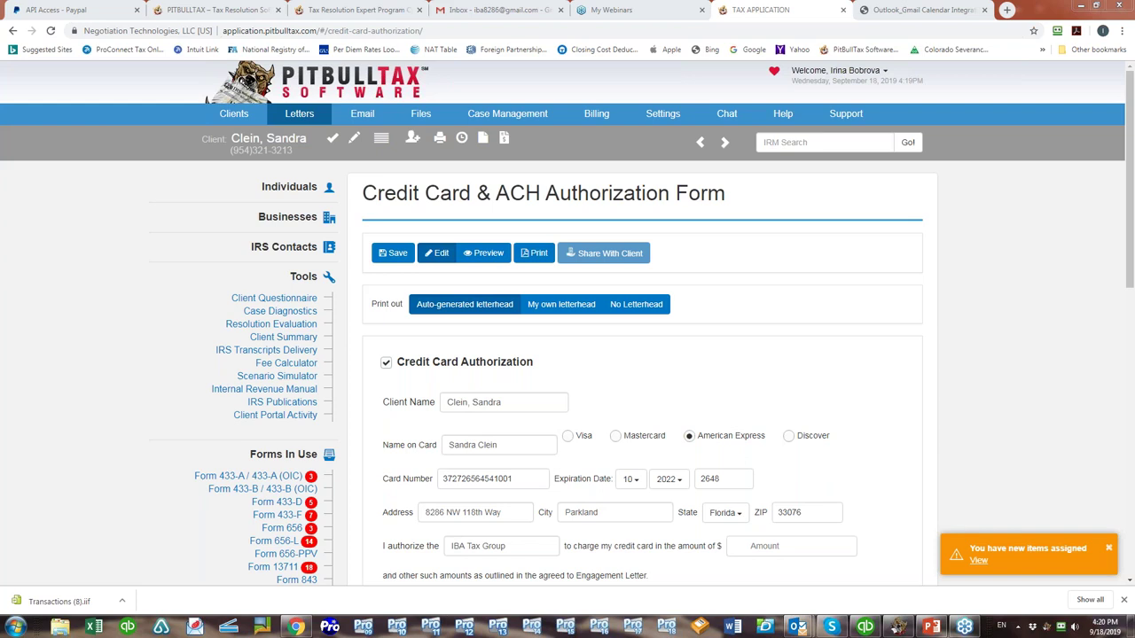
Switch to the PowerPoint webinar presentation and start the slide show from slide 2 with the 25% discount offer.
key("super+d")
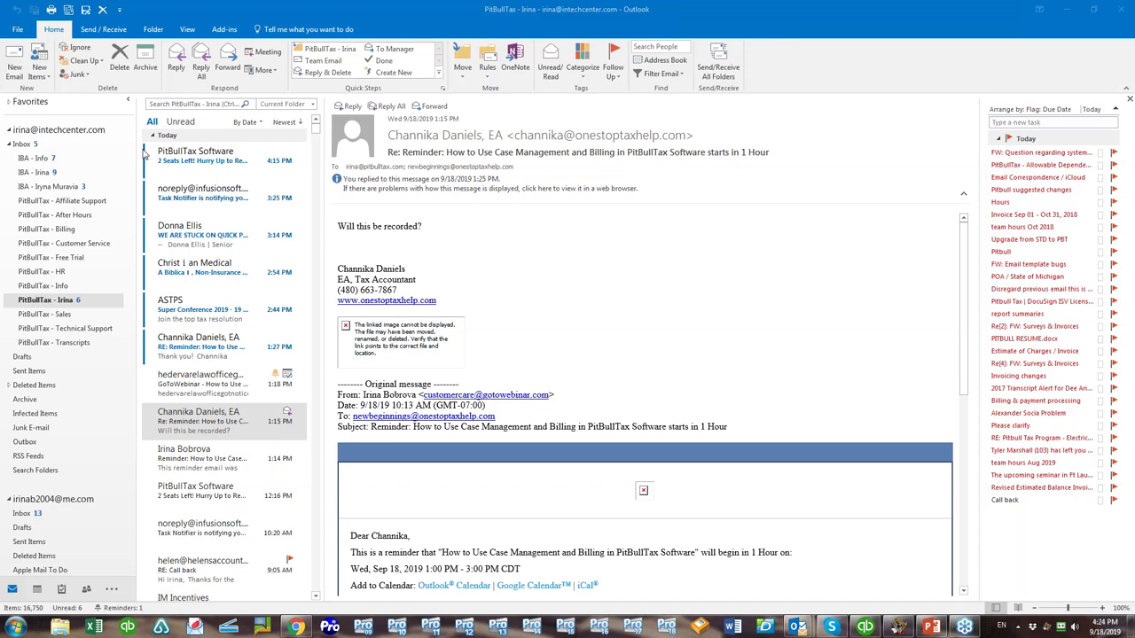
left_click(929, 628)
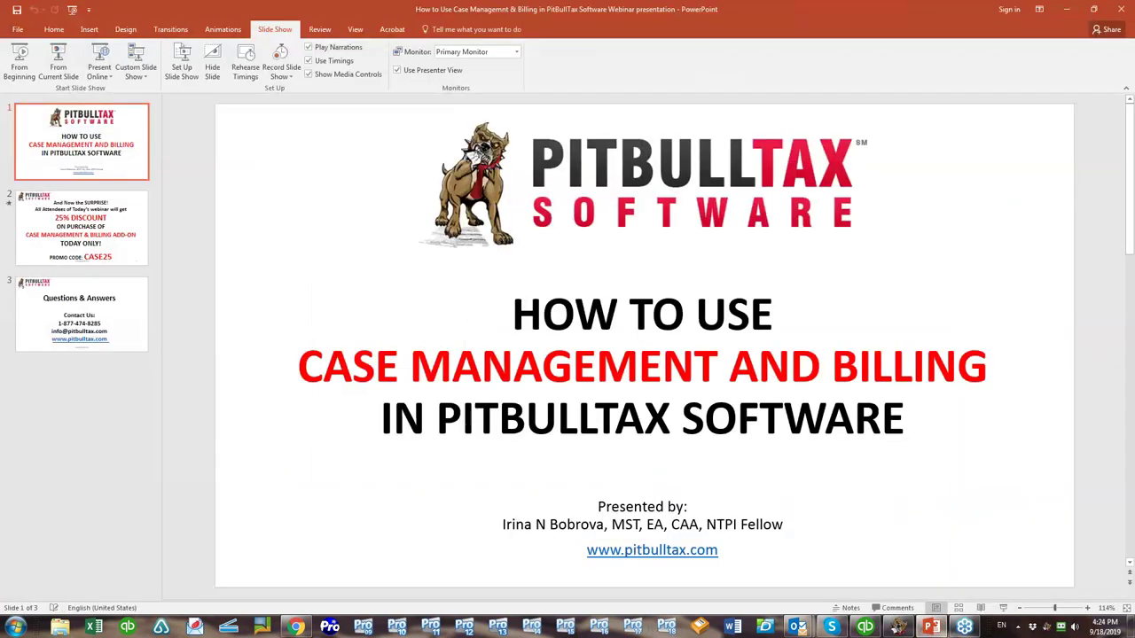
left_click(107, 332)
left_click(98, 252)
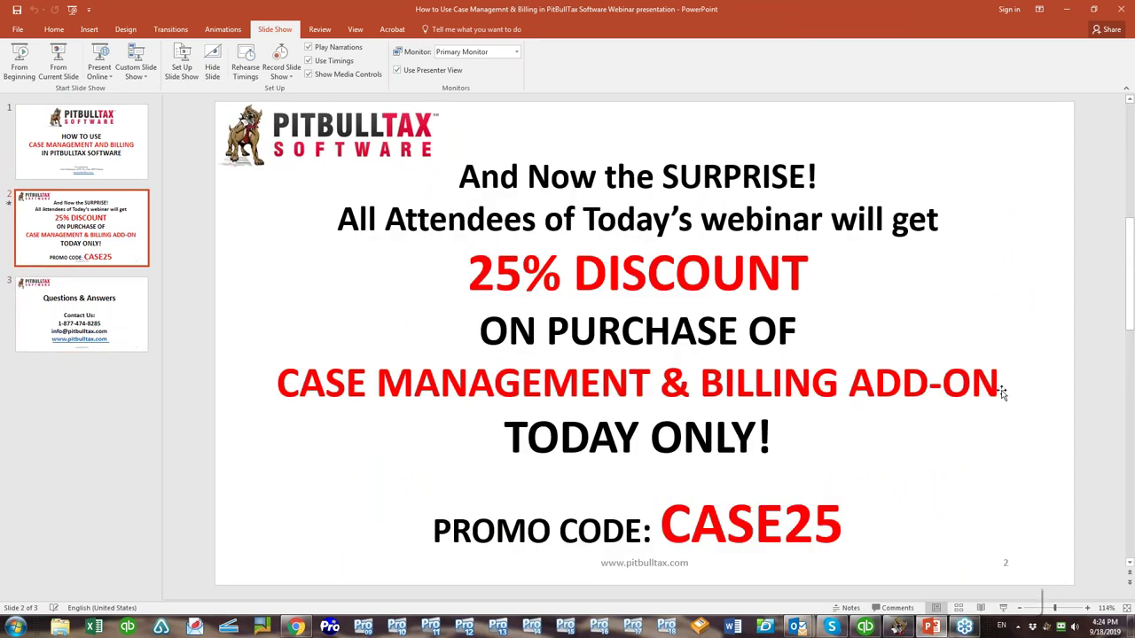
left_click(60, 69)
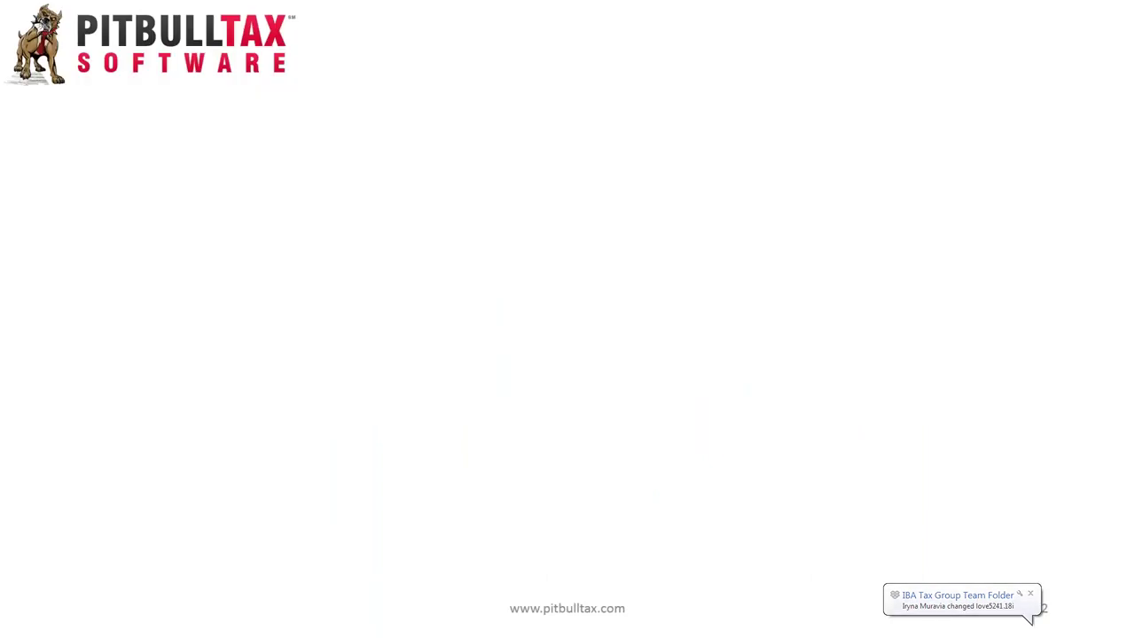